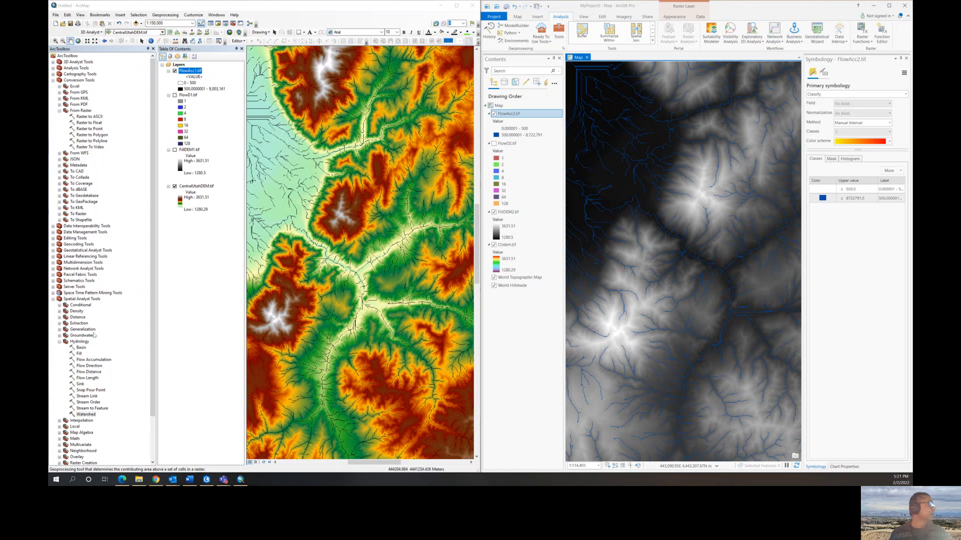
# Open the Spatial Analyst Reclassify tool in ArcToolbox and choose FlowAcc1.tif as its input raster.
pyautogui.scroll(-3, 92, 335)
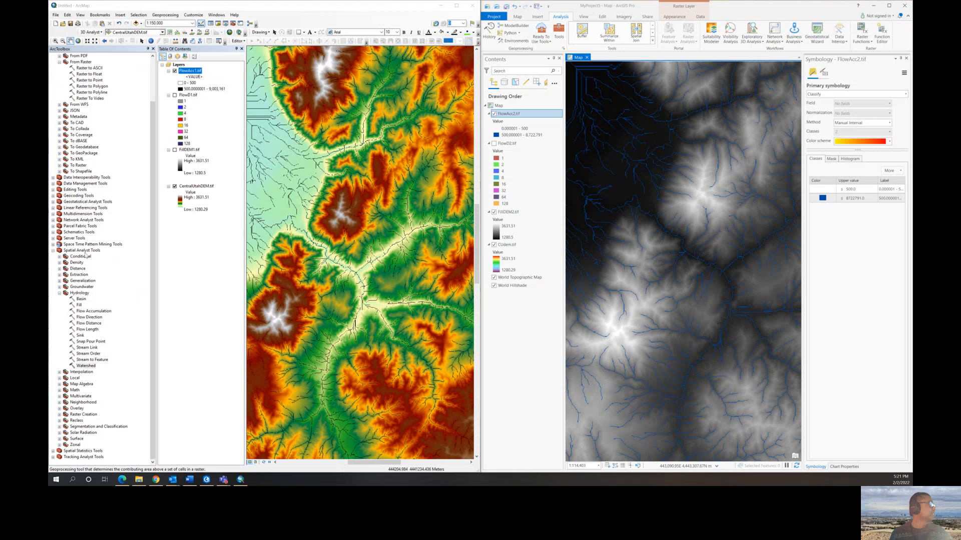
pyautogui.click(60, 421)
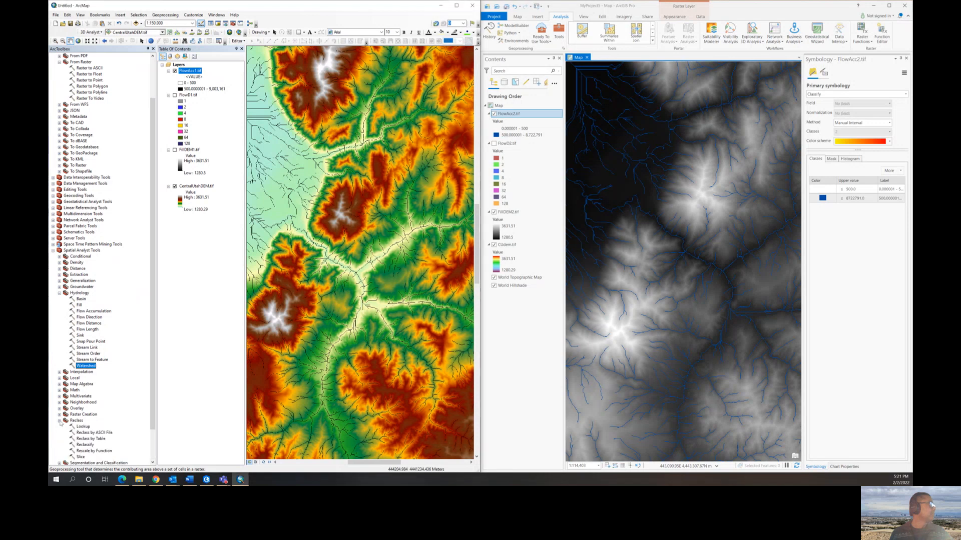
pyautogui.doubleClick(84, 445)
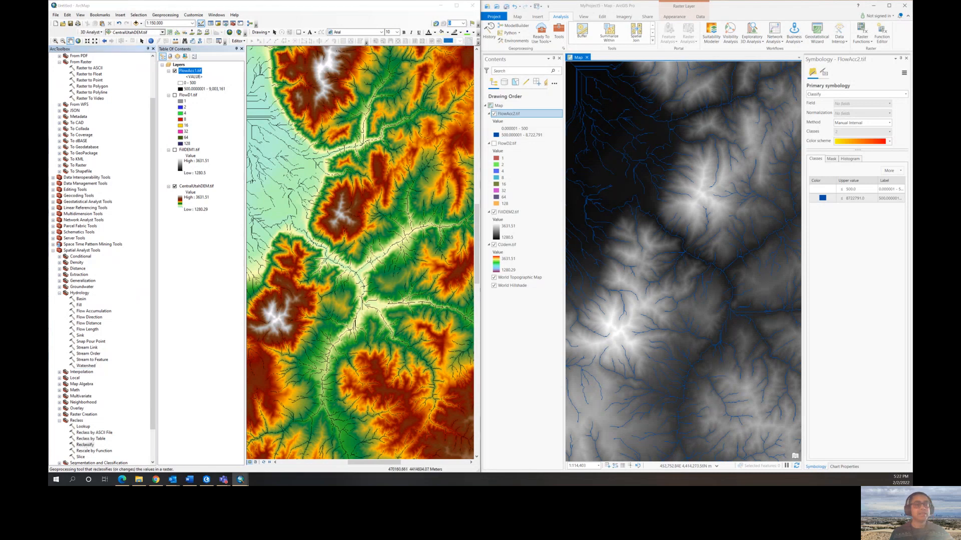
pyautogui.moveTo(501, 250); pyautogui.dragTo(280, 195)
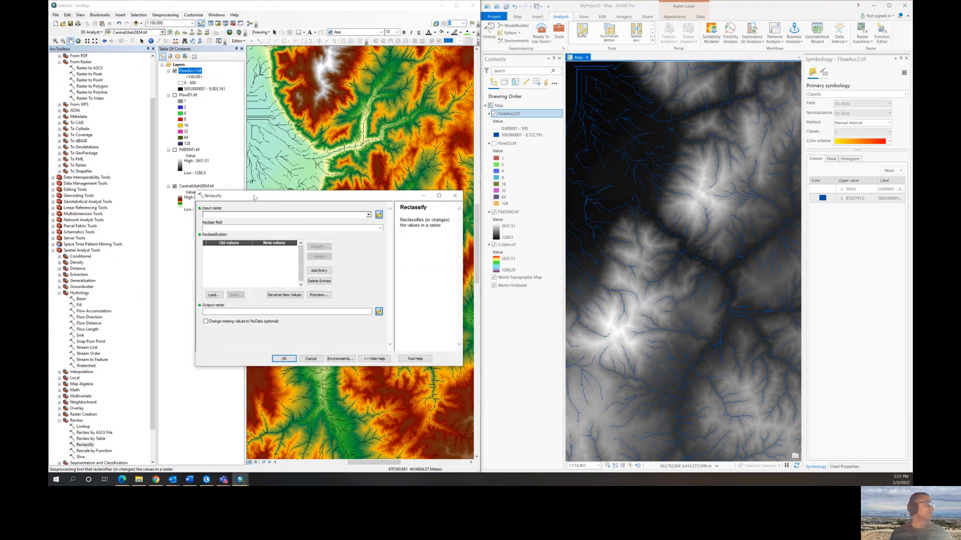
pyautogui.click(369, 215)
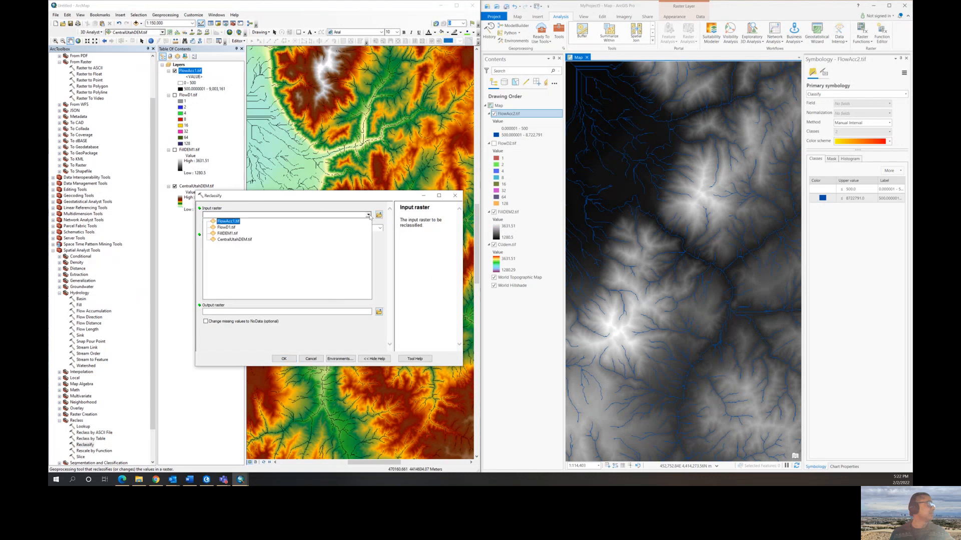
pyautogui.click(234, 222)
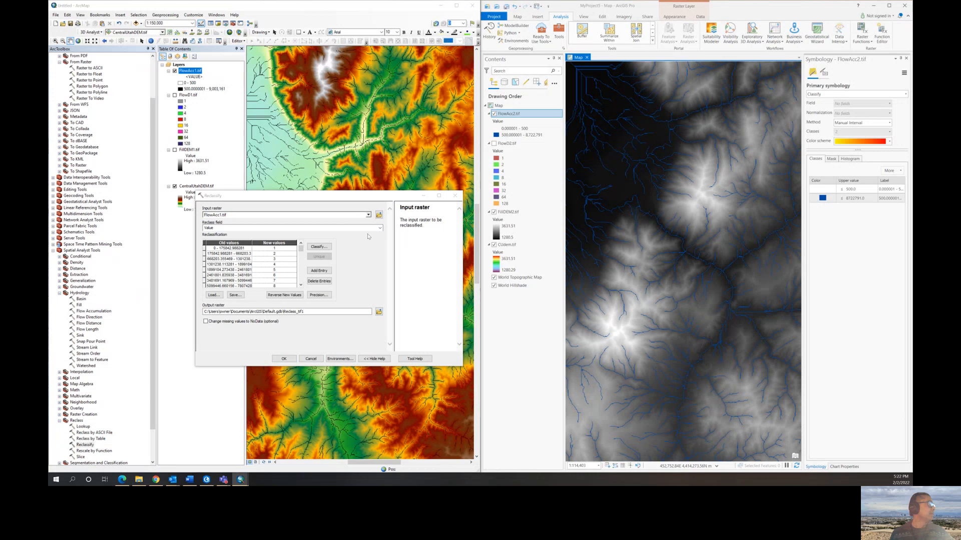
# Classify the old values of FlowAcc1.tif into 2 classes with the first break value at 500.
pyautogui.click(315, 248)
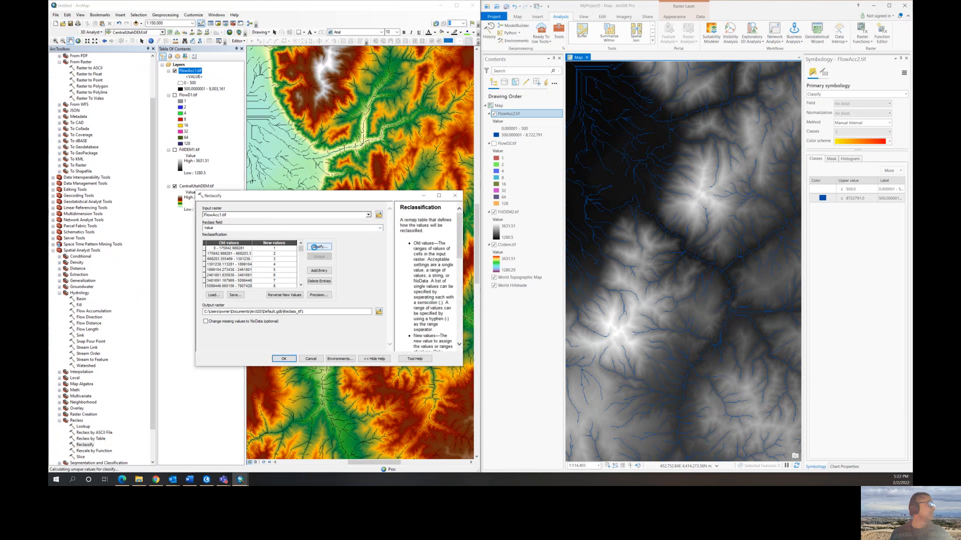
pyautogui.click(272, 225)
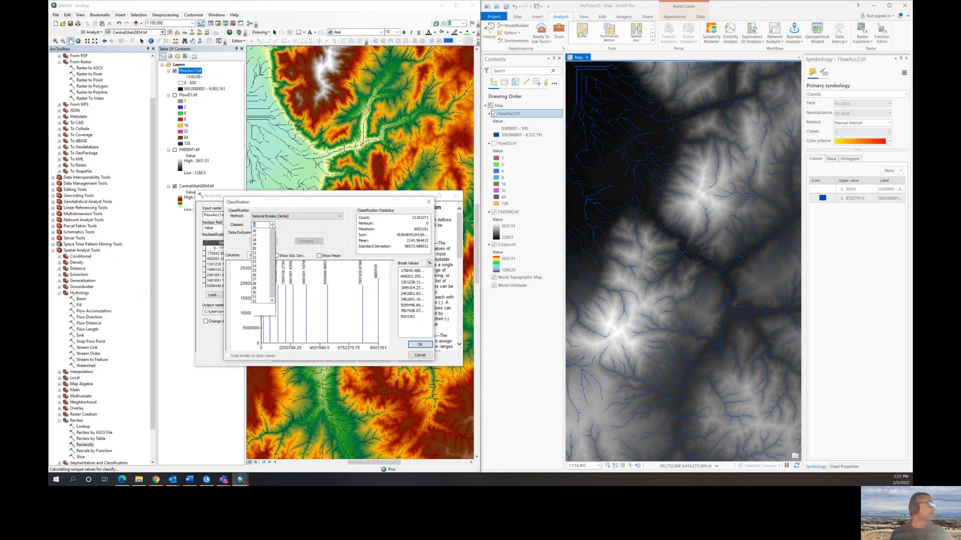
pyautogui.scroll(1, 263, 235)
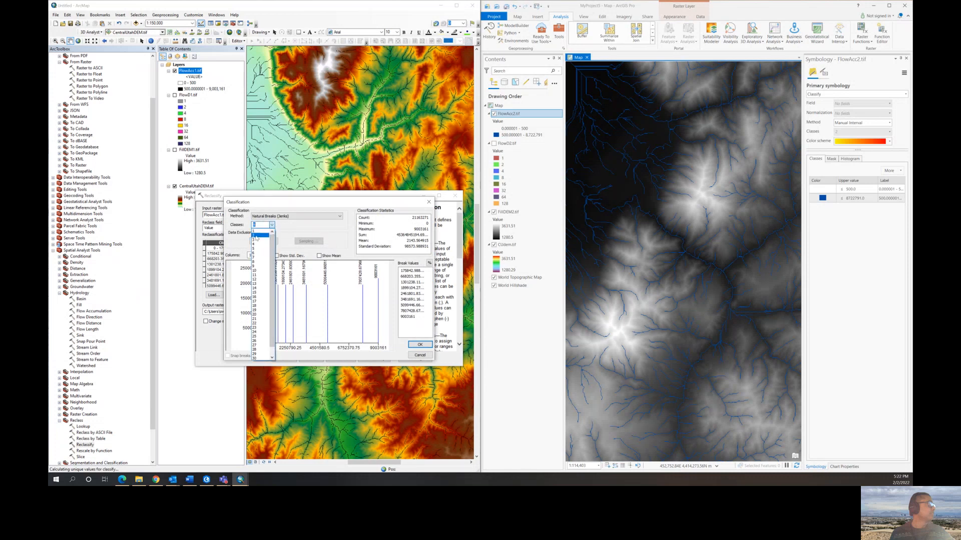
pyautogui.click(256, 230)
pyautogui.click(411, 271)
pyautogui.write('500')
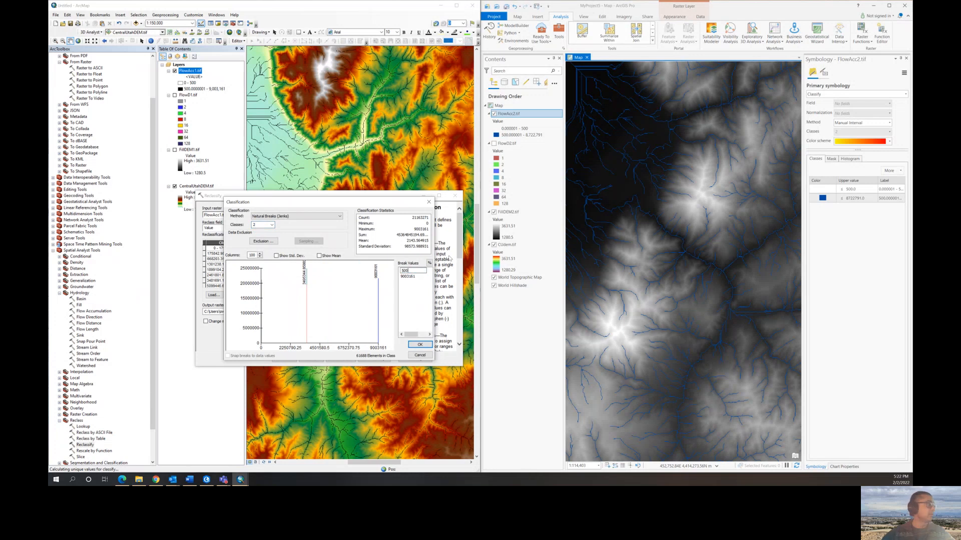
pyautogui.click(419, 346)
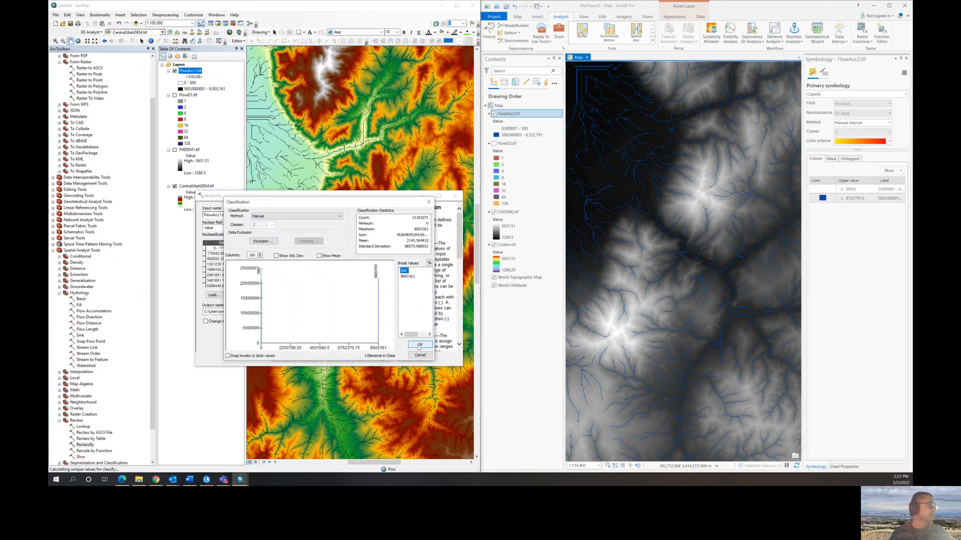
pyautogui.click(419, 346)
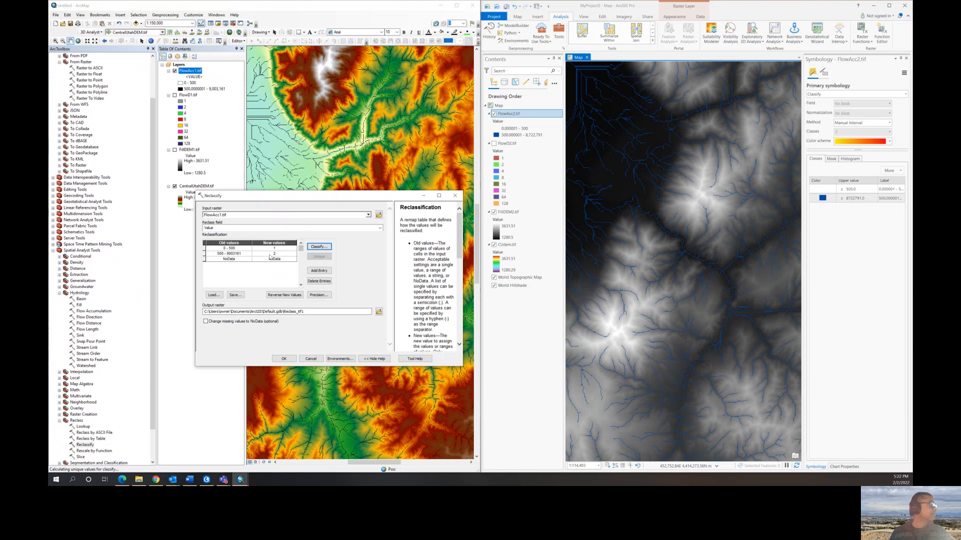
# Assign the new value NoData to the 0 - 500 range and 1 to the range above 500.
pyautogui.click(278, 249)
pyautogui.write('NoData')
pyautogui.click(275, 254)
# Name the output raster river1.tif in the folder that holds the other flow rasters.
pyautogui.click(379, 311)
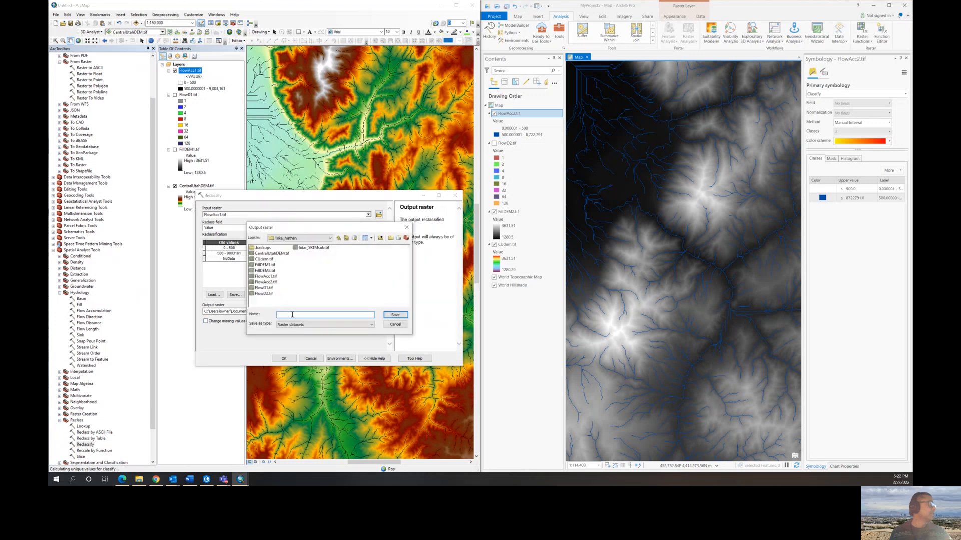
pyautogui.write('river1.ti')
pyautogui.press('BackSpace')
pyautogui.press('BackSpace')
pyautogui.write('.t')
pyautogui.press('Return')
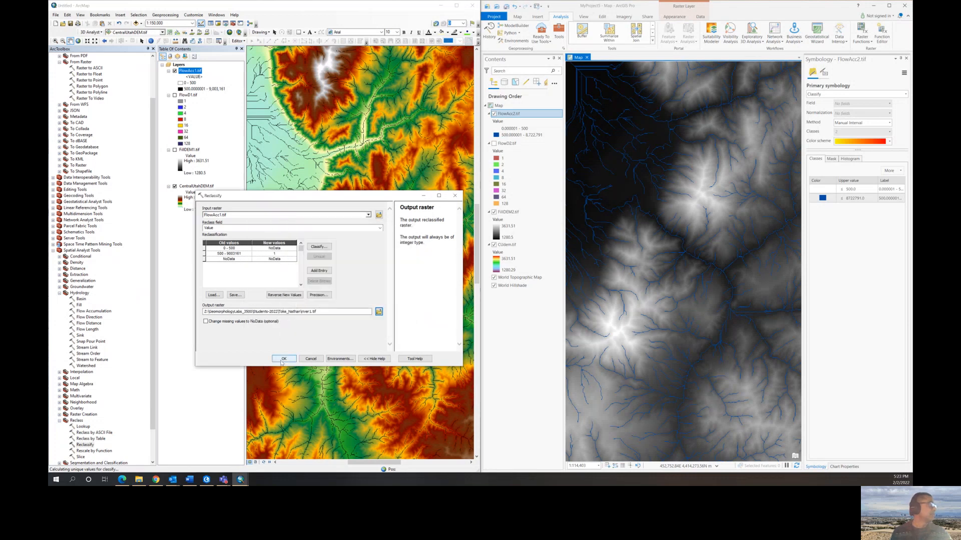
# Run Reclassify with missing values changed to NoData, and hide the FlowAcc1.tif layer.
pyautogui.click(206, 322)
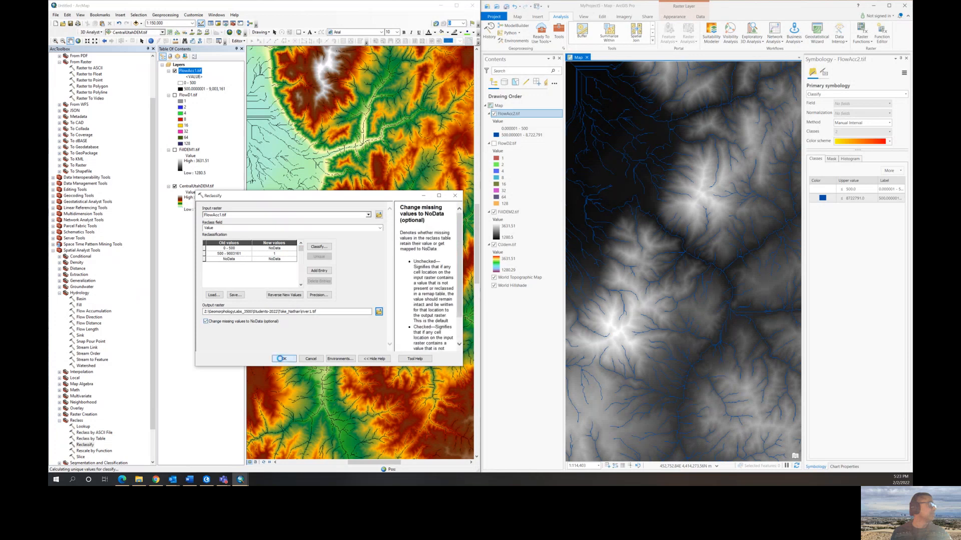
pyautogui.click(283, 359)
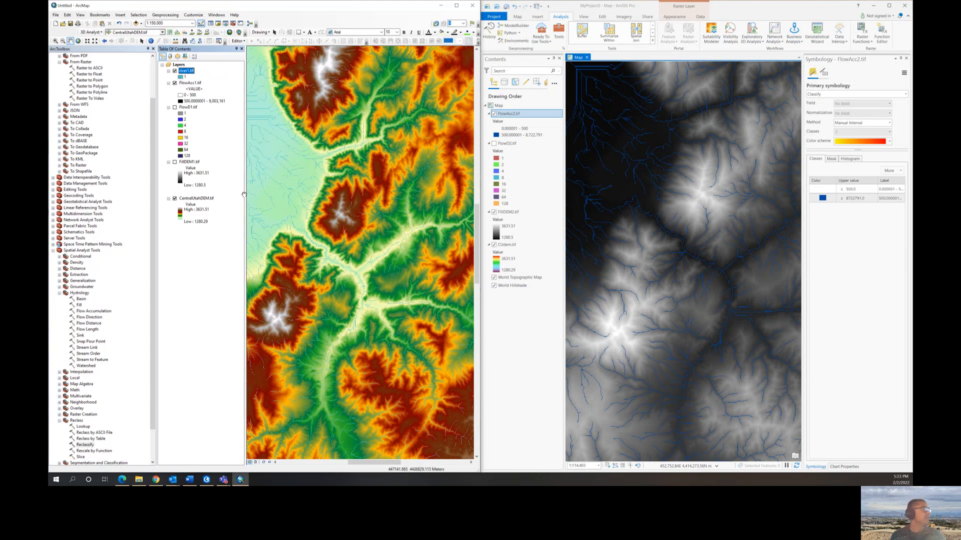
pyautogui.click(175, 83)
pyautogui.click(180, 77)
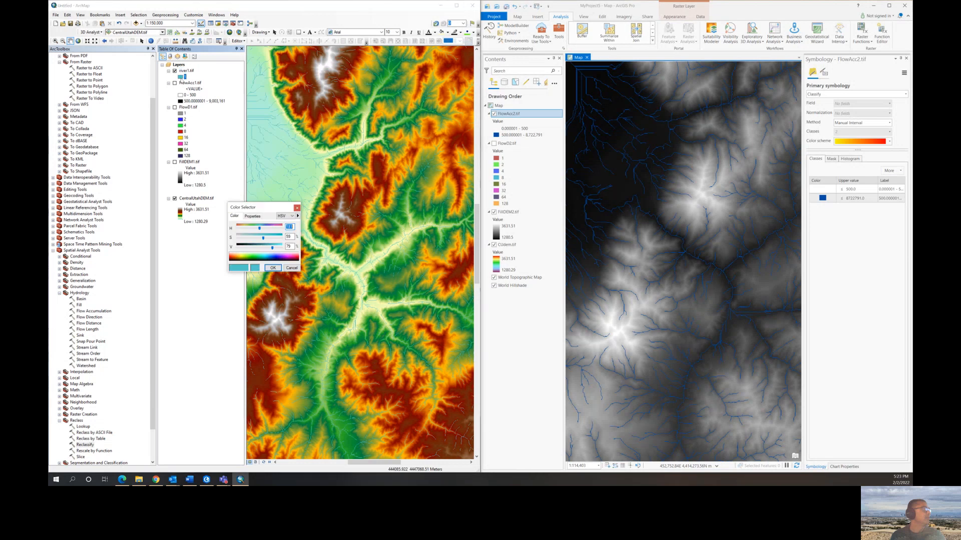
pyautogui.click(253, 267)
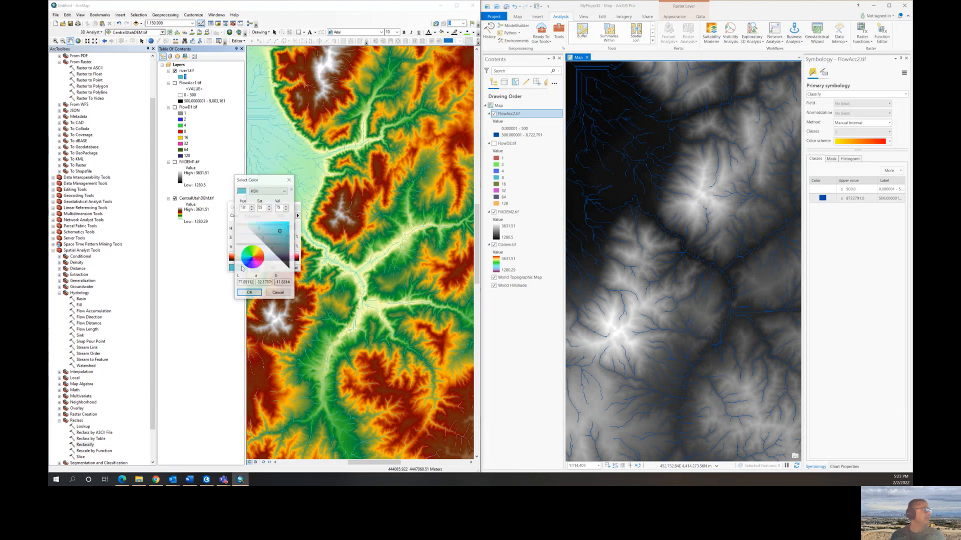
pyautogui.click(289, 180)
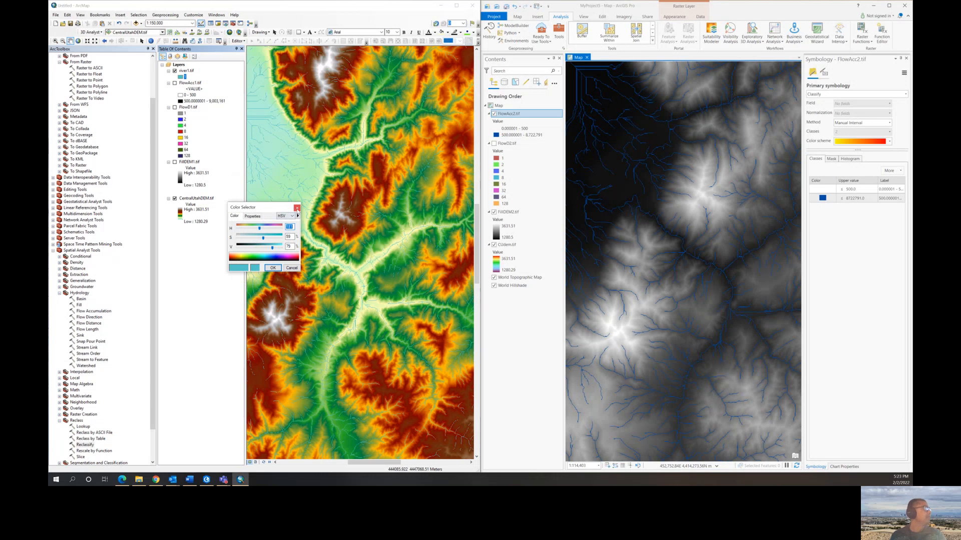
pyautogui.click(296, 208)
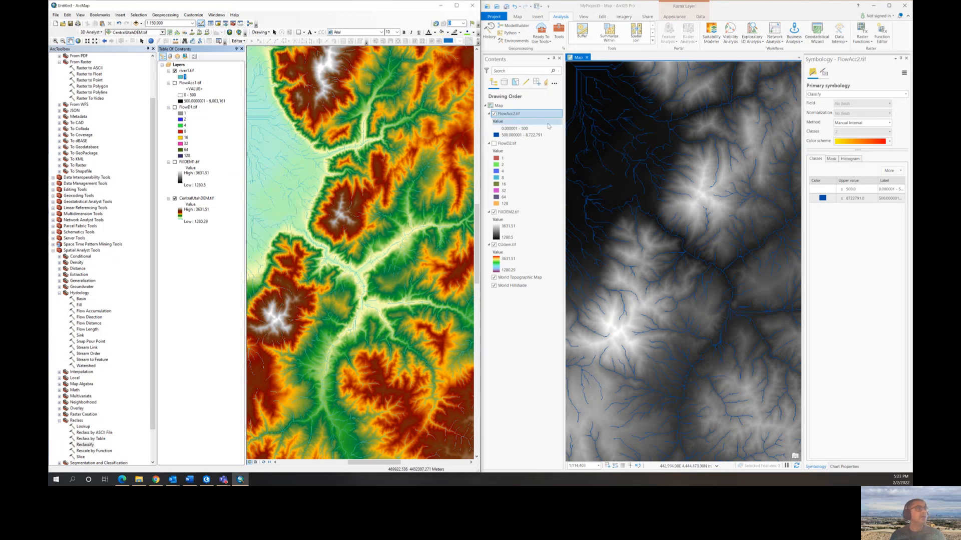
# Switch to ArcGIS Pro, find the Spatial Analyst Reclassify tool with "reclass" and choose FlowAcc2.tif as its input raster.
pyautogui.click(559, 32)
pyautogui.tripleClick(821, 73)
pyautogui.write('reclass')
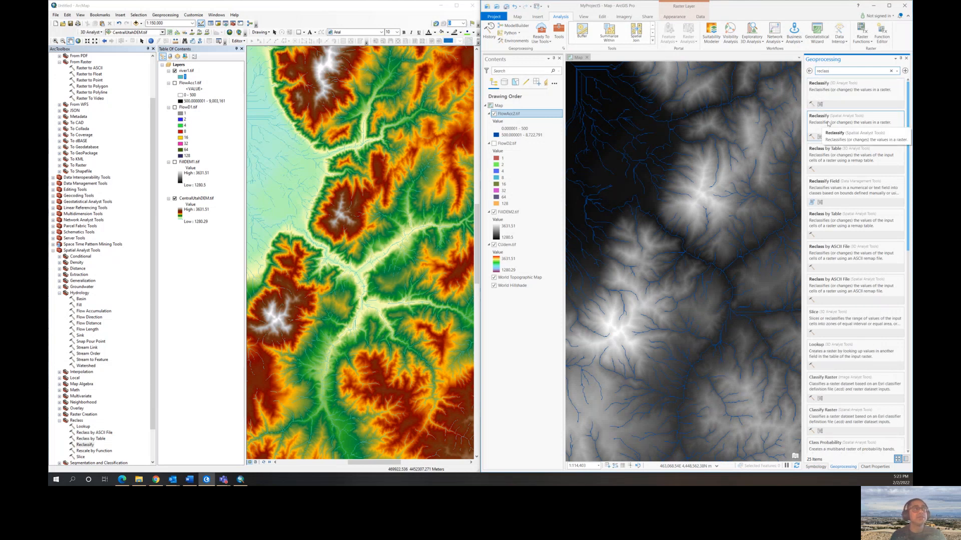
pyautogui.click(828, 124)
pyautogui.click(896, 101)
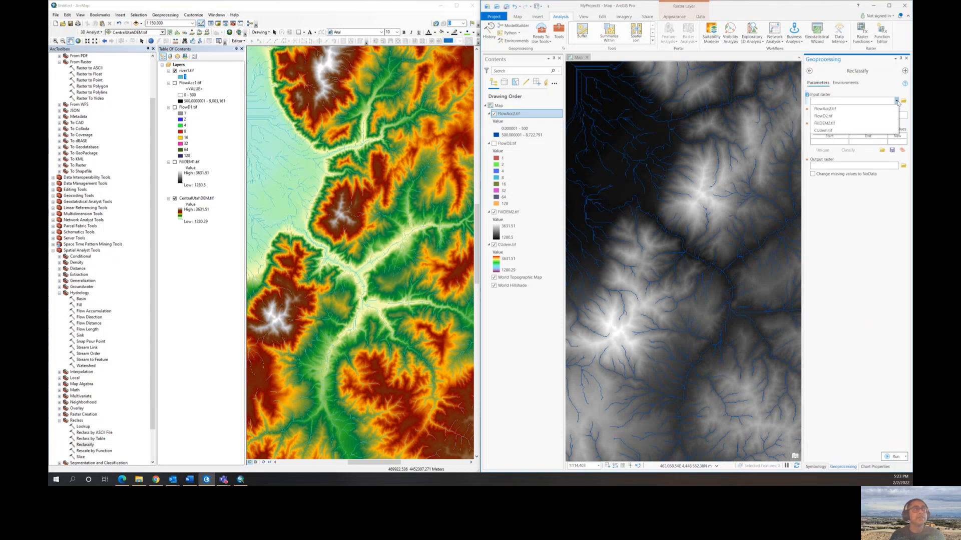
pyautogui.click(830, 110)
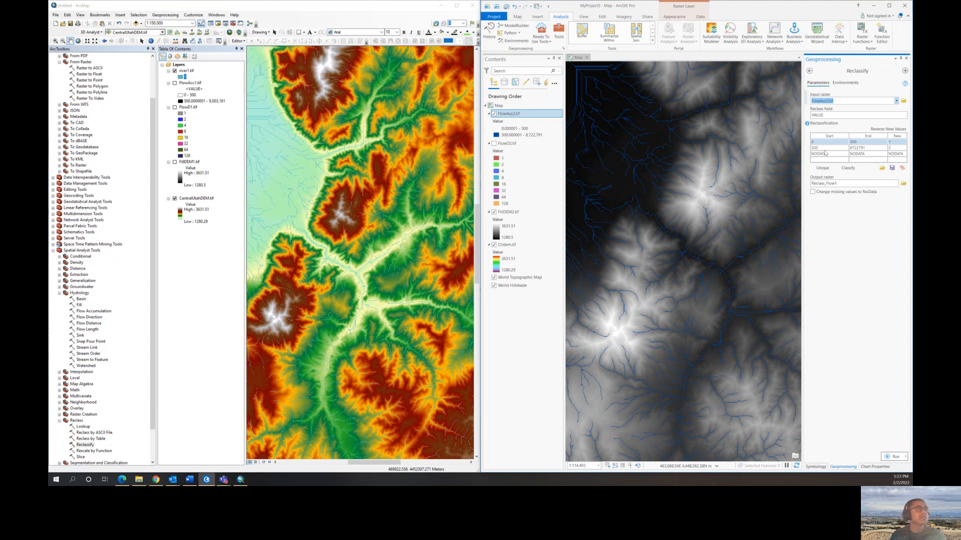
# Set the new value of the 0 to 500 range to NODATA in the reclassification table.
pyautogui.click(891, 142)
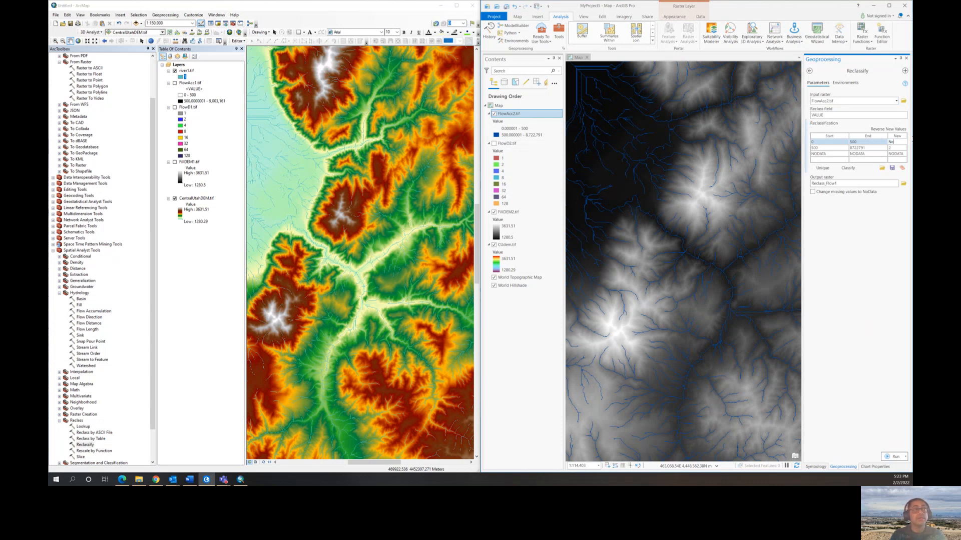
pyautogui.write('NODATA')
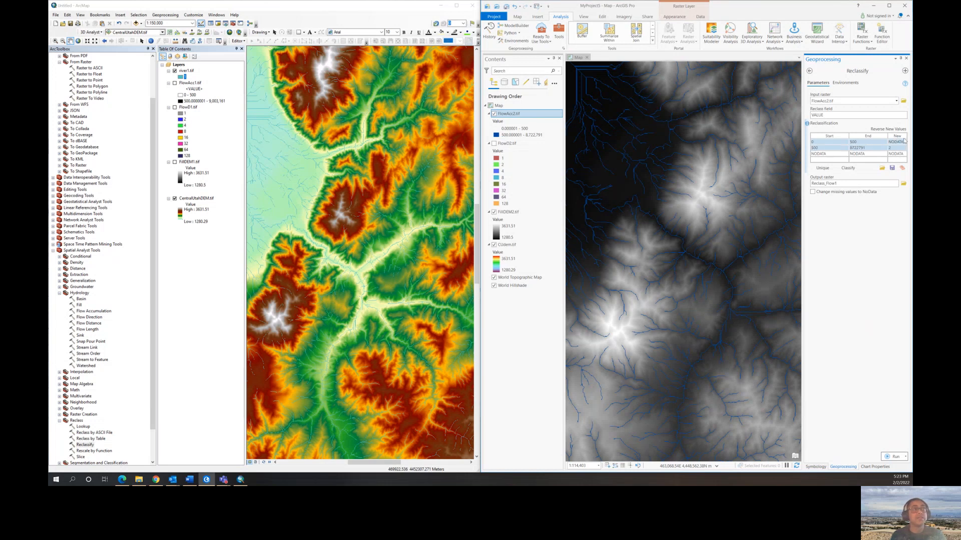
pyautogui.click(891, 147)
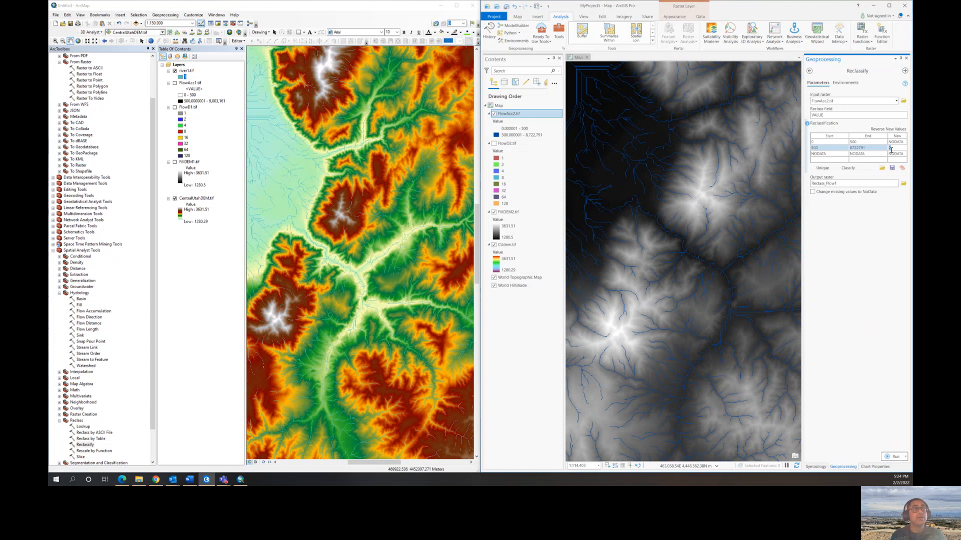
# Name the output raster river2.tif in the folder with the other rasters and run Reclassify.
pyautogui.click(835, 185)
pyautogui.click(904, 184)
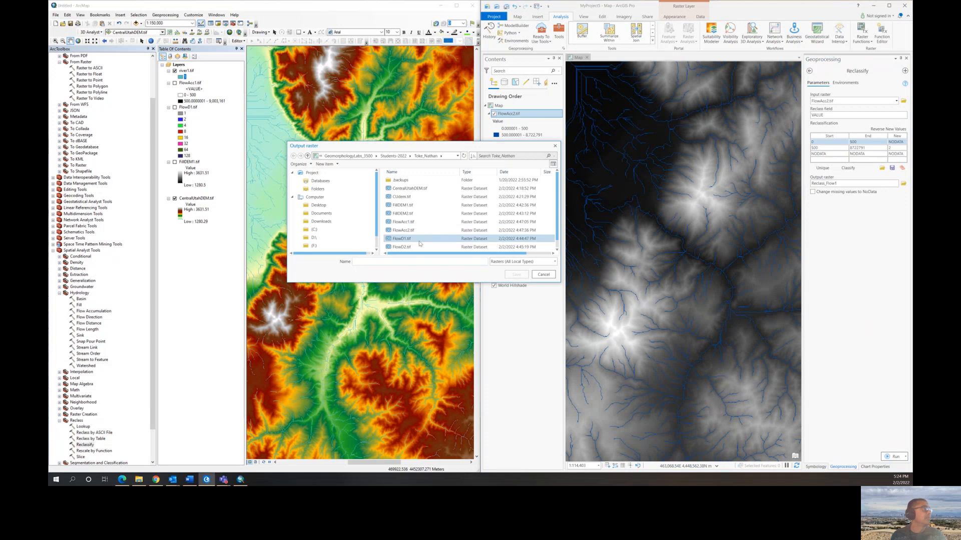
pyautogui.click(407, 261)
pyautogui.write('river')
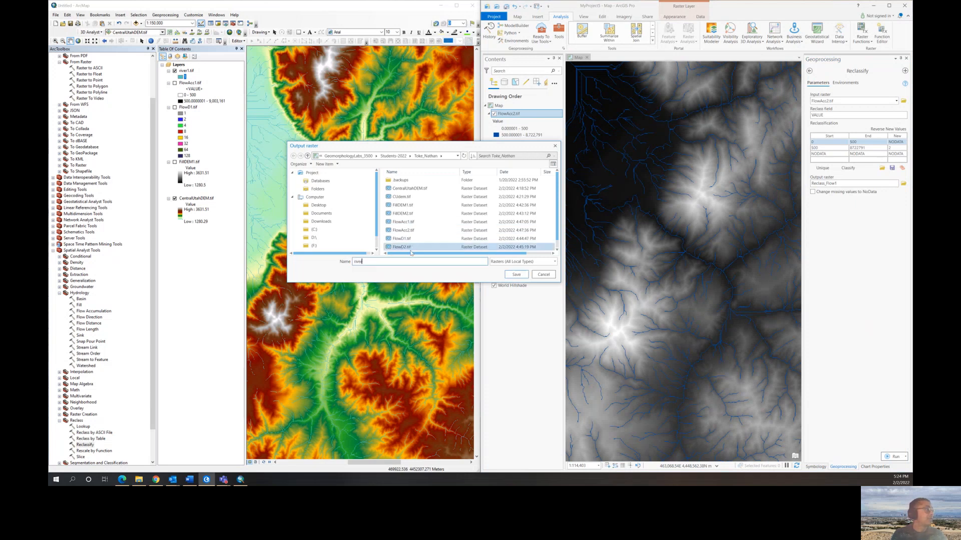
pyautogui.write('2.tif')
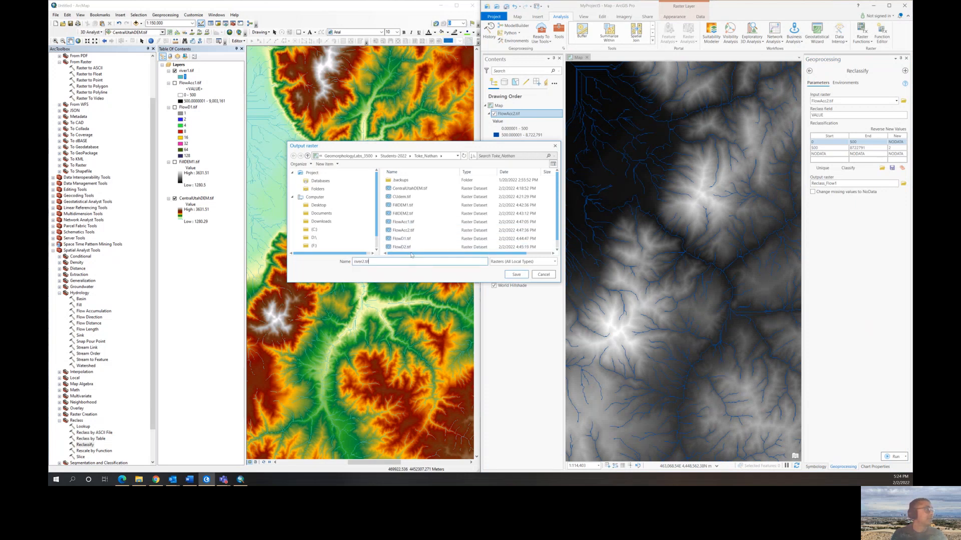
pyautogui.press('Return')
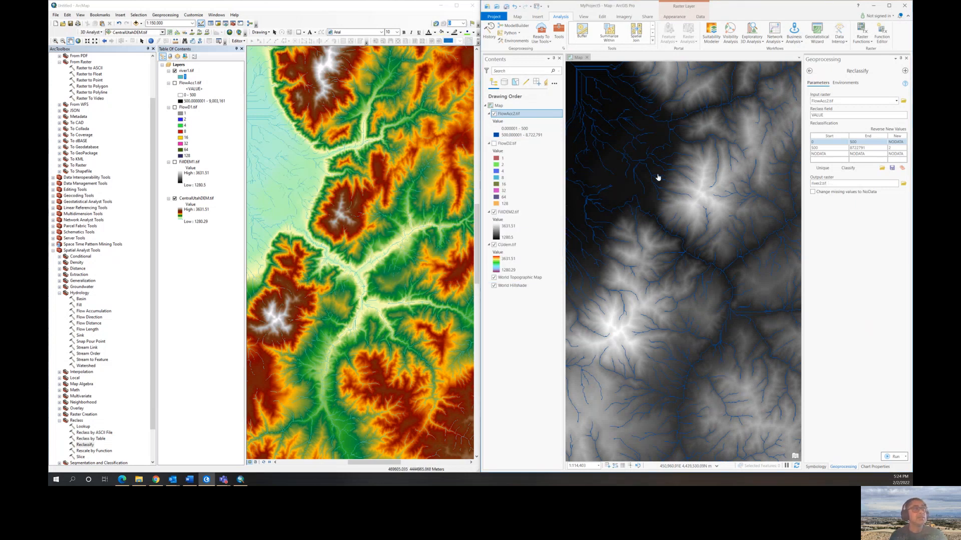
pyautogui.click(893, 456)
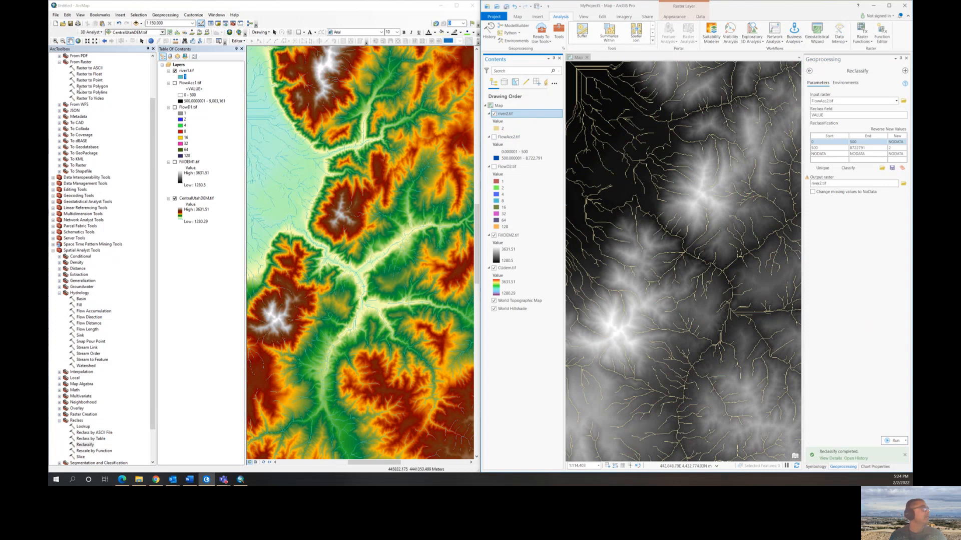
# Switch back to ArcMap, open the Raster to Polyline conversion tool and choose river1.tif as its input raster.
pyautogui.scroll(3, 87, 117)
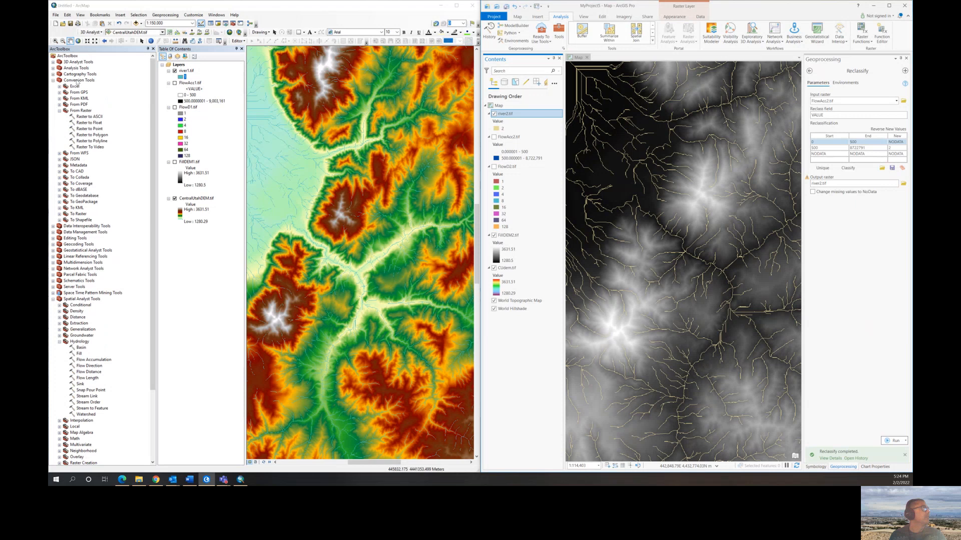
pyautogui.click(89, 141)
pyautogui.click(875, 417)
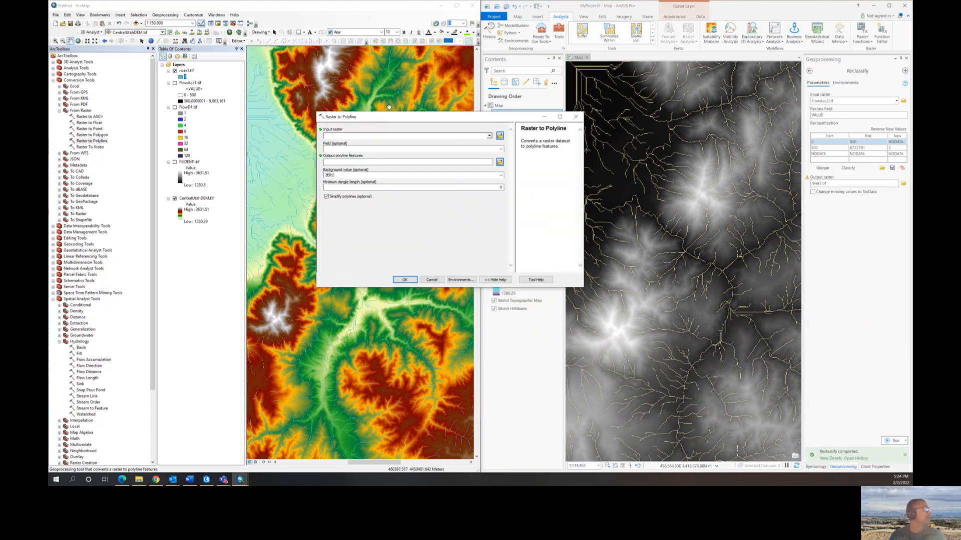
pyautogui.click(489, 136)
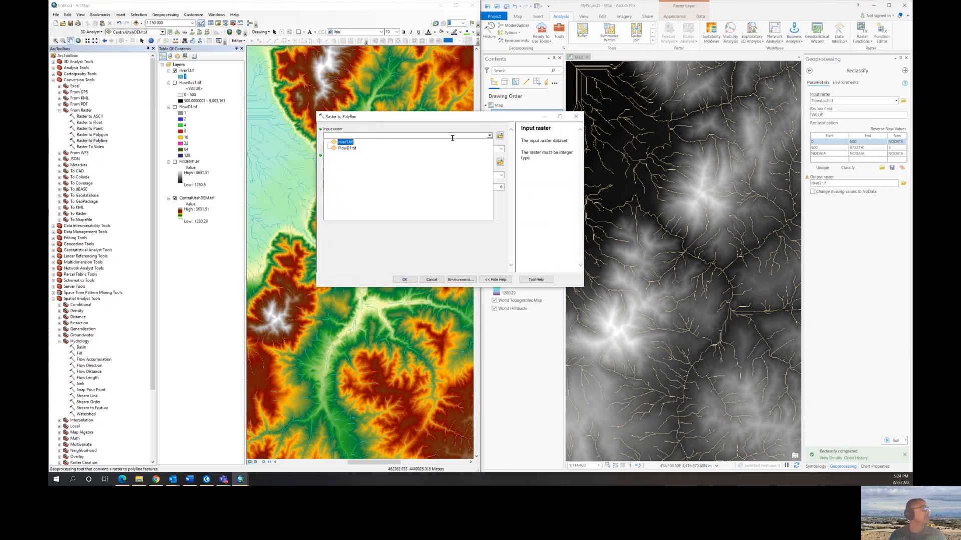
pyautogui.click(344, 143)
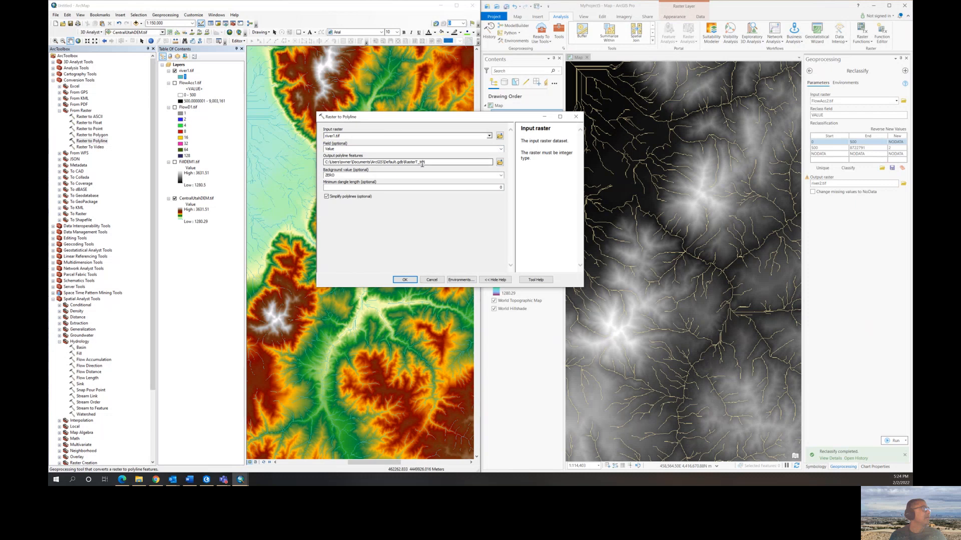
# Name the output polyline features riverlines1 in the folder with the other data and run Raster to Polyline.
pyautogui.click(500, 161)
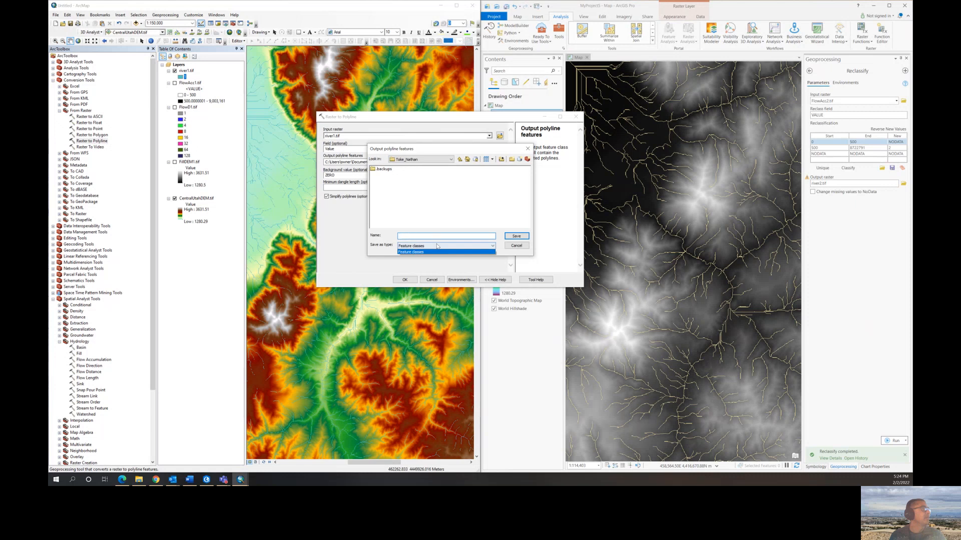
pyautogui.write('riv')
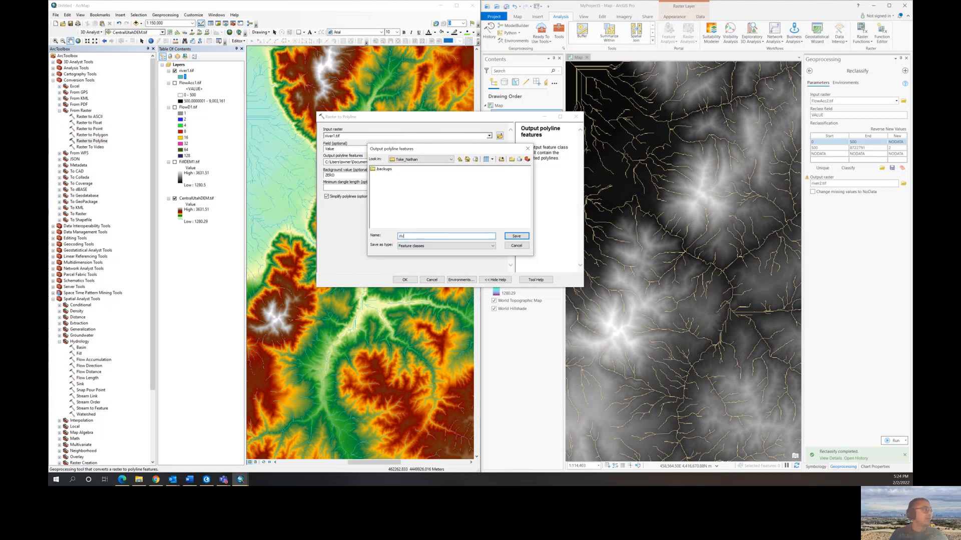
pyautogui.write('erlines1')
pyautogui.press('Return')
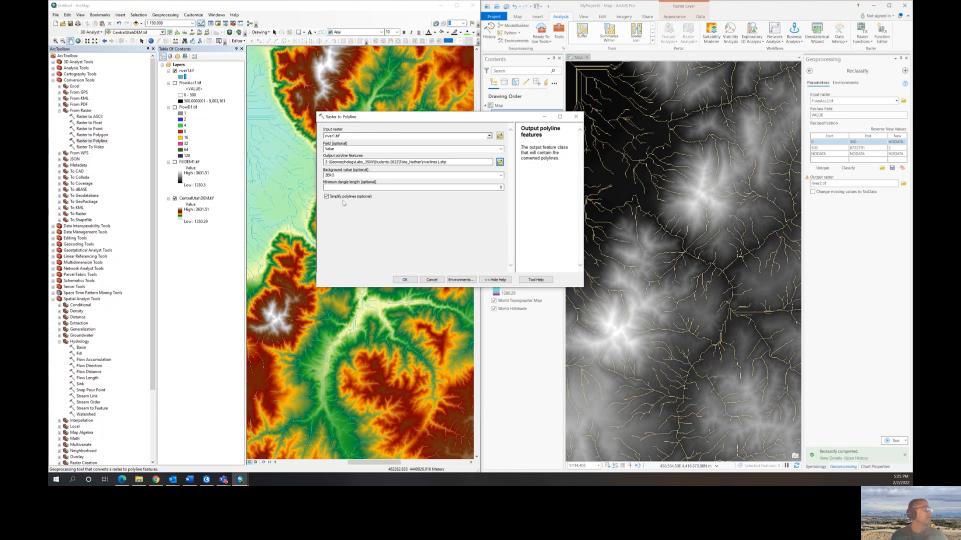
pyautogui.click(406, 280)
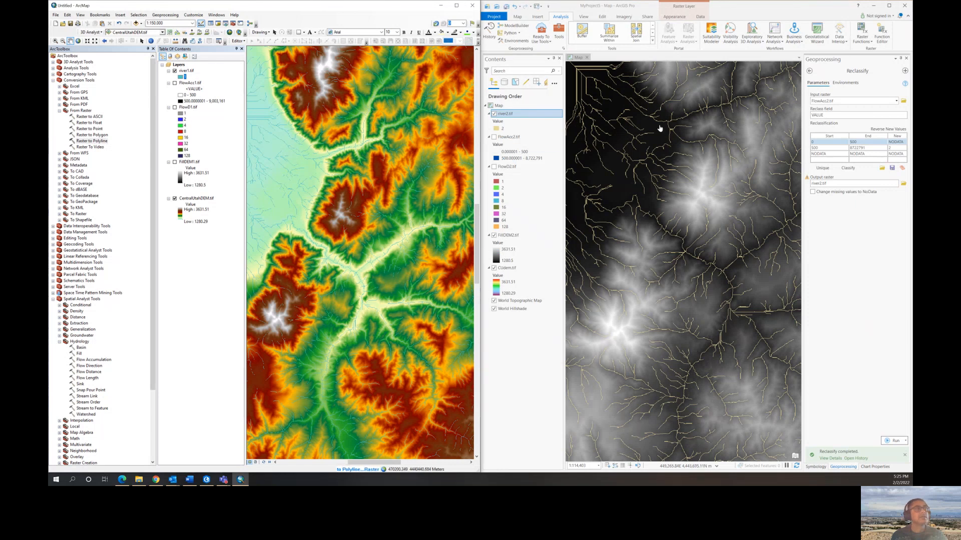
# Switch to ArcGIS Pro, open the Raster to Polyline conversion tool and choose river2.tif as its input raster.
pyautogui.click(558, 38)
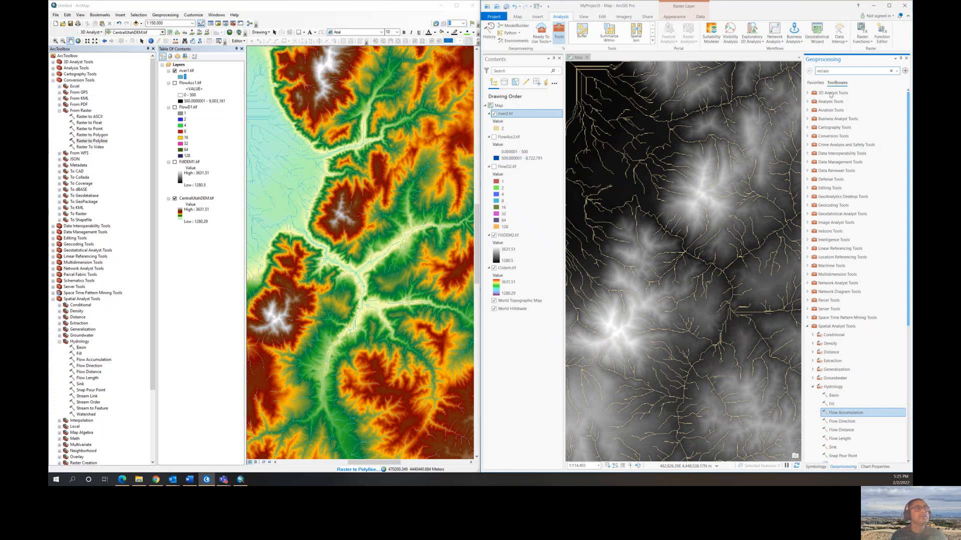
pyautogui.click(808, 137)
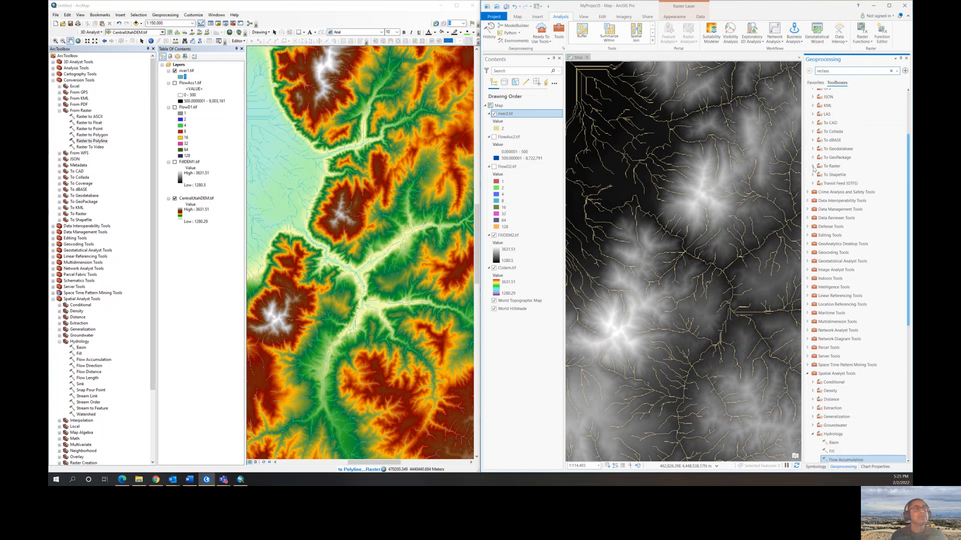
pyautogui.scroll(3, 814, 169)
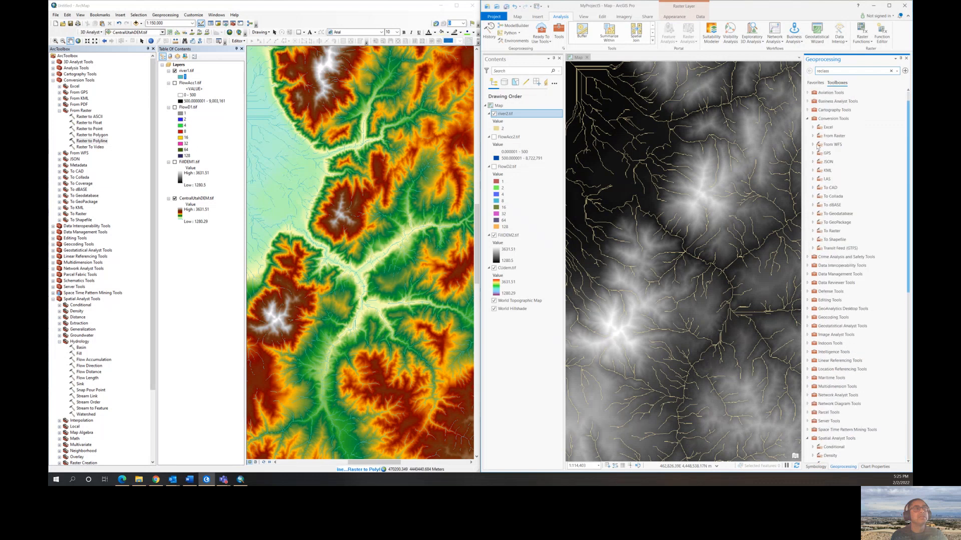
pyautogui.click(813, 137)
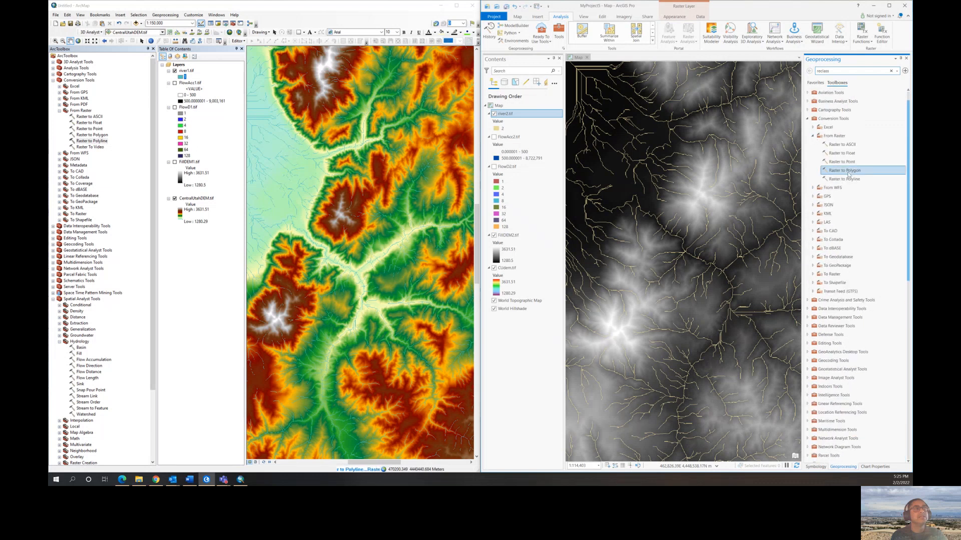
pyautogui.click(847, 180)
pyautogui.click(848, 179)
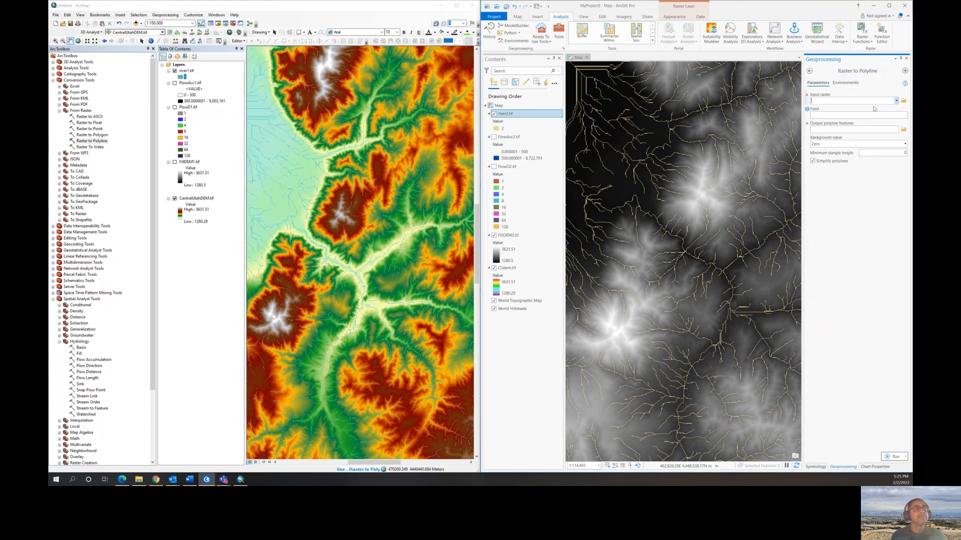
pyautogui.click(895, 102)
pyautogui.click(837, 110)
# Name the output polyline features riverlines2 in the folder with the other data and run Raster to Polyline.
pyautogui.click(903, 130)
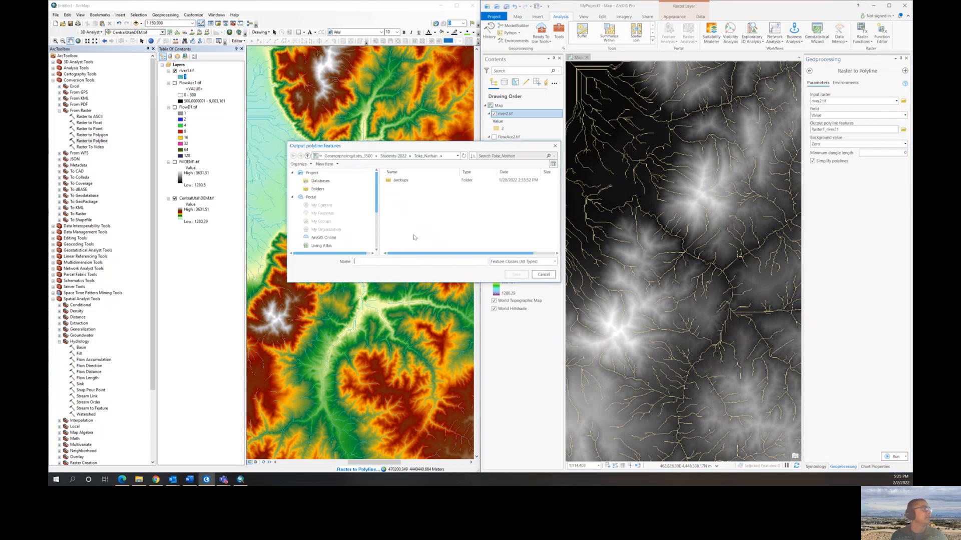
pyautogui.write('riverlines2')
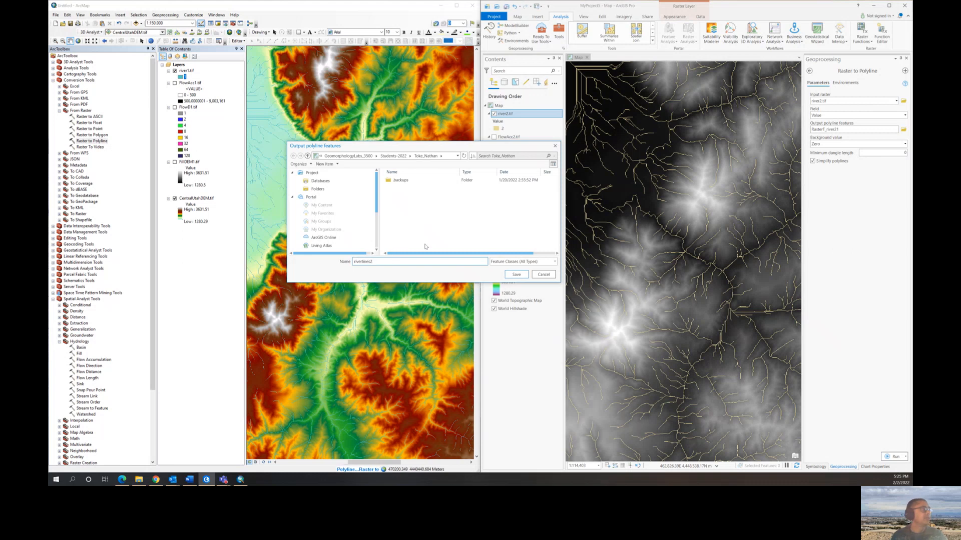
pyautogui.click(517, 274)
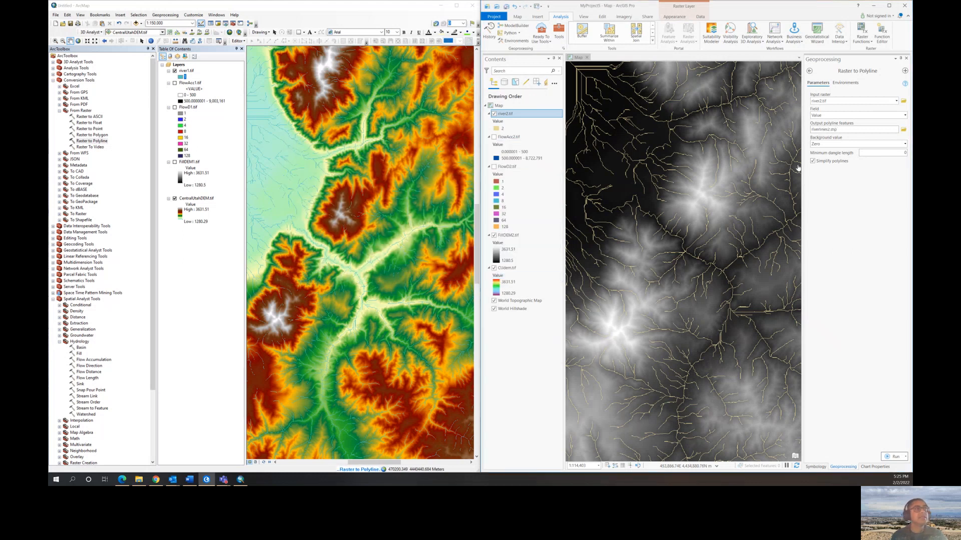
pyautogui.click(893, 457)
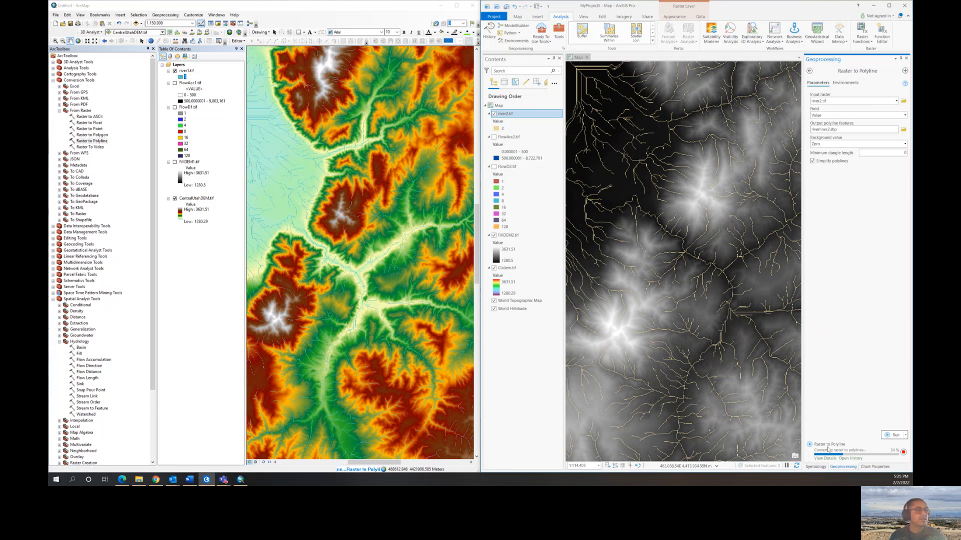
# Switch to Chrome and fit its window beside ArcGIS Pro, covering half of the screen.
pyautogui.moveTo(845, 458)
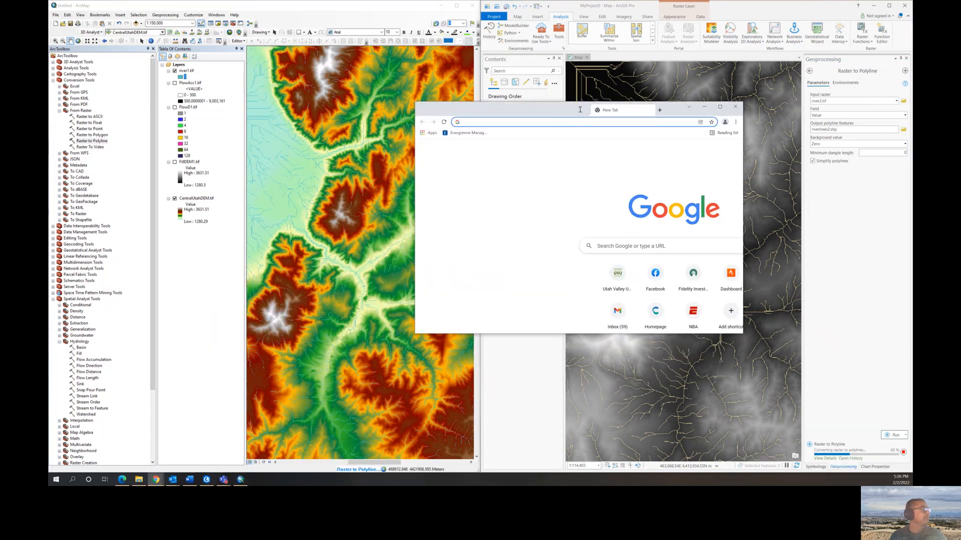
pyautogui.press('super+Up')
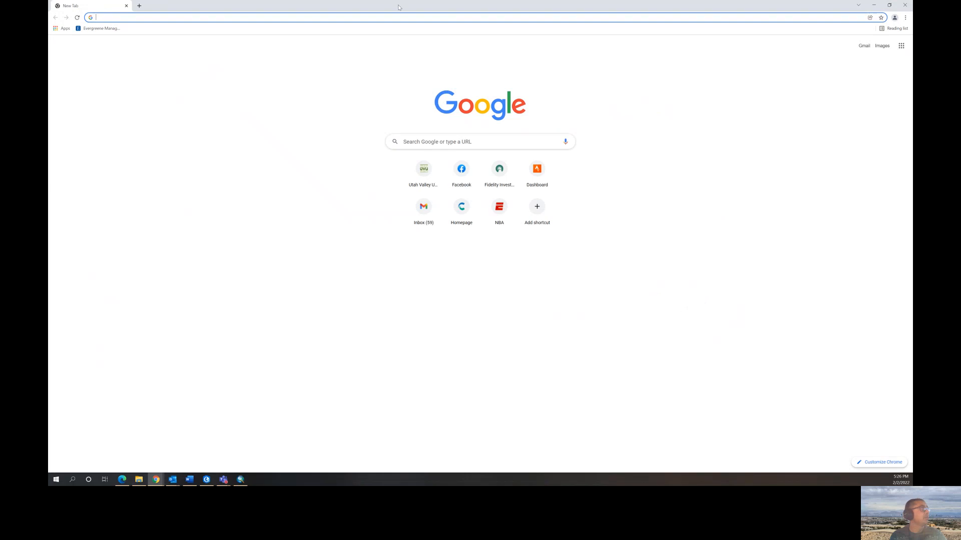
pyautogui.press('super+Left')
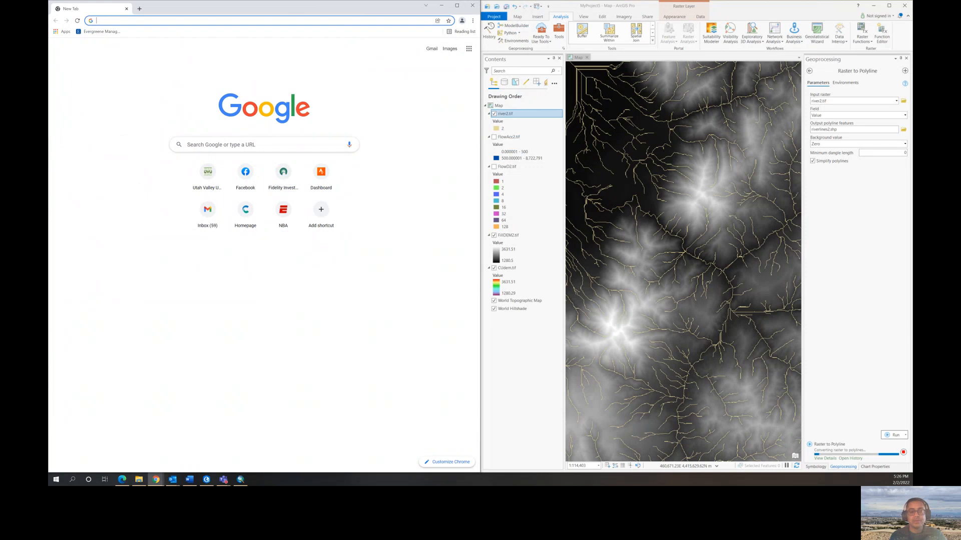
# Load the copied USGS address for stream site 10149400, Diamond Fork above Red Hollow, in a new browser tab.
pyautogui.hotkey('alt', 'Tab')
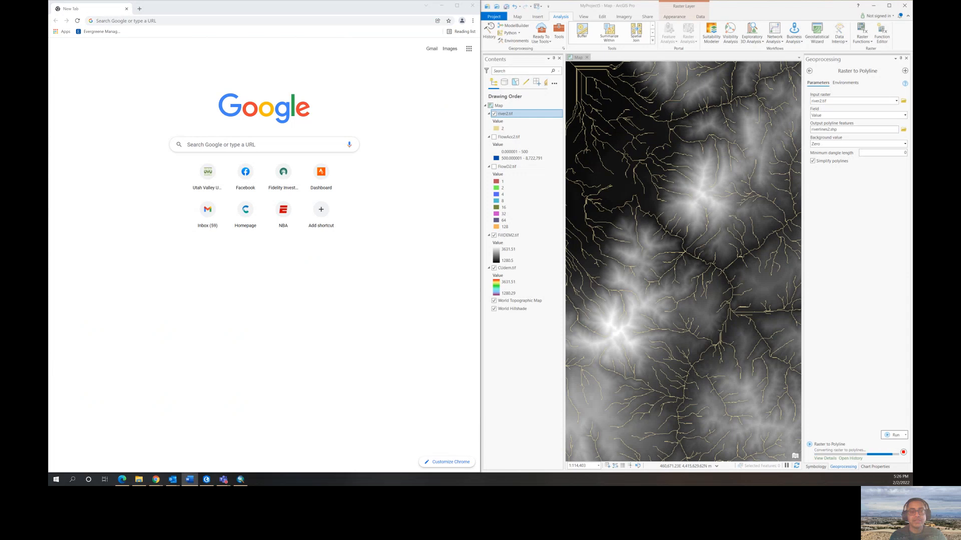
pyautogui.click(140, 8)
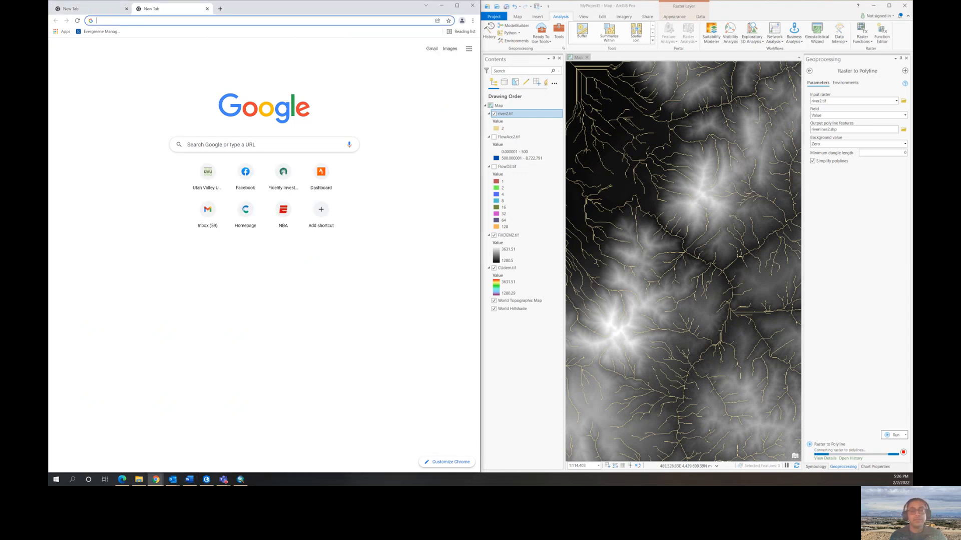
pyautogui.hotkey('alt', 'Tab')
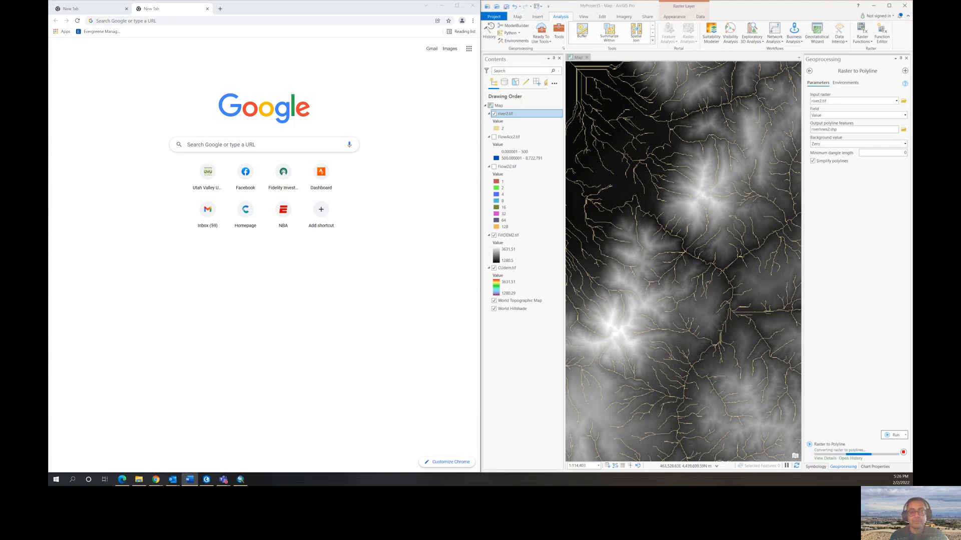
pyautogui.click(123, 21)
pyautogui.rightClick(122, 20)
pyautogui.click(146, 67)
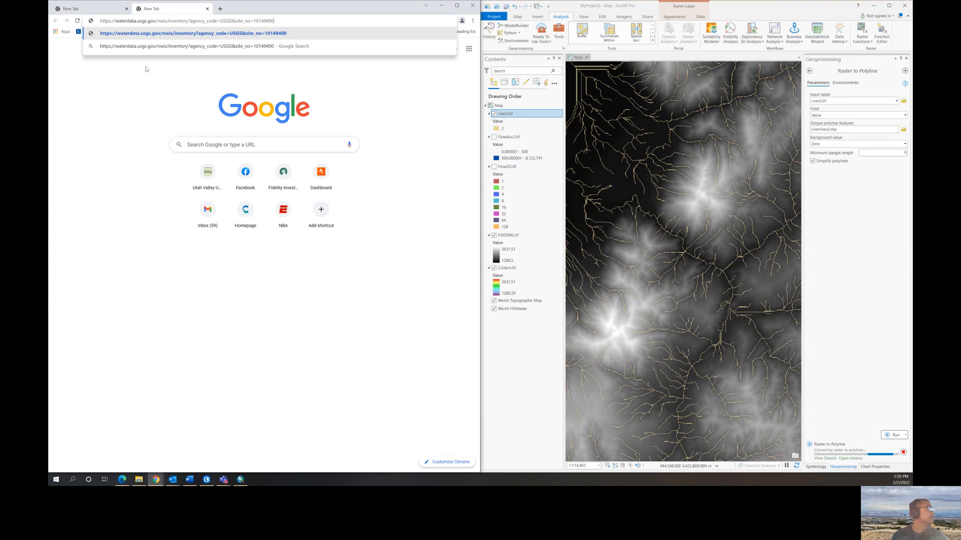
pyautogui.press('Return')
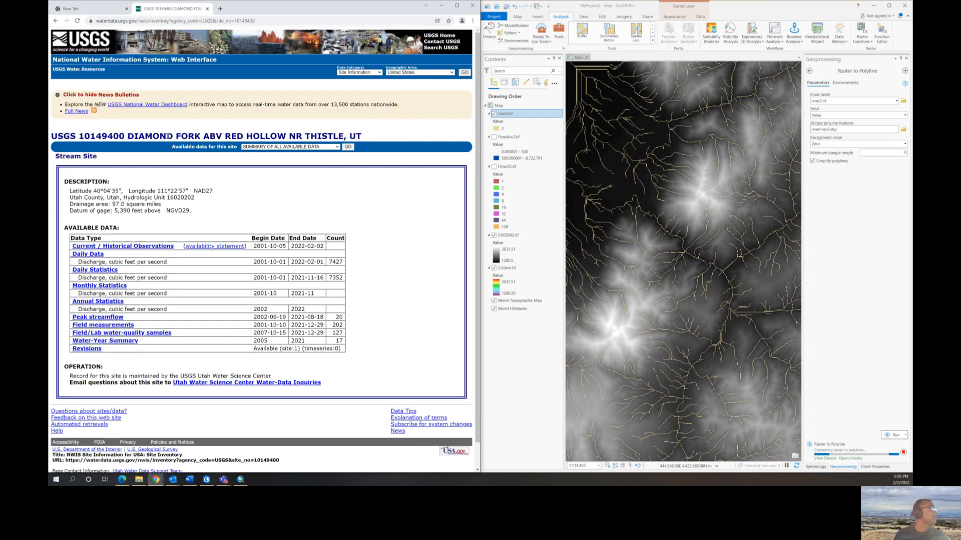
# Load the copied USGS address for stream site 10150500, Spanish Fork at Castilla, in the empty tab and return to the Diamond Fork page.
pyautogui.hotkey('alt', 'Tab')
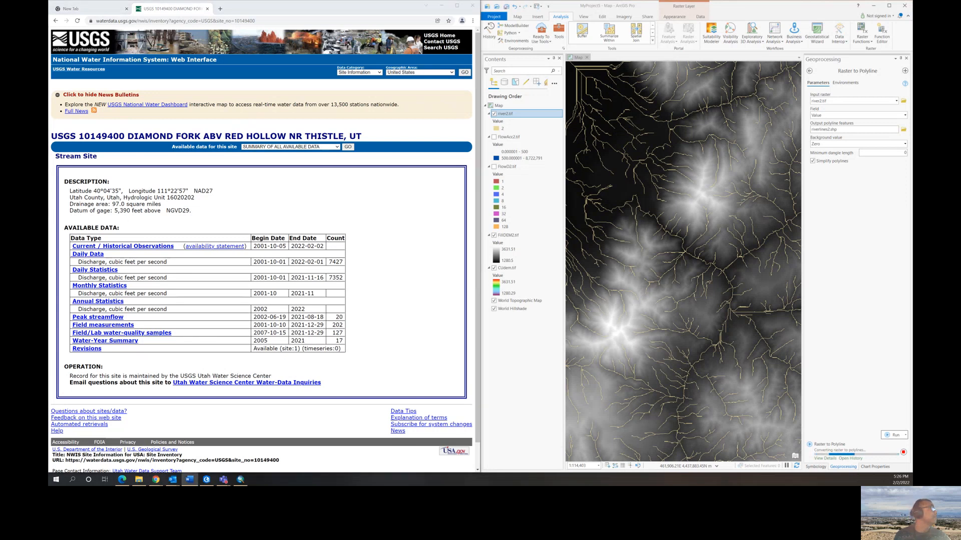
pyautogui.click(92, 8)
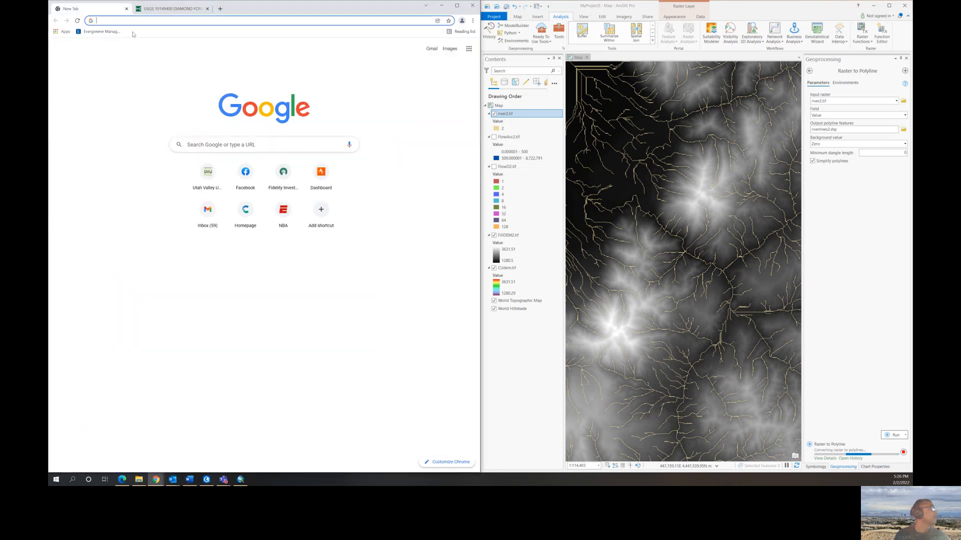
pyautogui.rightClick(123, 25)
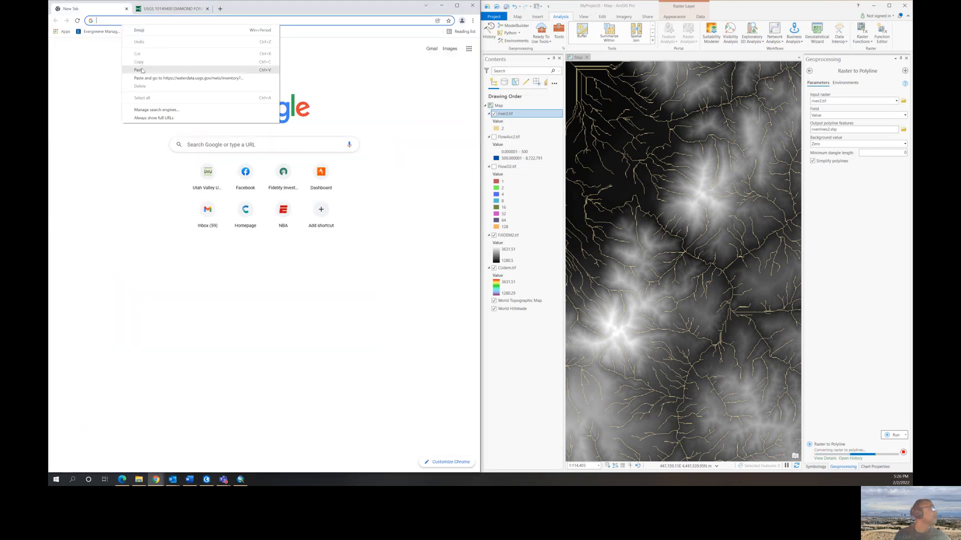
pyautogui.click(142, 69)
pyautogui.press('Return')
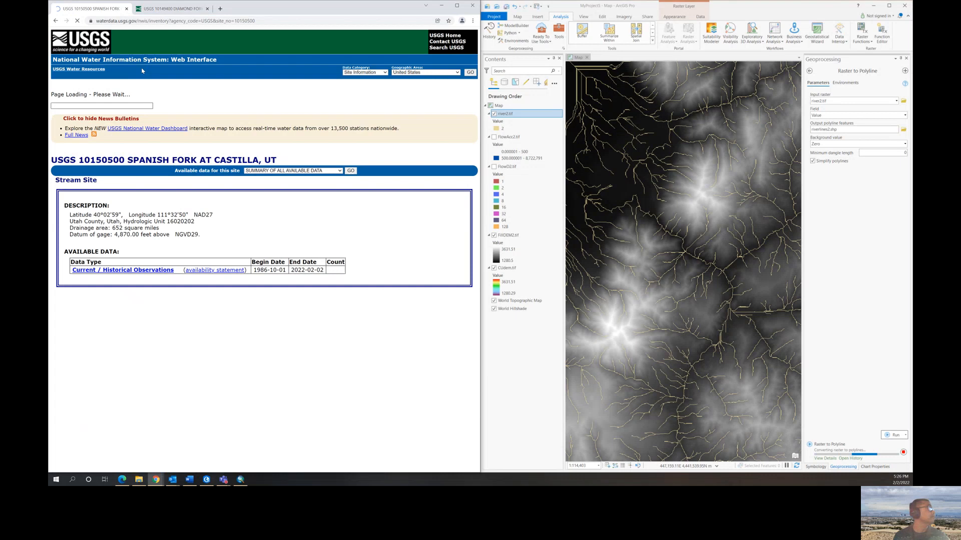
pyautogui.click(170, 10)
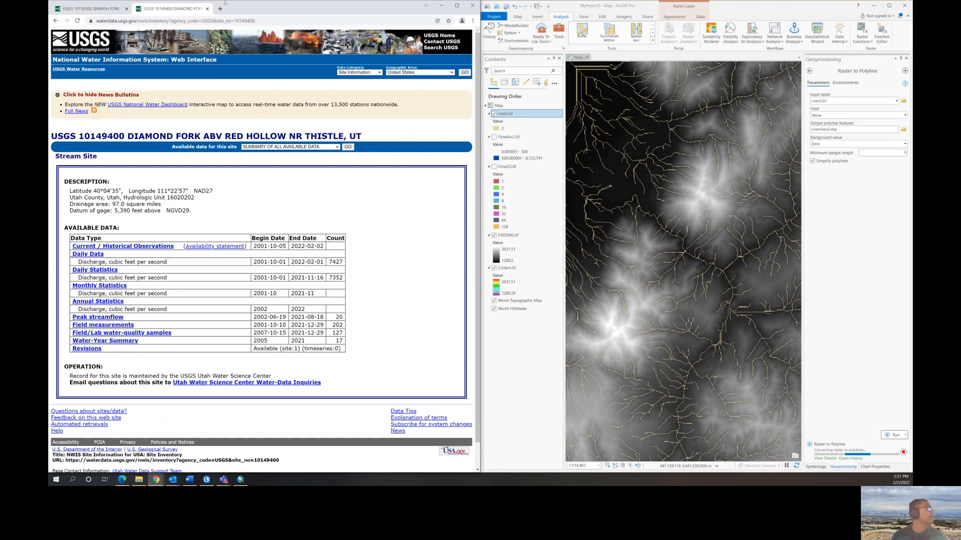
# Move the browser window off ArcMap and hide the river1.tif layer to examine the riverlines1 polylines around the valley junction.
pyautogui.moveTo(226, 2); pyautogui.dragTo(625, 95)
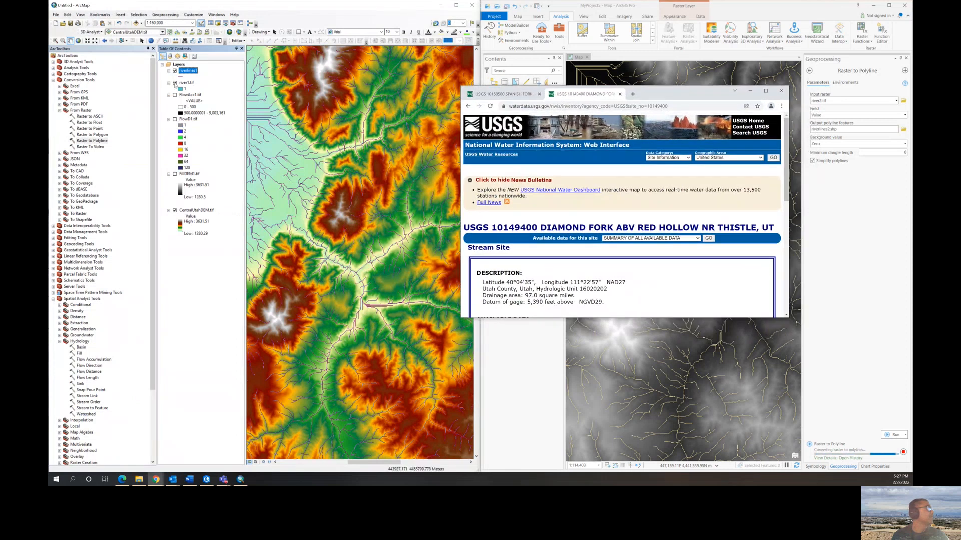
pyautogui.click(175, 83)
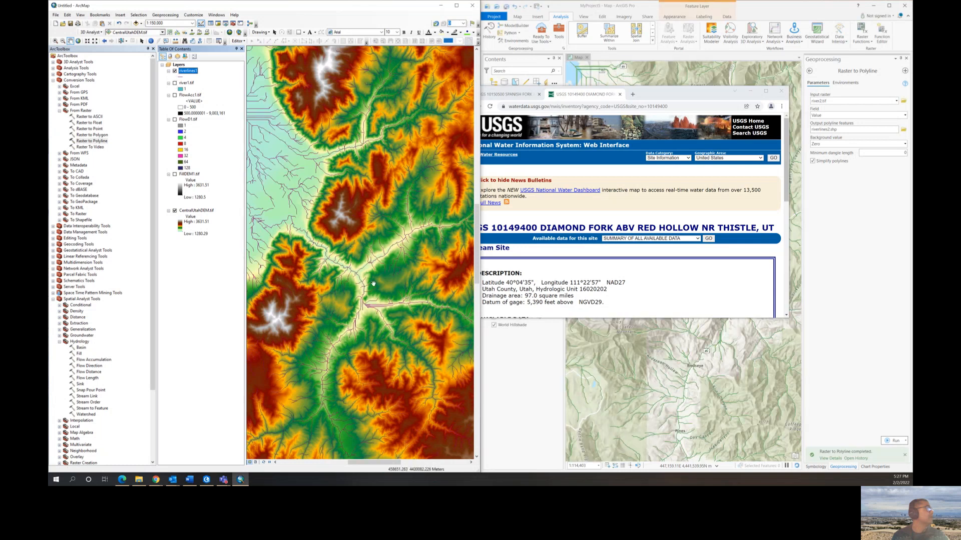
pyautogui.scroll(3, 346, 274)
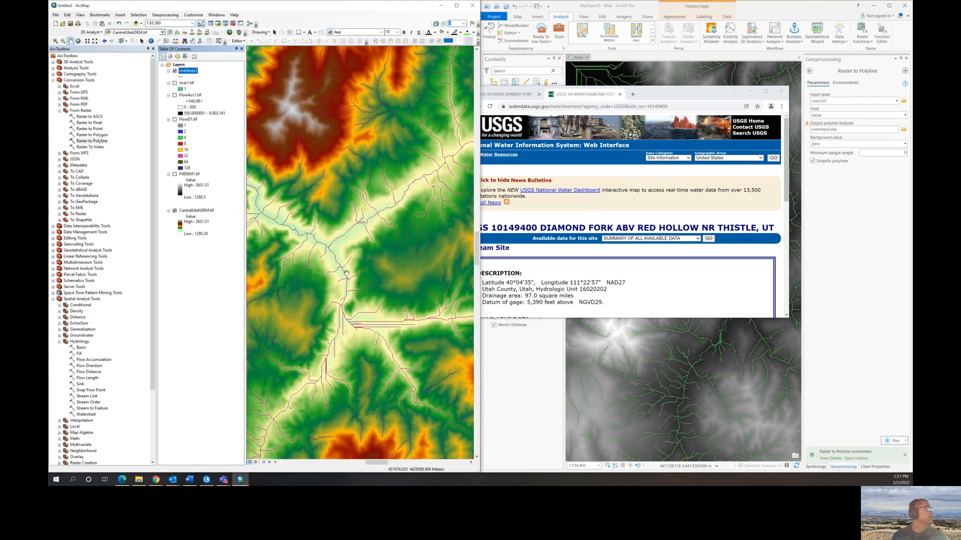
pyautogui.scroll(1, 345, 273)
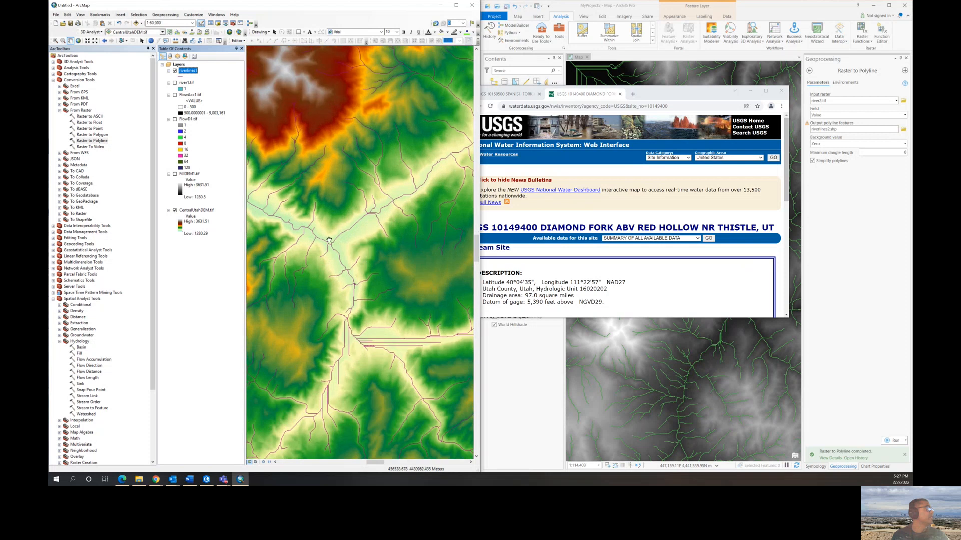
pyautogui.moveTo(303, 237)
pyautogui.mouseDown()
pyautogui.moveTo(403, 253)
pyautogui.moveTo(319, 228)
pyautogui.mouseUp()
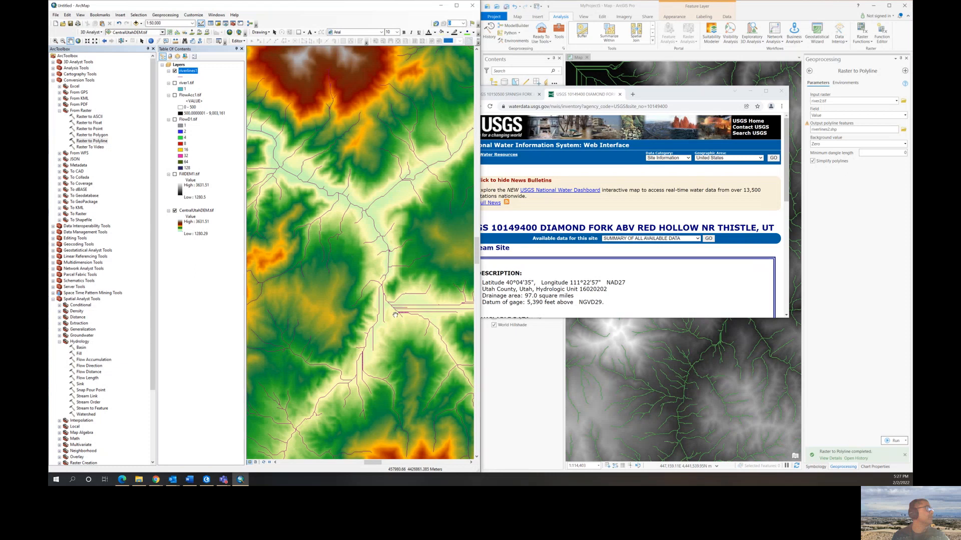
pyautogui.scroll(-2, 408, 325)
pyautogui.scroll(3, 409, 325)
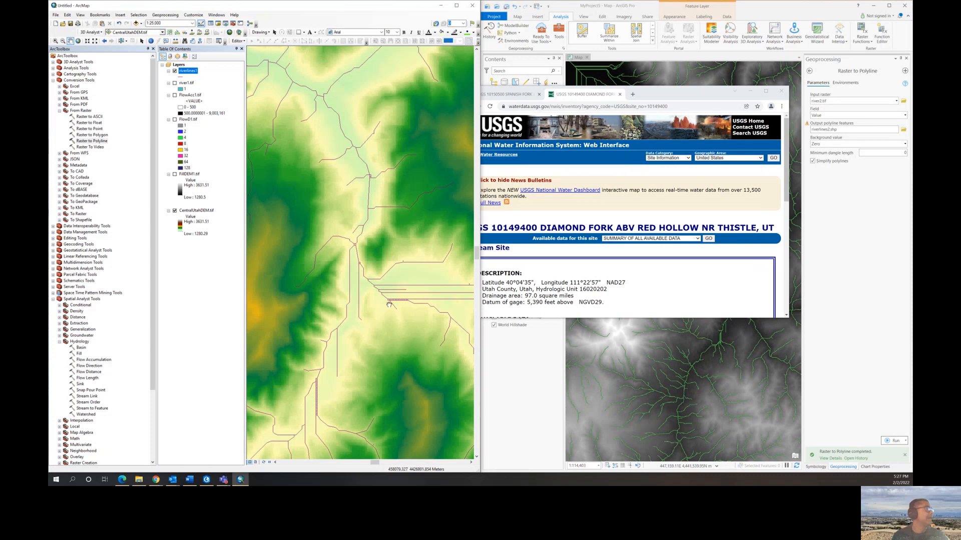
pyautogui.scroll(-2, 389, 304)
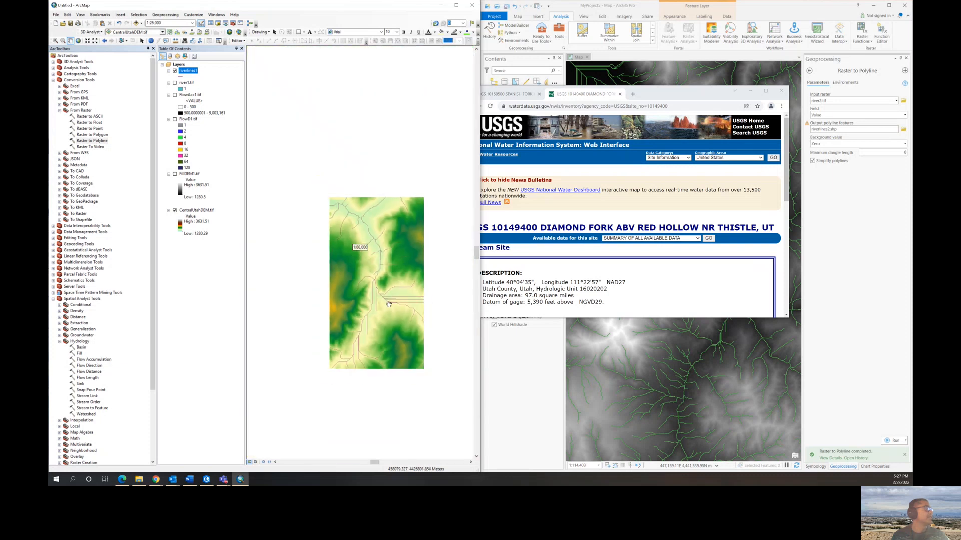
# Move the browser window off ArcGIS Pro and hide the river2.tif layer beneath the riverlines2 polylines.
pyautogui.moveTo(660, 95); pyautogui.dragTo(363, 185)
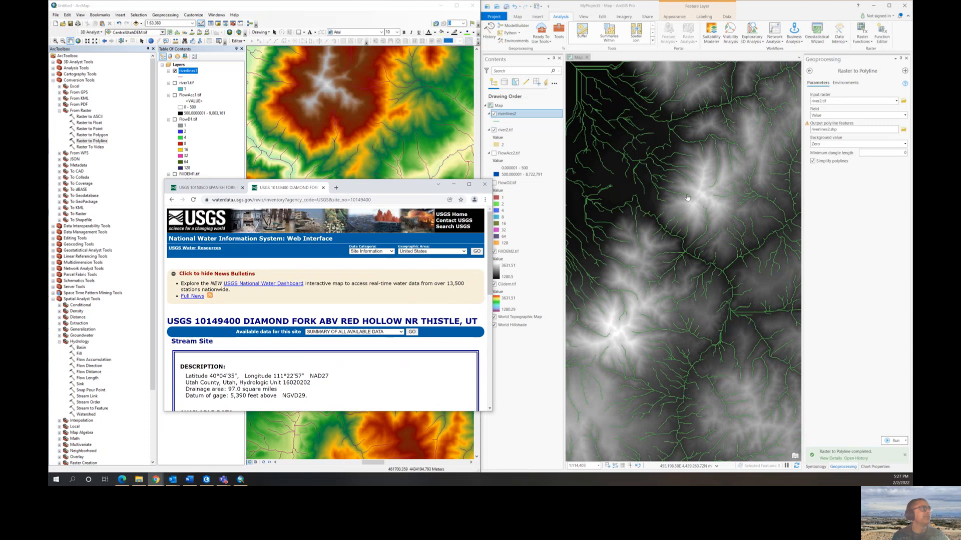
pyautogui.click(494, 130)
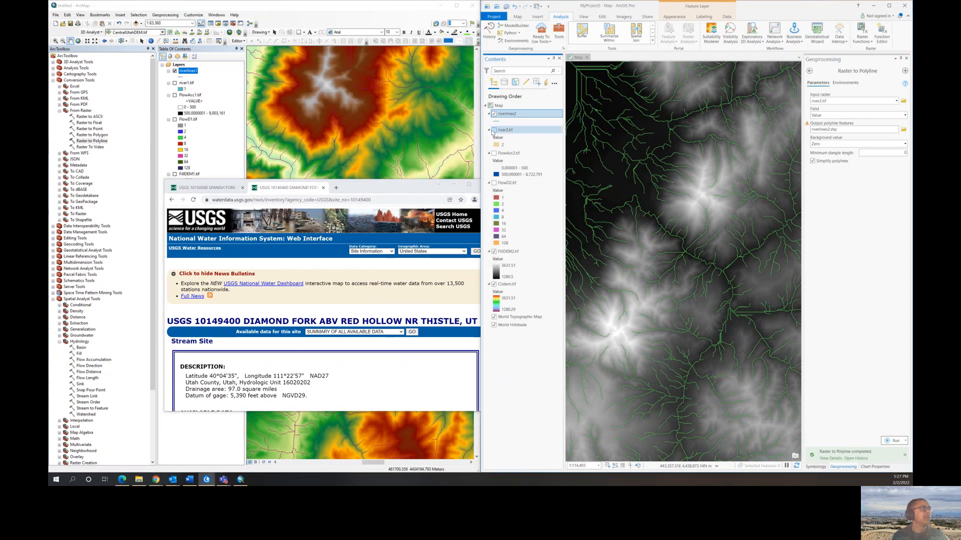
# Change the riverlines2 line symbol to the Water (line) style from the ArcGIS 2D gallery.
pyautogui.click(495, 122)
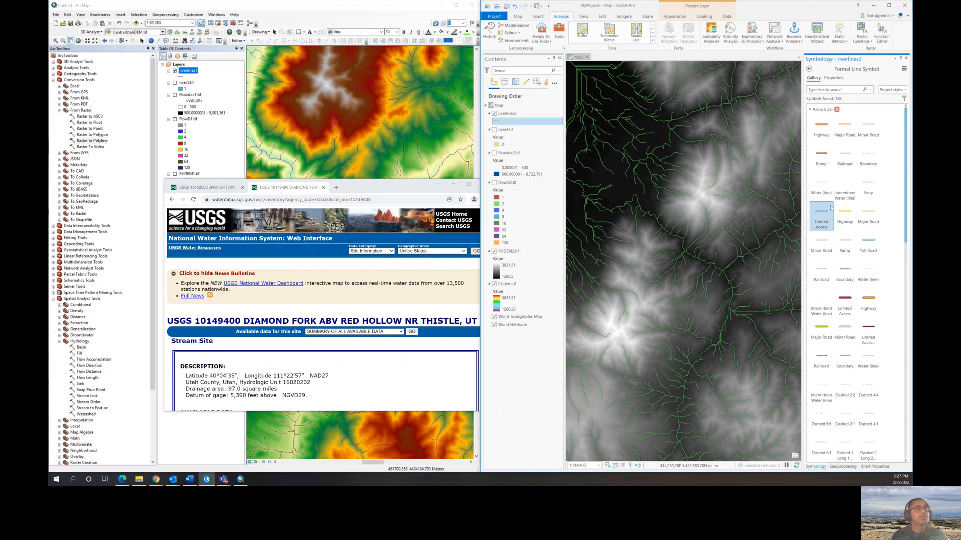
pyautogui.click(826, 186)
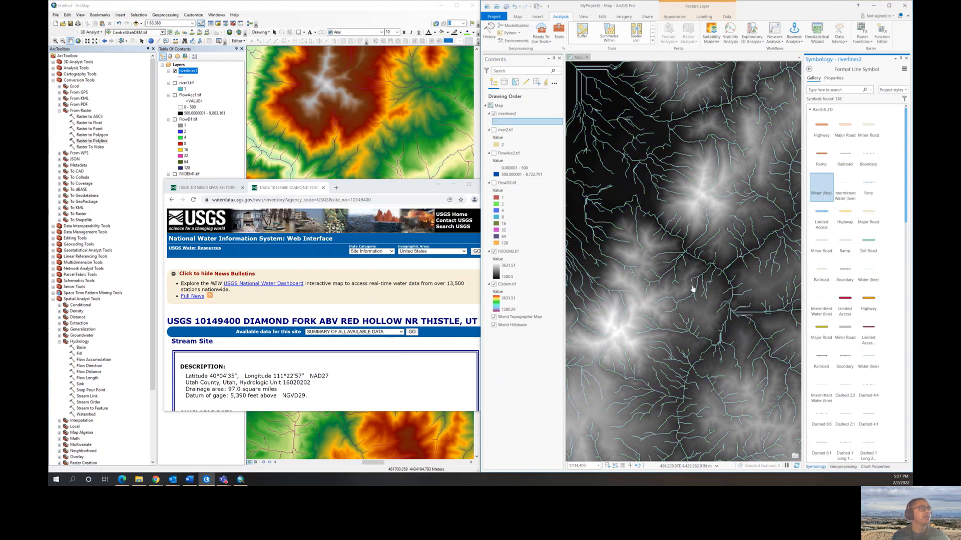
# Move the browser window over ArcGIS Pro and read the Diamond Fork stream site's description and available data.
pyautogui.click(393, 188)
pyautogui.doubleClick(392, 188)
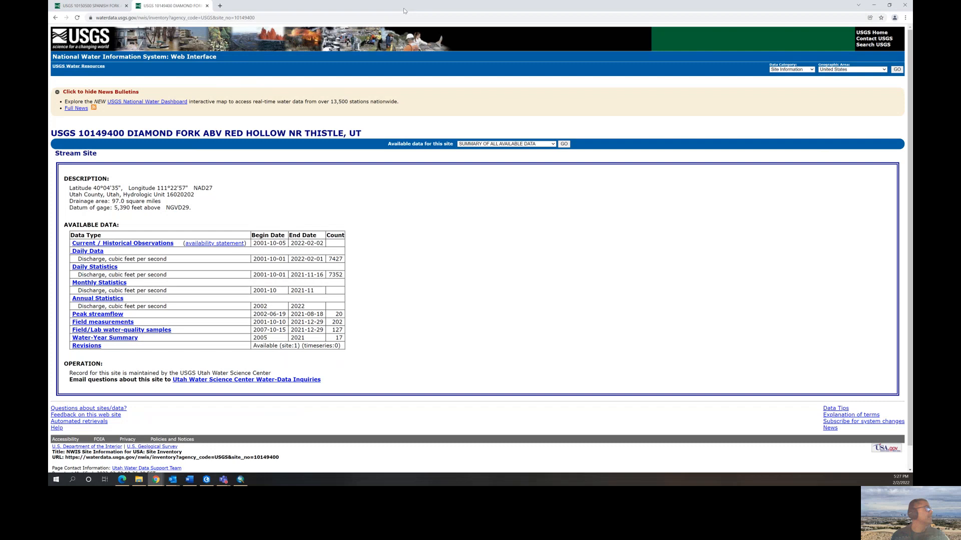
pyautogui.moveTo(406, 7); pyautogui.dragTo(693, 119)
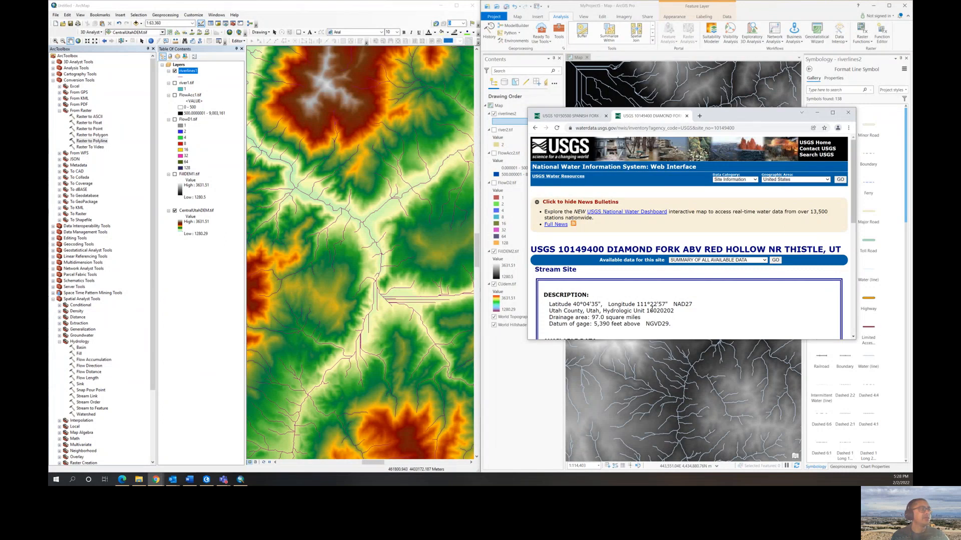
pyautogui.scroll(-3, 637, 324)
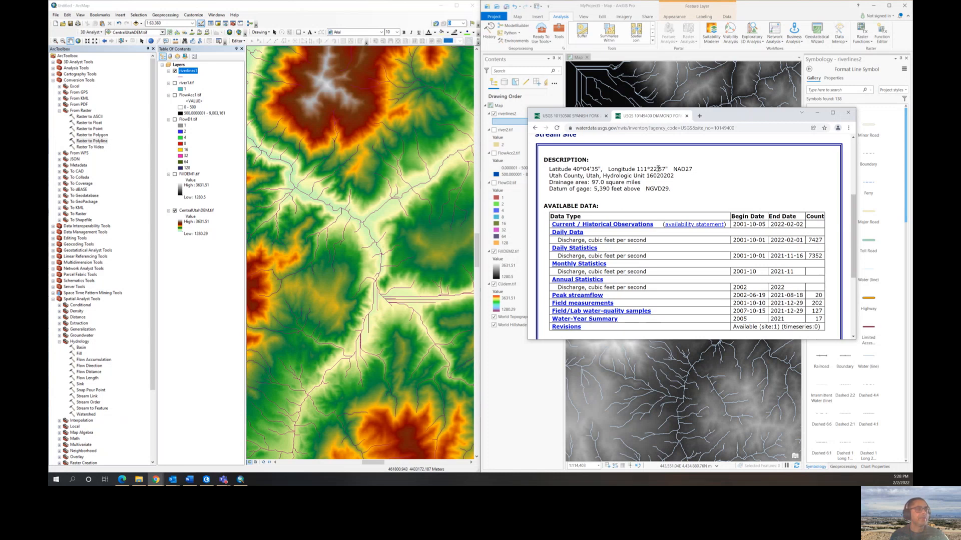
pyautogui.scroll(-3, 656, 171)
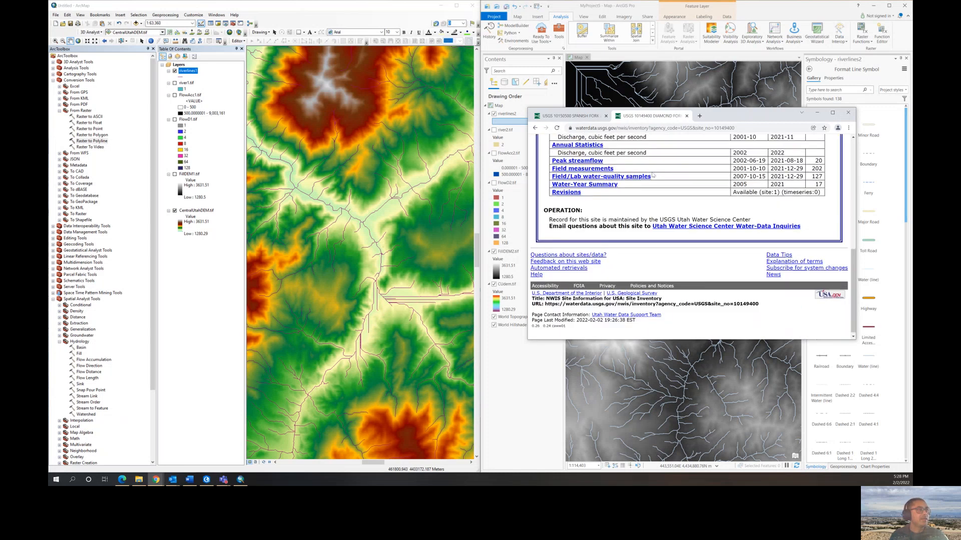
pyautogui.scroll(6, 653, 175)
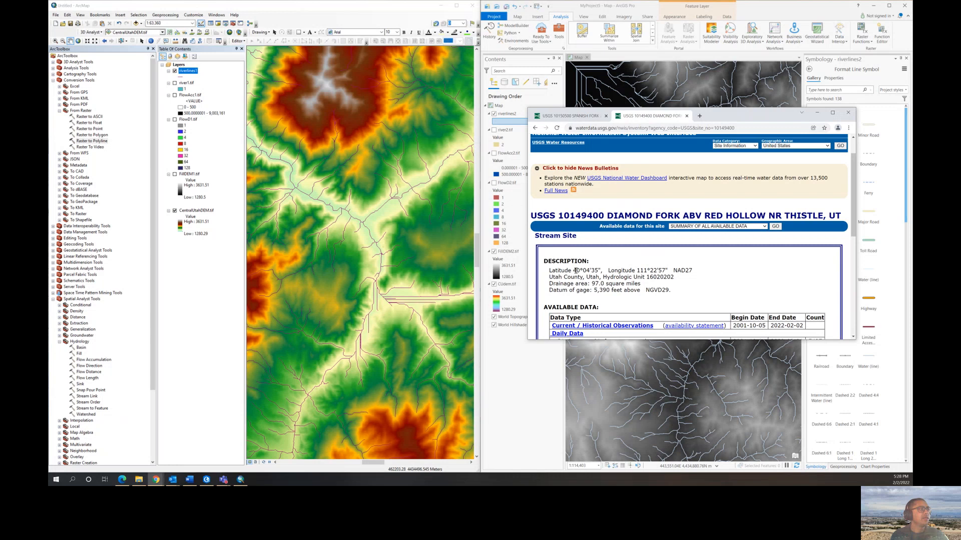
# Copy the Diamond Fork site's latitude 40°04'35" and paste it as a search query in a new browser tab.
pyautogui.moveTo(573, 271); pyautogui.dragTo(599, 271)
pyautogui.rightClick(596, 270)
pyautogui.click(610, 278)
pyautogui.click(699, 116)
pyautogui.rightClick(696, 126)
pyautogui.click(715, 171)
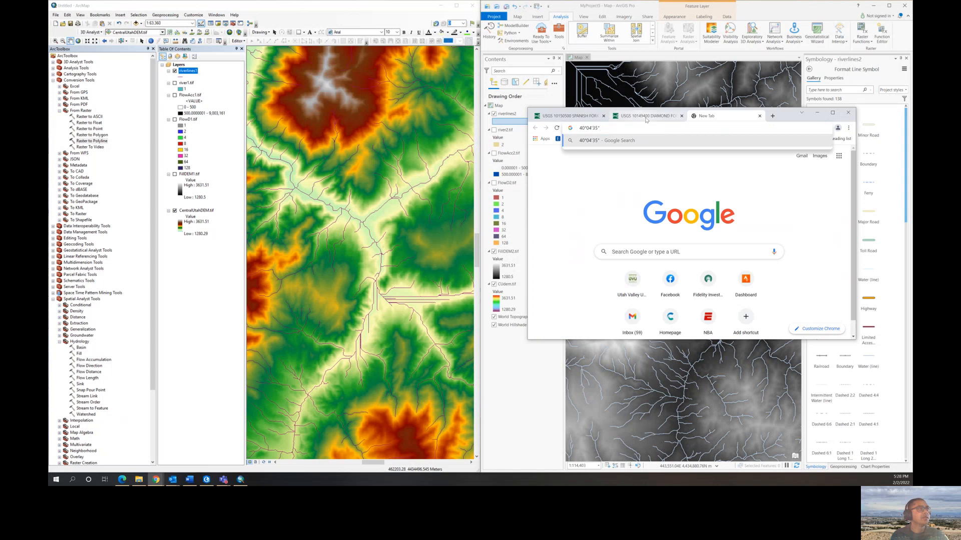
# Append the site's copied longitude after a comma and search for 40°04'35", 111°22'57", checking the mapped location.
pyautogui.click(646, 117)
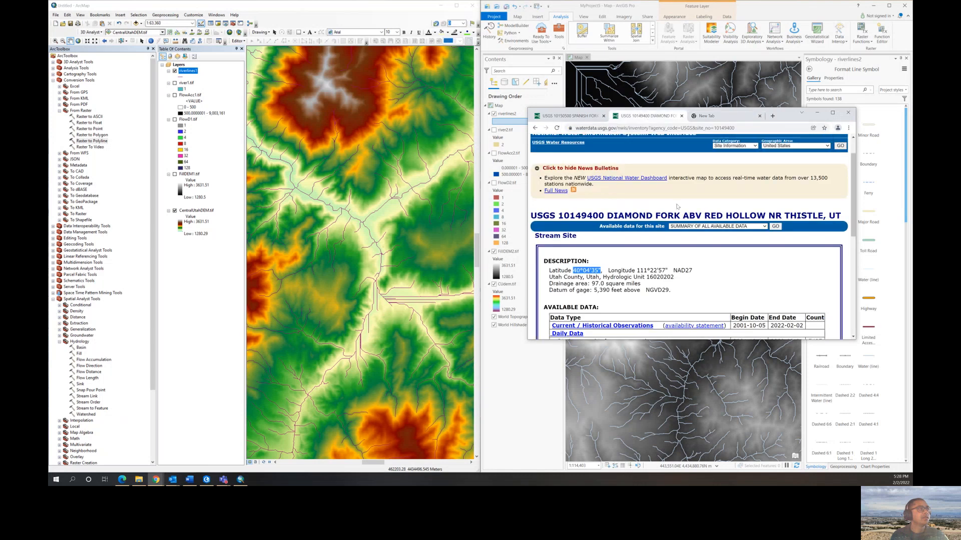
pyautogui.moveTo(637, 270); pyautogui.dragTo(667, 270)
pyautogui.rightClick(659, 270)
pyautogui.click(673, 276)
pyautogui.click(707, 117)
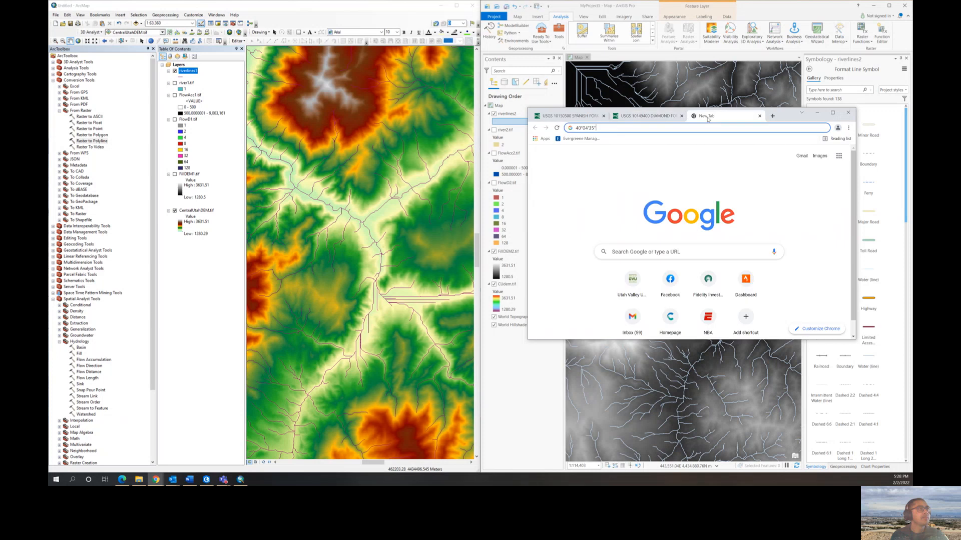
pyautogui.write(',')
pyautogui.rightClick(653, 128)
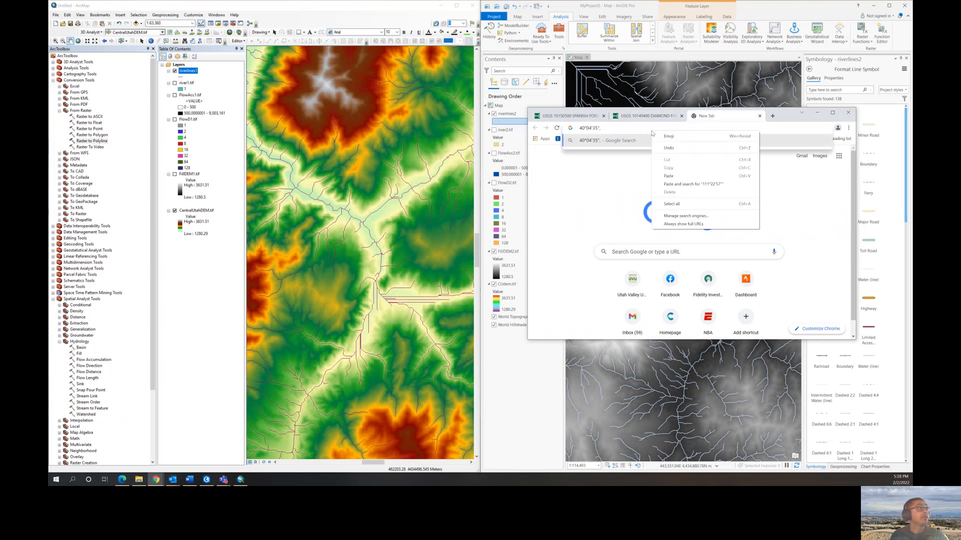
pyautogui.click(676, 186)
pyautogui.press('Return')
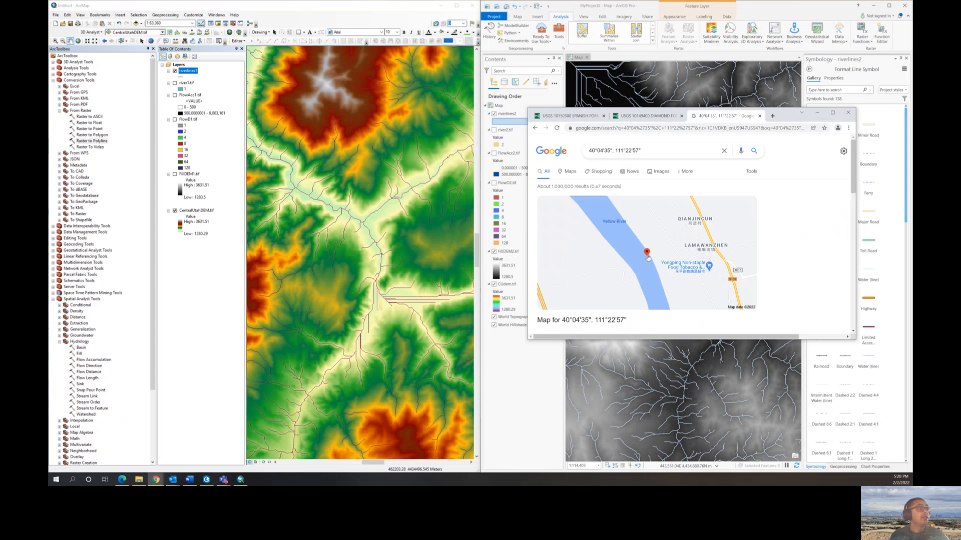
pyautogui.scroll(-3, 666, 190)
pyautogui.scroll(3, 631, 175)
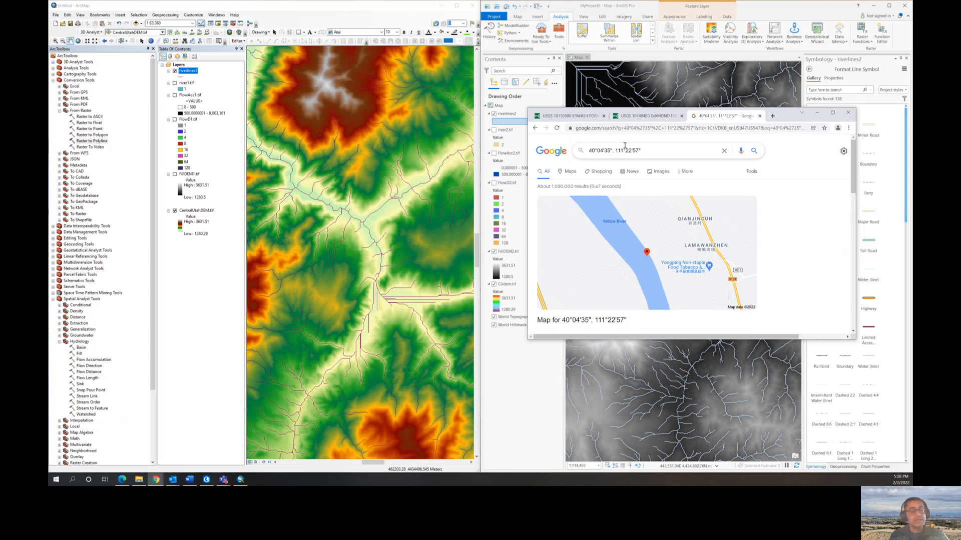
# Correct the search to west longitude as 40°04'35", -111°22'57" and open the mapped gauge location in Google Maps.
pyautogui.write('-')
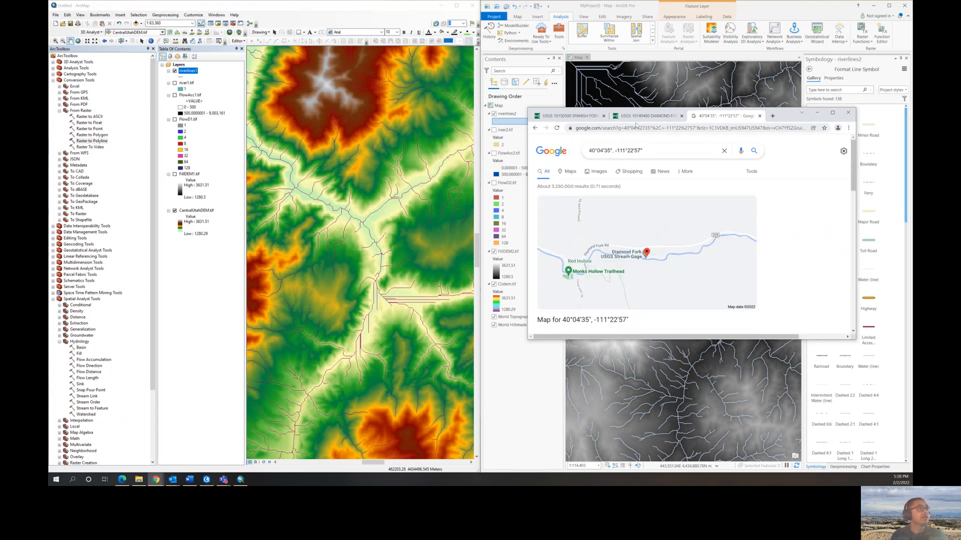
pyautogui.click(638, 116)
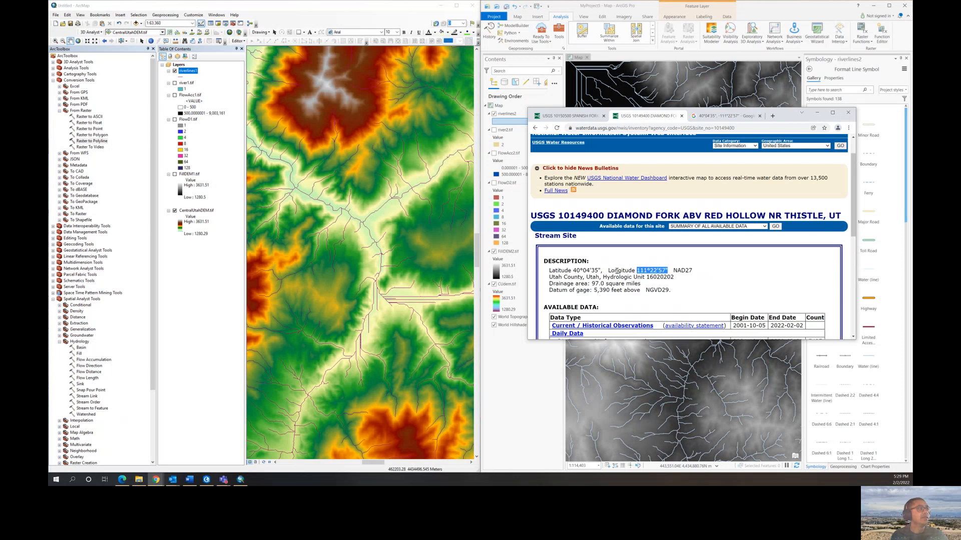
pyautogui.click(716, 116)
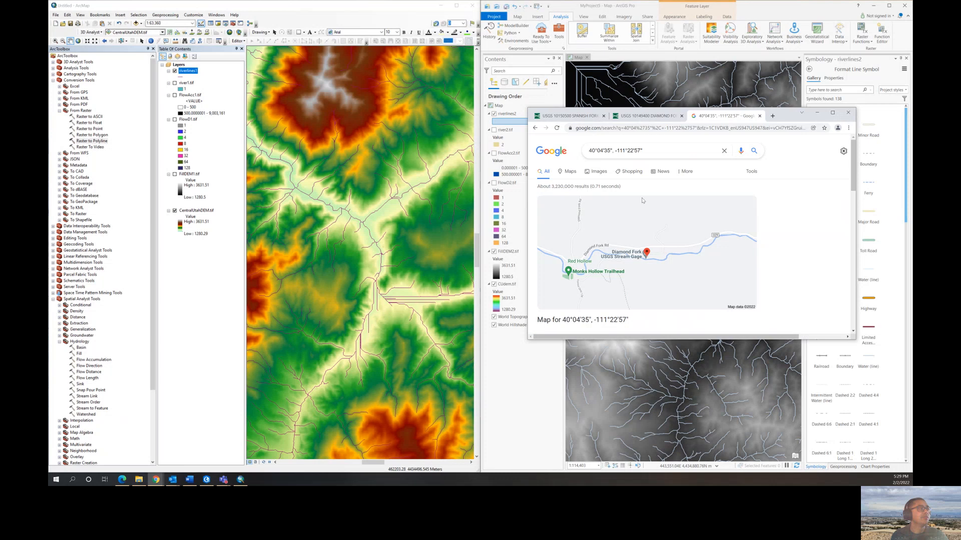
pyautogui.scroll(-1, 642, 250)
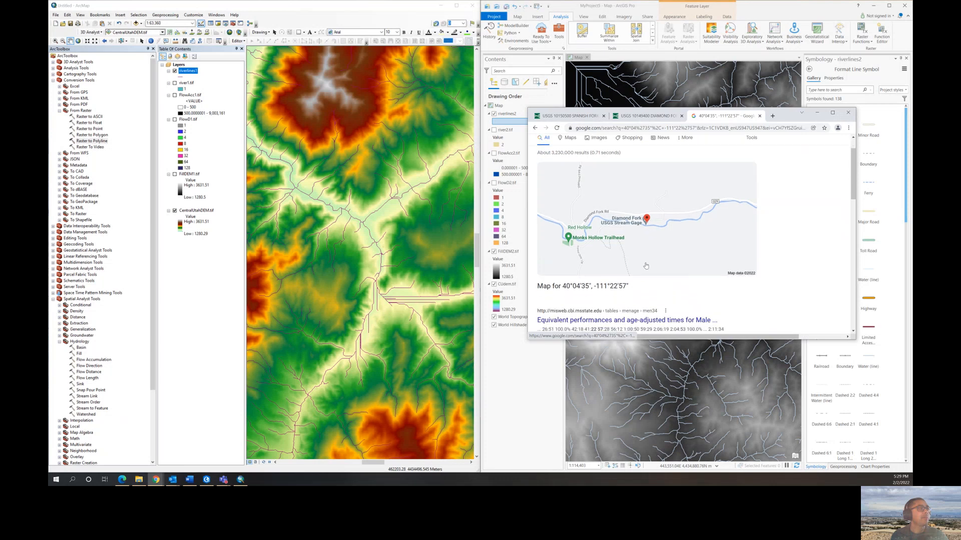
pyautogui.click(644, 234)
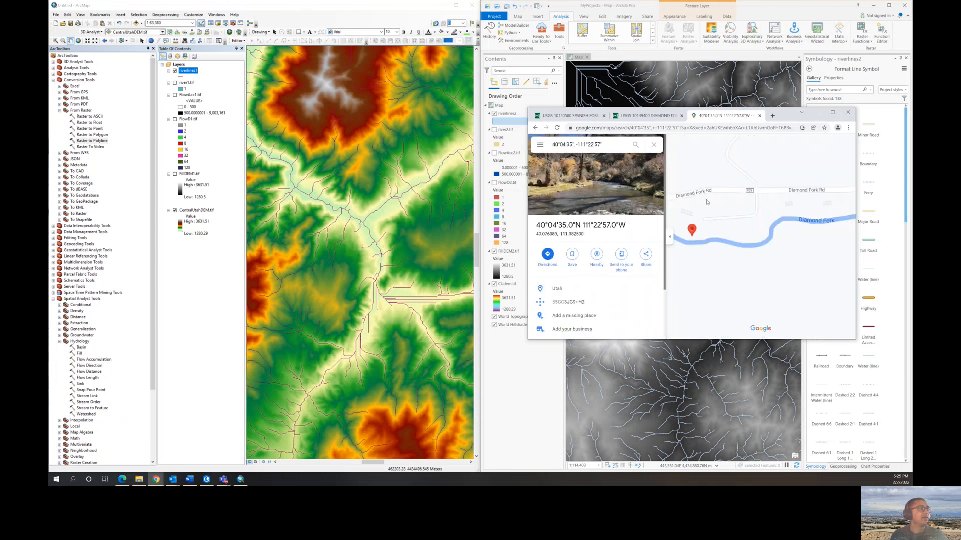
# Fit the browser window over ArcGIS Pro with more height and zoom Google Maps out to show the gauge's surrounding valleys.
pyautogui.click(833, 113)
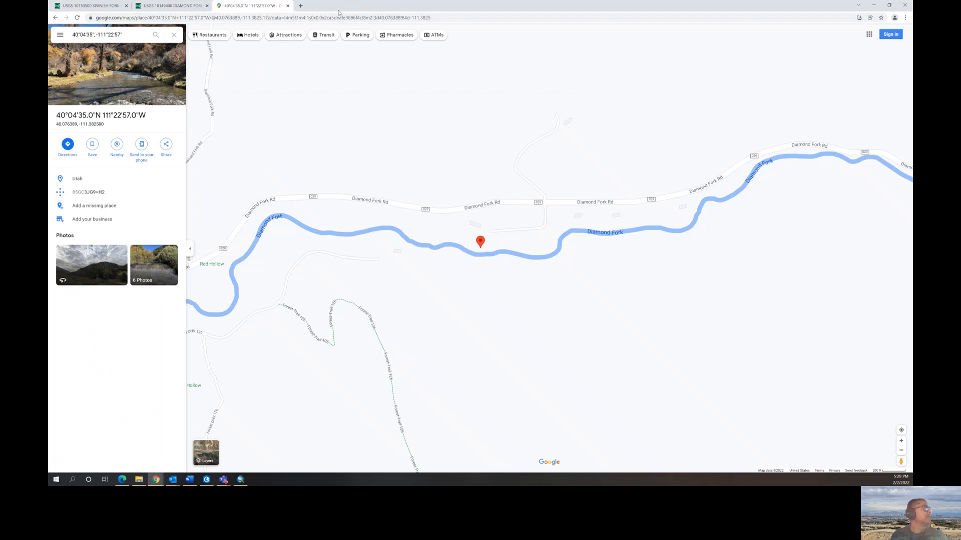
pyautogui.moveTo(339, 14); pyautogui.dragTo(48, 170)
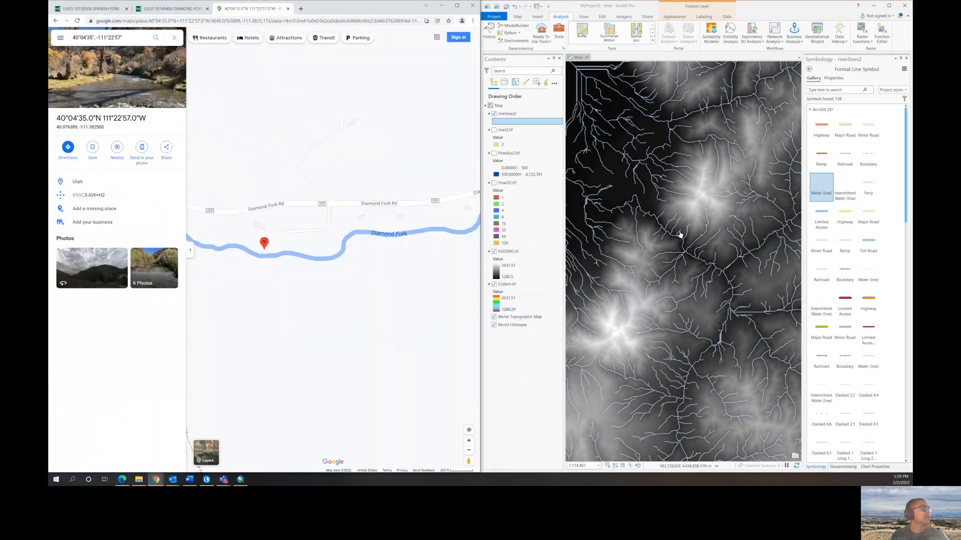
pyautogui.moveTo(312, 8); pyautogui.dragTo(713, 46)
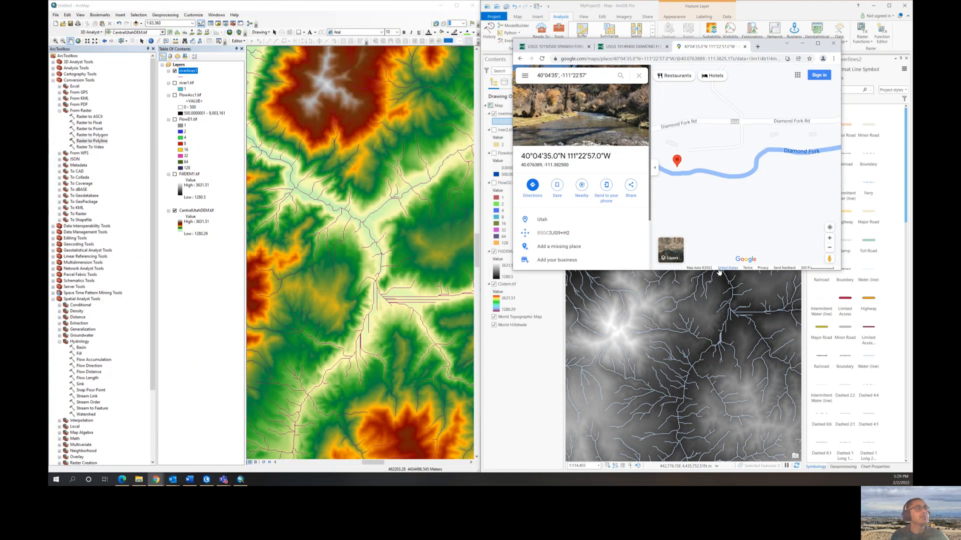
pyautogui.moveTo(662, 271); pyautogui.dragTo(661, 421)
pyautogui.scroll(-5, 676, 256)
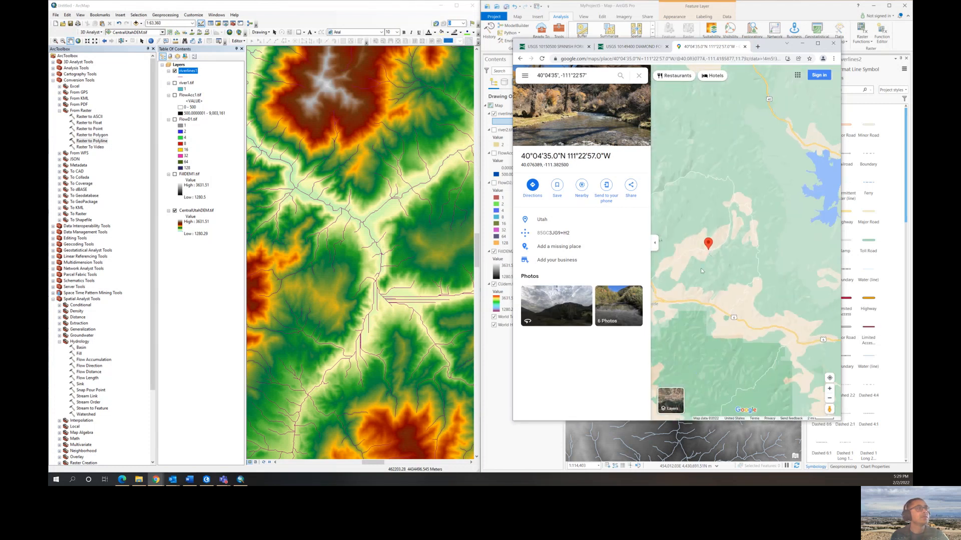
pyautogui.moveTo(669, 294); pyautogui.dragTo(715, 278)
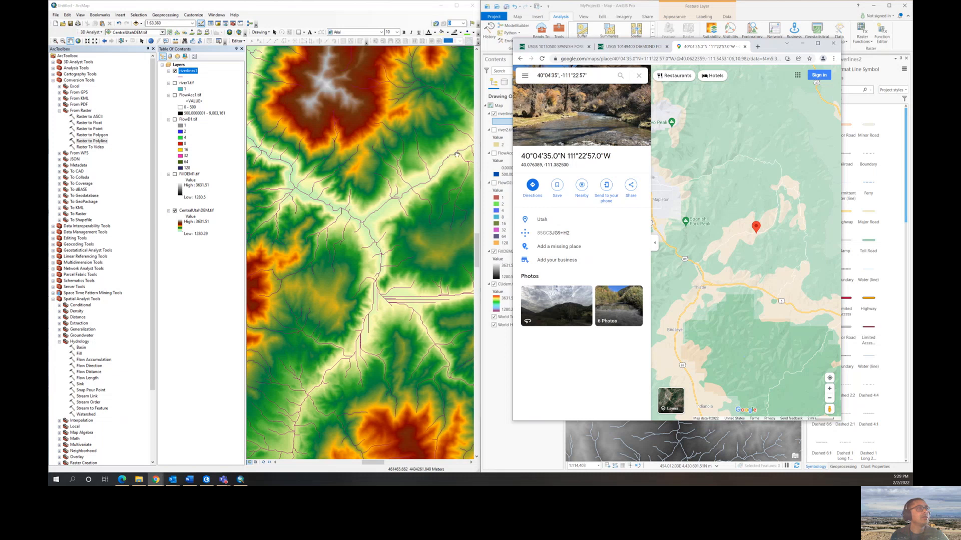
# Center the ArcMap and ArcGIS Pro maps on the Diamond Fork valley, moving the browser window over ArcMap for comparison.
pyautogui.moveTo(459, 153); pyautogui.dragTo(402, 200)
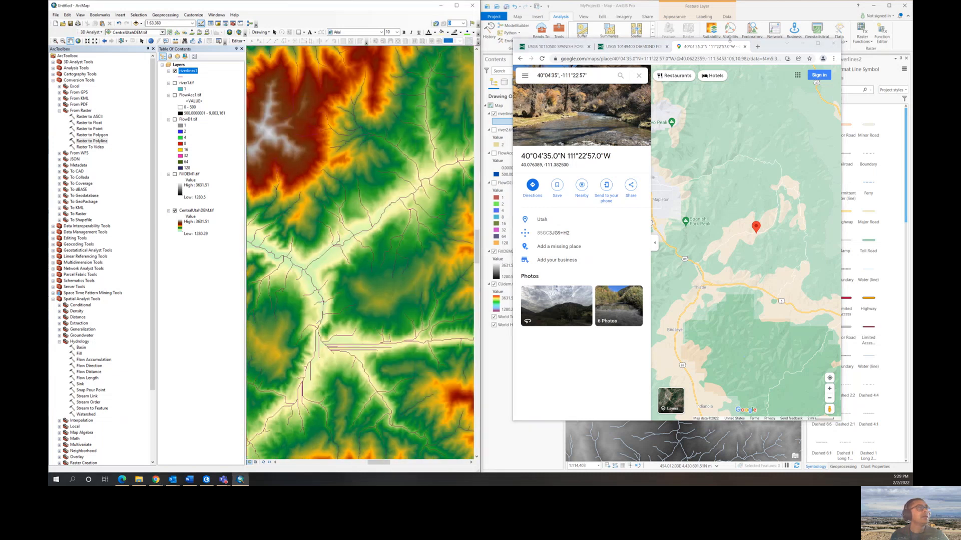
pyautogui.moveTo(773, 46); pyautogui.dragTo(397, 44)
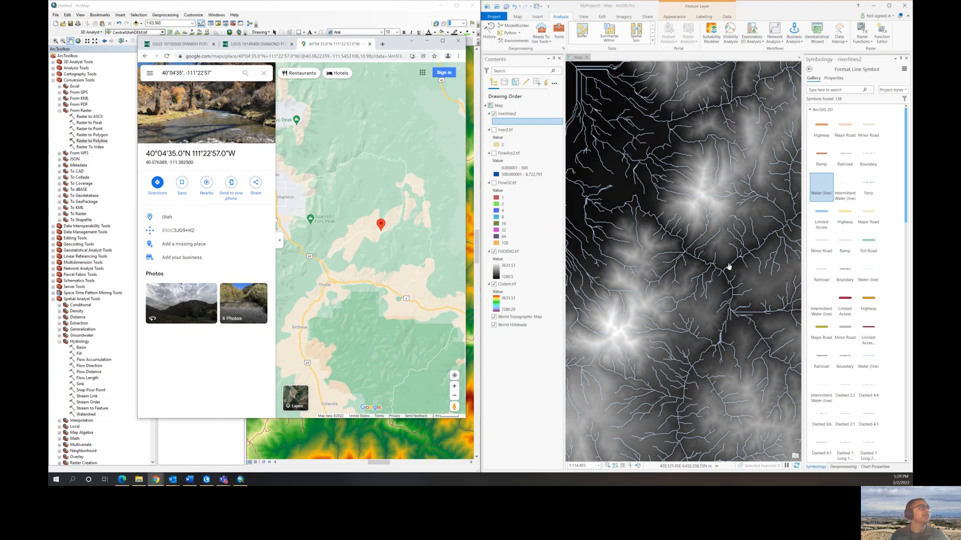
pyautogui.moveTo(742, 235); pyautogui.dragTo(661, 247)
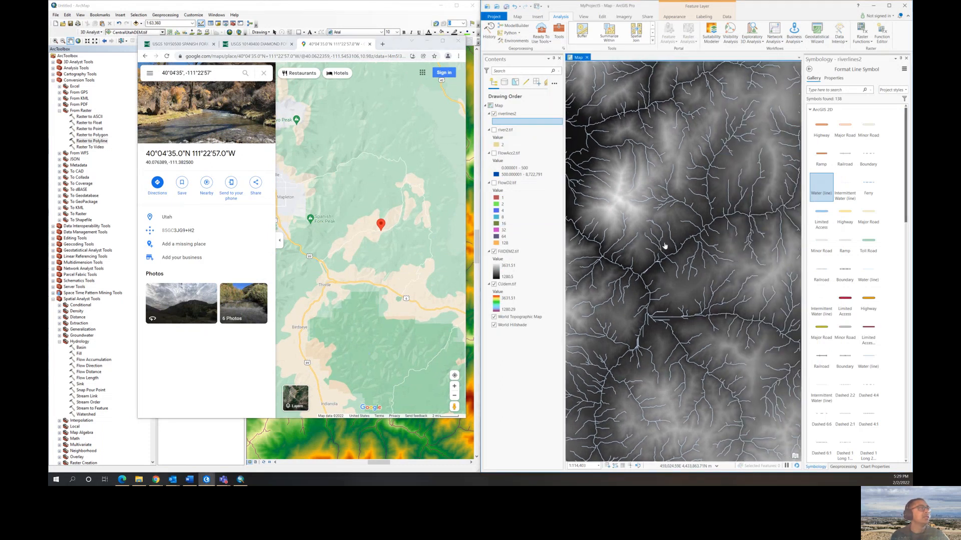
pyautogui.rightClick(498, 106)
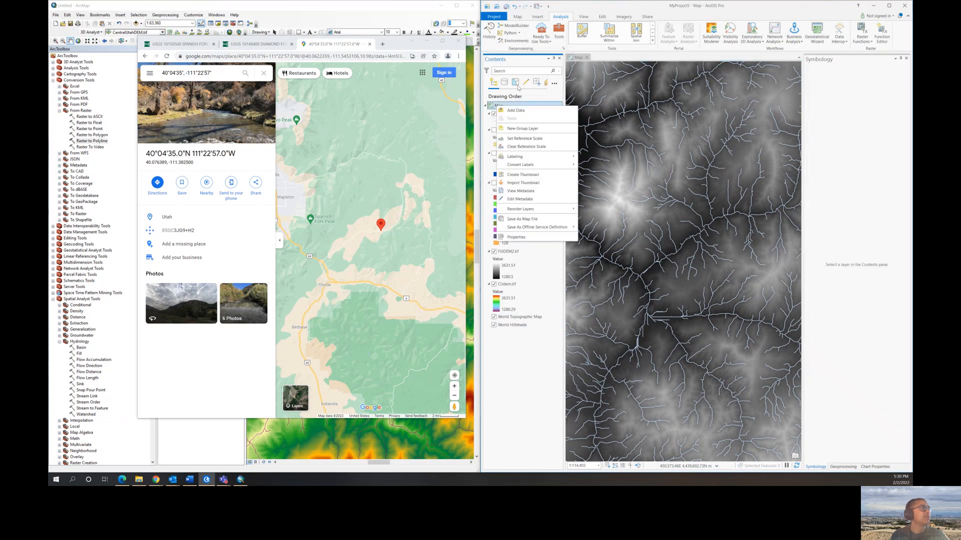
pyautogui.click(520, 97)
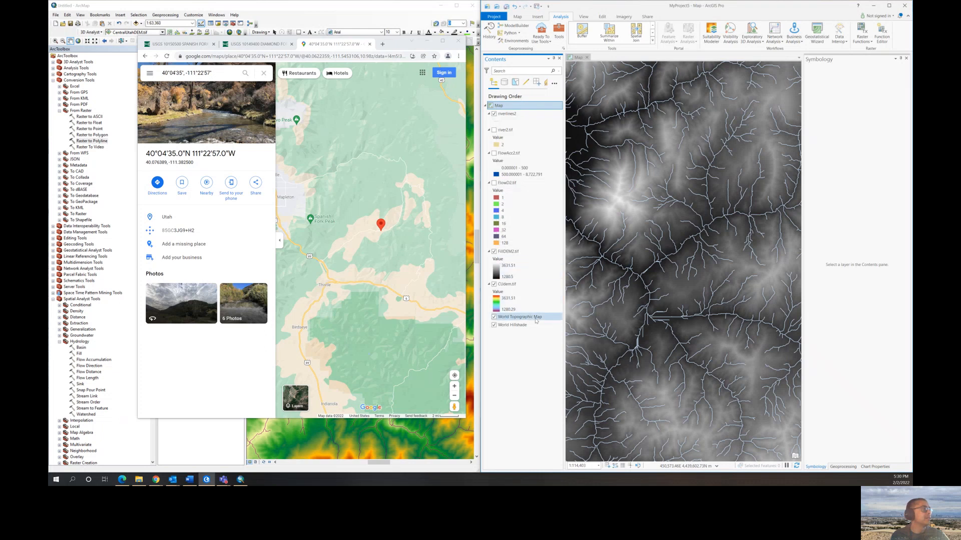
pyautogui.rightClick(502, 106)
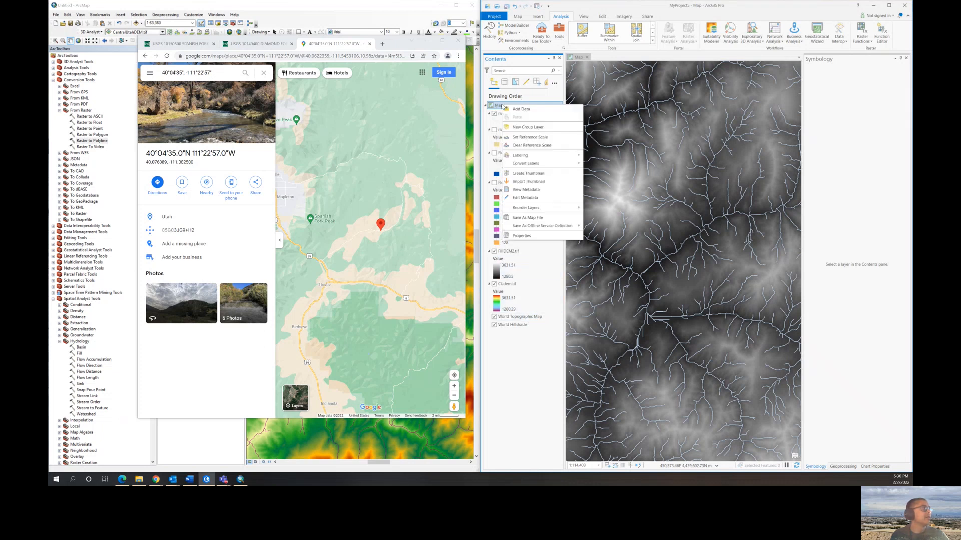
pyautogui.click(536, 18)
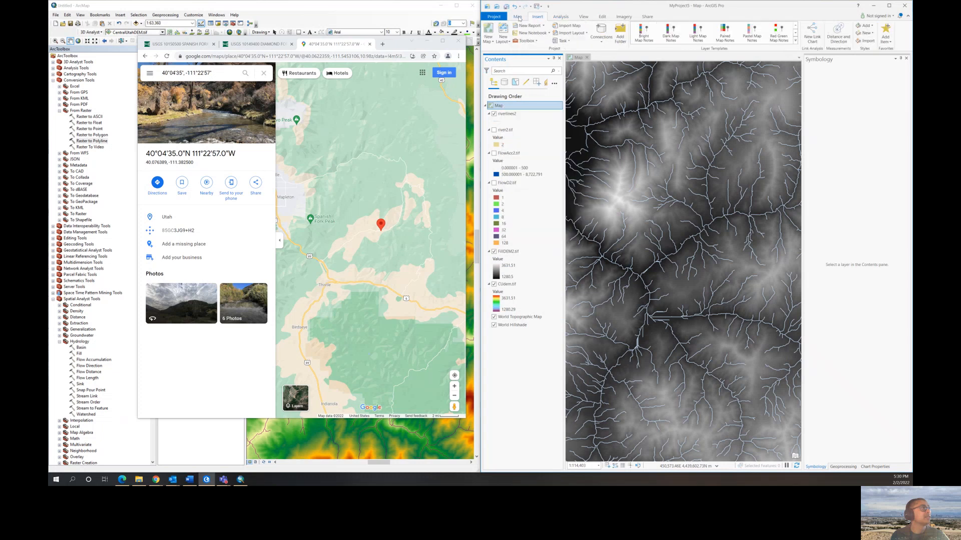
# Change the ArcGIS Pro map's basemap to Imagery Hybrid.
pyautogui.click(517, 18)
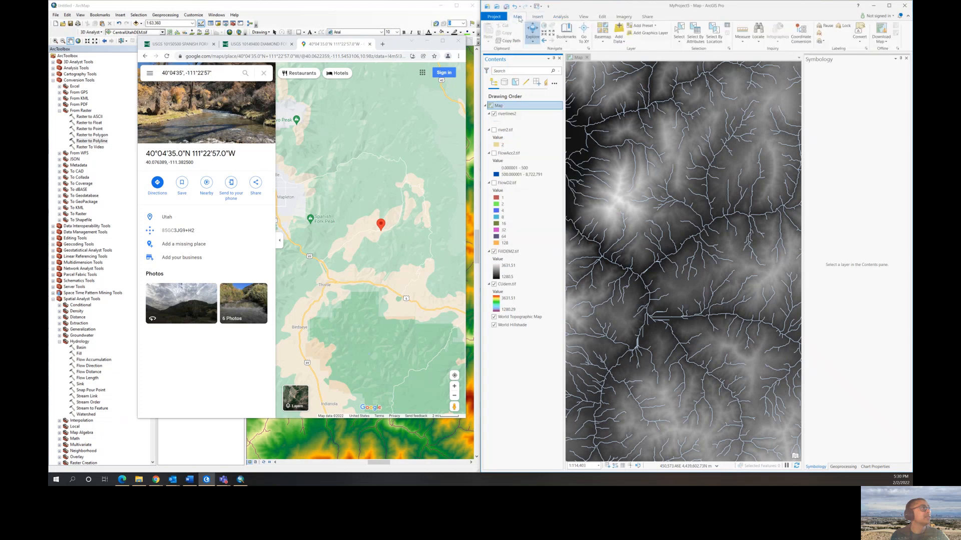
pyautogui.click(605, 42)
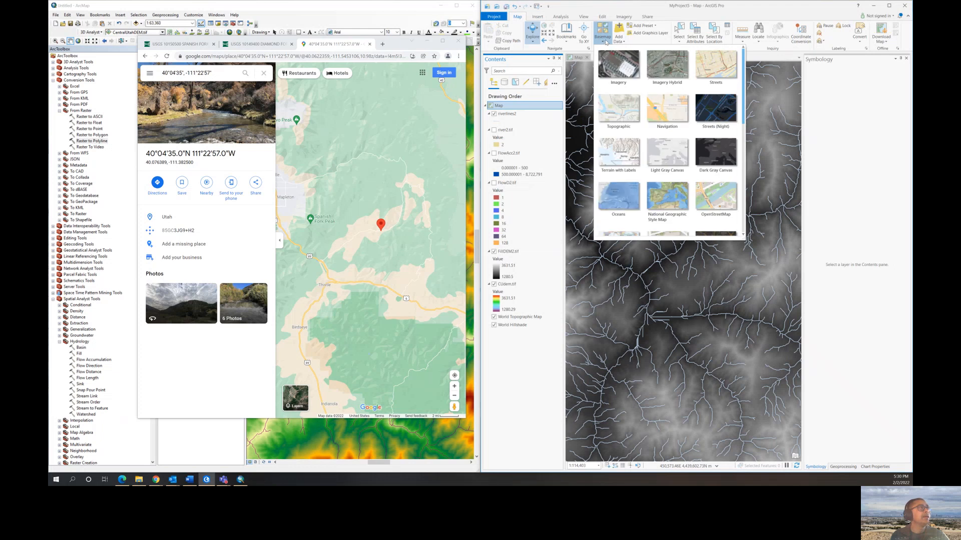
pyautogui.click(673, 73)
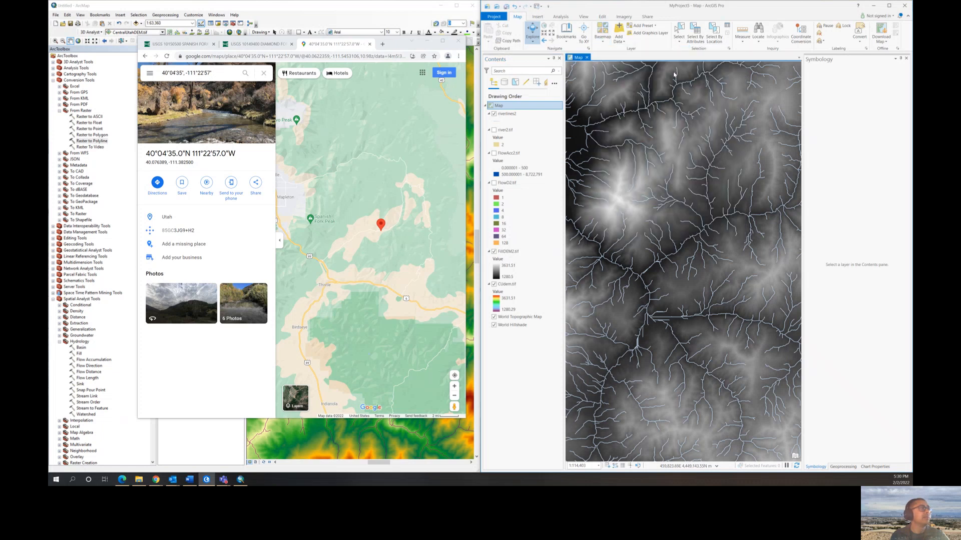
# Hide the filled DEM and CUdem.tif rasters to expose the imagery basemap beneath the riverlines2 polylines.
pyautogui.click(518, 114)
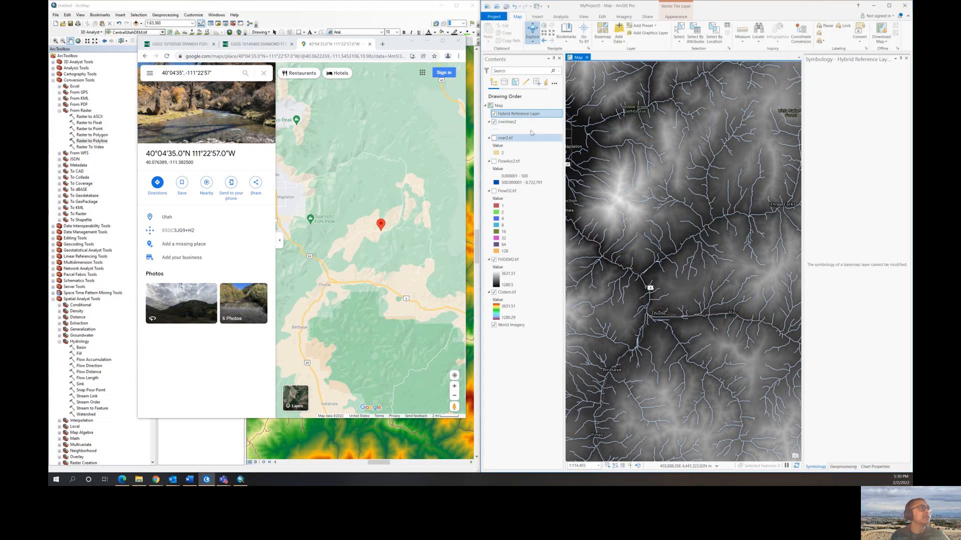
pyautogui.click(494, 260)
pyautogui.click(494, 292)
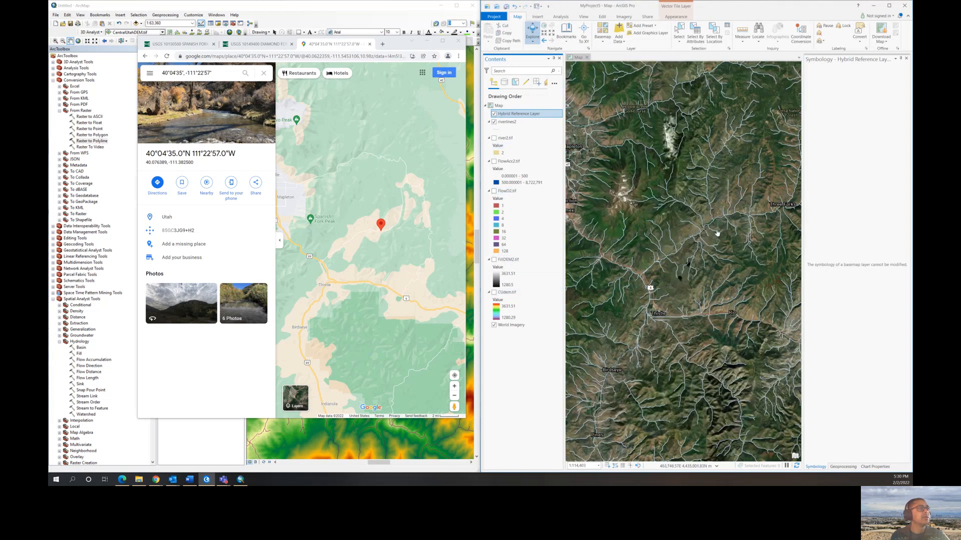
# Switch Google Maps to satellite imagery and zoom both maps in on the Diamond Fork valley around the gauge marker.
pyautogui.scroll(2, 717, 233)
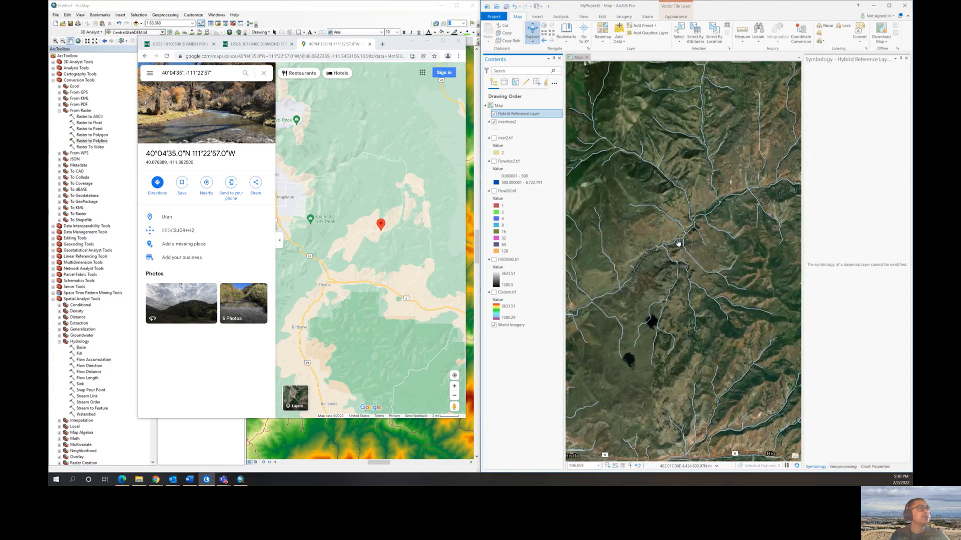
pyautogui.scroll(4, 678, 243)
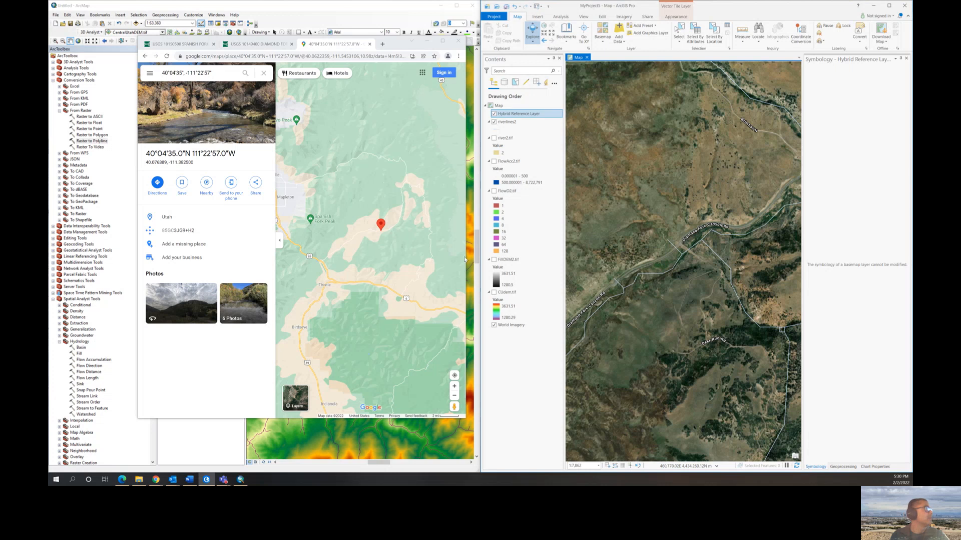
pyautogui.scroll(4, 383, 235)
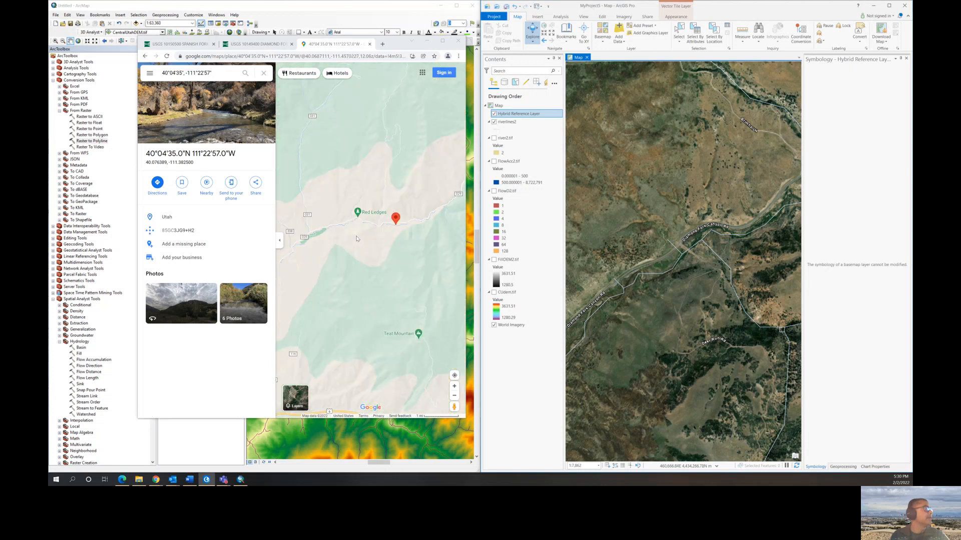
pyautogui.moveTo(435, 207); pyautogui.dragTo(378, 239)
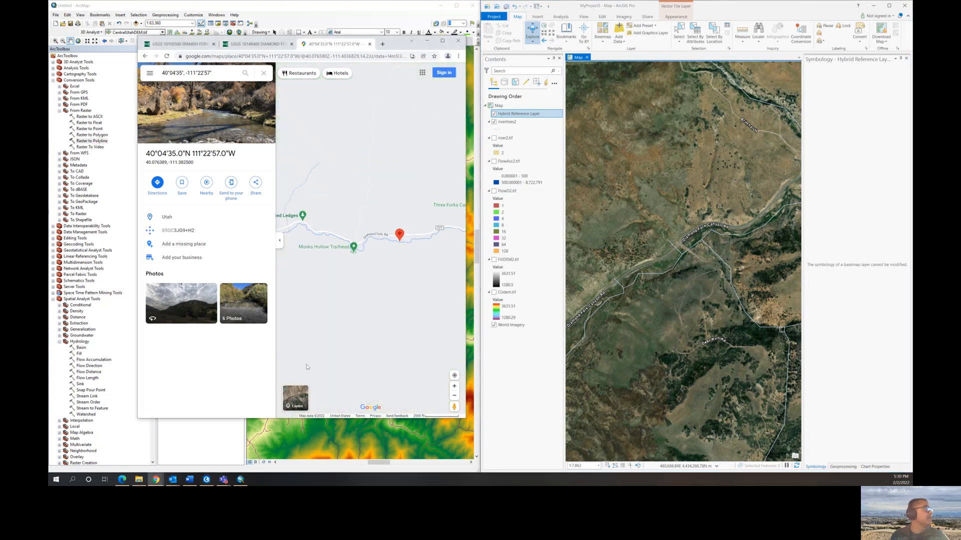
pyautogui.click(295, 398)
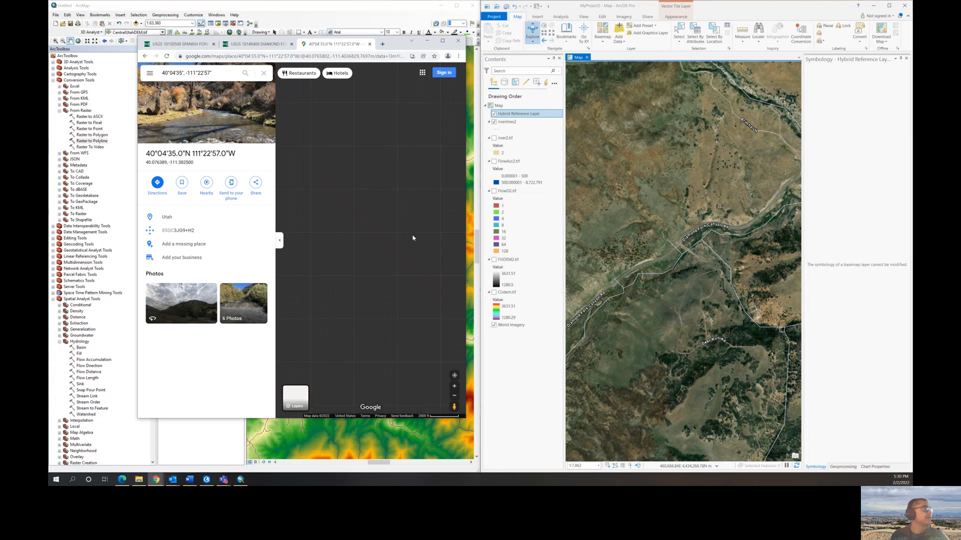
pyautogui.scroll(2, 413, 238)
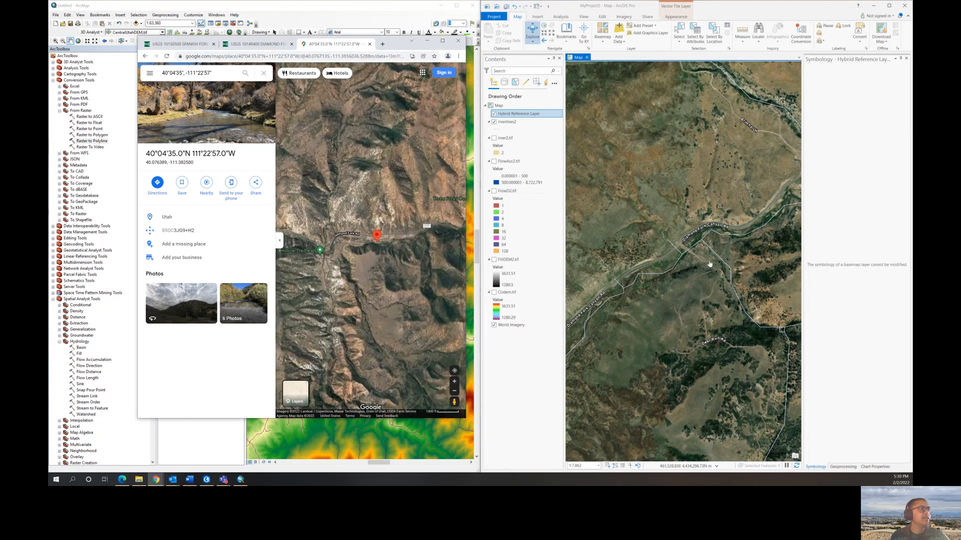
pyautogui.moveTo(321, 256); pyautogui.dragTo(364, 242)
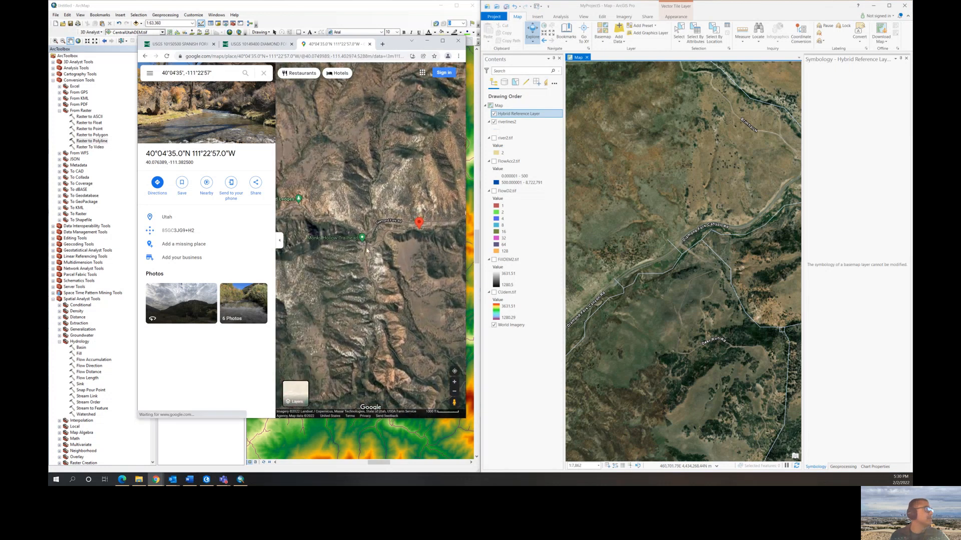
# Match the ArcGIS Pro and Google Maps views at the stream confluence beside the Monks Hollow Trailhead.
pyautogui.moveTo(631, 302); pyautogui.dragTo(571, 318)
pyautogui.scroll(-4, 571, 319)
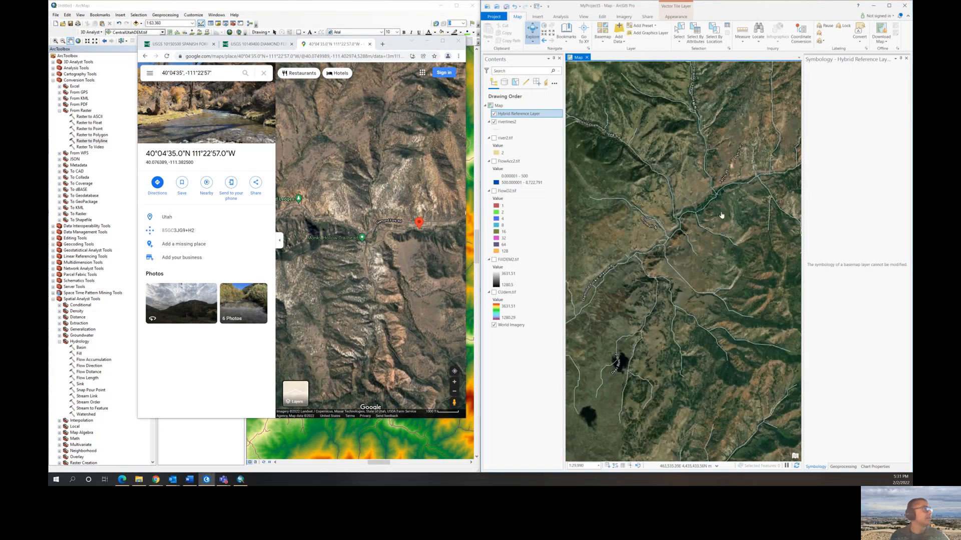
pyautogui.moveTo(721, 215); pyautogui.dragTo(575, 251)
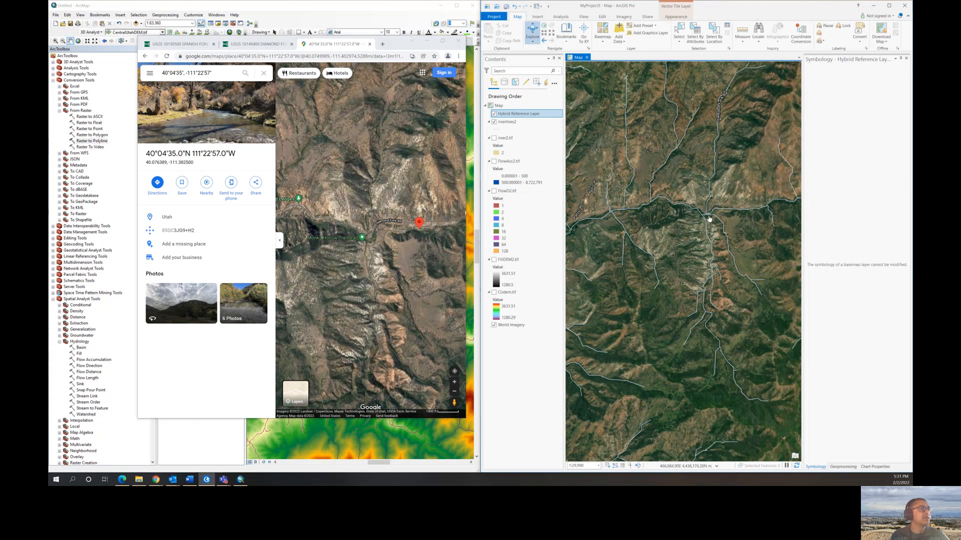
pyautogui.scroll(4, 709, 218)
pyautogui.moveTo(719, 207); pyautogui.dragTo(711, 261)
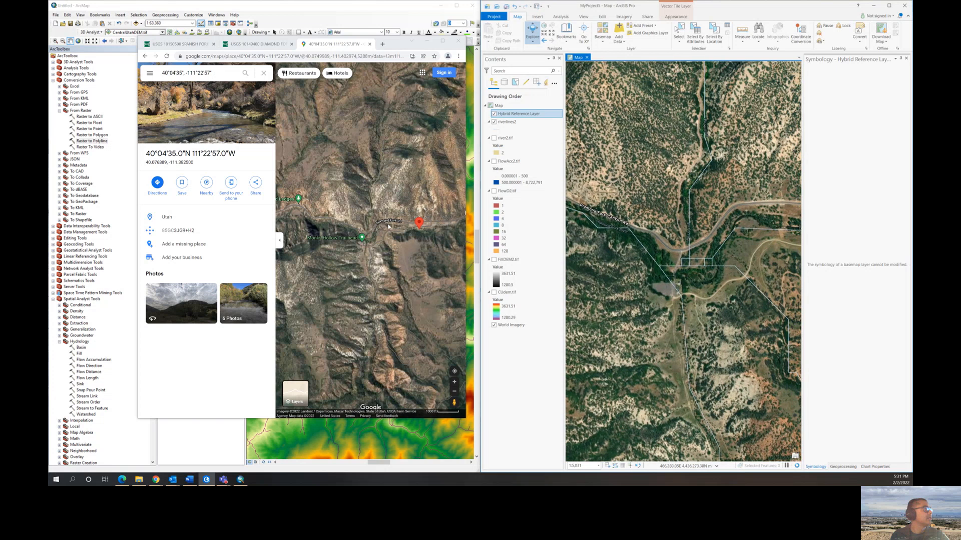
pyautogui.scroll(2, 371, 243)
pyautogui.scroll(1, 372, 243)
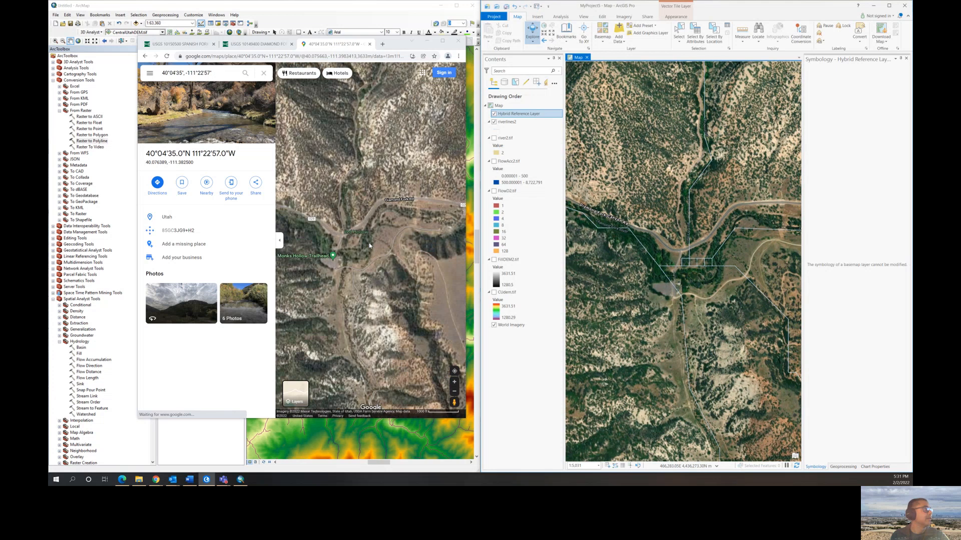
pyautogui.scroll(2, 370, 246)
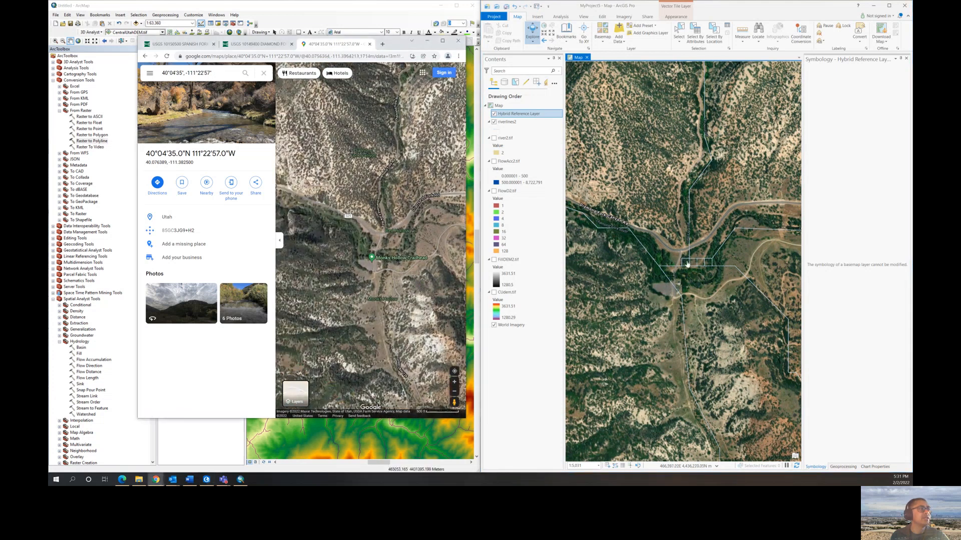
# Follow Diamond Fork east from the Monks Hollow confluence to the gauge marker, comparing the imagery in both maps.
pyautogui.moveTo(403, 274); pyautogui.dragTo(340, 287)
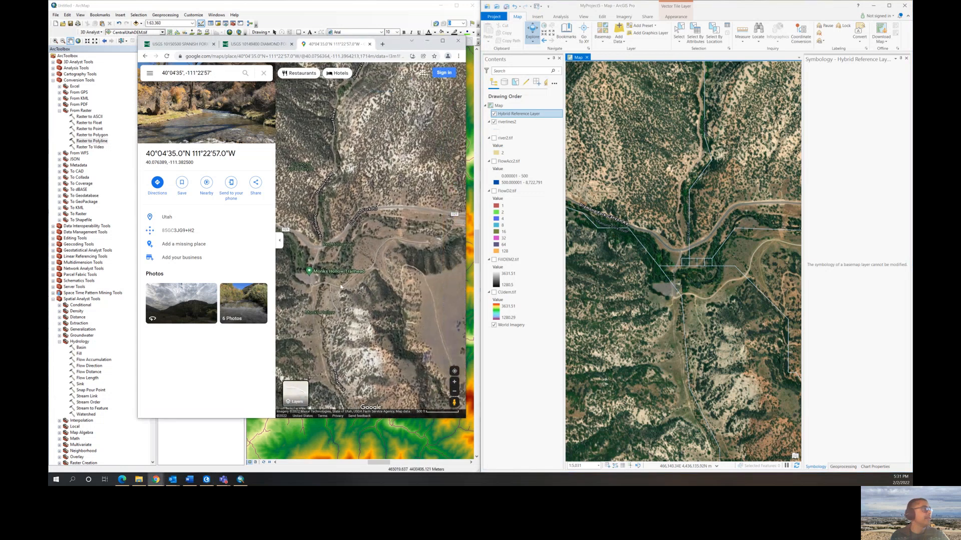
pyautogui.scroll(-1, 417, 260)
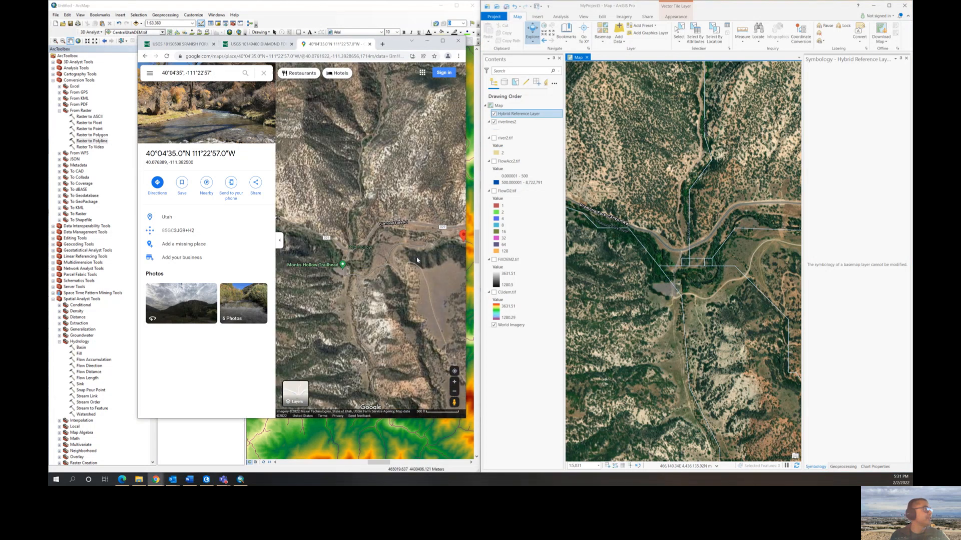
pyautogui.scroll(-1, 417, 260)
pyautogui.moveTo(691, 262); pyautogui.dragTo(592, 271)
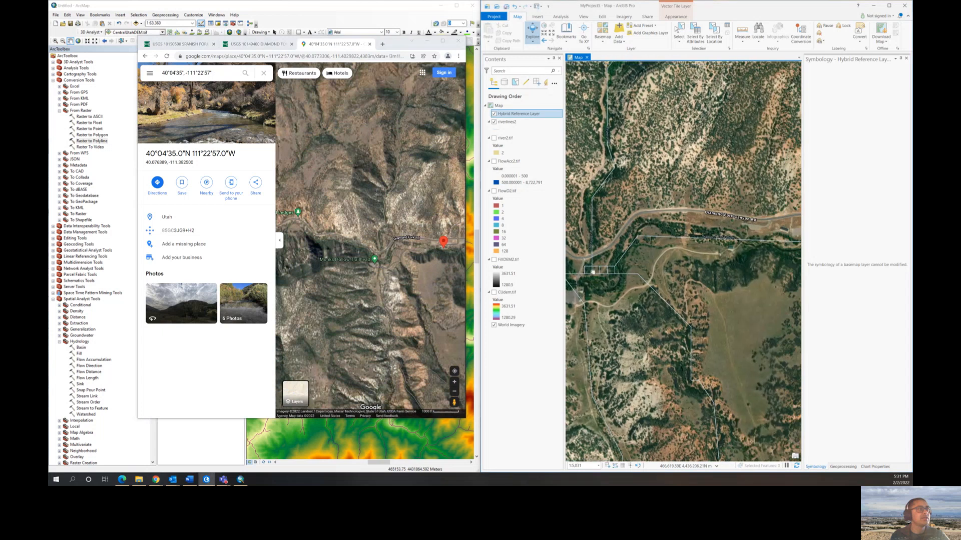
pyautogui.moveTo(706, 246); pyautogui.dragTo(679, 255)
pyautogui.moveTo(455, 259); pyautogui.dragTo(432, 259)
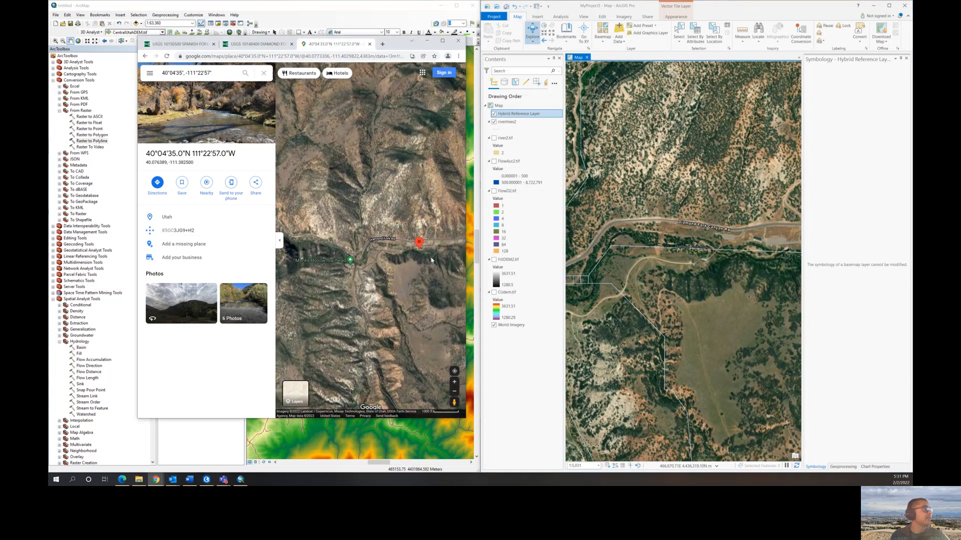
pyautogui.scroll(2, 422, 252)
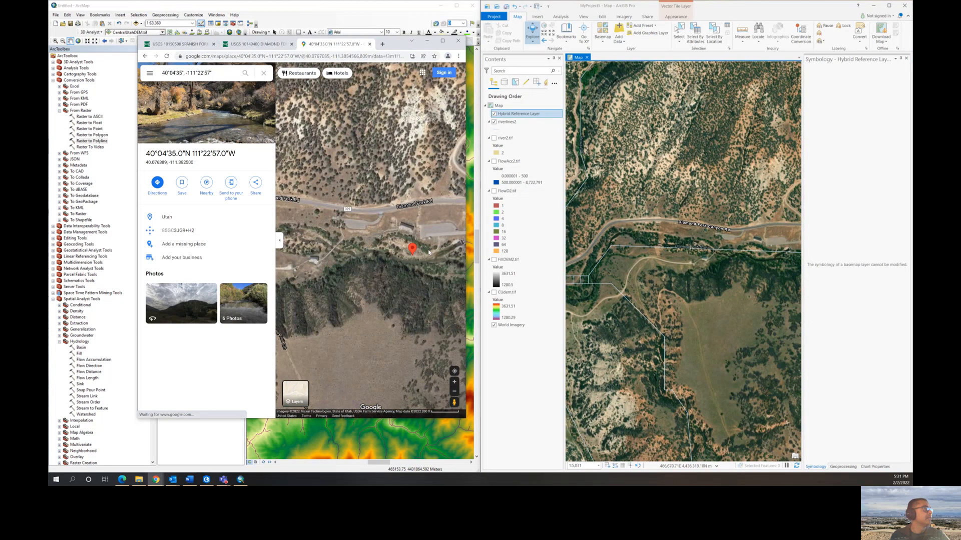
pyautogui.moveTo(458, 247); pyautogui.dragTo(431, 254)
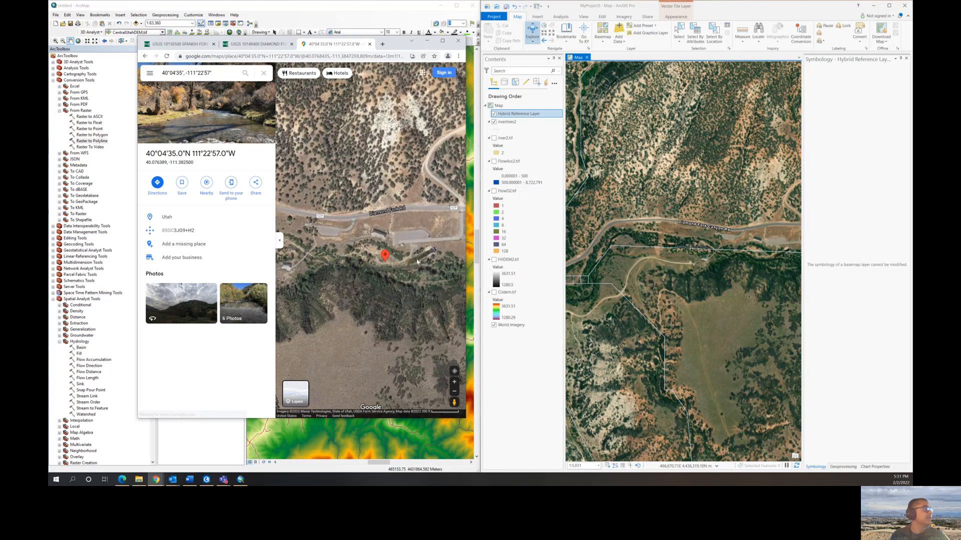
# Examine the riverlines2 polyline at the gauge site in ArcGIS Pro against the road, parking areas and marker in Google Maps.
pyautogui.click(734, 264)
pyautogui.scroll(5, 760, 262)
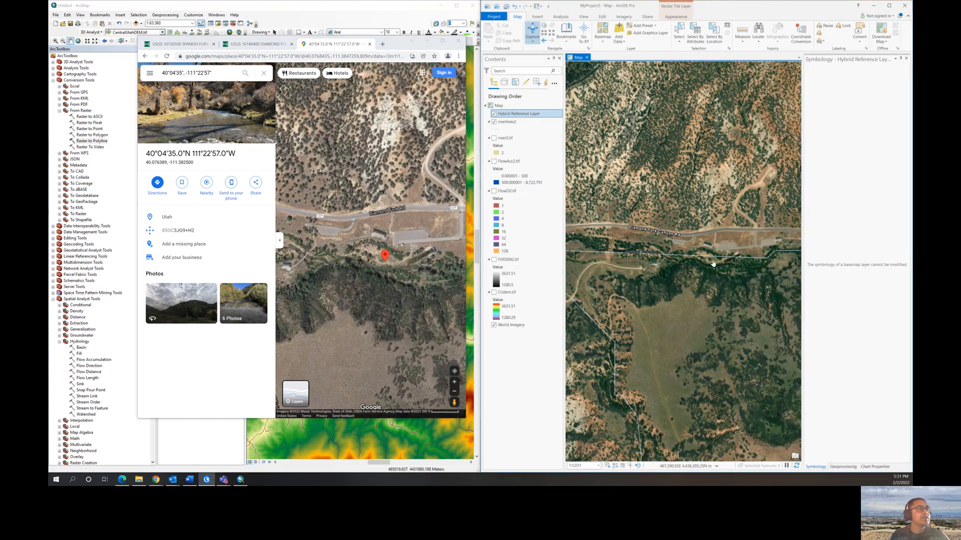
pyautogui.scroll(-5, 754, 275)
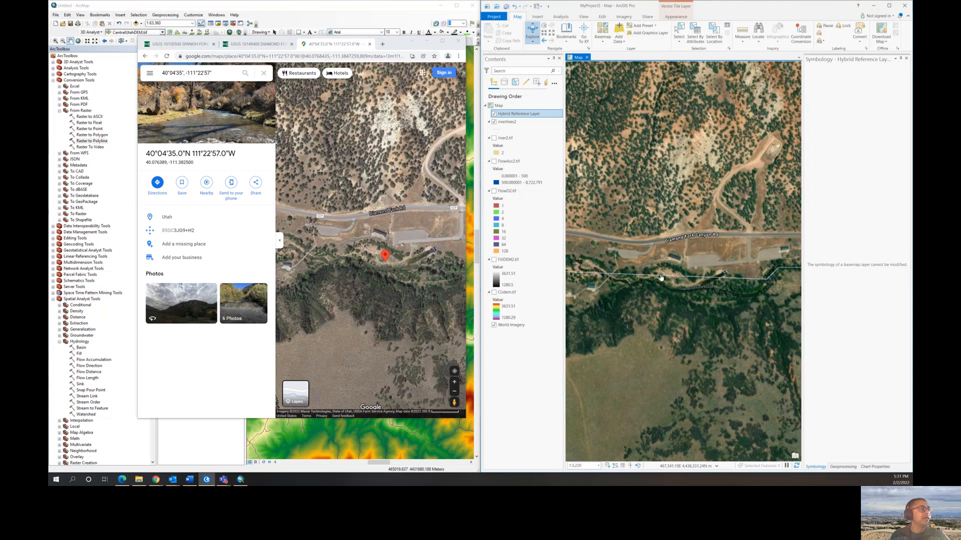
pyautogui.scroll(2, 645, 284)
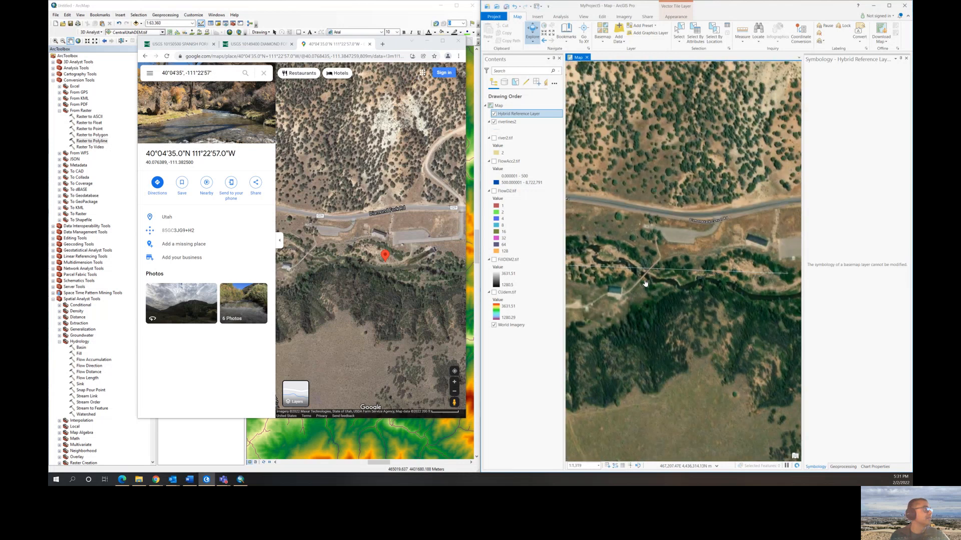
pyautogui.scroll(-1, 645, 284)
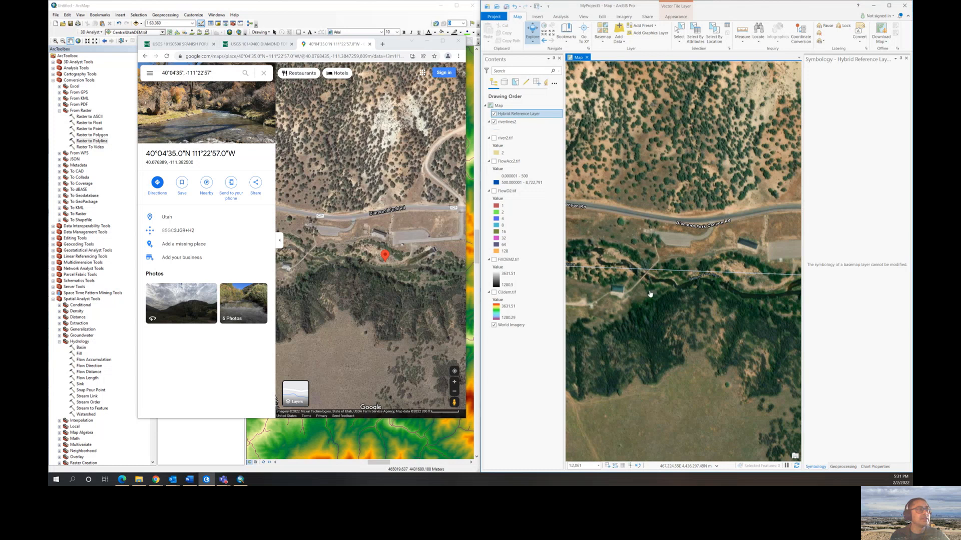
pyautogui.moveTo(650, 286); pyautogui.dragTo(660, 282)
pyautogui.scroll(1, 660, 283)
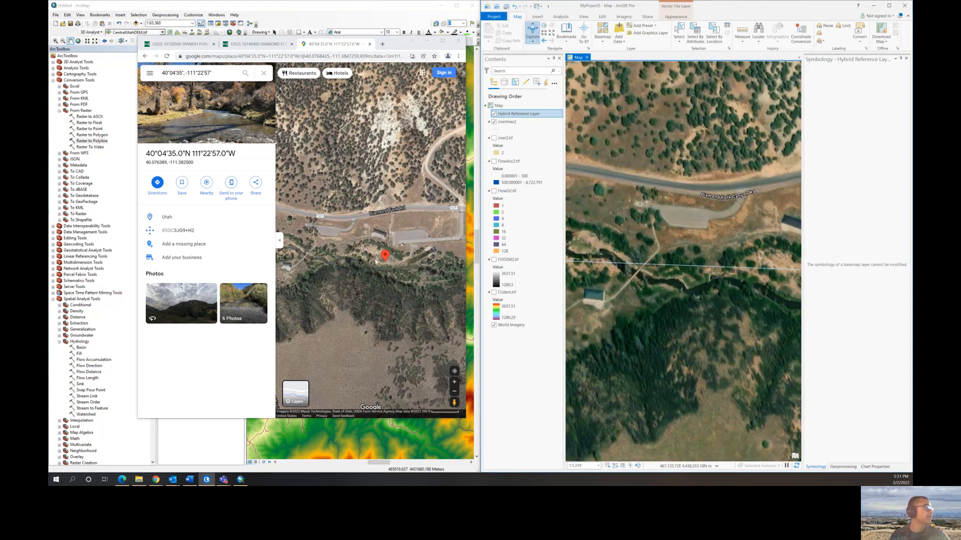
pyautogui.scroll(-1, 375, 261)
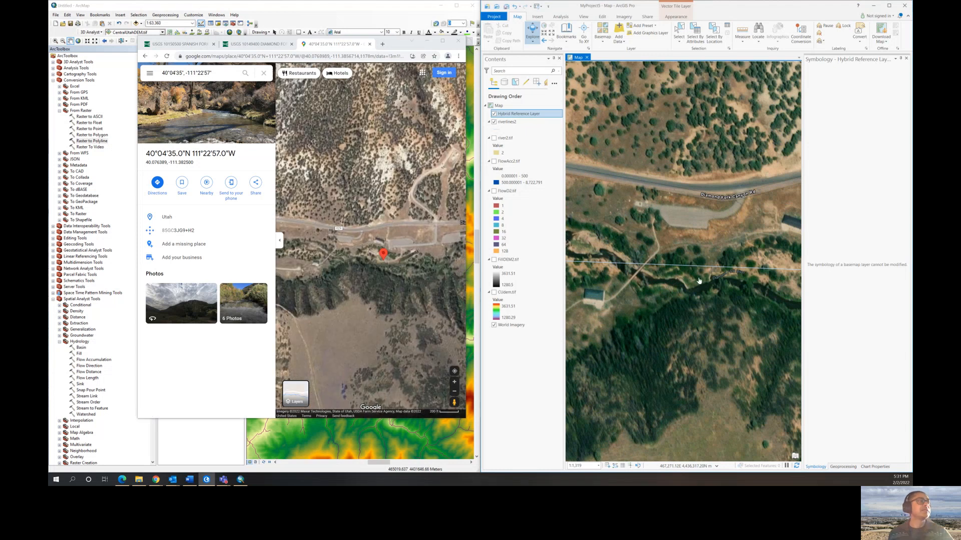
pyautogui.scroll(-1, 699, 281)
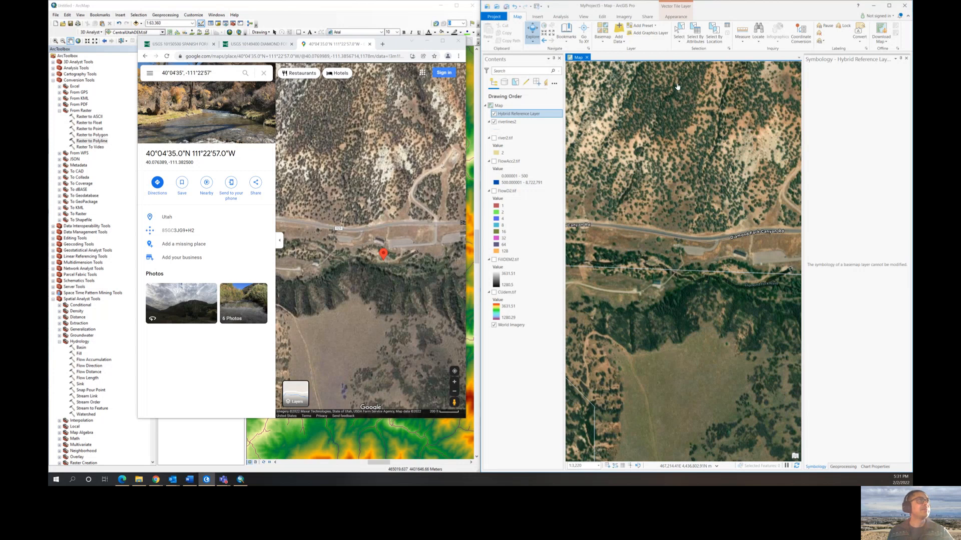
# Look through the Create Features templates and favorites for a point template, filtering the feature templates by "point".
pyautogui.click(602, 18)
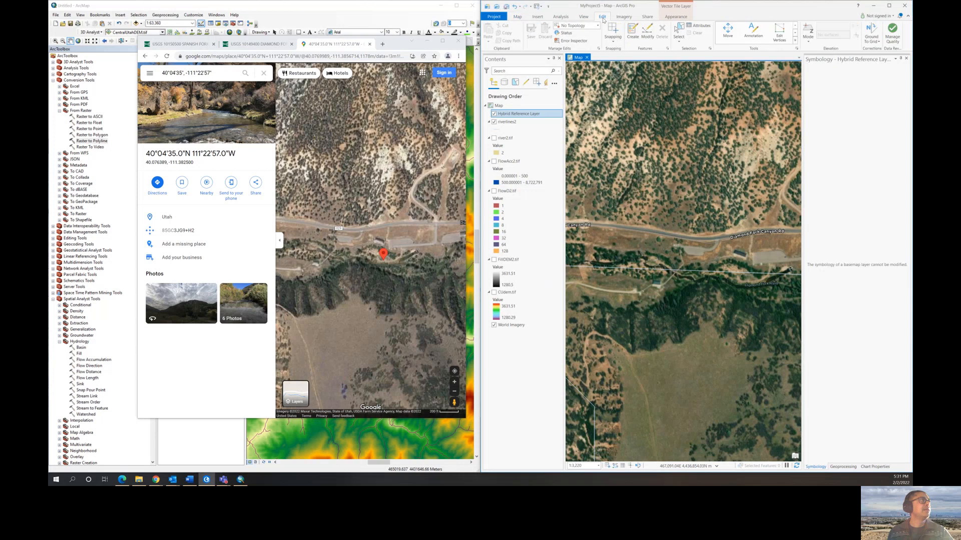
pyautogui.click(634, 33)
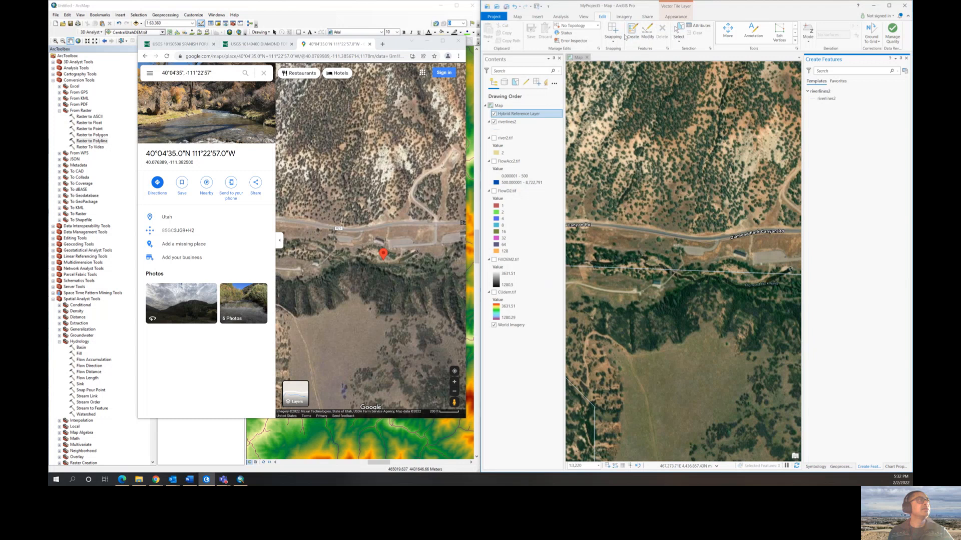
pyautogui.click(832, 82)
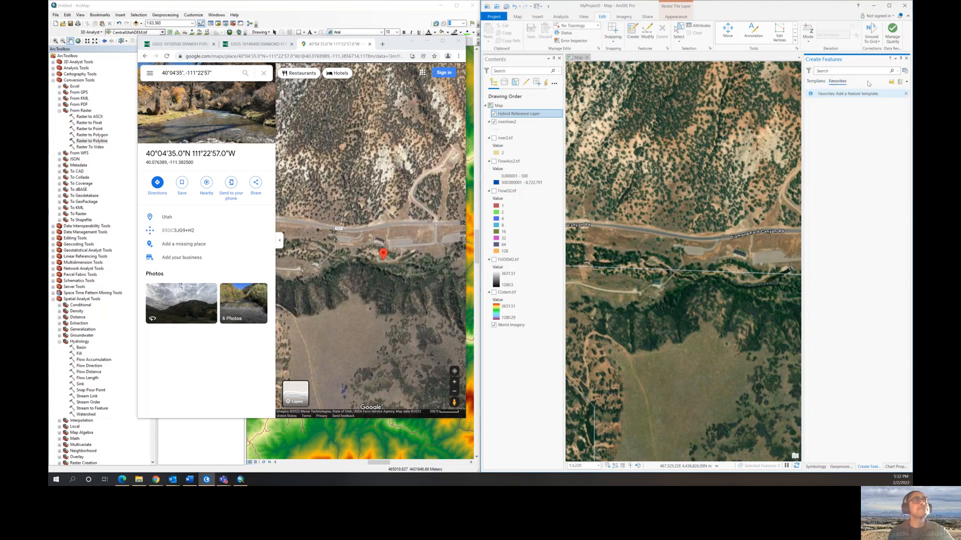
pyautogui.click(816, 81)
pyautogui.click(833, 82)
pyautogui.click(906, 83)
pyautogui.click(869, 95)
pyautogui.write('pol')
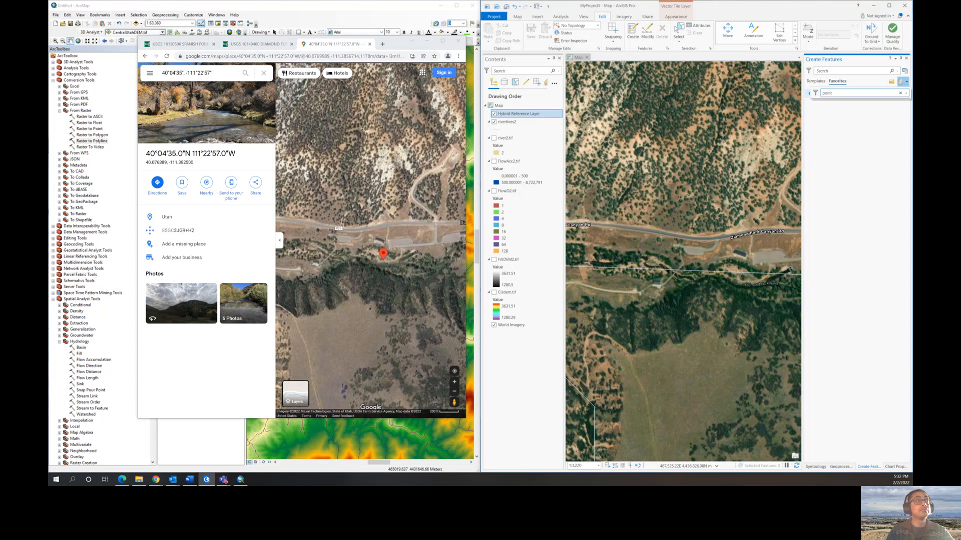
pyautogui.press('BackSpace')
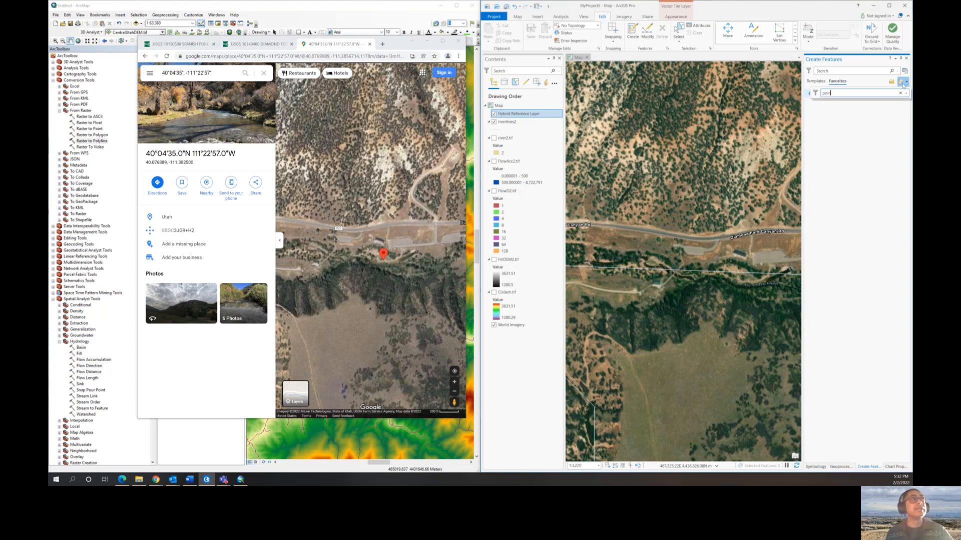
pyautogui.click(816, 82)
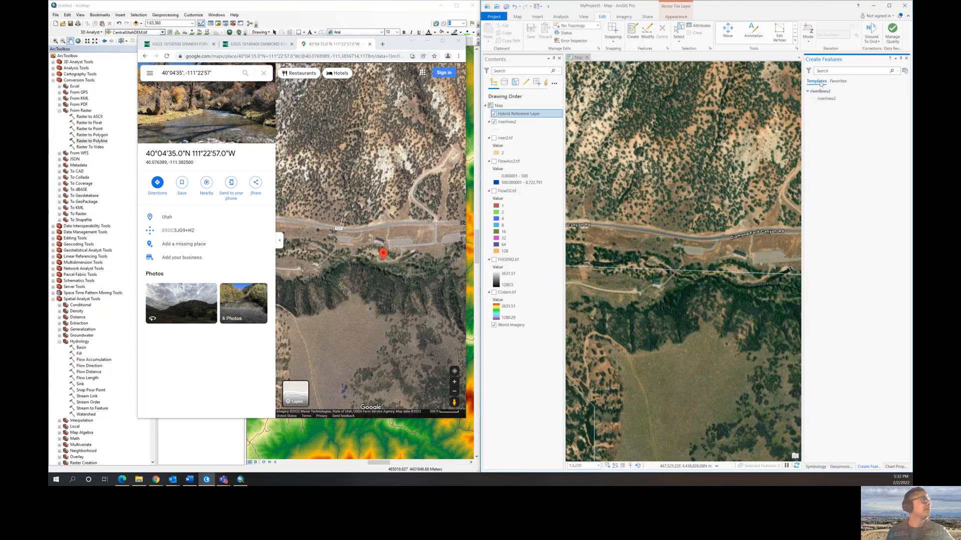
# List the map layers by editing status and check the symbology options for the Hybrid Reference Layer.
pyautogui.click(526, 83)
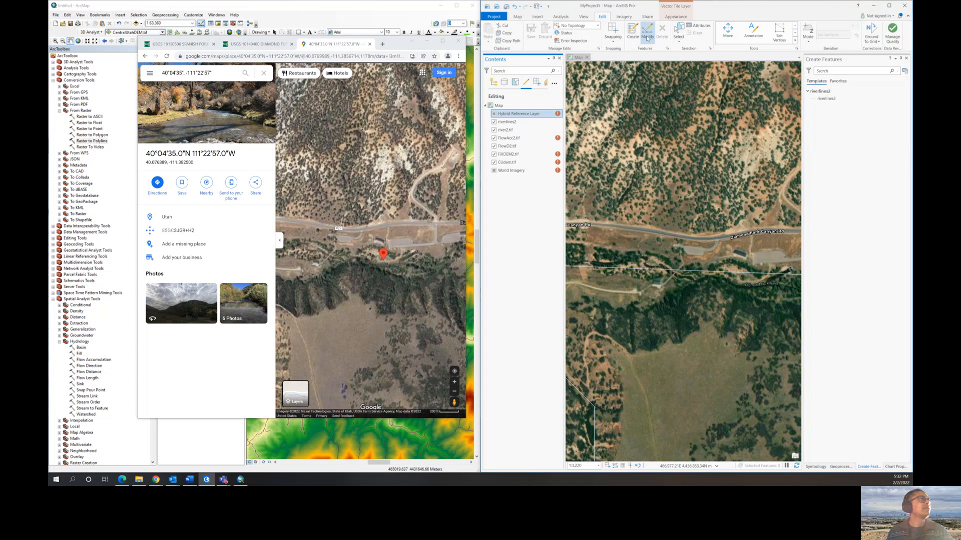
pyautogui.click(883, 67)
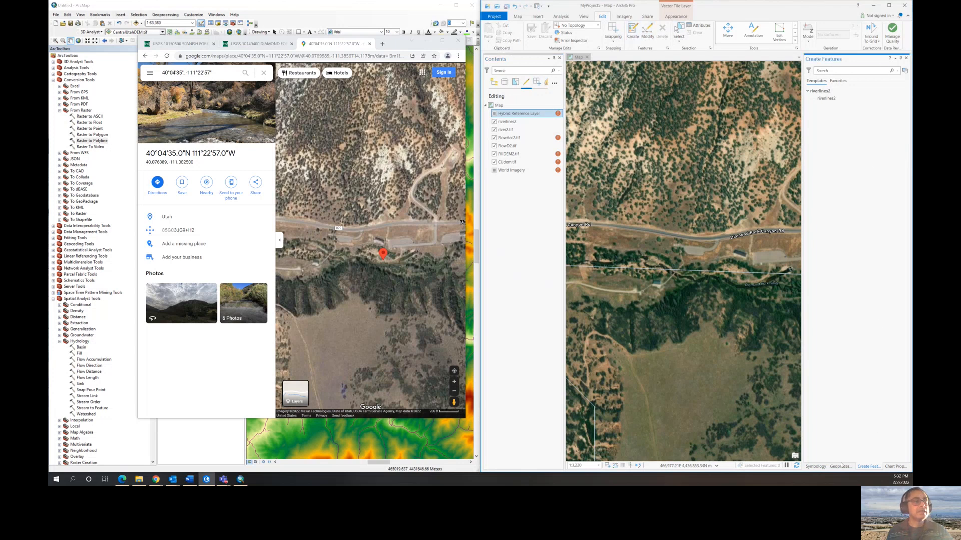
pyautogui.click(819, 468)
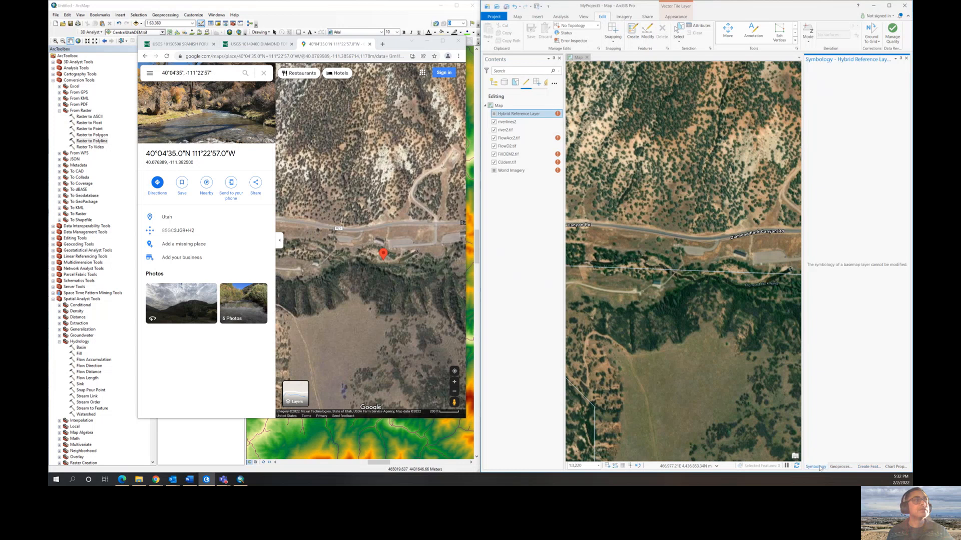
pyautogui.click(537, 17)
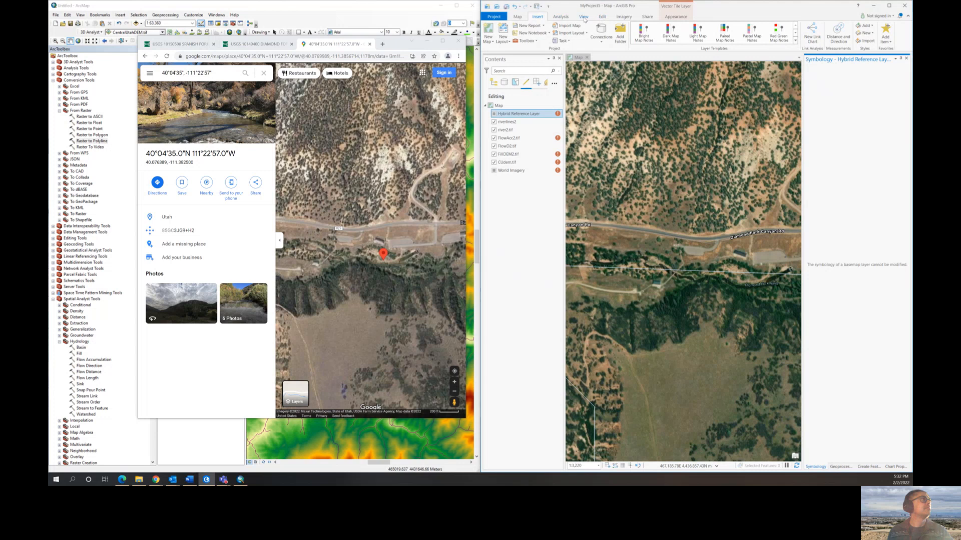
pyautogui.click(602, 17)
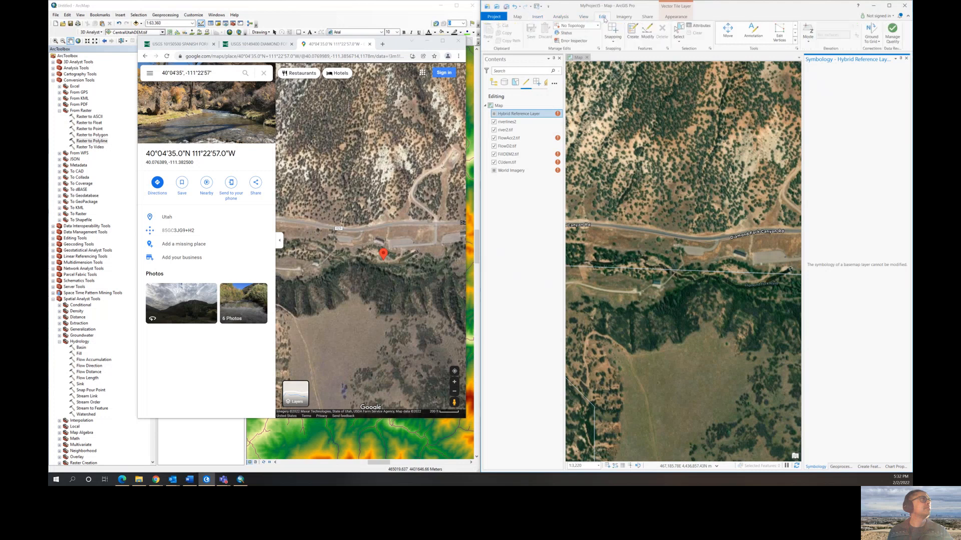
# Search the geoprocessing tools for "create point".
pyautogui.click(567, 18)
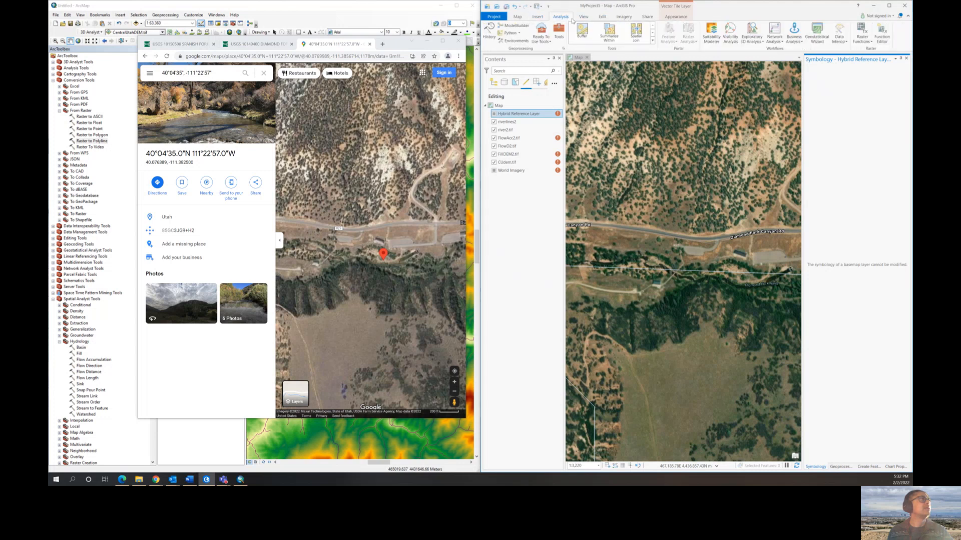
pyautogui.click(558, 35)
pyautogui.click(835, 71)
pyautogui.write('create point')
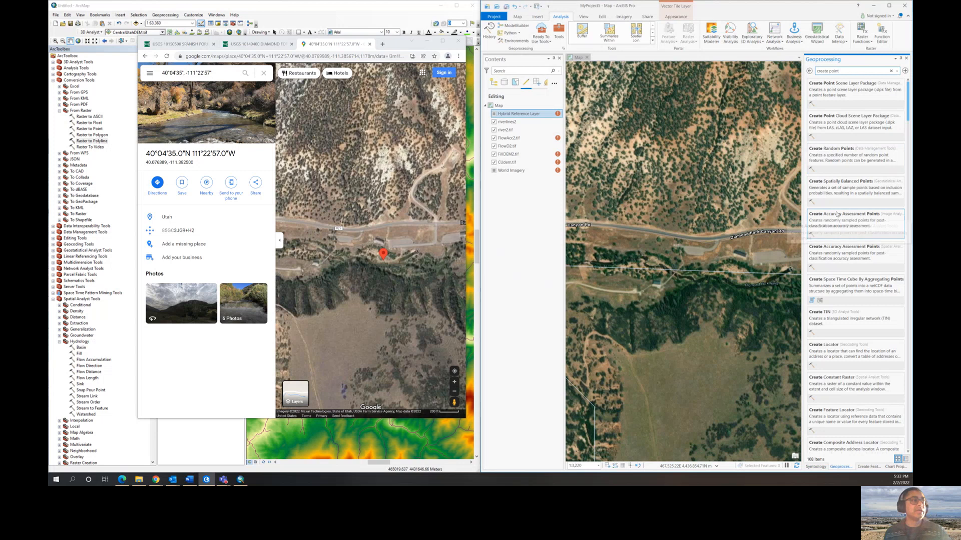
# Reopen Create Features and add a new folder to the feature template favorites.
pyautogui.click(602, 16)
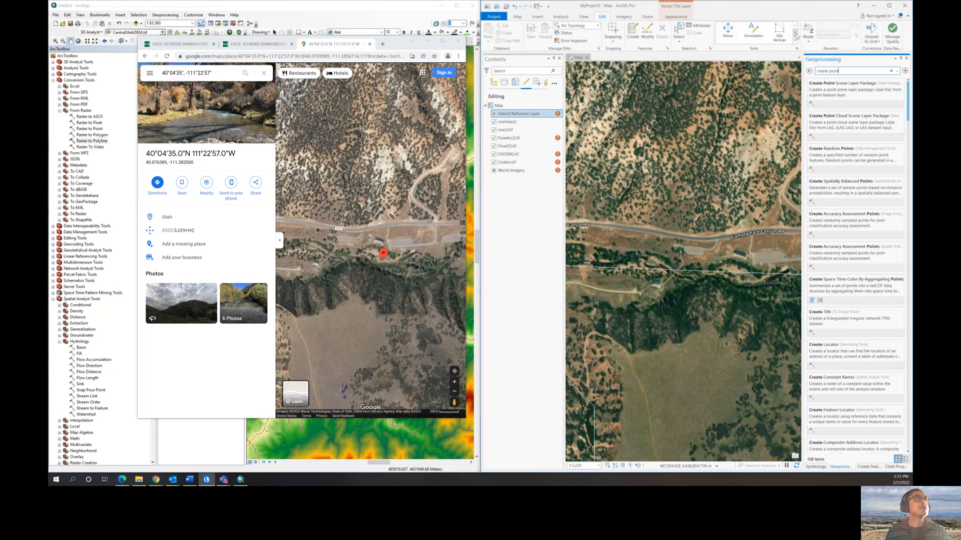
pyautogui.scroll(-2, 770, 33)
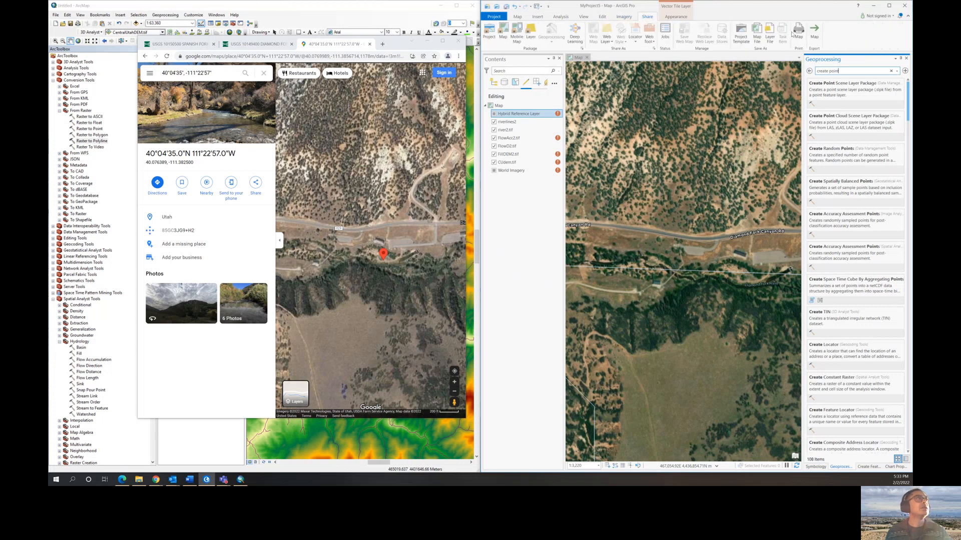
pyautogui.click(602, 16)
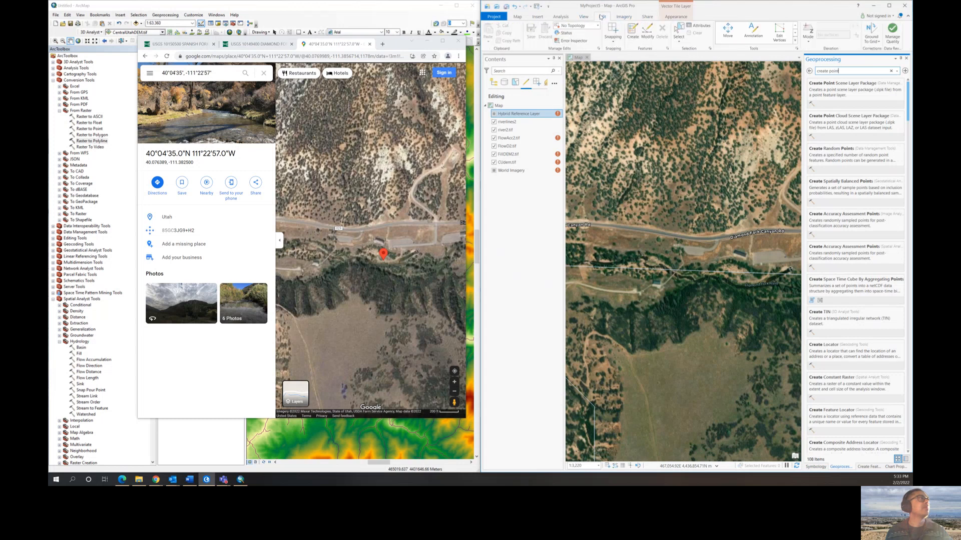
pyautogui.click(633, 35)
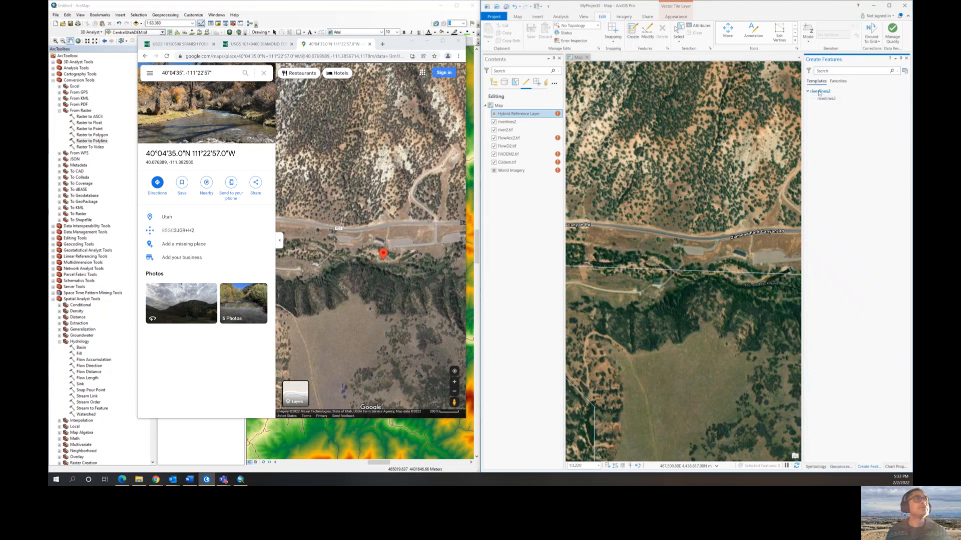
pyautogui.click(837, 82)
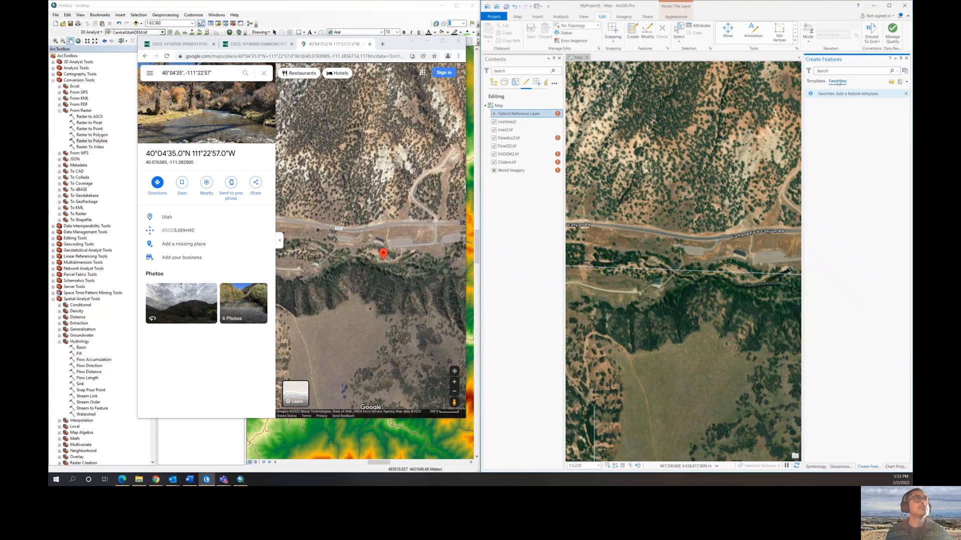
pyautogui.click(907, 84)
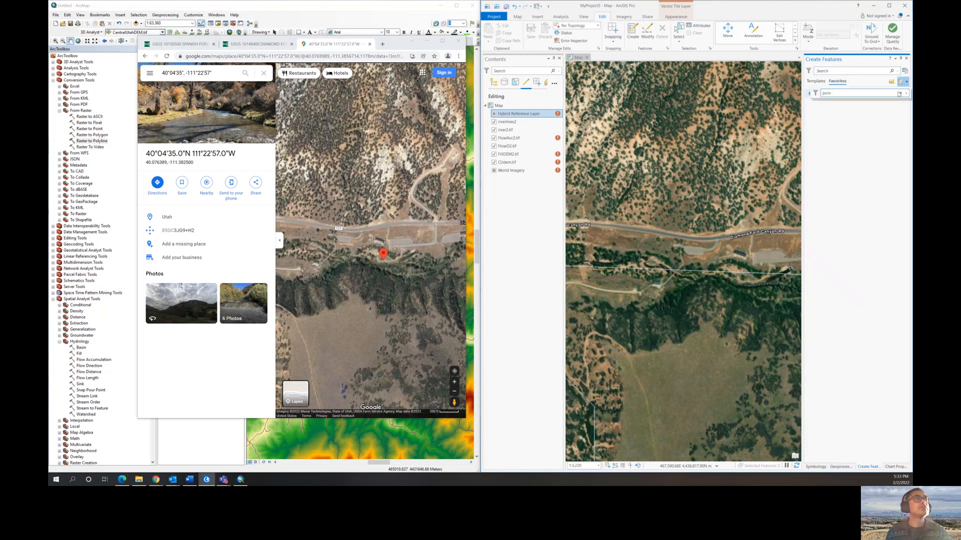
pyautogui.click(892, 83)
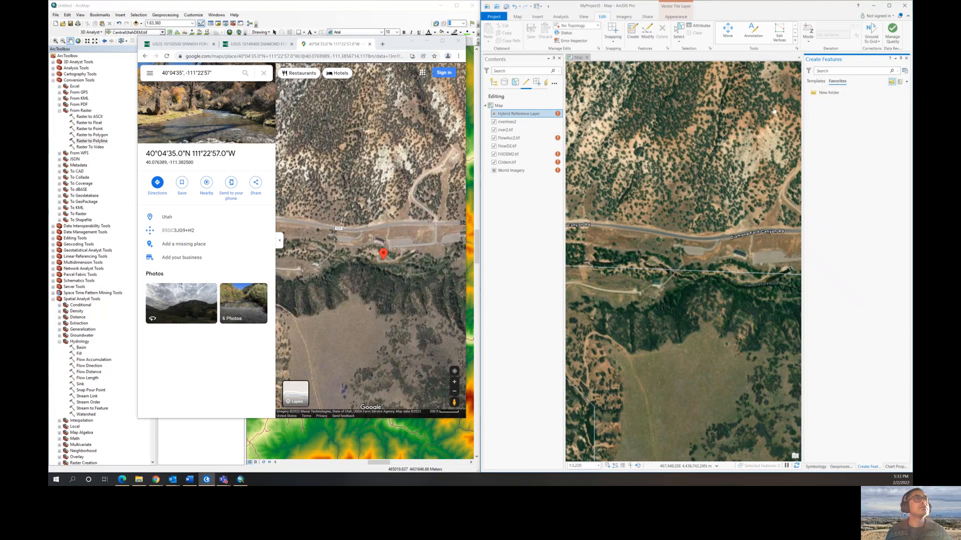
pyautogui.rightClick(824, 96)
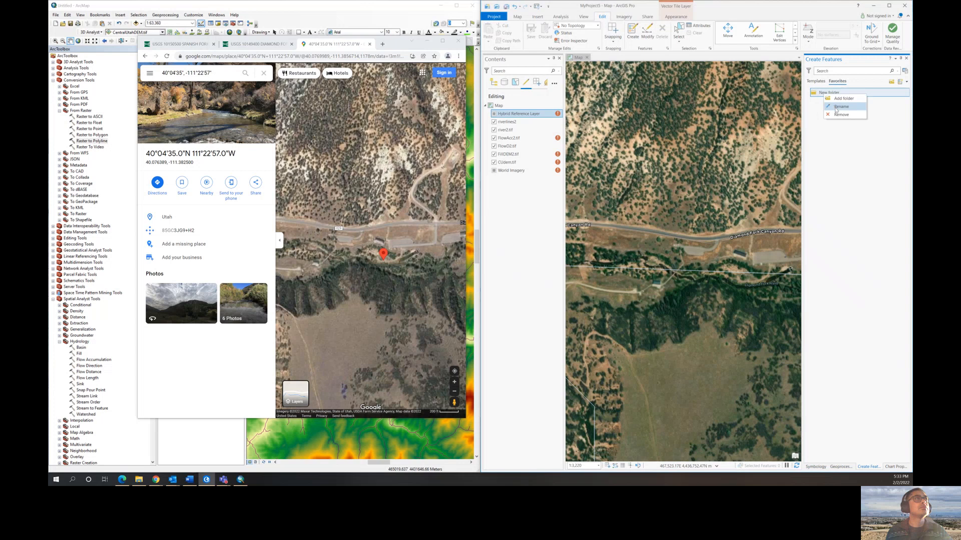
pyautogui.click(835, 108)
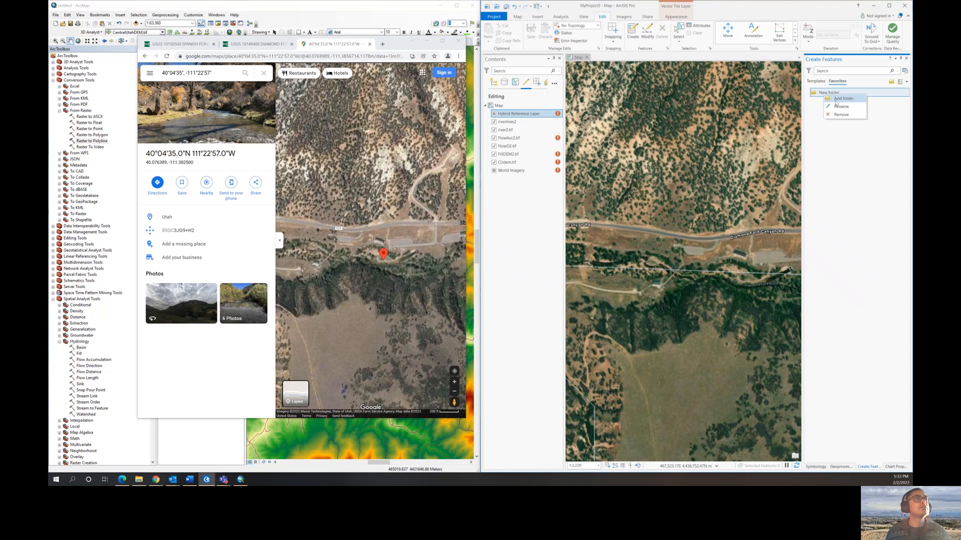
# Return to the feature templates and activate the riverlines2 template.
pyautogui.click(816, 81)
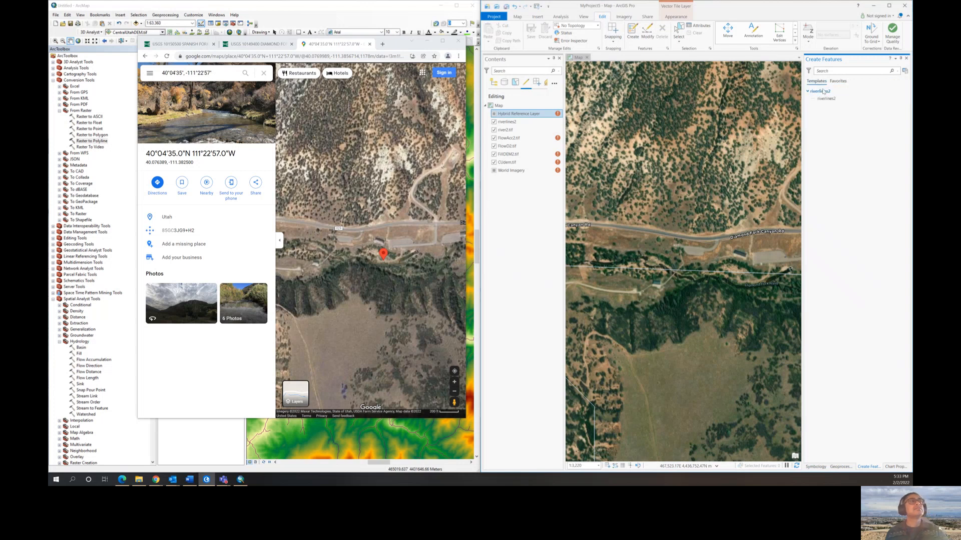
pyautogui.click(812, 93)
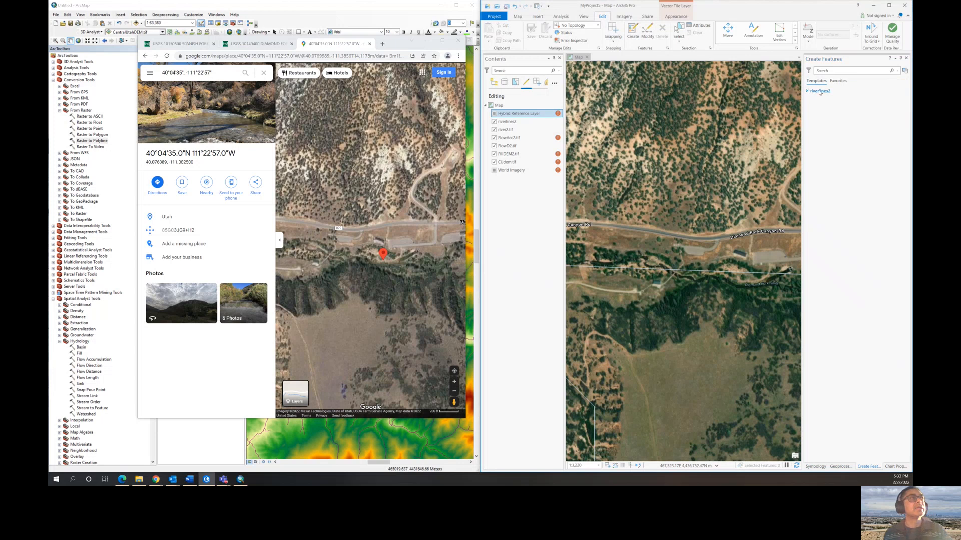
pyautogui.click(812, 94)
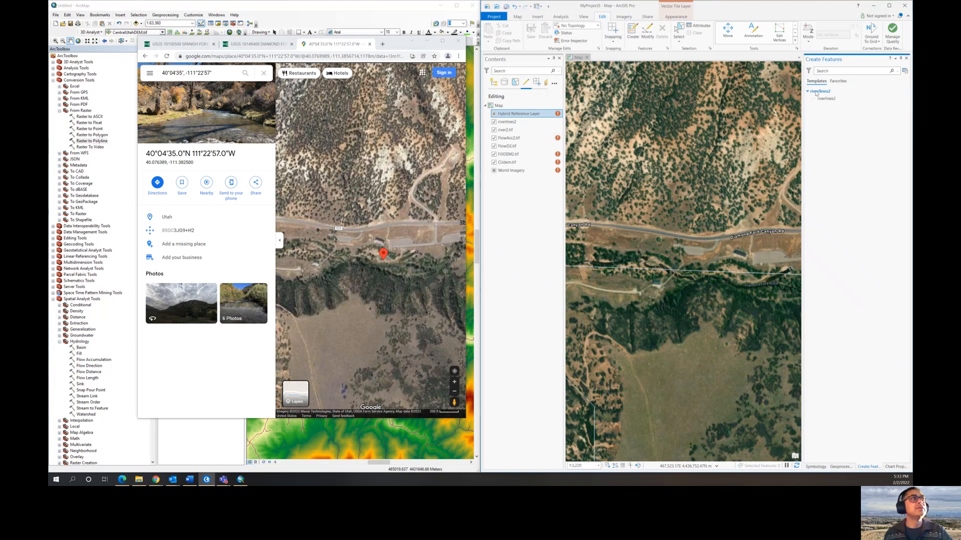
pyautogui.click(821, 98)
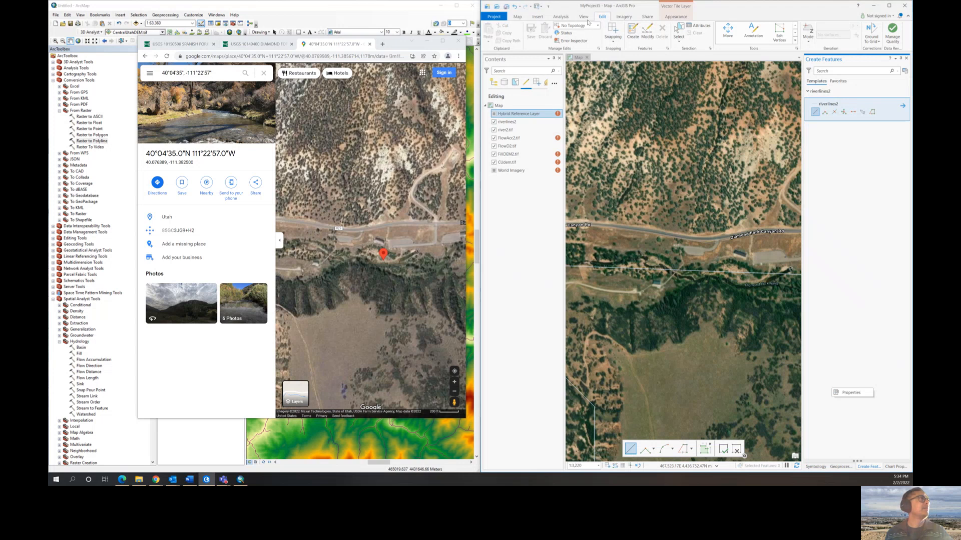
# Look through the project's Add Item and Connections options for a way to add a point layer.
pyautogui.click(536, 17)
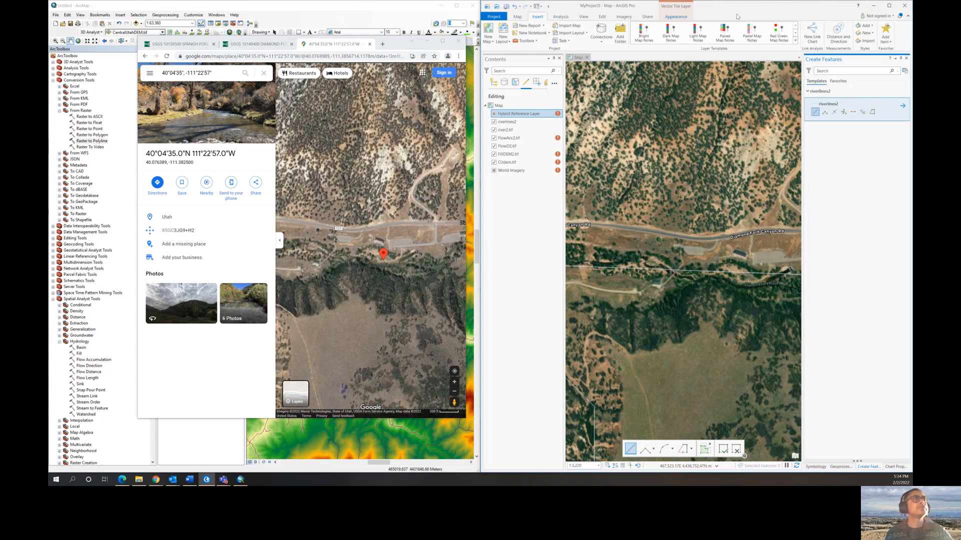
pyautogui.click(886, 44)
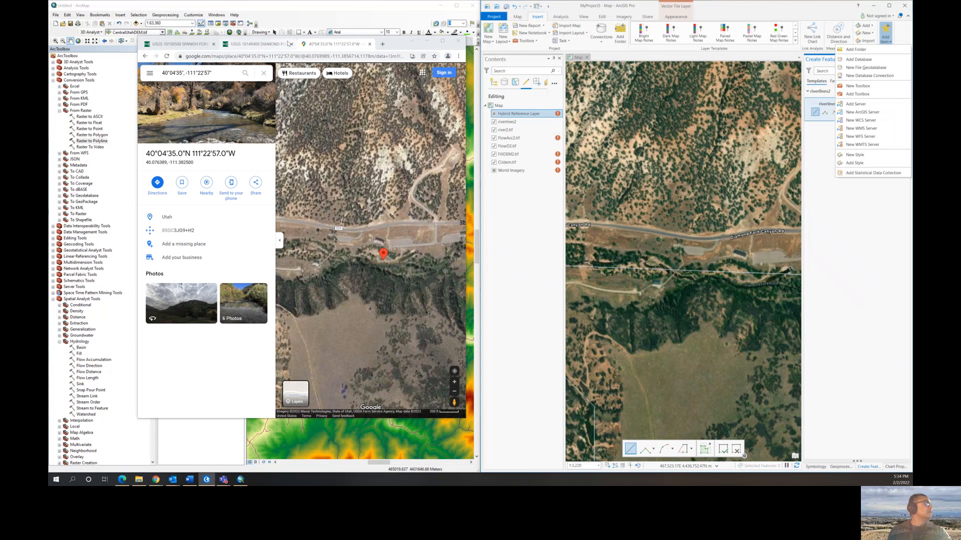
pyautogui.moveTo(288, 40); pyautogui.dragTo(707, 65)
pyautogui.moveTo(707, 64); pyautogui.dragTo(301, 39)
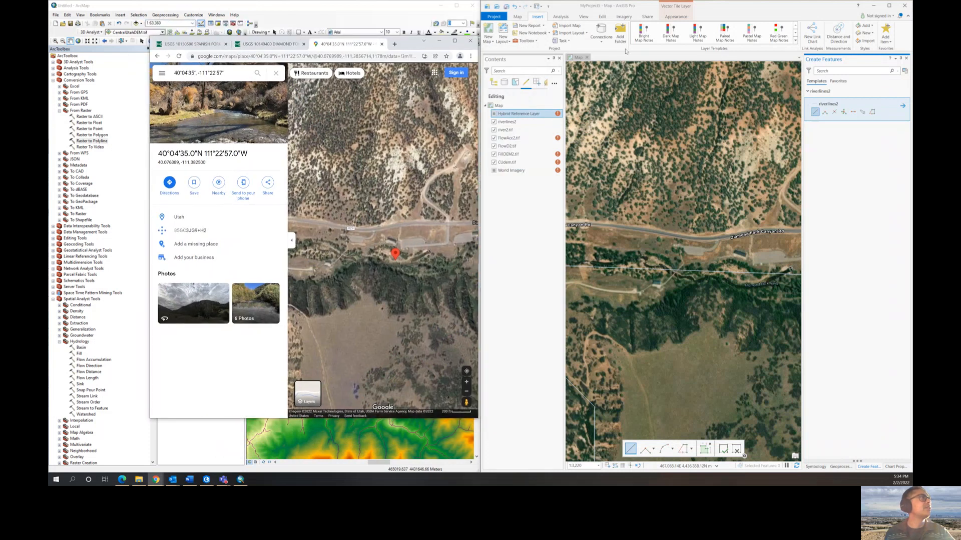
pyautogui.click(602, 38)
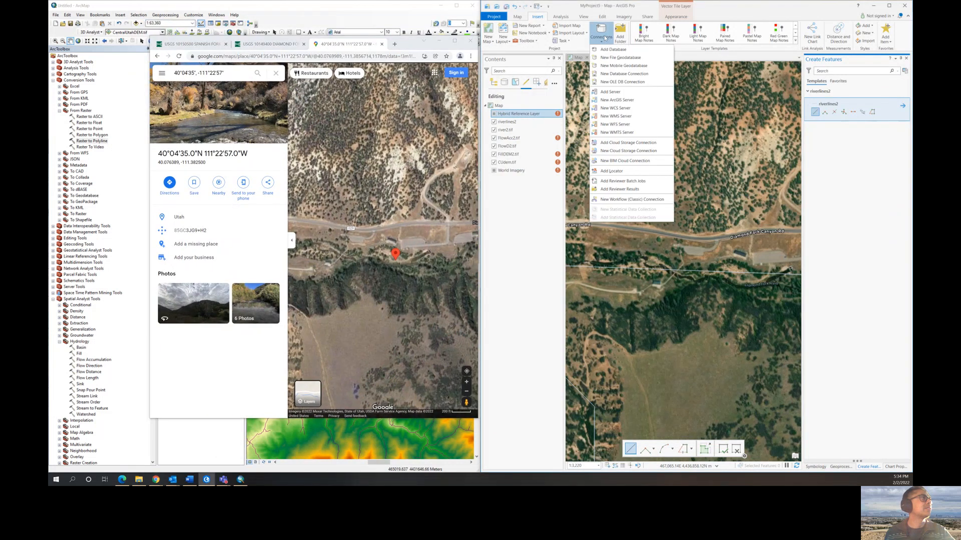
pyautogui.click(603, 18)
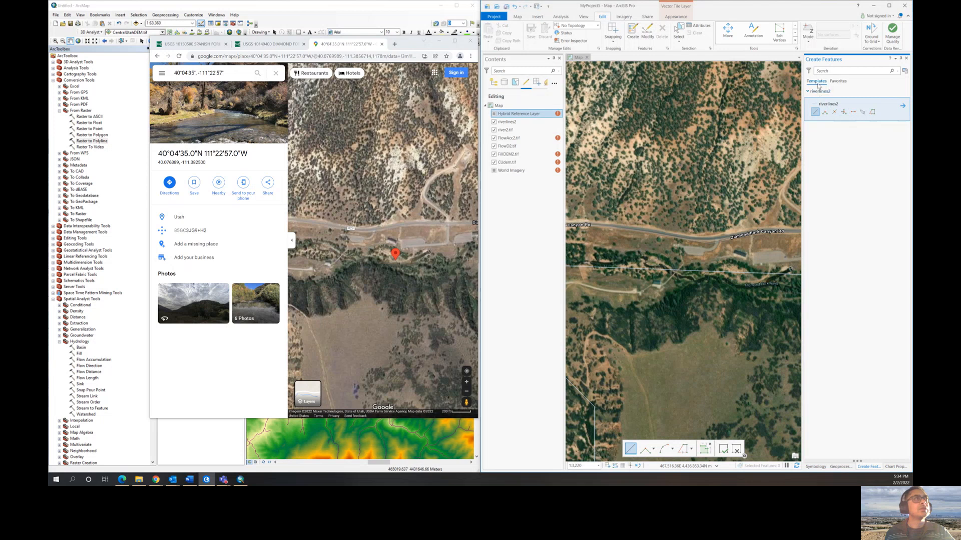
# Examine the Manage Templates options for the map and the riverlines2 layer, including those for new templates.
pyautogui.click(905, 71)
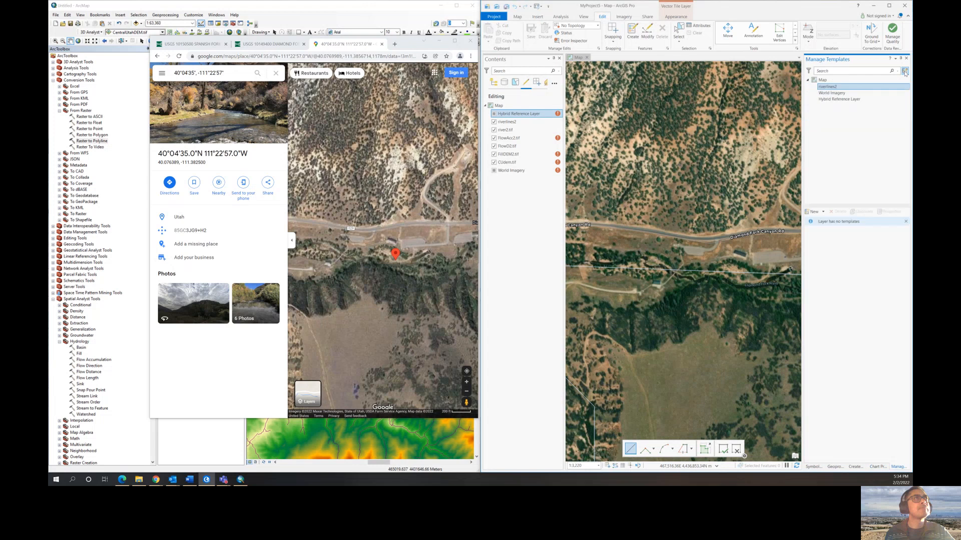
pyautogui.click(820, 215)
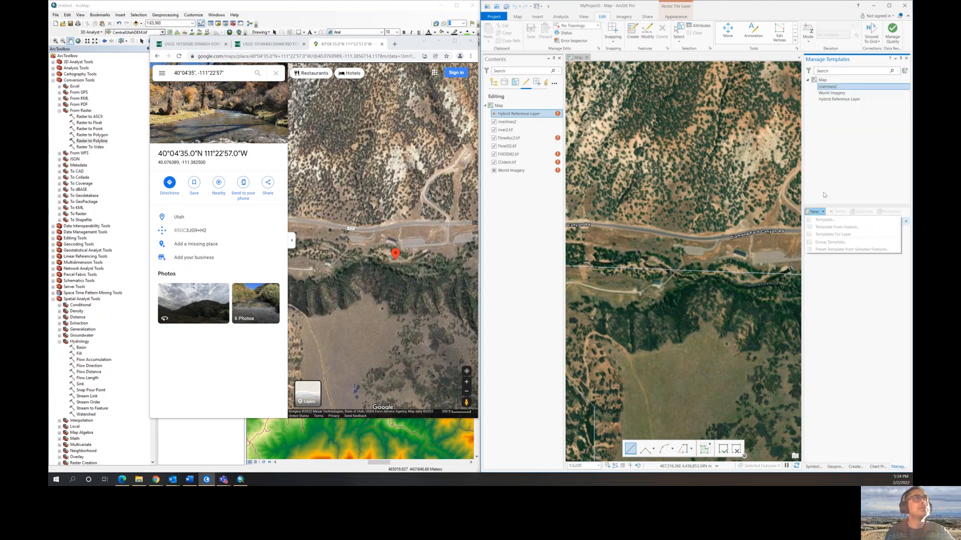
pyautogui.rightClick(823, 81)
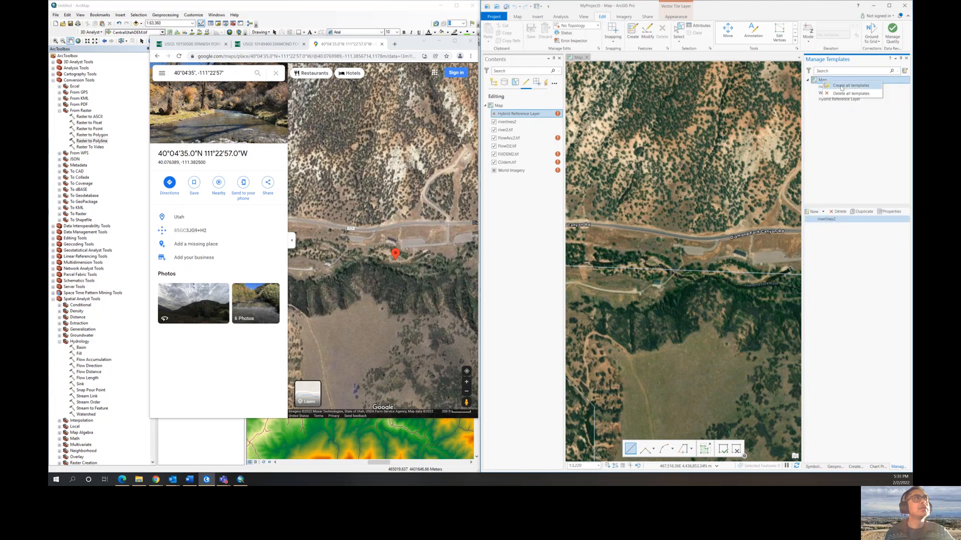
pyautogui.click(843, 94)
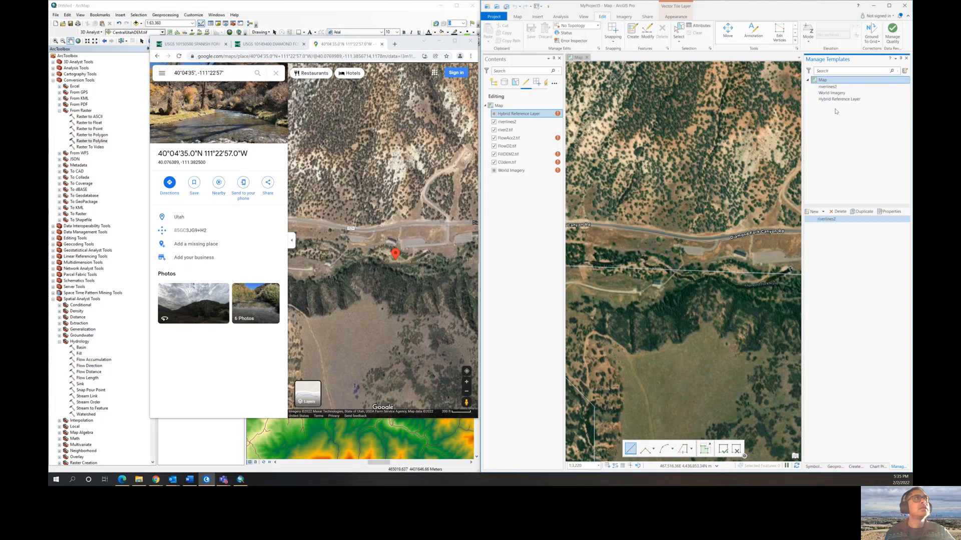
# Check the riverlines2 template's active construction tools and attribute fields in Create Features.
pyautogui.click(905, 70)
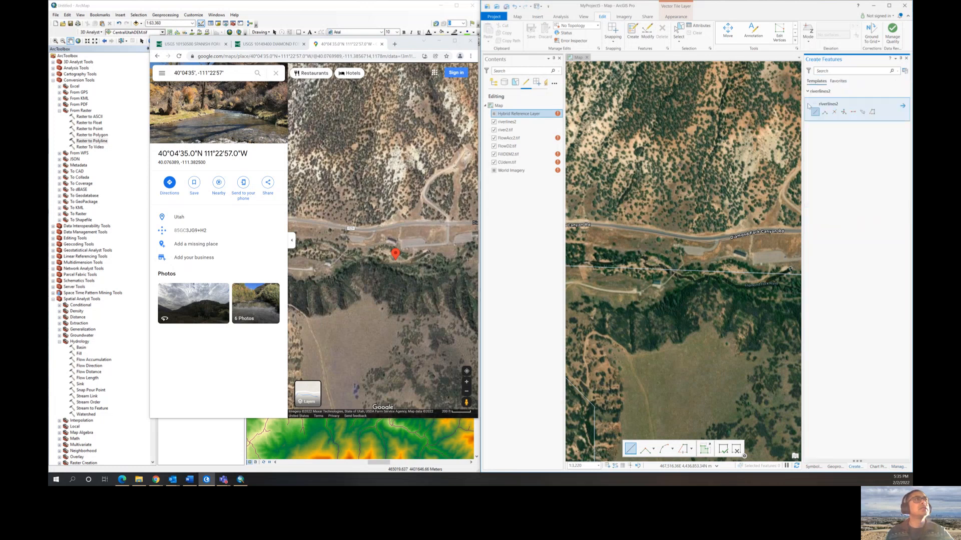
pyautogui.click(902, 105)
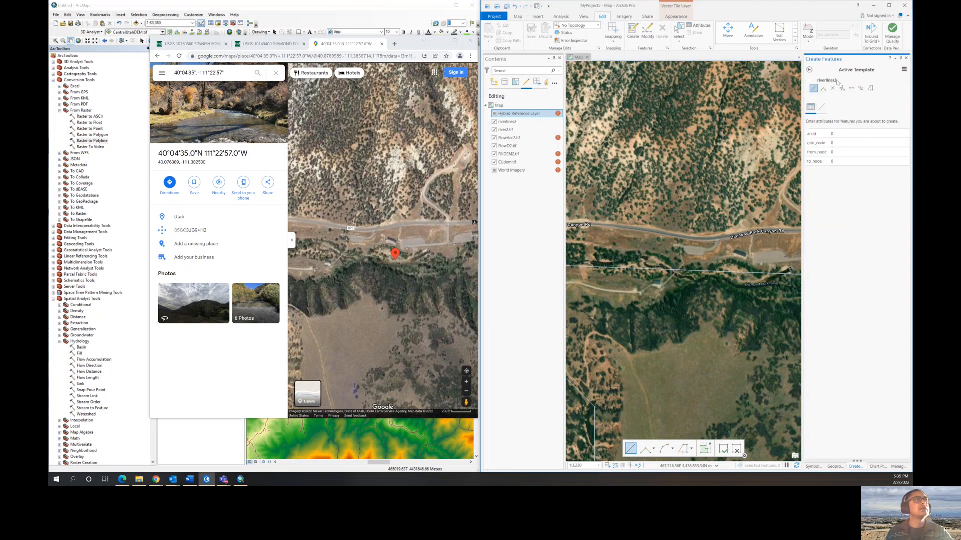
pyautogui.click(809, 70)
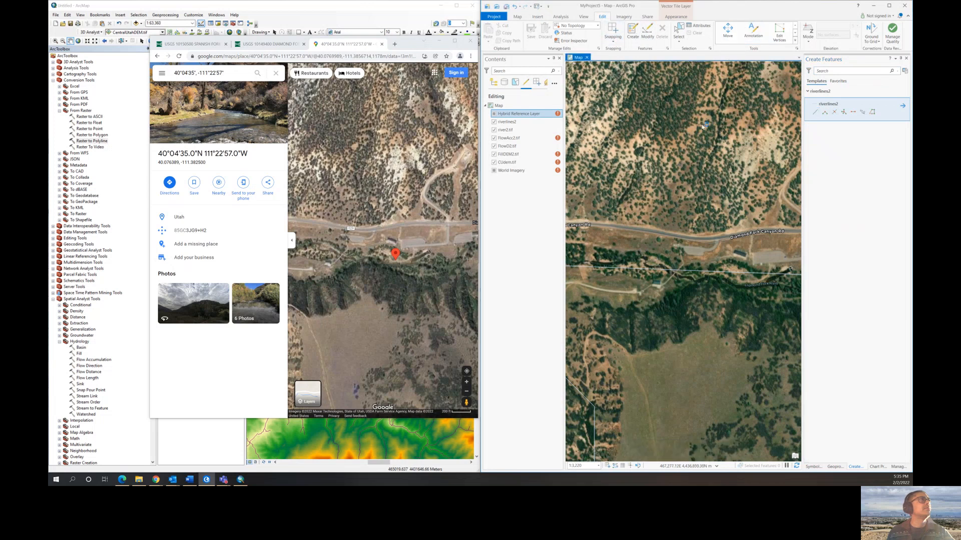
# Look through the editing tools gallery and the Insert options for a way to create a point layer.
pyautogui.click(751, 35)
pyautogui.click(794, 33)
pyautogui.click(795, 35)
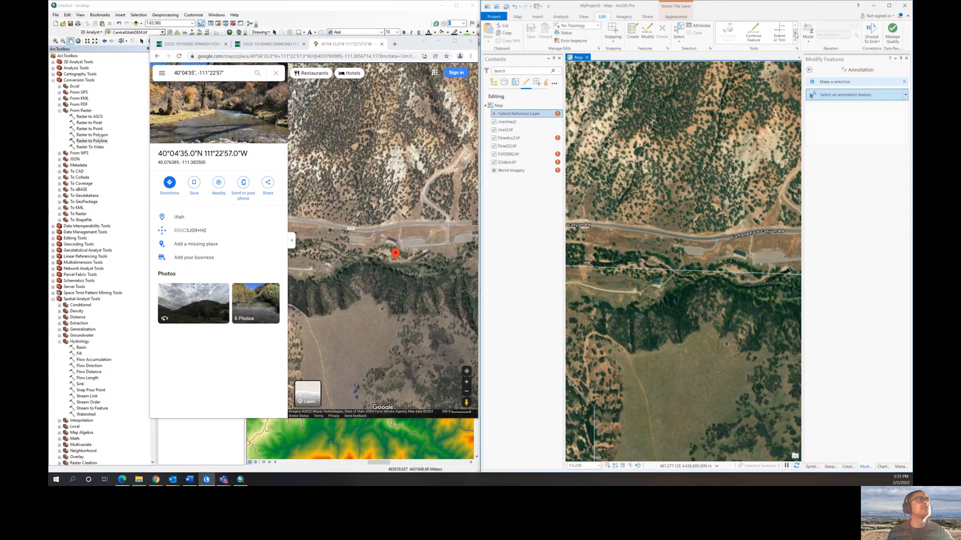
pyautogui.click(795, 26)
pyautogui.click(796, 27)
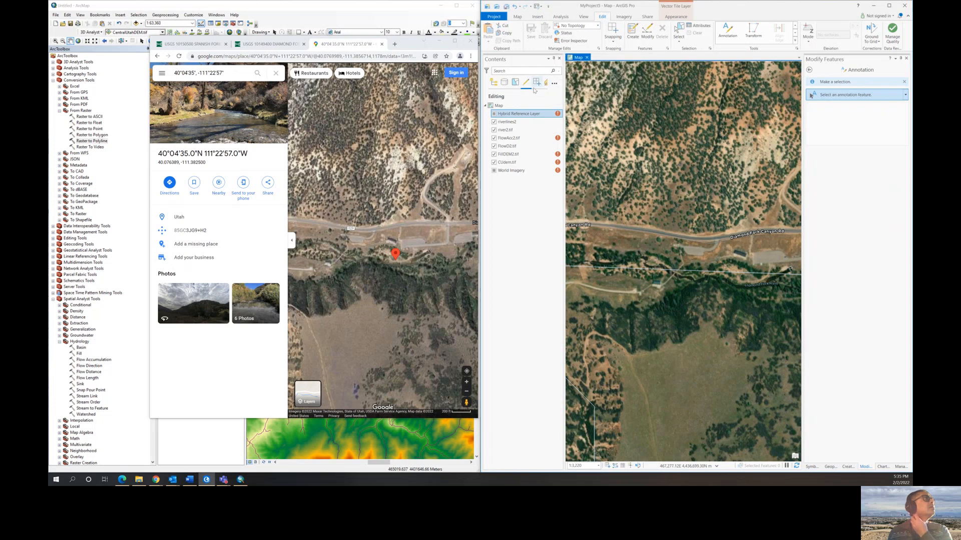
pyautogui.click(538, 18)
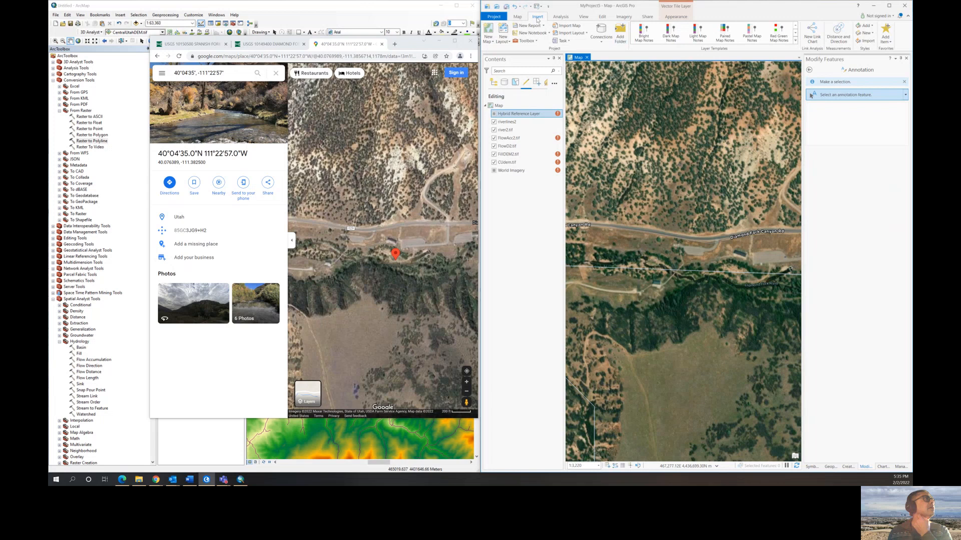
# Browse Lab3 and the student's folder under Students-2022 in Add Data for a way to make a point layer, and close without adding anything.
pyautogui.click(518, 17)
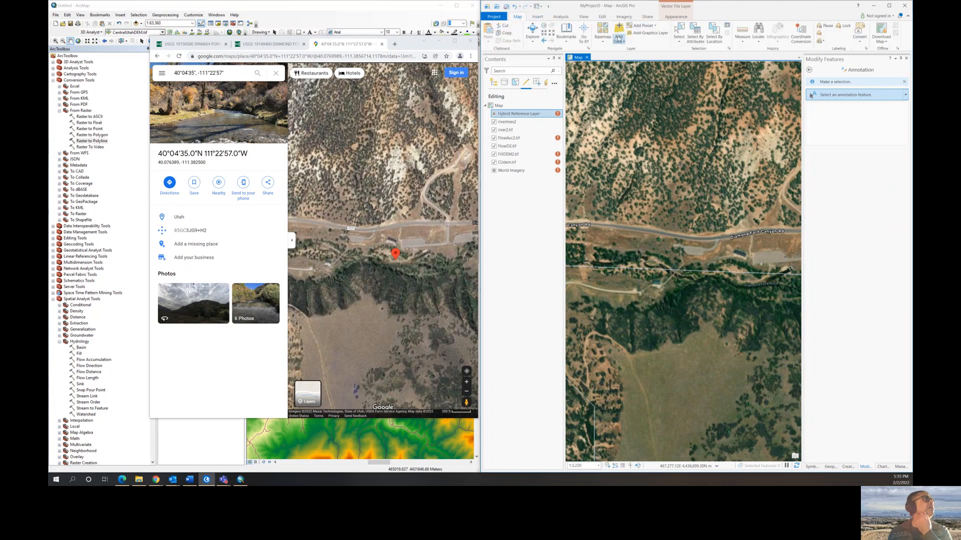
pyautogui.click(620, 39)
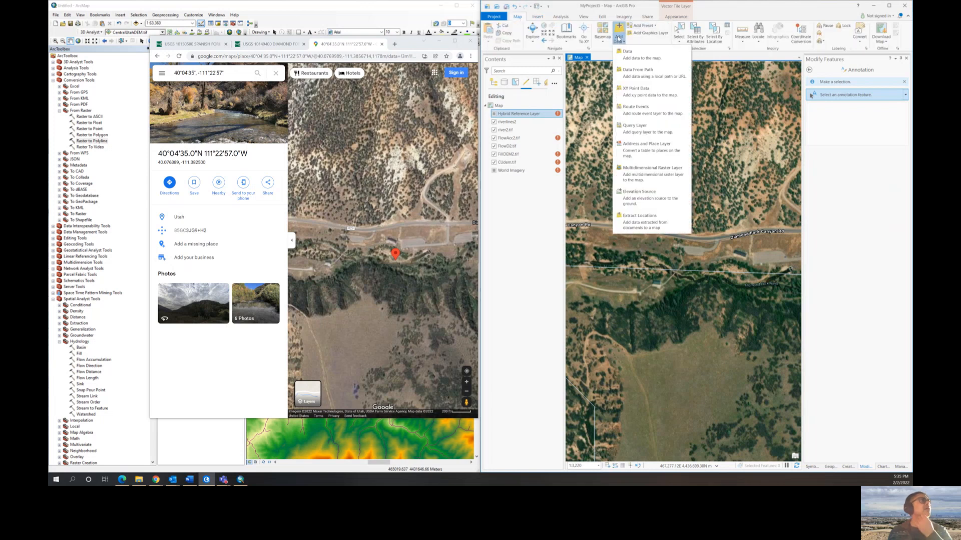
pyautogui.click(638, 59)
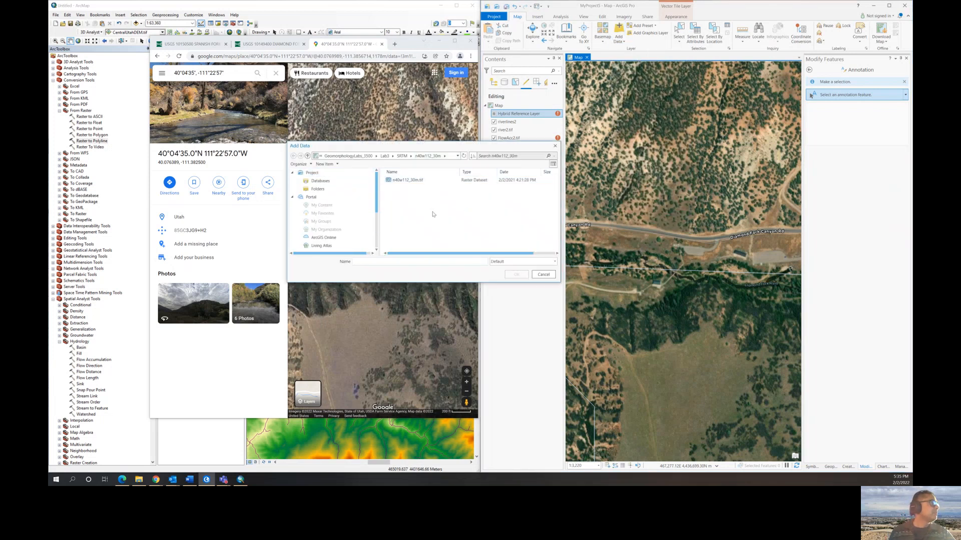
pyautogui.click(385, 156)
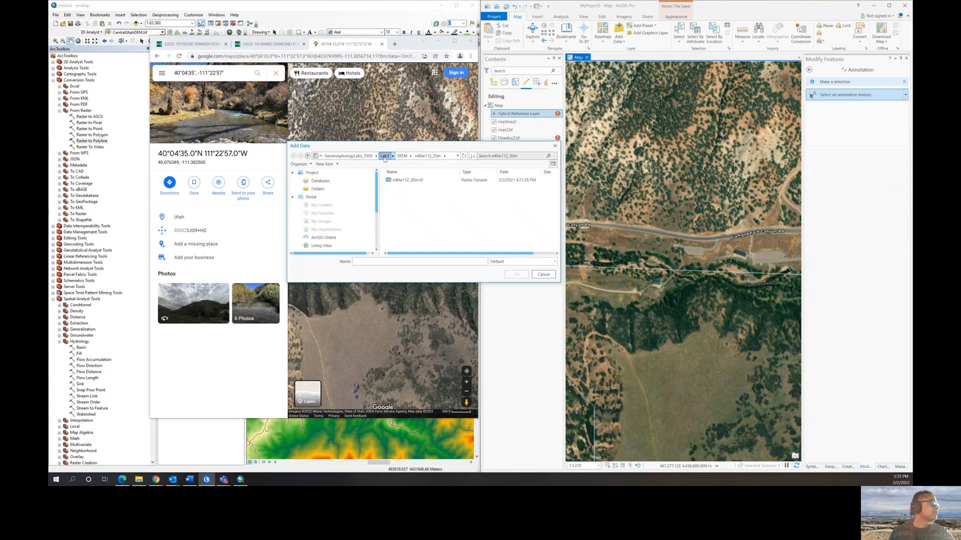
pyautogui.scroll(-5, 407, 229)
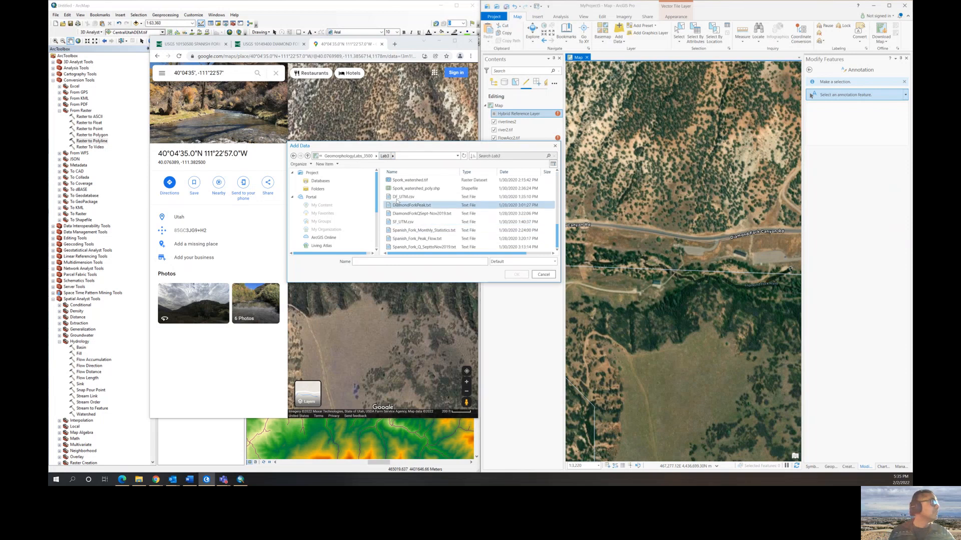
pyautogui.scroll(3, 406, 225)
pyautogui.scroll(2, 398, 195)
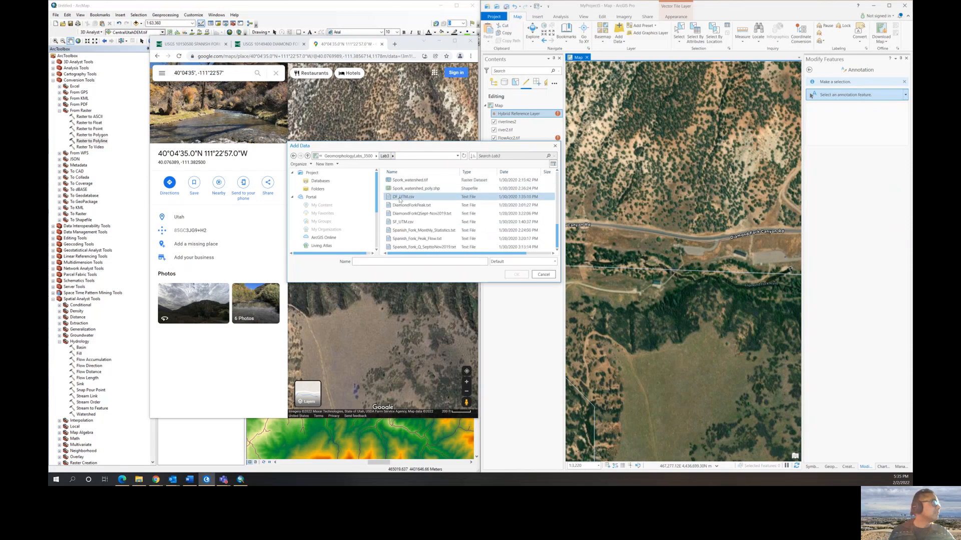
pyautogui.click(349, 155)
pyautogui.doubleClick(406, 246)
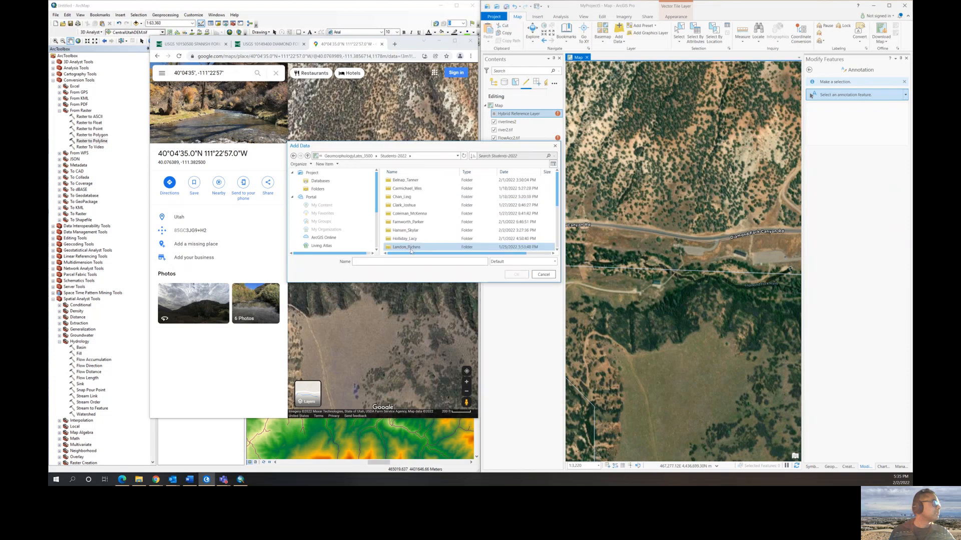
pyautogui.scroll(-5, 409, 240)
pyautogui.doubleClick(404, 222)
pyautogui.rightClick(545, 207)
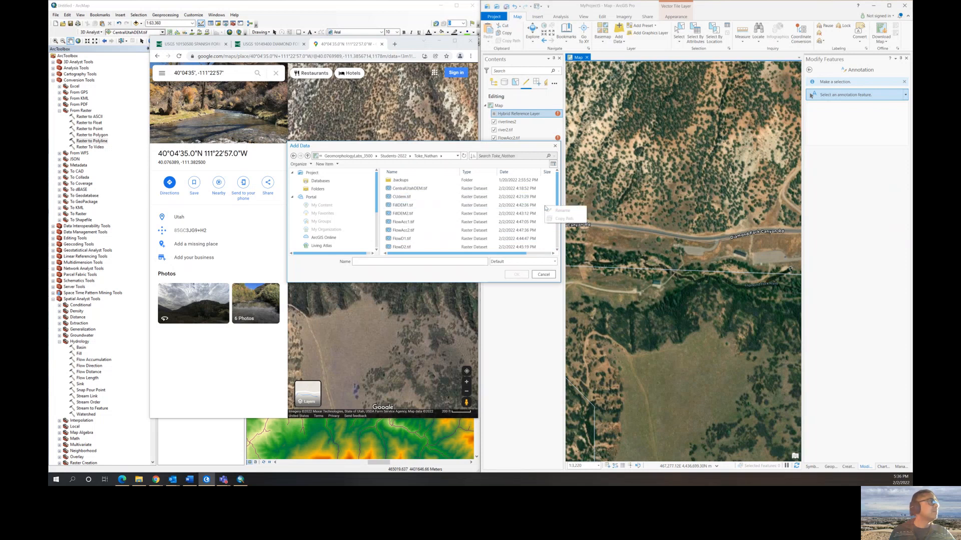
pyautogui.click(555, 146)
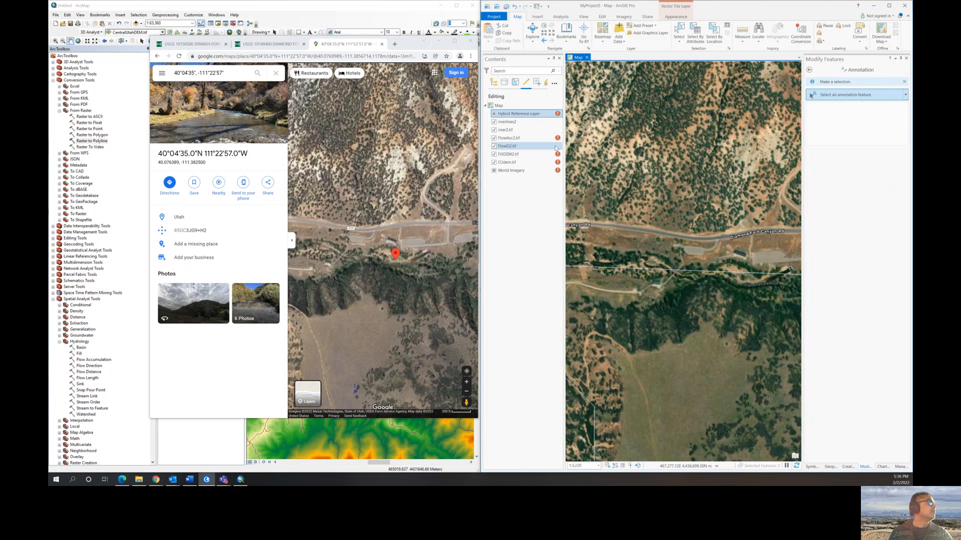
# Switch to ArcMap and expand the Z: folder connection in the Catalog through GeomorphologyLabs_3500 and Students-2022 to the student's own folder.
pyautogui.click(124, 56)
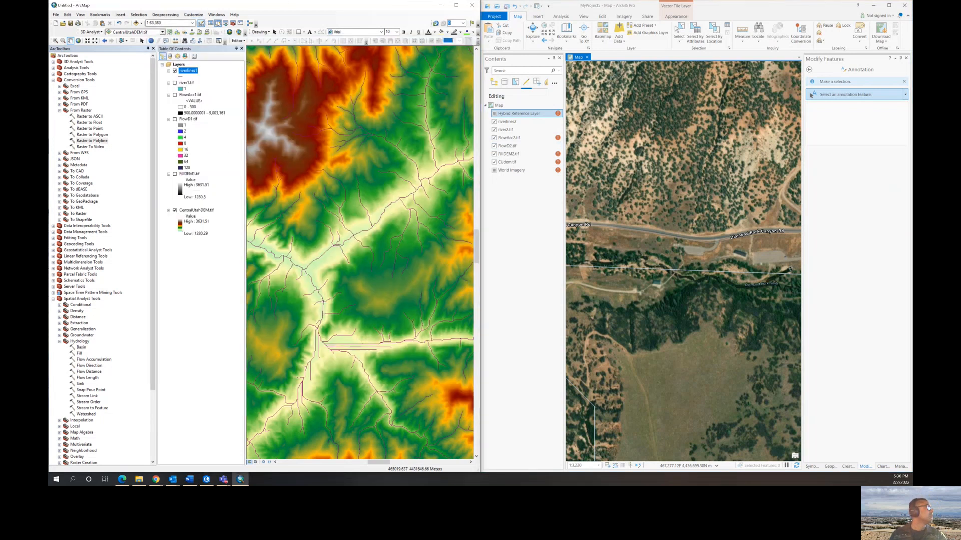
pyautogui.click(219, 24)
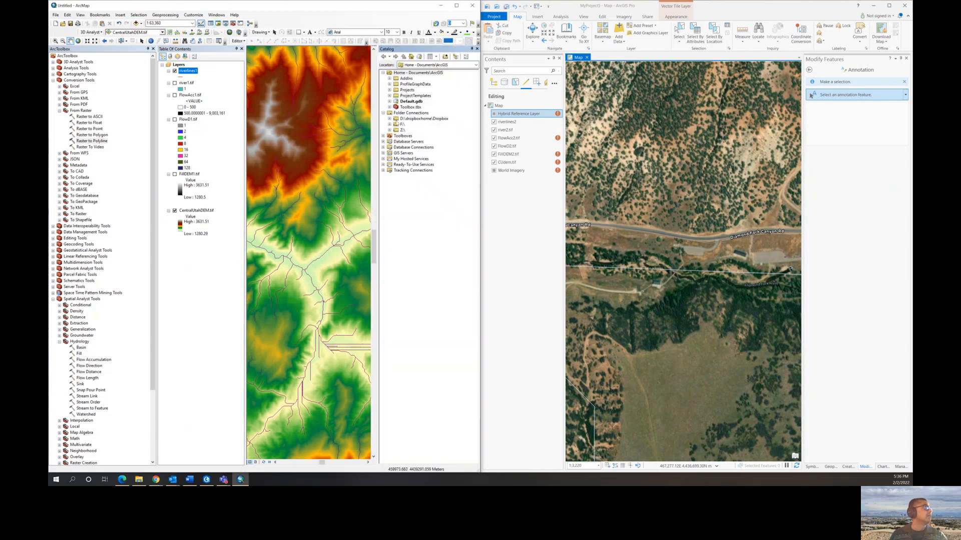
pyautogui.click(389, 130)
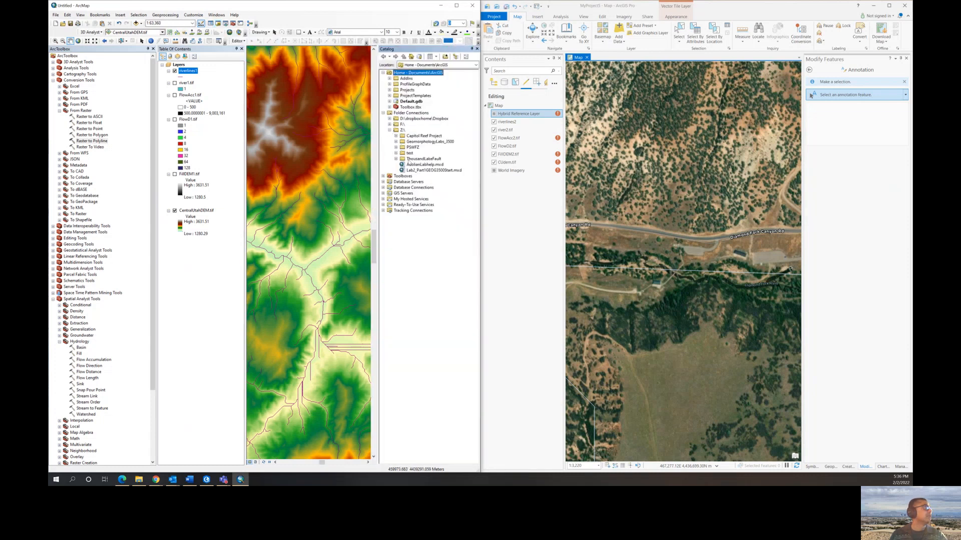
pyautogui.click(396, 142)
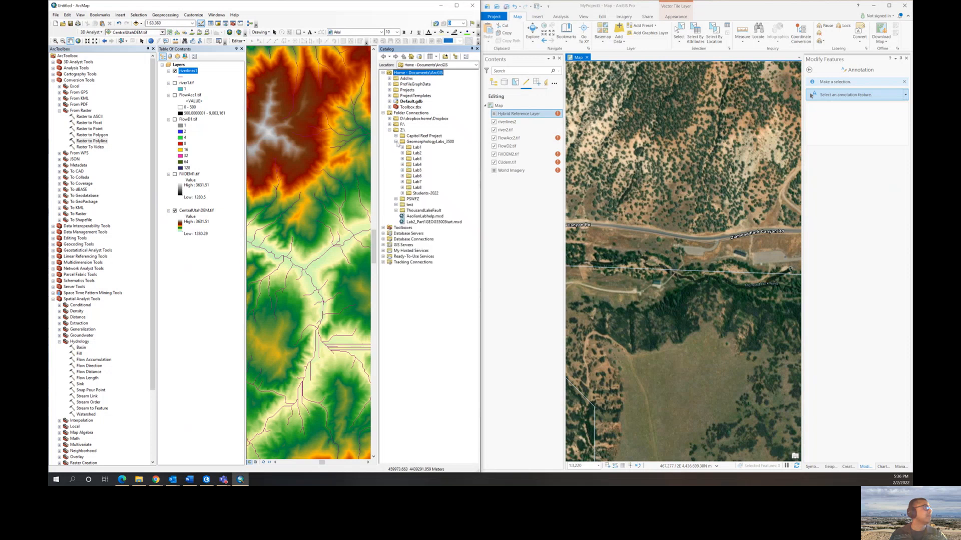
pyautogui.click(403, 193)
pyautogui.click(409, 291)
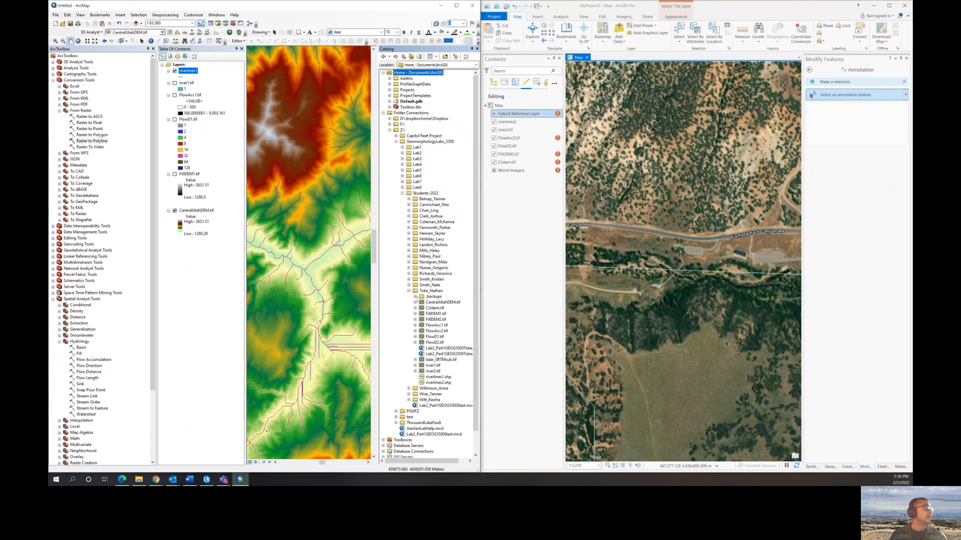
# Create a point shapefile named Gages in the student's folder with the NAD_1983_2011_UTM_Zone_12N coordinate system.
pyautogui.rightClick(430, 292)
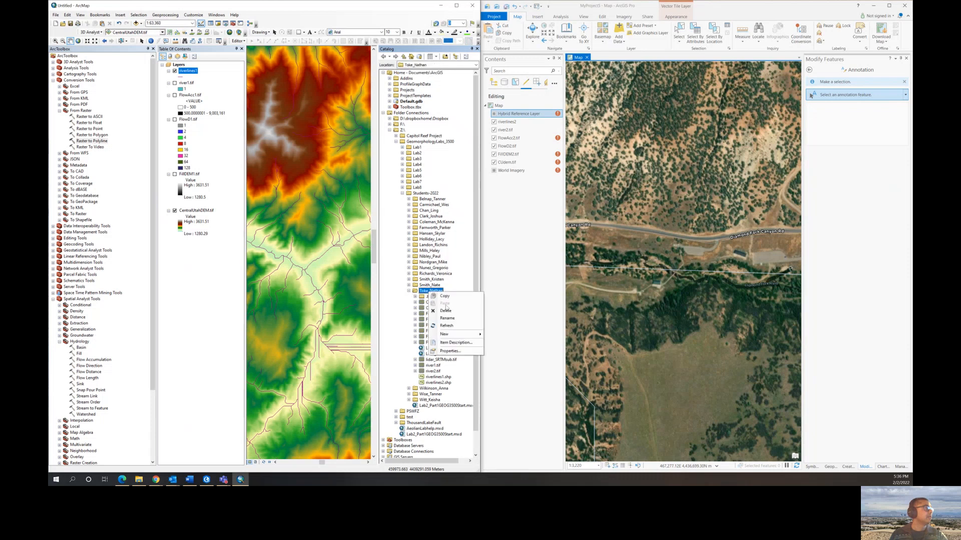
pyautogui.moveTo(454, 335)
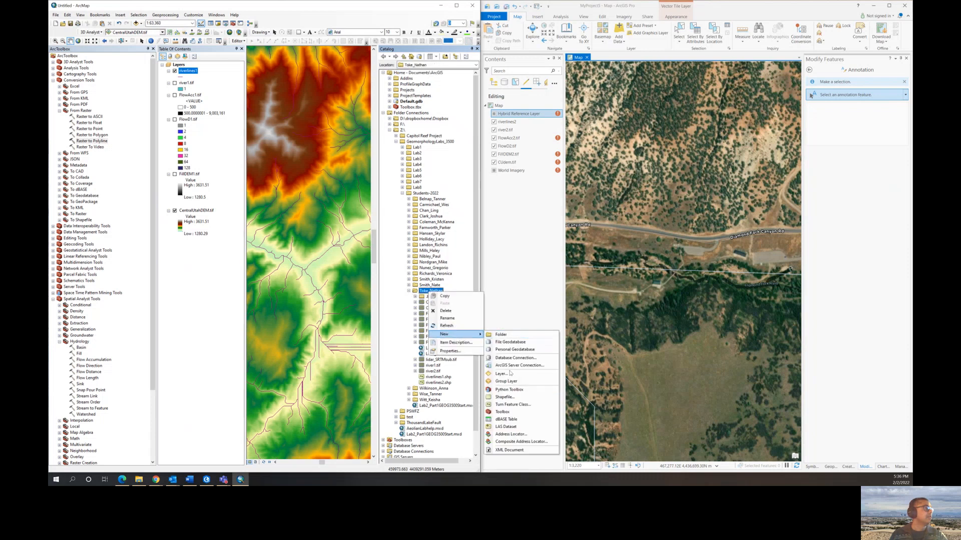
pyautogui.click(507, 397)
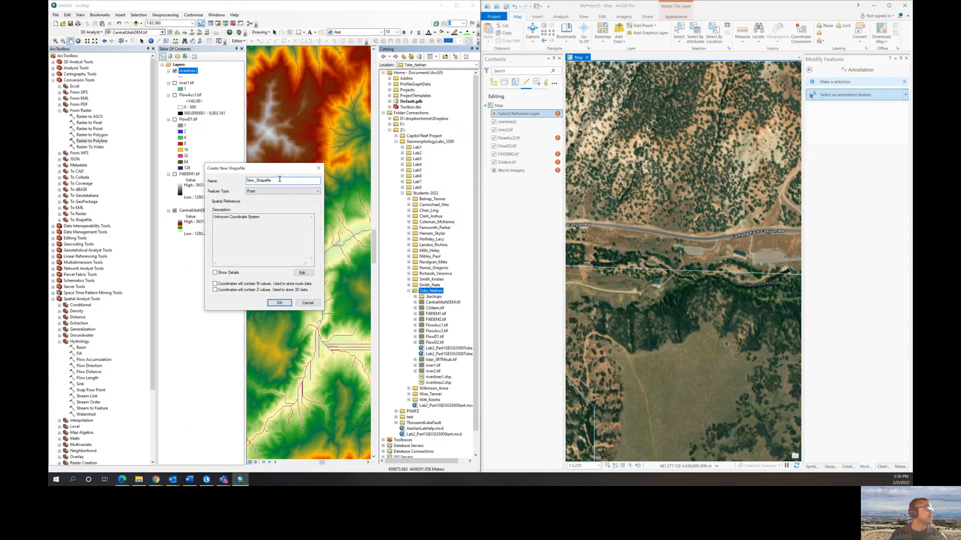
pyautogui.write('Gages')
pyautogui.click(304, 273)
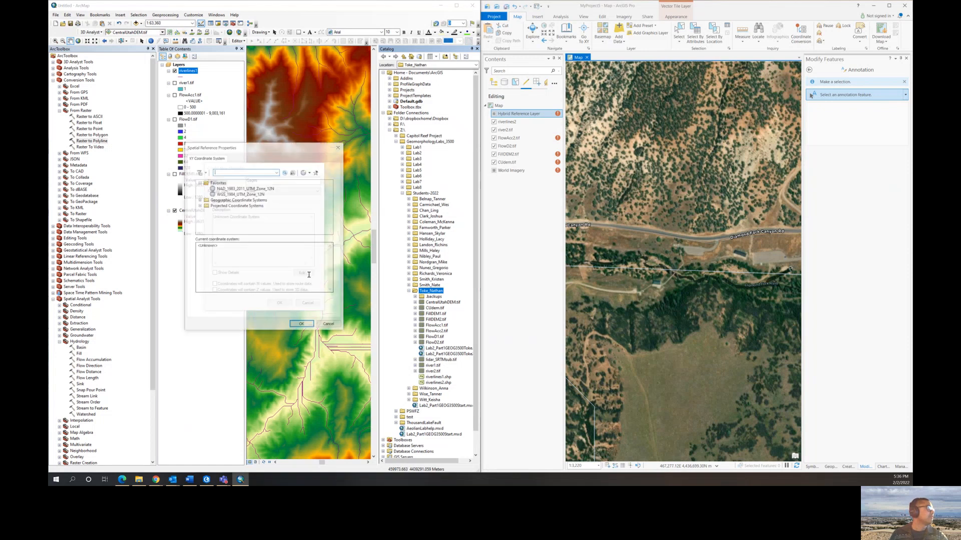
pyautogui.click(217, 189)
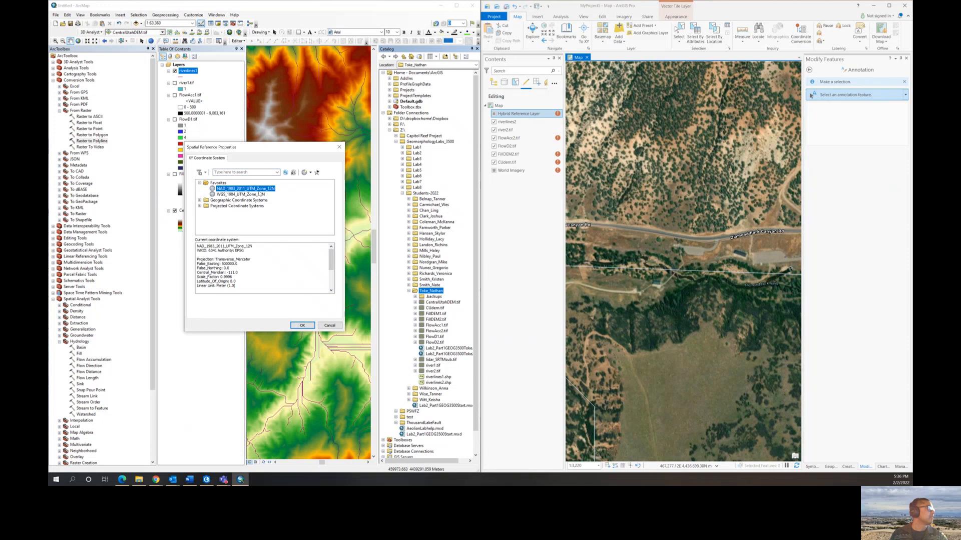
pyautogui.click(302, 326)
pyautogui.click(288, 303)
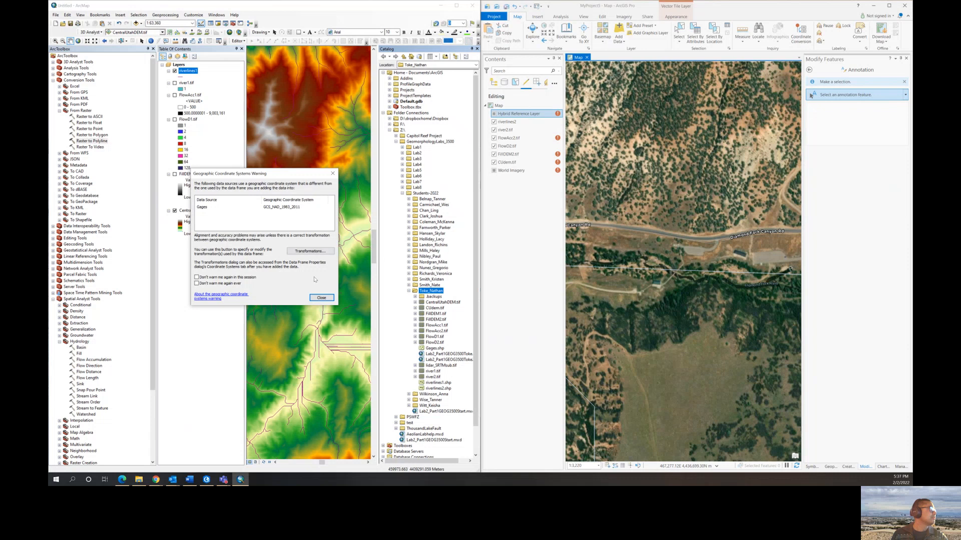
pyautogui.click(321, 297)
# Remove the Gages layer from the map and delete Gages.shp from the student's folder.
pyautogui.rightClick(180, 77)
pyautogui.rightClick(183, 72)
pyautogui.click(195, 82)
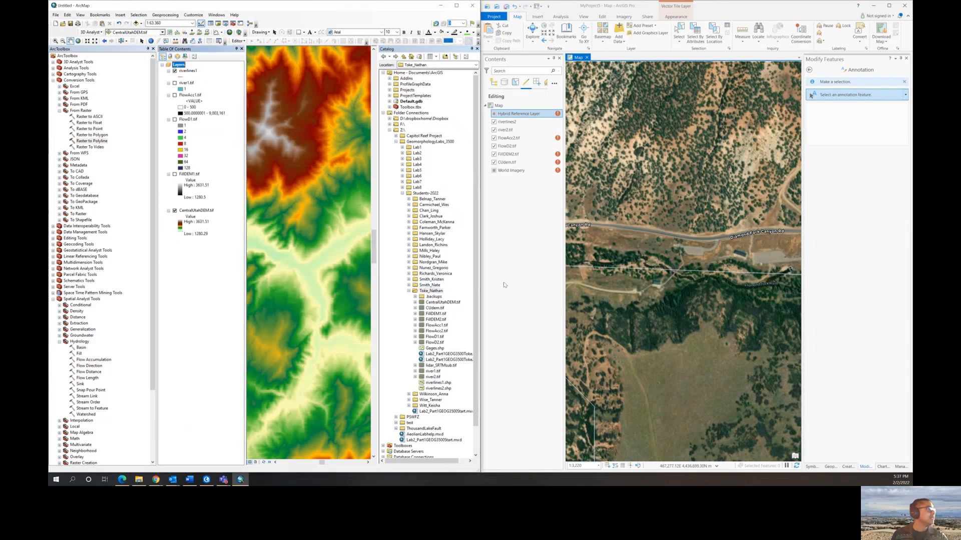
pyautogui.rightClick(433, 293)
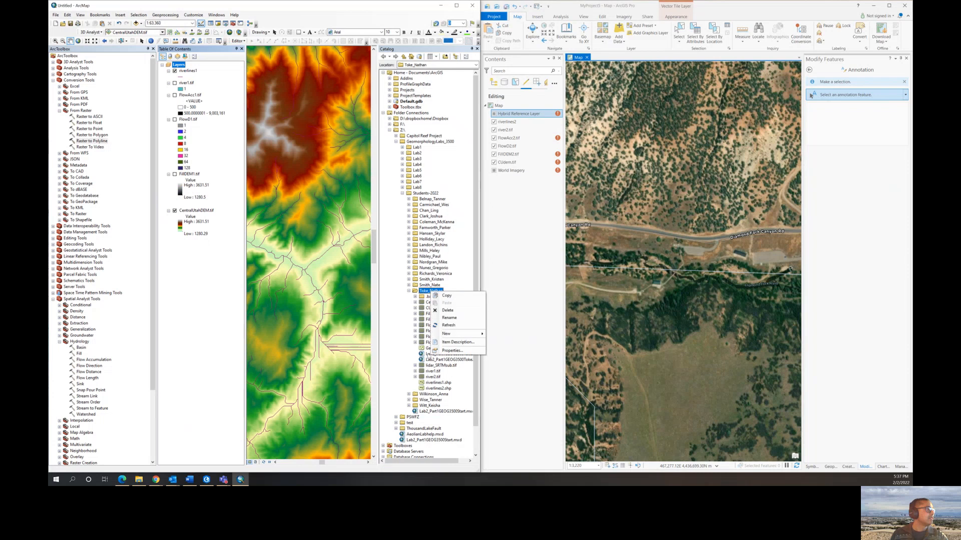
pyautogui.rightClick(429, 348)
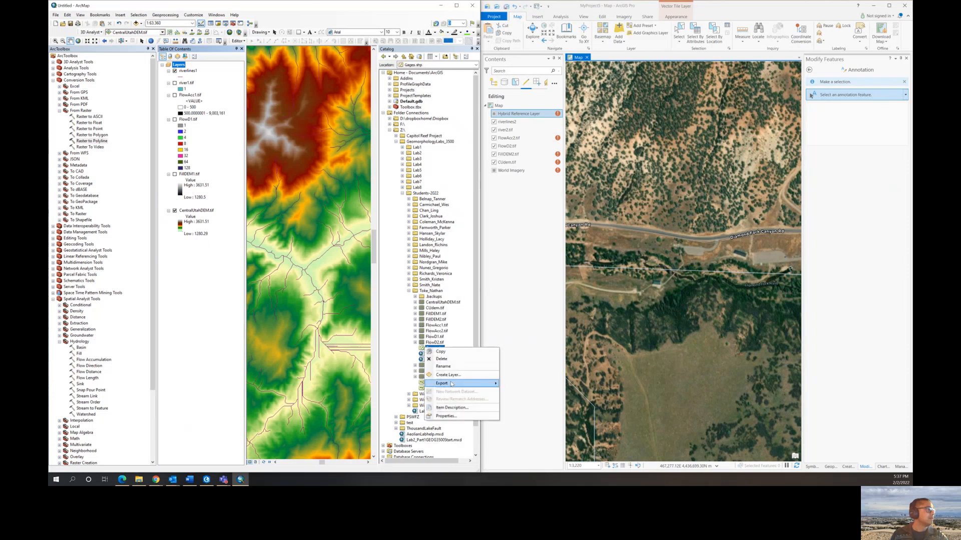
pyautogui.click(440, 359)
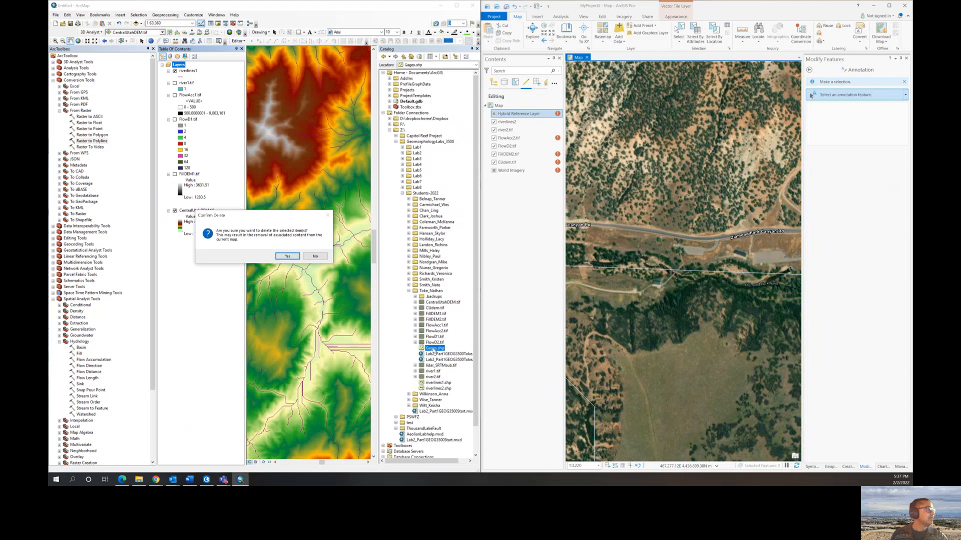
pyautogui.click(288, 256)
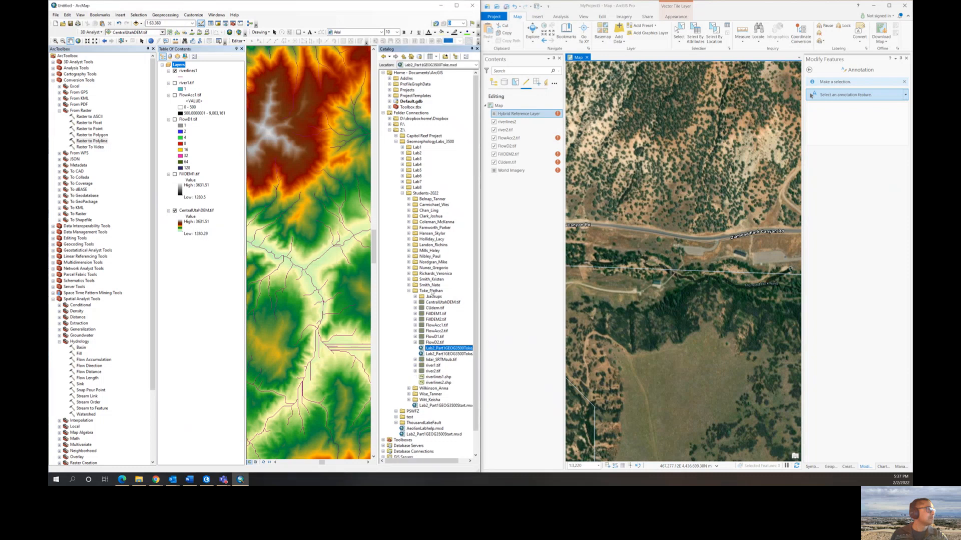
# Start a new point shapefile named gages in the student's folder.
pyautogui.rightClick(431, 293)
pyautogui.moveTo(458, 332)
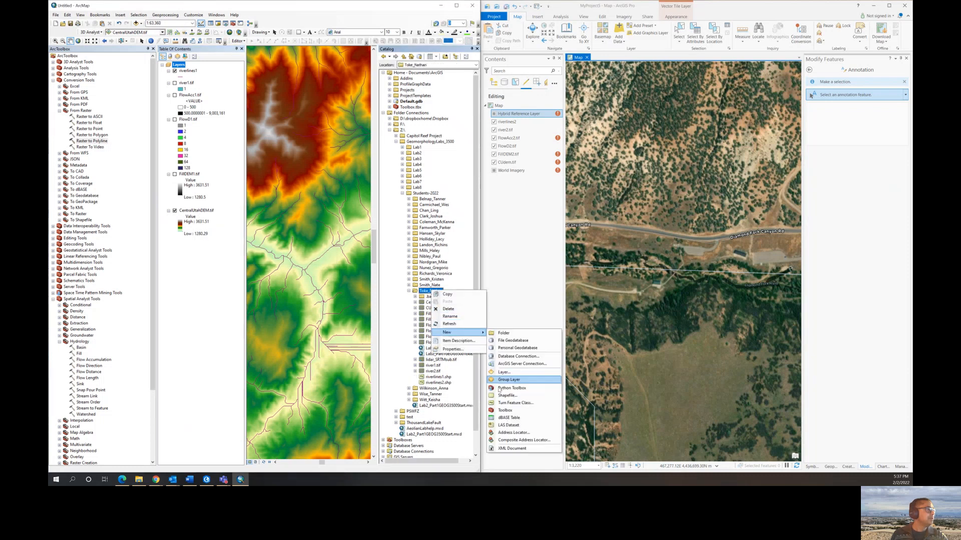
pyautogui.click(504, 396)
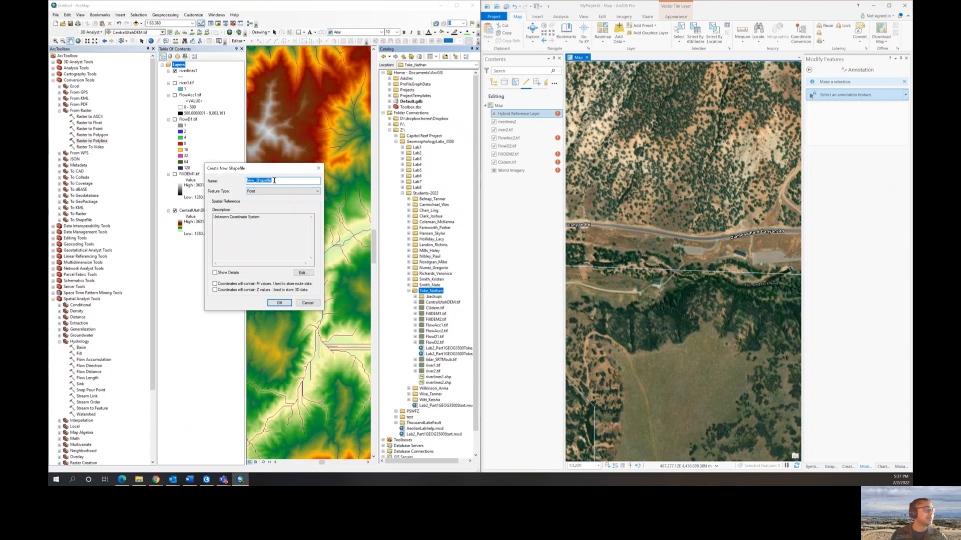
pyautogui.write('riverg')
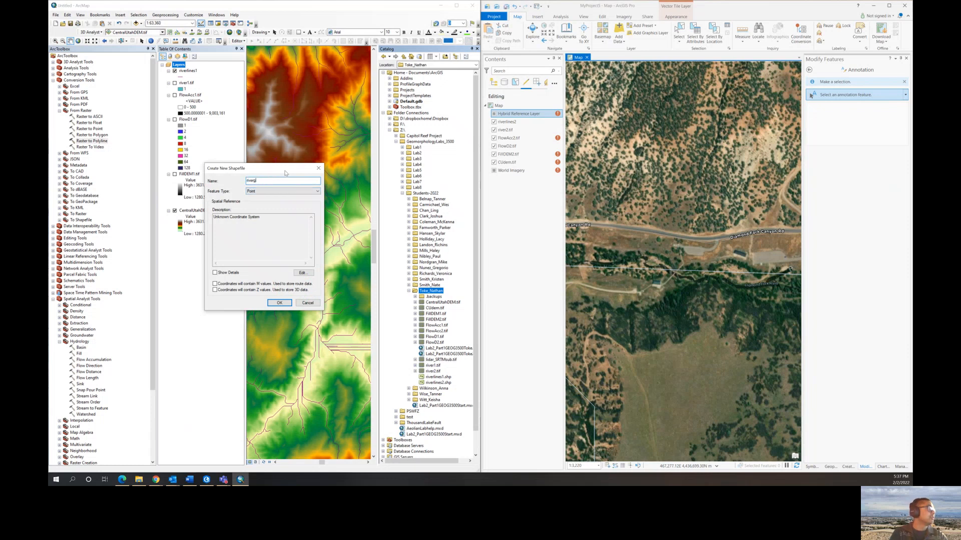
pyautogui.write('ages')
# Import the new shapefile's coordinate system from river2.tif and create the shapefile.
pyautogui.click(302, 273)
pyautogui.click(311, 172)
pyautogui.click(315, 186)
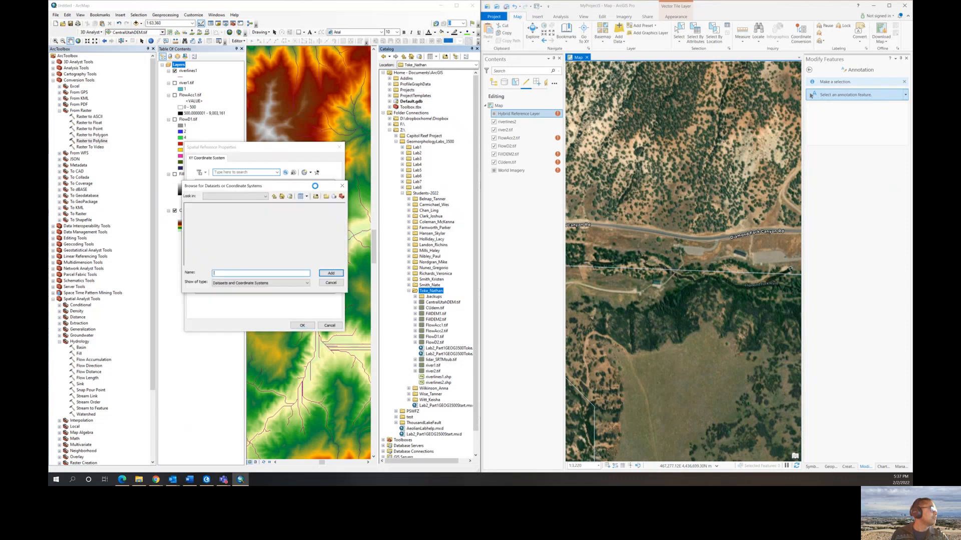
pyautogui.click(241, 218)
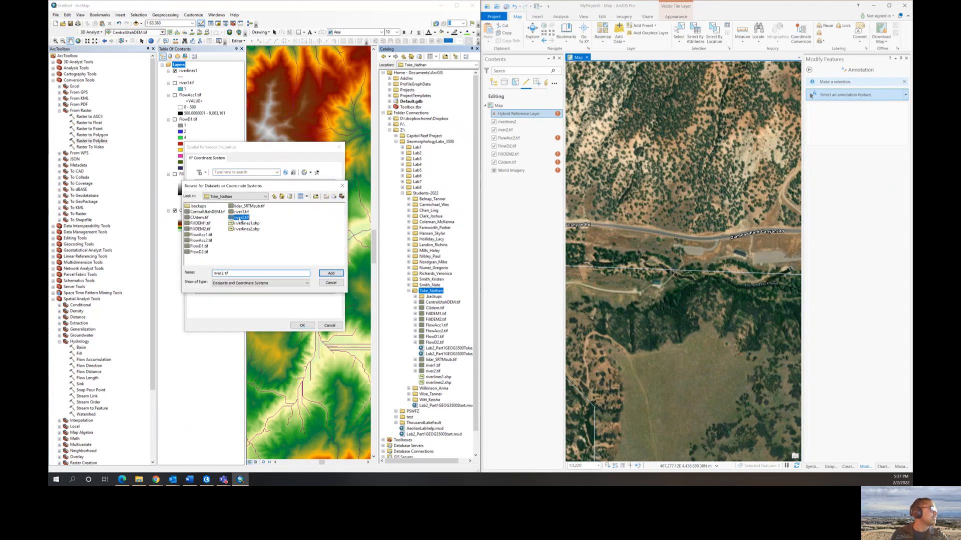
pyautogui.click(333, 275)
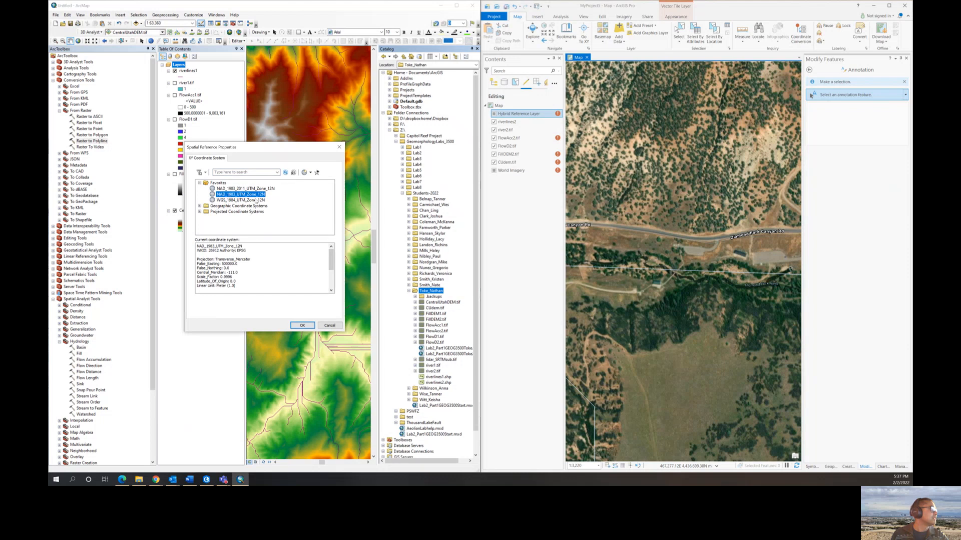
pyautogui.click(296, 327)
pyautogui.click(279, 304)
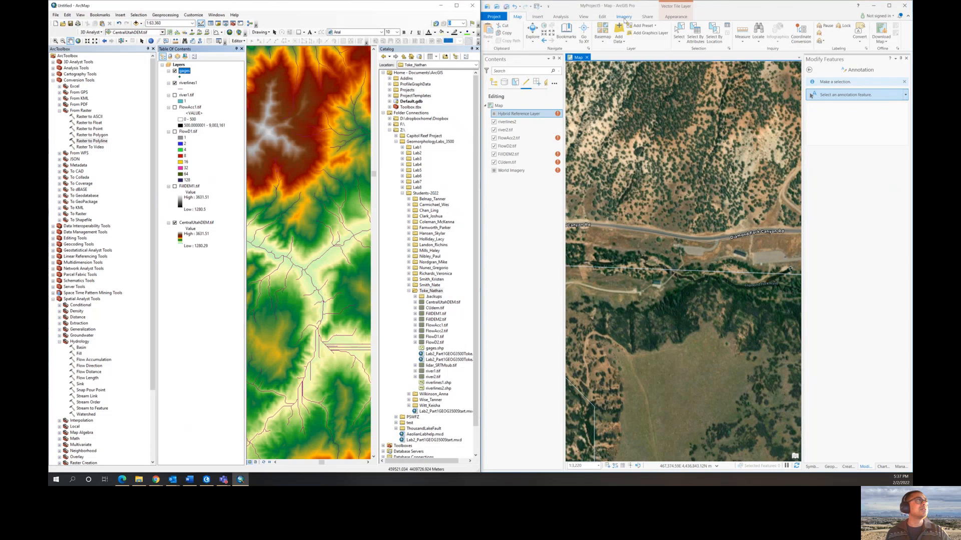
# Switch to ArcGIS Pro and search the student's folder for the gages shapefile among the data available to add.
pyautogui.click(620, 39)
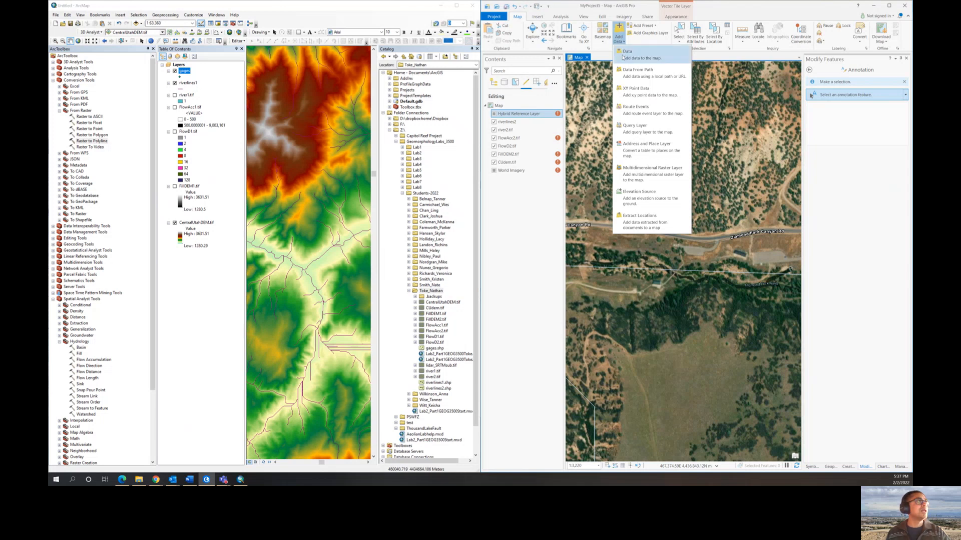
pyautogui.click(624, 55)
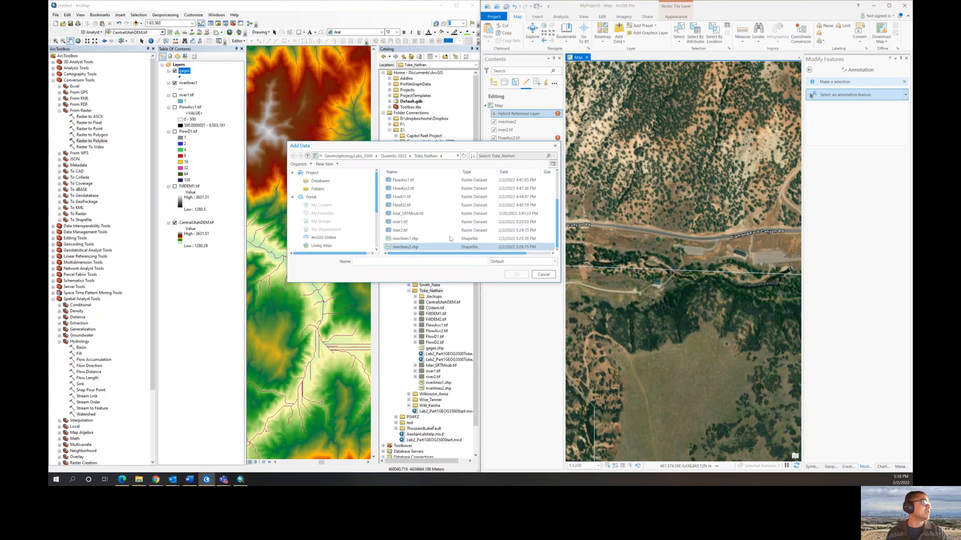
pyautogui.scroll(2, 440, 230)
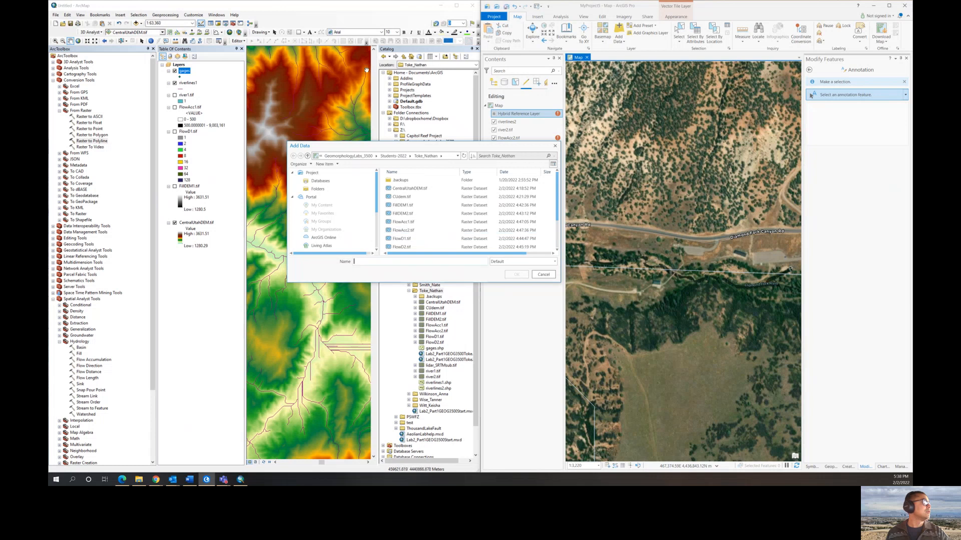
pyautogui.scroll(-2, 448, 200)
pyautogui.rightClick(550, 229)
pyautogui.click(549, 208)
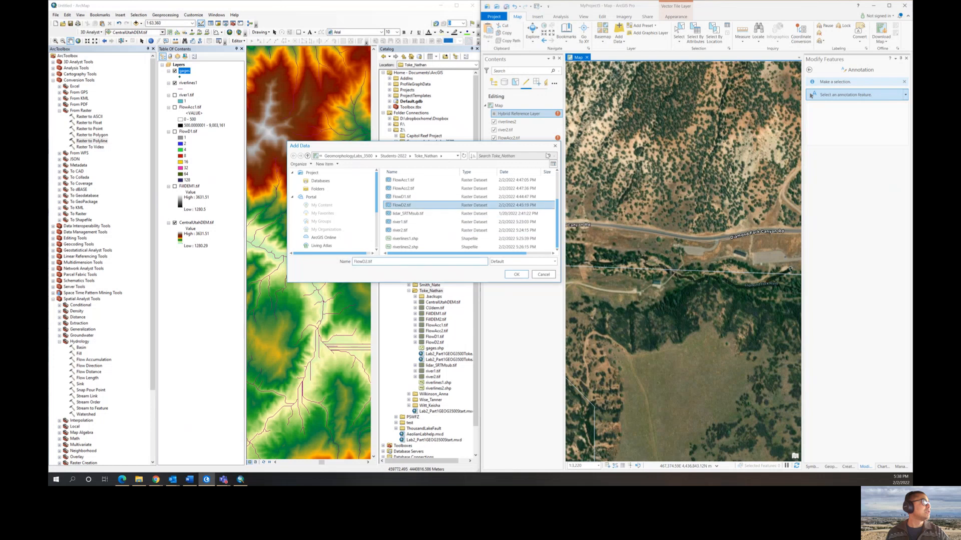
pyautogui.moveTo(541, 149); pyautogui.dragTo(305, 2)
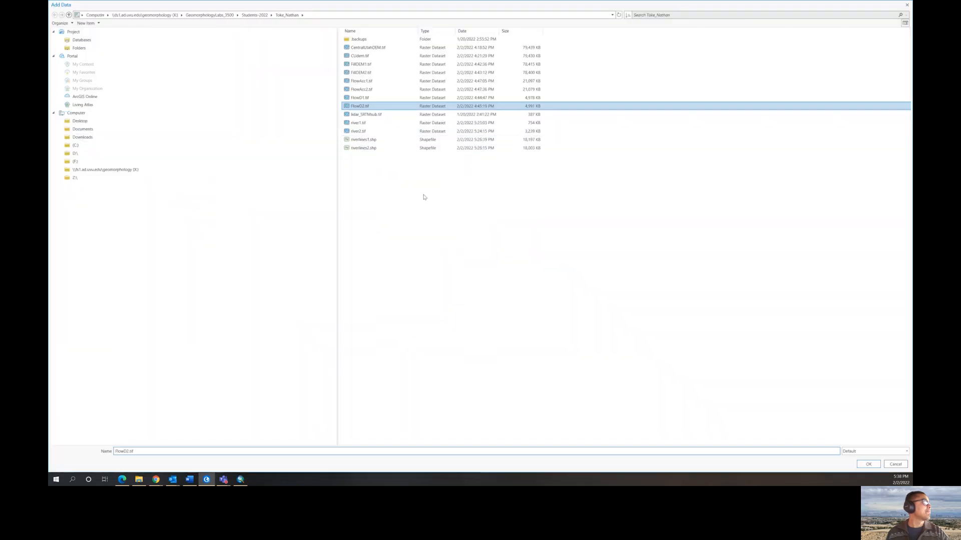
# Reload the student's folder by way of Students-2022, recheck it for the gages shapefile, and close without adding data.
pyautogui.rightClick(424, 196)
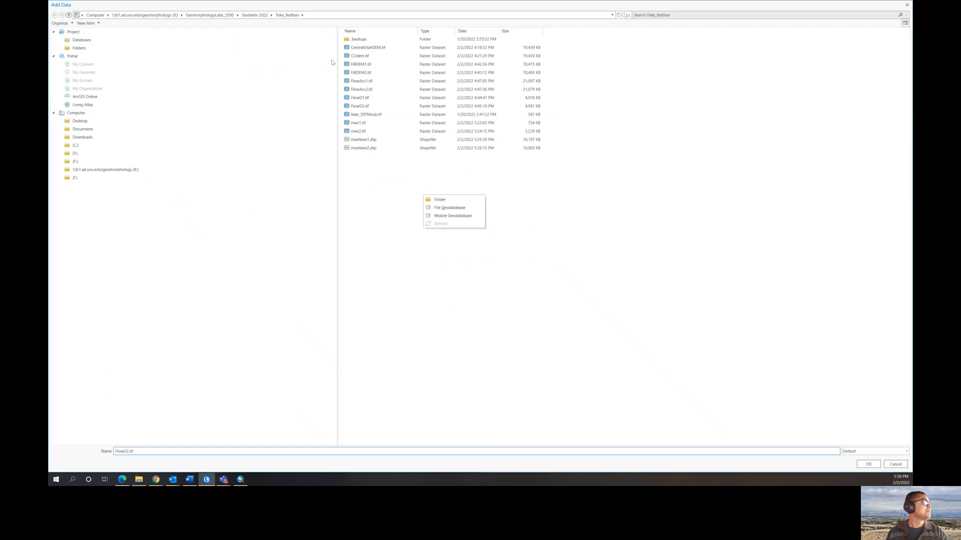
pyautogui.click(282, 16)
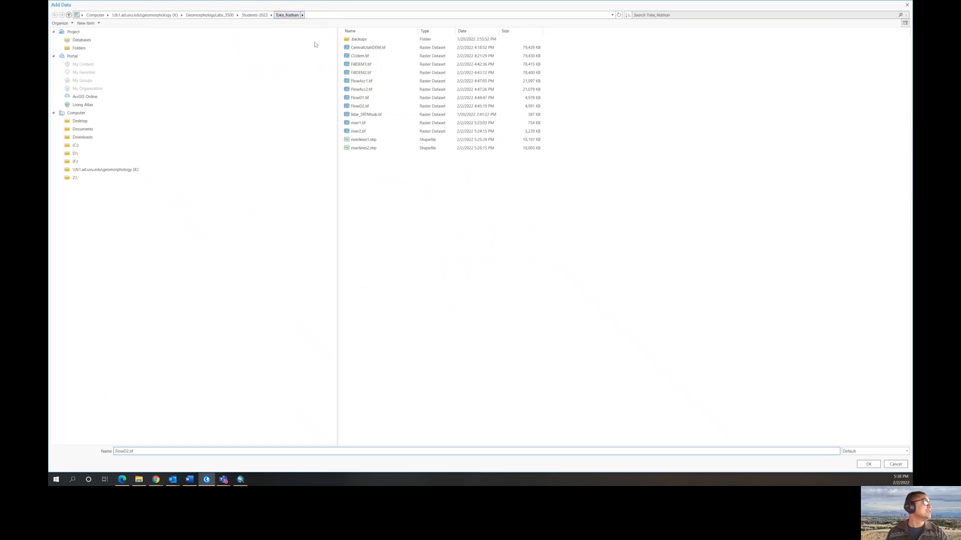
pyautogui.click(364, 148)
pyautogui.click(365, 141)
pyautogui.rightClick(379, 165)
pyautogui.click(339, 167)
pyautogui.click(255, 14)
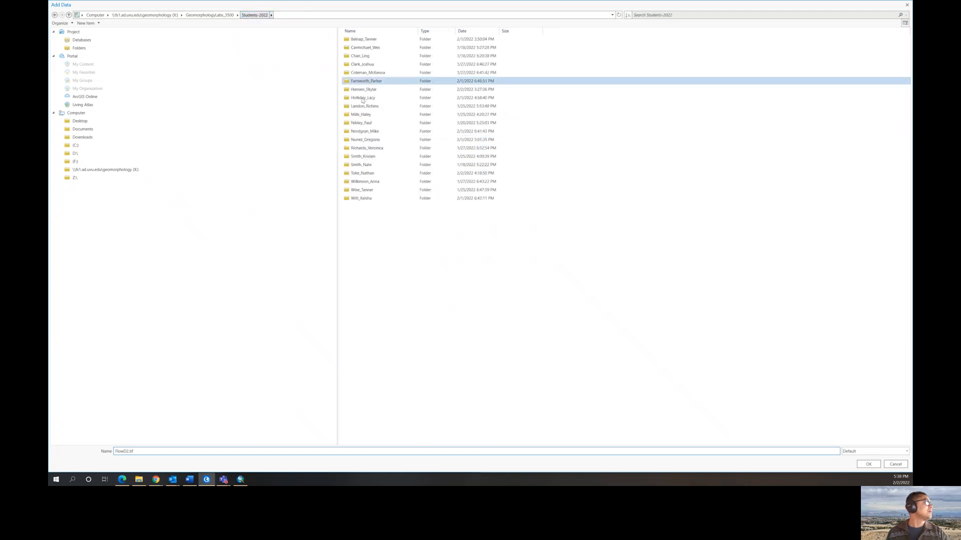
pyautogui.doubleClick(363, 173)
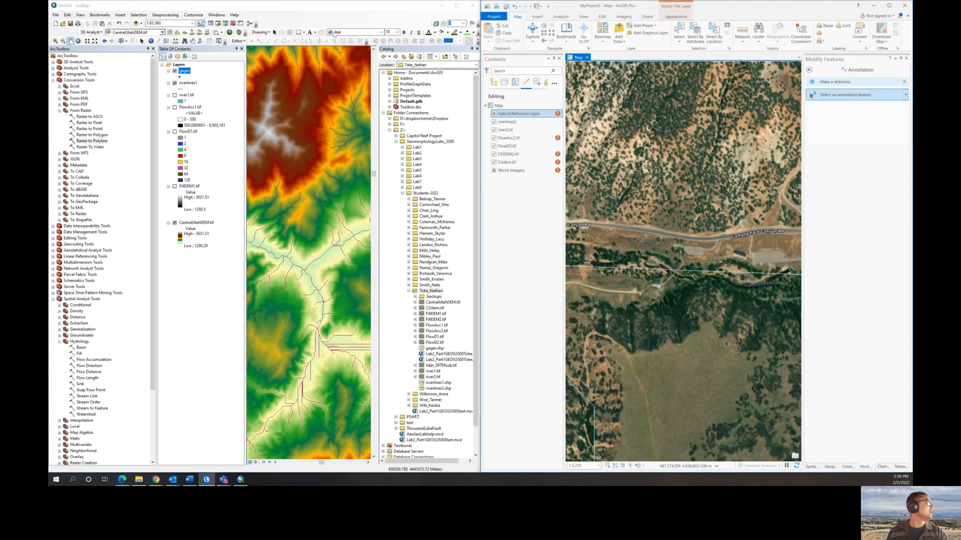
pyautogui.click(907, 5)
# Switch to ArcMap and remove the gages layer from the map.
pyautogui.rightClick(184, 72)
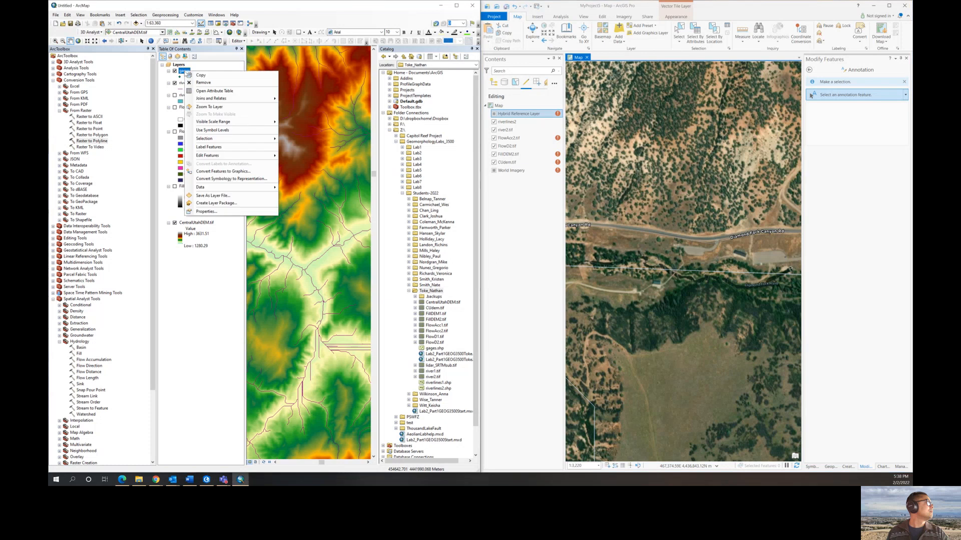
pyautogui.moveTo(224, 191)
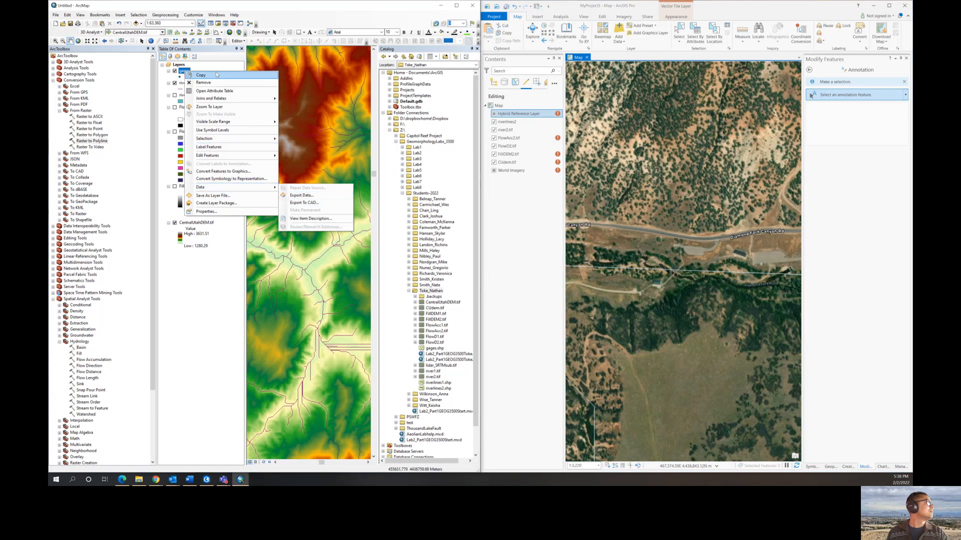
pyautogui.click(204, 82)
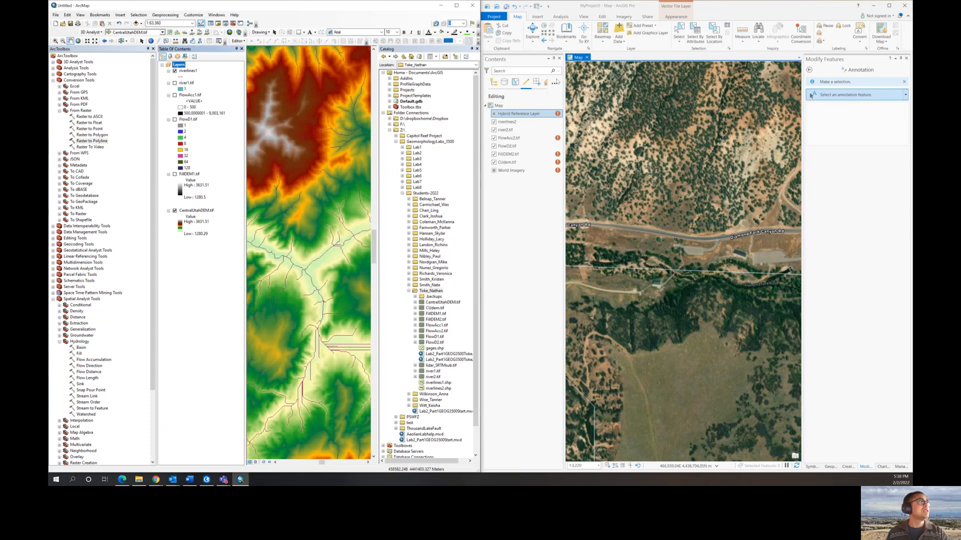
# In ArcGIS Pro, create a new file geodatabase in the student's folder while browsing for data to add.
pyautogui.click(614, 34)
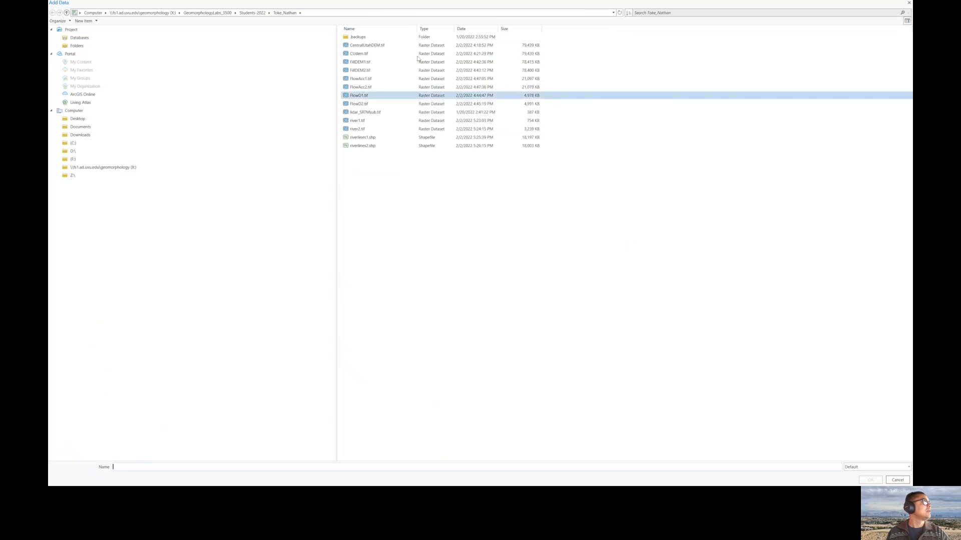
pyautogui.rightClick(398, 181)
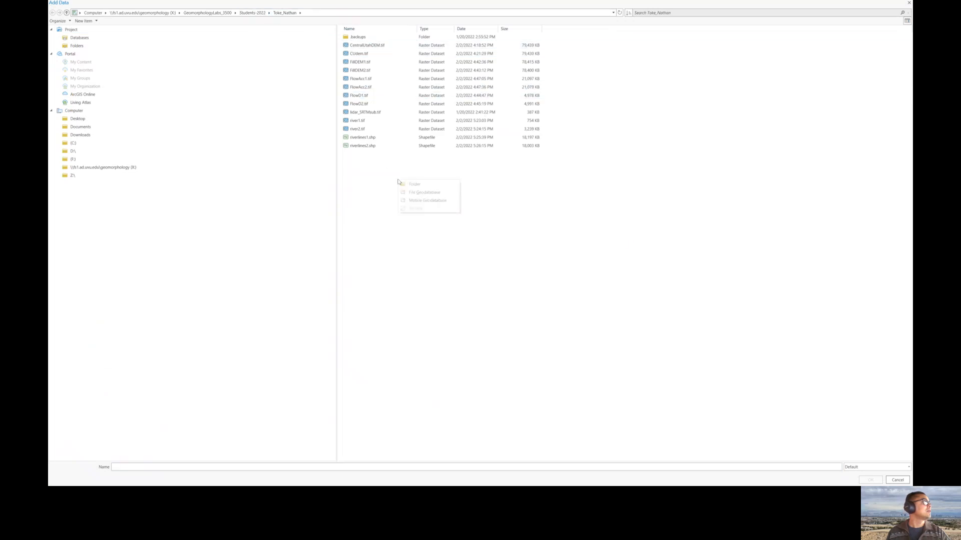
pyautogui.click(417, 201)
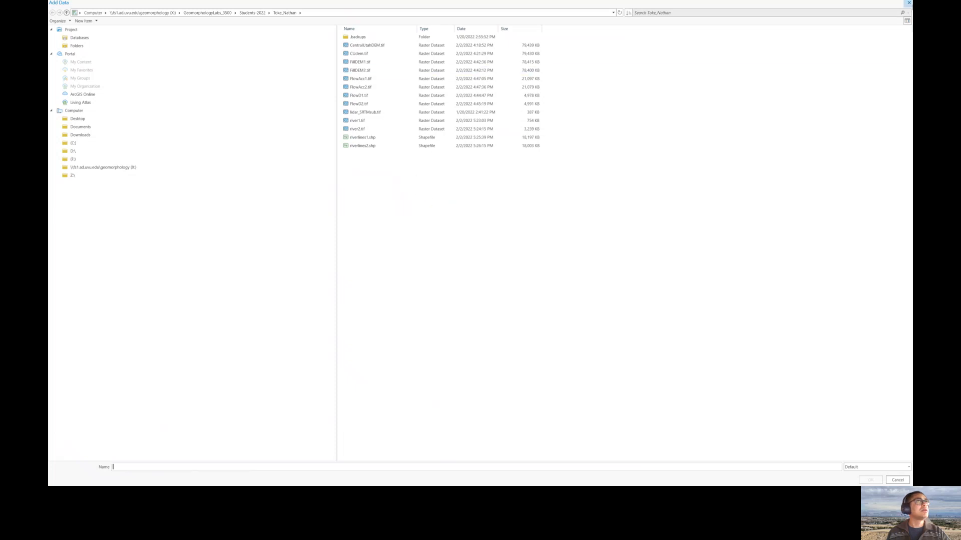
pyautogui.click(909, 3)
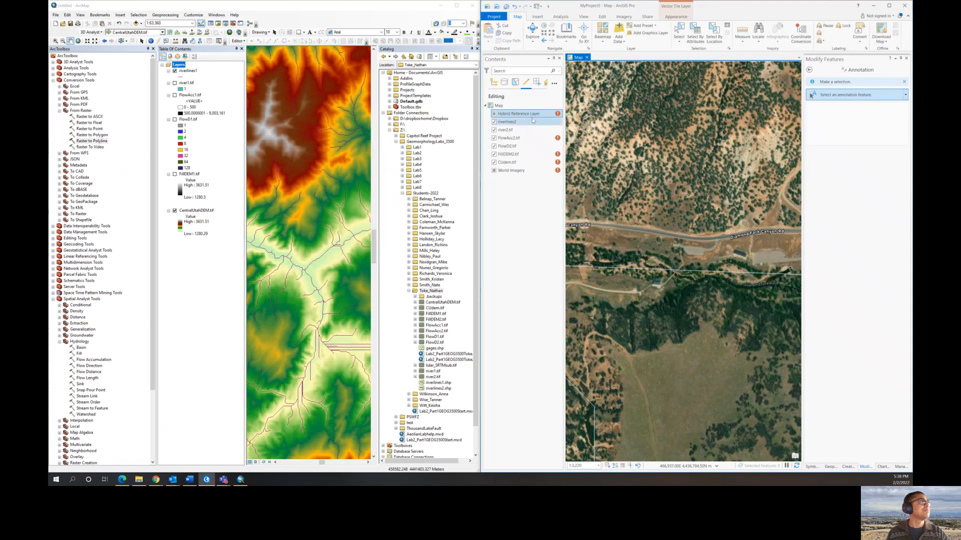
# Inspect the contents of New File Geodatabase.gdb in the student's folder and close without adding data.
pyautogui.click(619, 34)
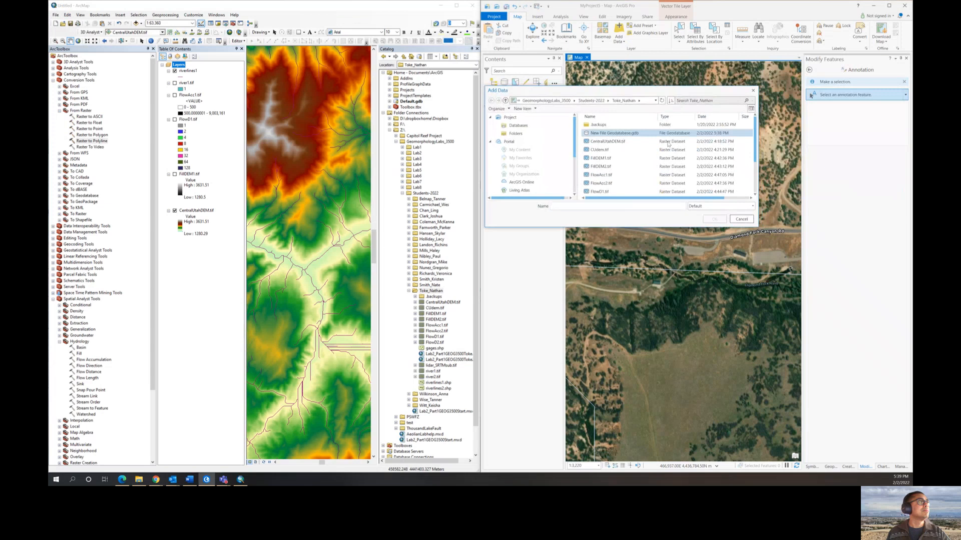
pyautogui.doubleClick(614, 134)
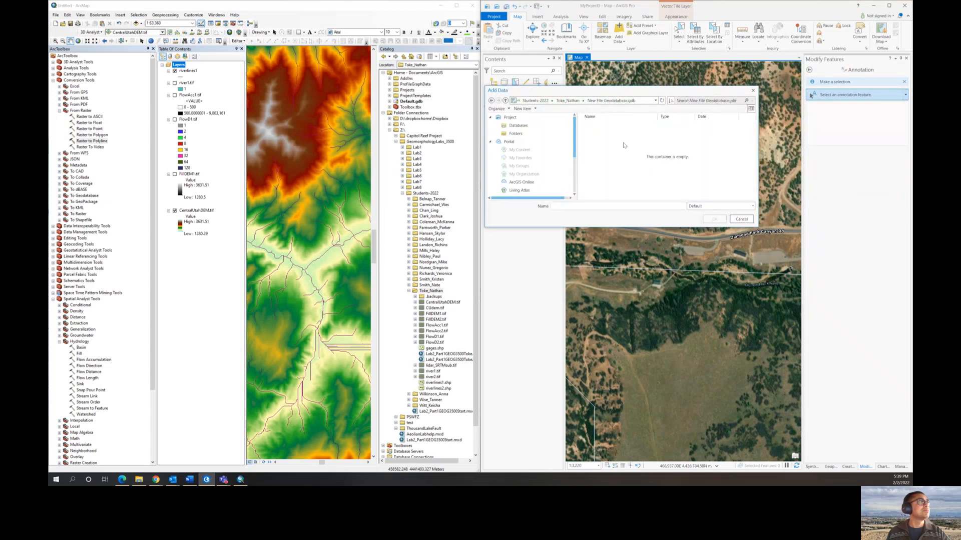
pyautogui.click(752, 90)
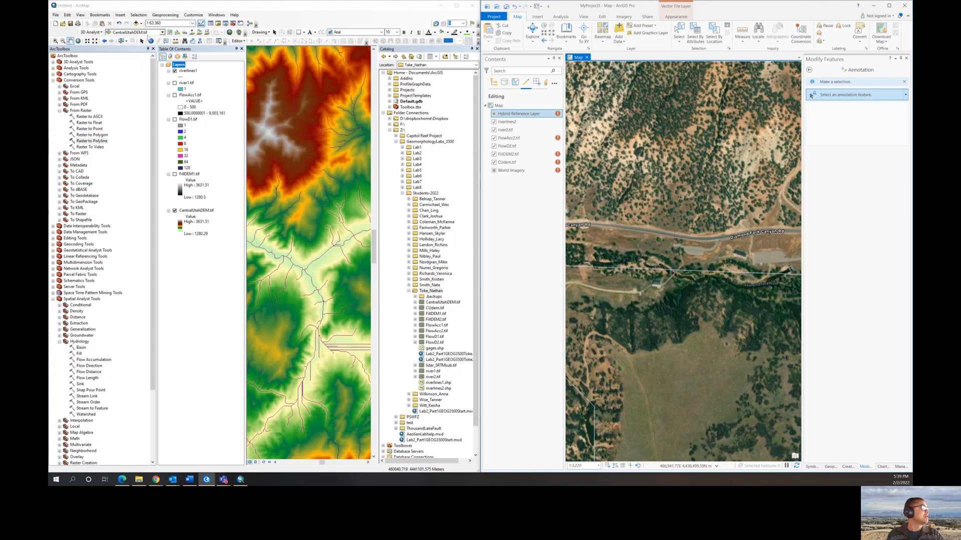
# Switch to ArcMap and add gages.shp from the student's folder to the map.
pyautogui.click(136, 23)
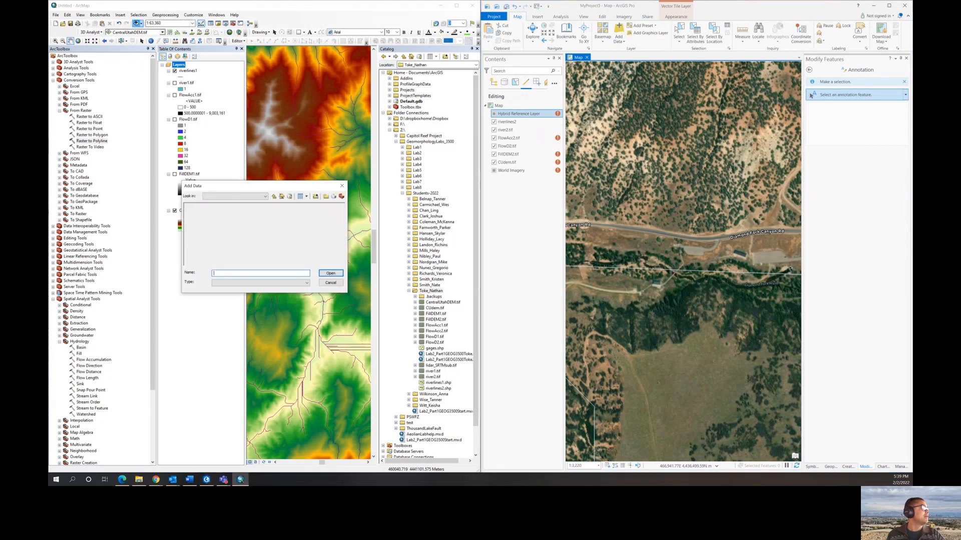
pyautogui.click(251, 213)
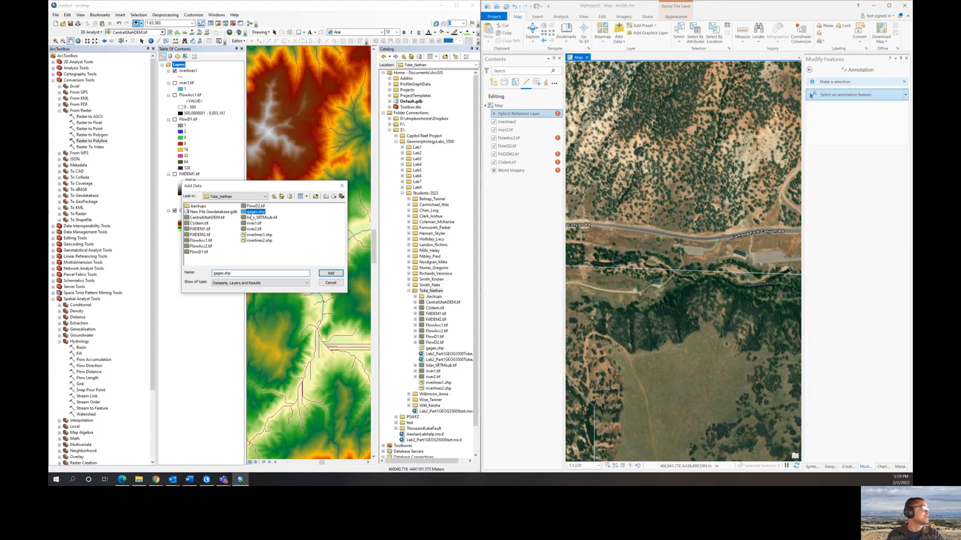
pyautogui.click(330, 273)
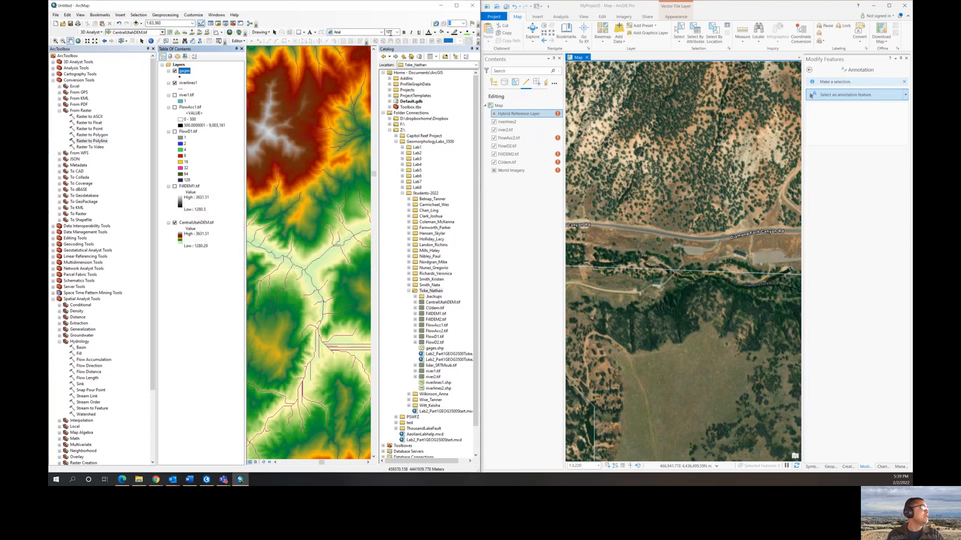
# Start an editing session in ArcMap and close the Catalog and ArcToolbox panes.
pyautogui.click(237, 42)
pyautogui.click(241, 48)
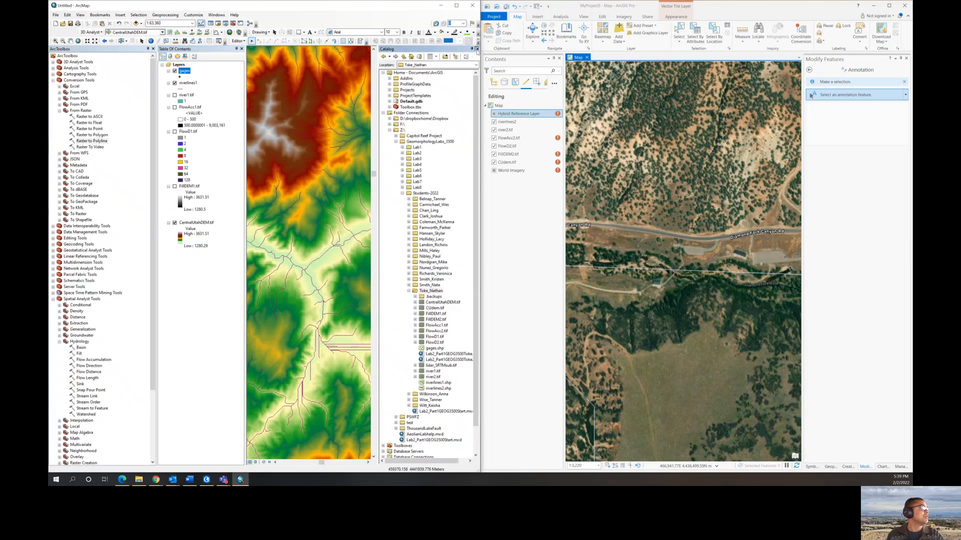
pyautogui.click(477, 49)
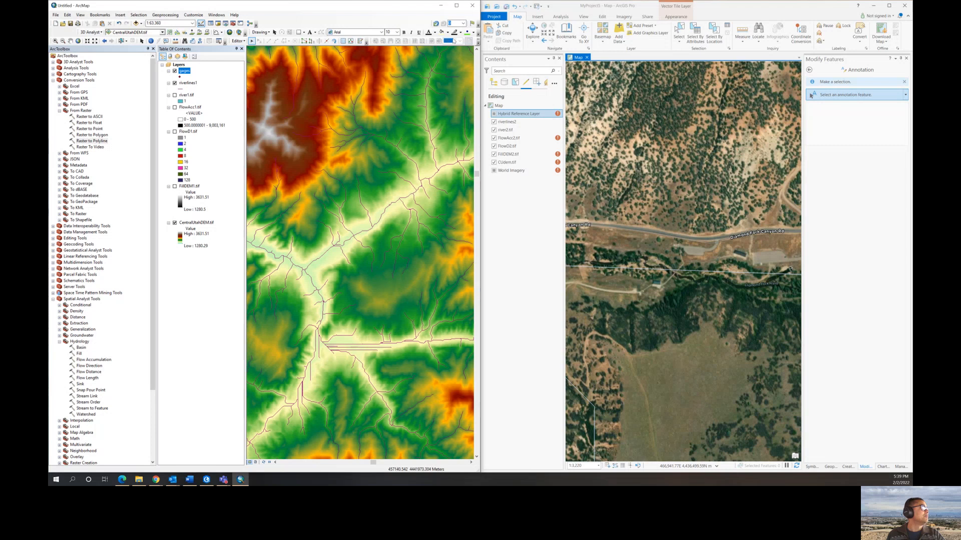
pyautogui.click(154, 48)
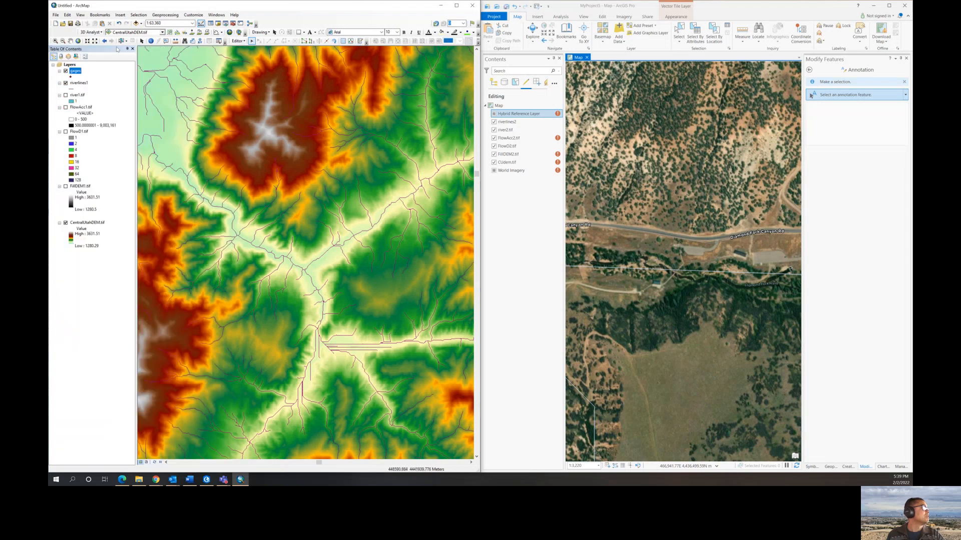
# Compare the river network around the Diamond Fork Canyon Rd junction in ArcMap and ArcGIS Pro to locate the gauge site.
pyautogui.click(71, 41)
pyautogui.moveTo(401, 211); pyautogui.dragTo(215, 225)
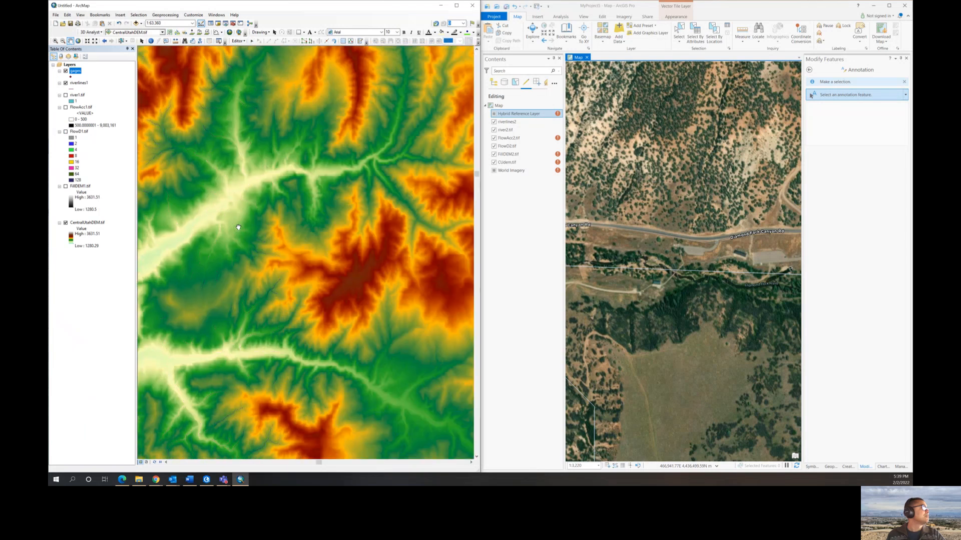
pyautogui.moveTo(369, 184); pyautogui.dragTo(448, 198)
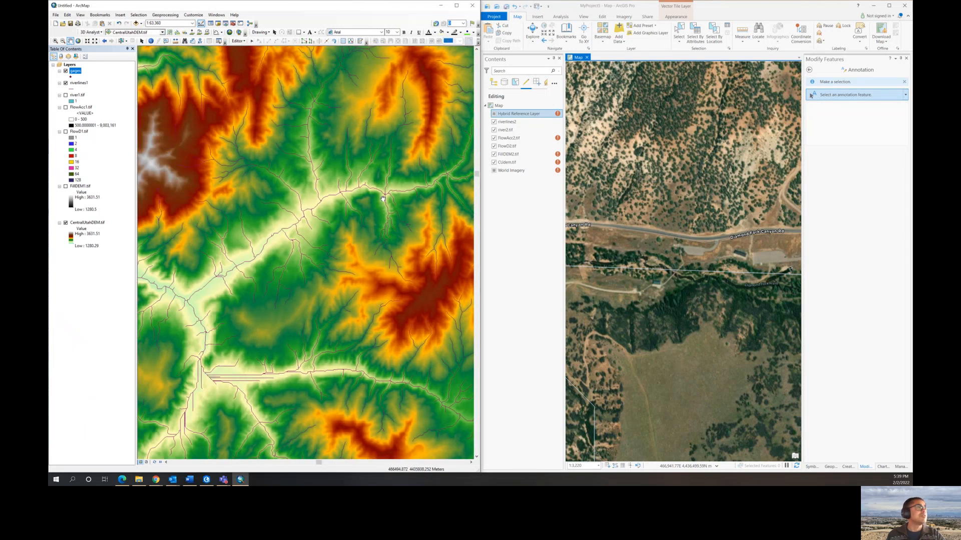
pyautogui.moveTo(708, 293); pyautogui.dragTo(669, 268)
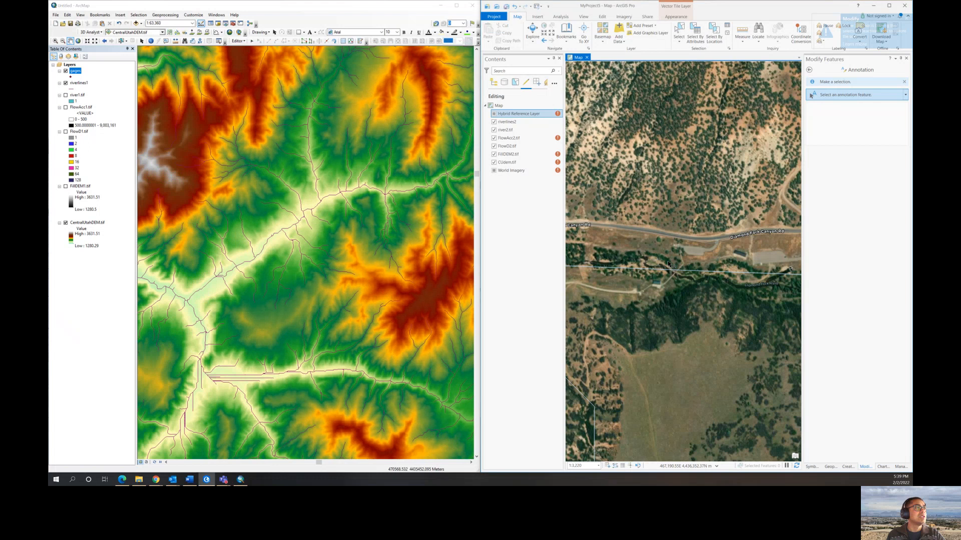
pyautogui.scroll(-3, 669, 266)
pyautogui.scroll(-4, 669, 264)
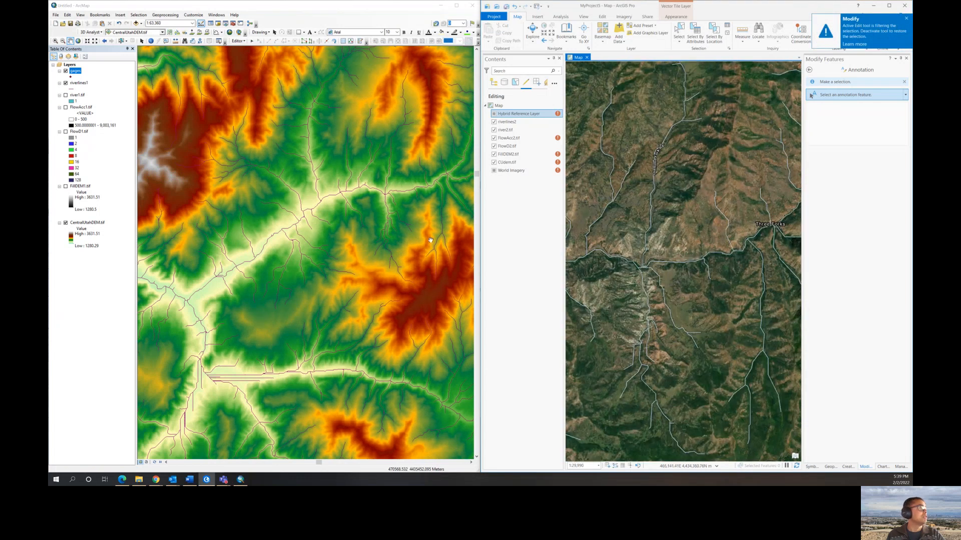
pyautogui.scroll(3, 386, 195)
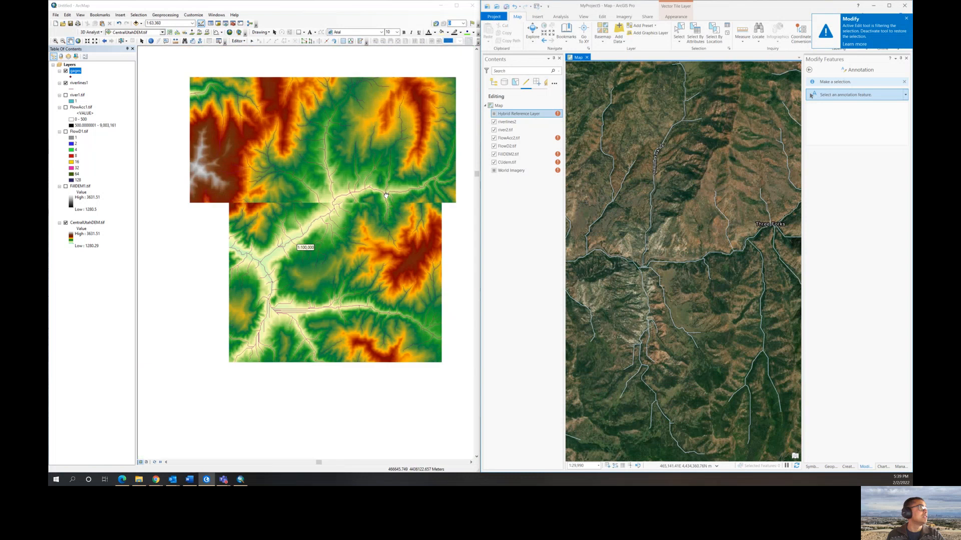
pyautogui.scroll(1, 387, 193)
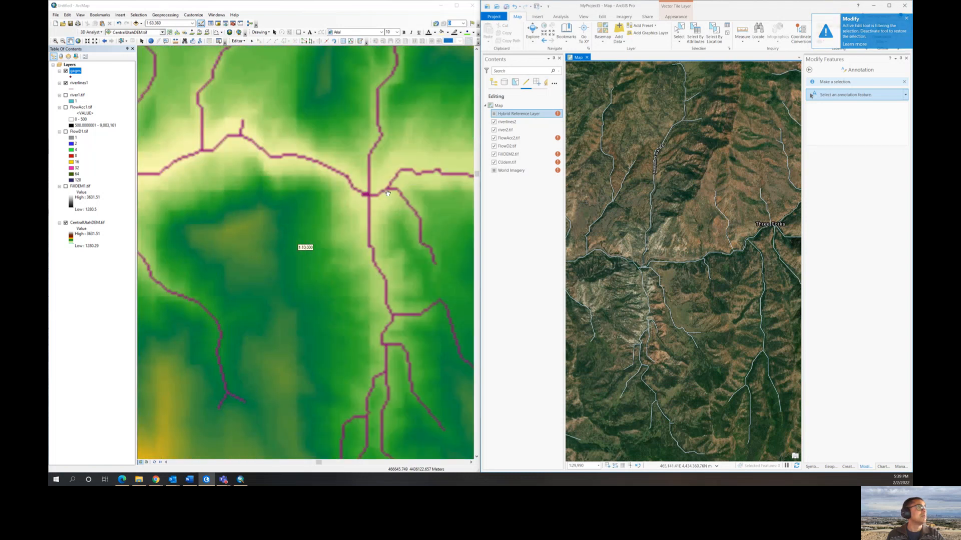
pyautogui.scroll(3, 664, 267)
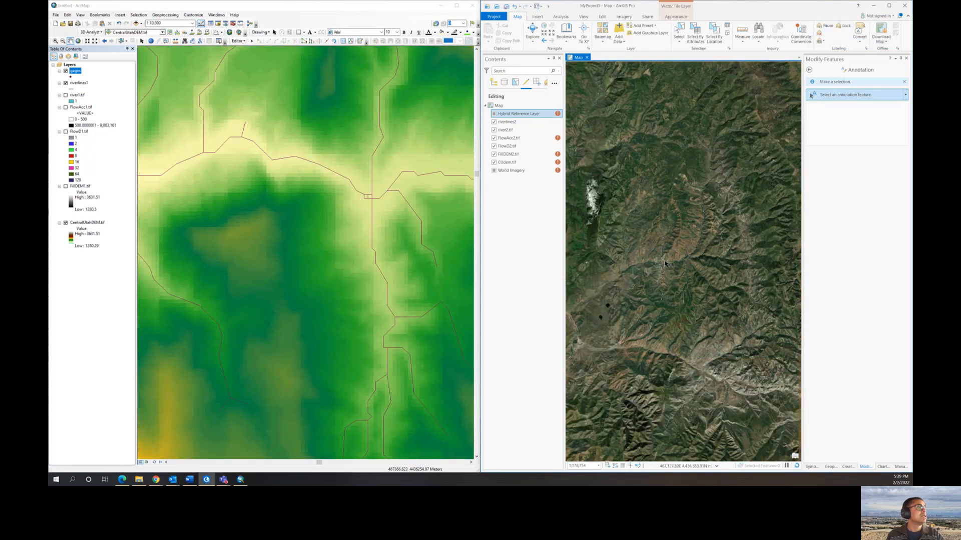
pyautogui.scroll(3, 683, 291)
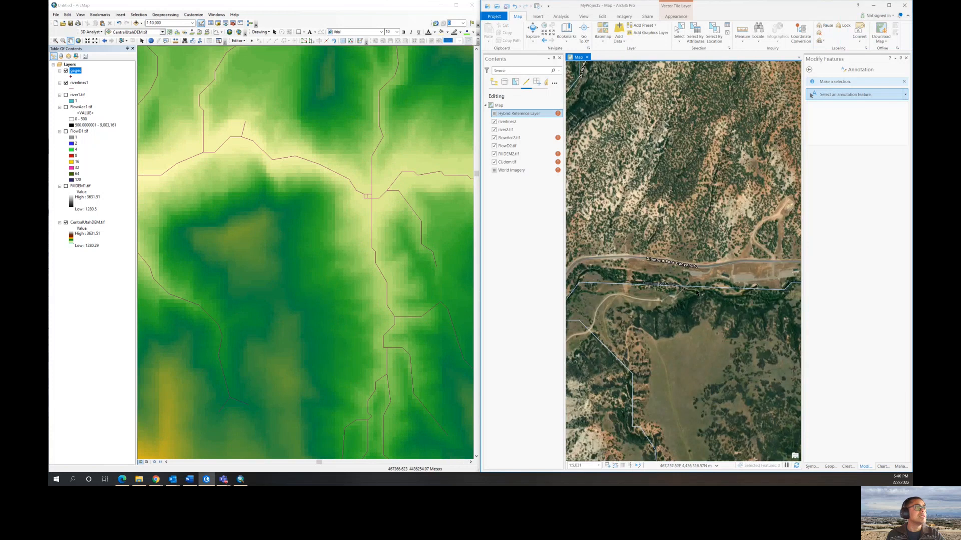
pyautogui.scroll(2, 660, 289)
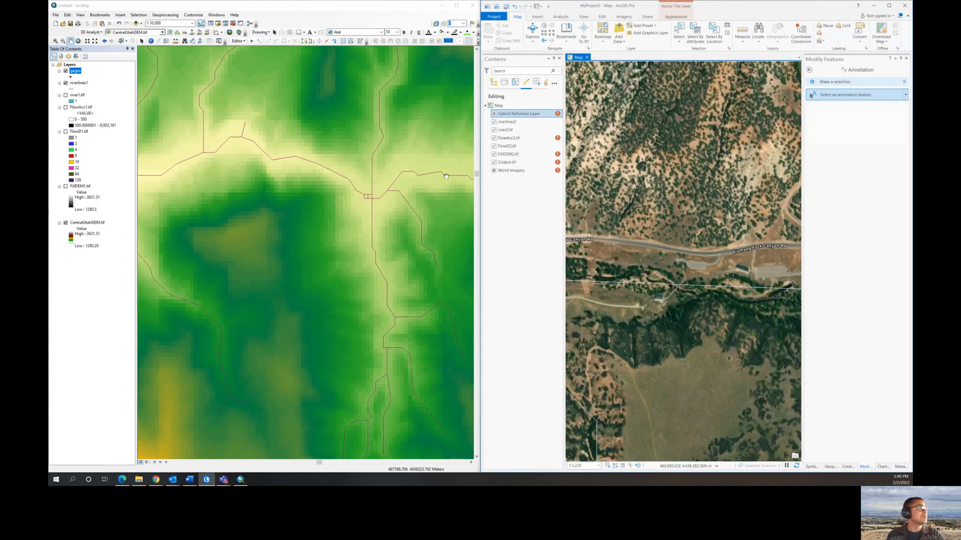
pyautogui.scroll(-2, 663, 296)
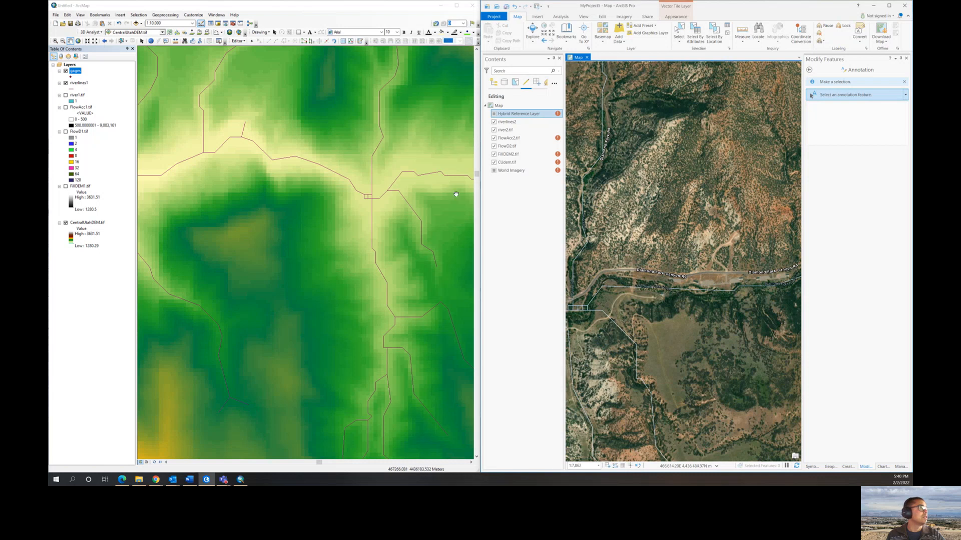
pyautogui.moveTo(456, 194); pyautogui.dragTo(337, 210)
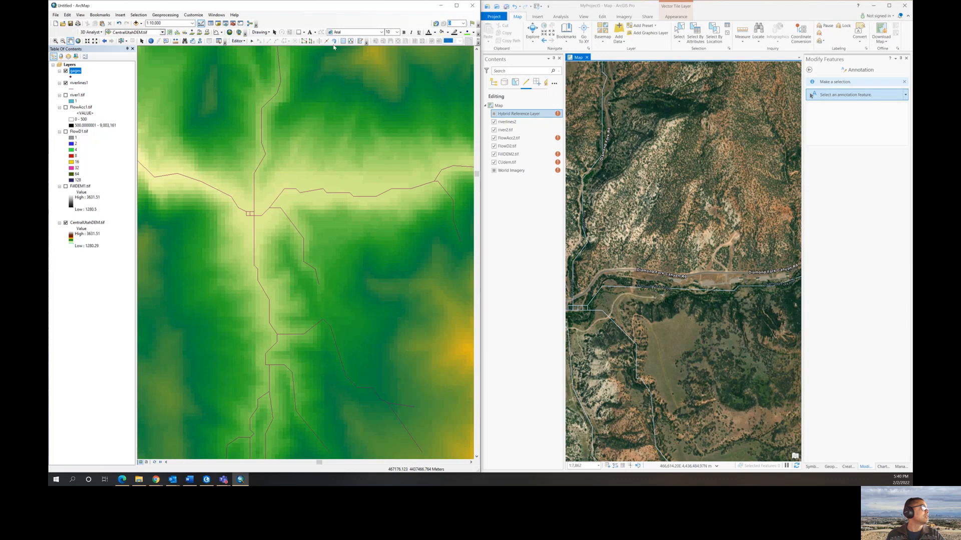
# Create a gages point snapped to the riverlines1 edge on the Diamond Fork river, just east of the river junction.
pyautogui.click(360, 41)
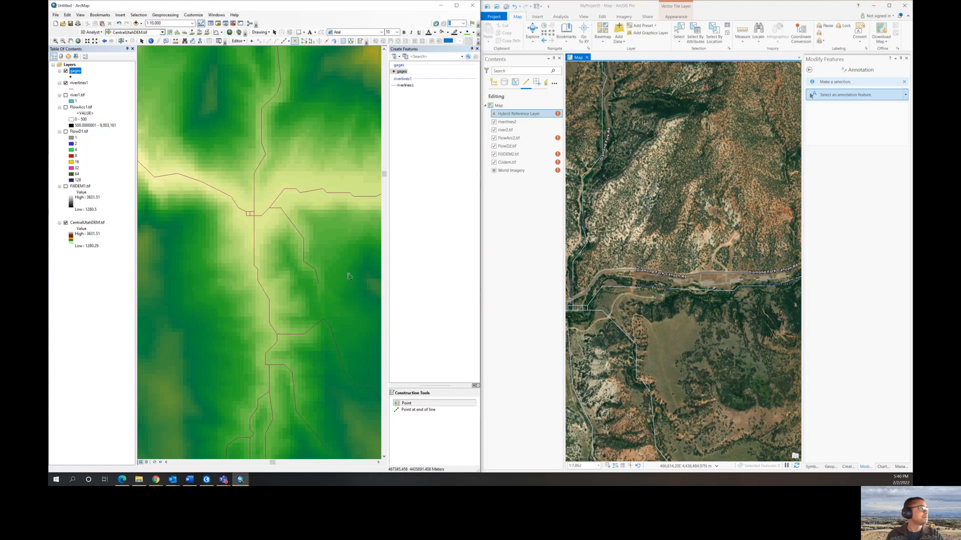
pyautogui.click(378, 463)
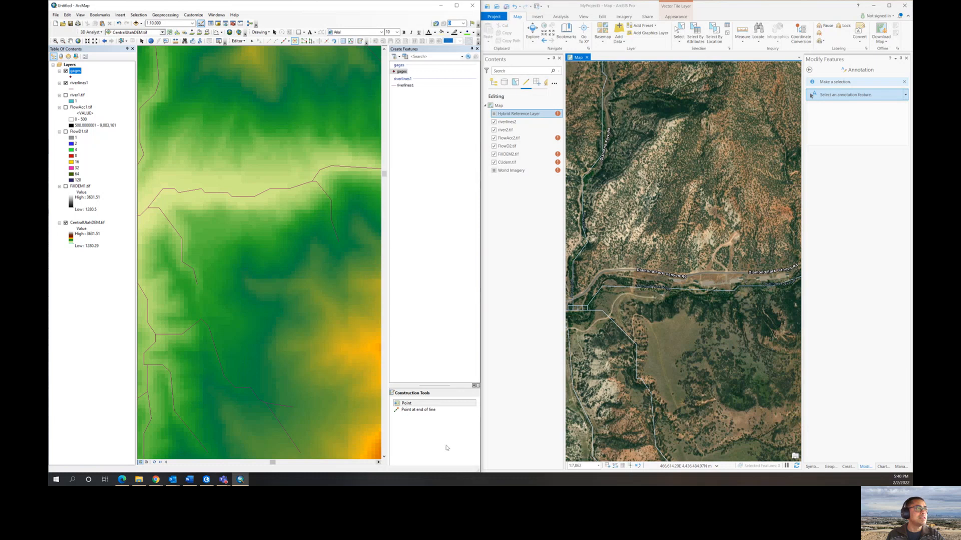
pyautogui.click(258, 314)
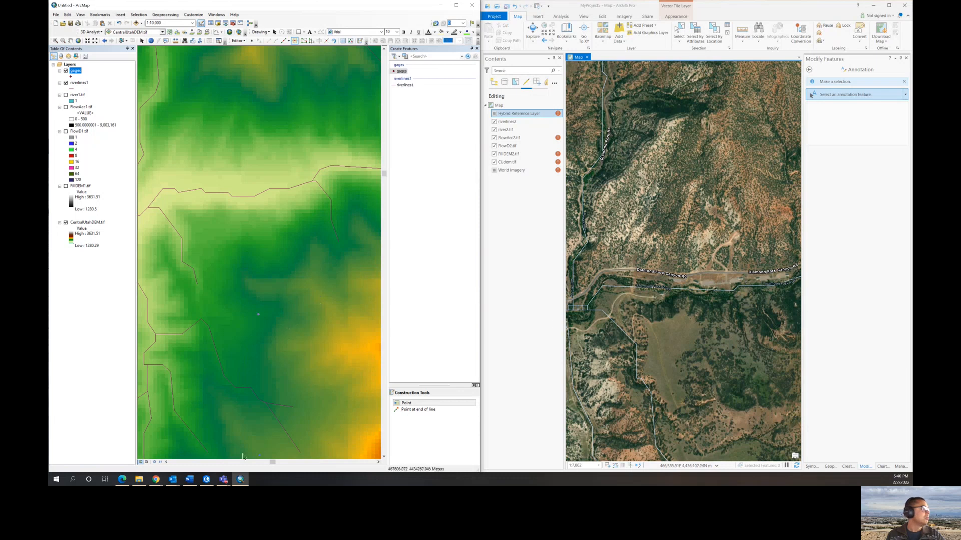
pyautogui.click(166, 462)
pyautogui.click(166, 462)
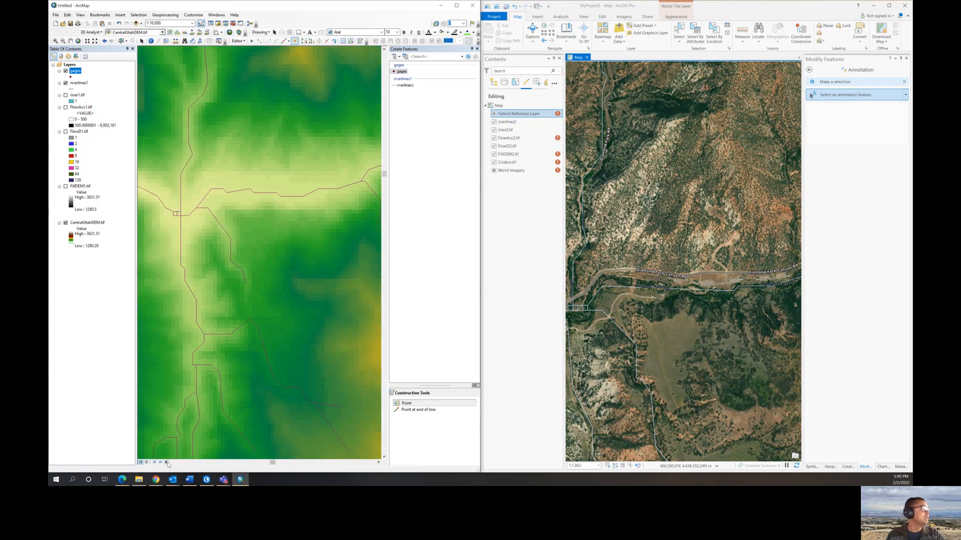
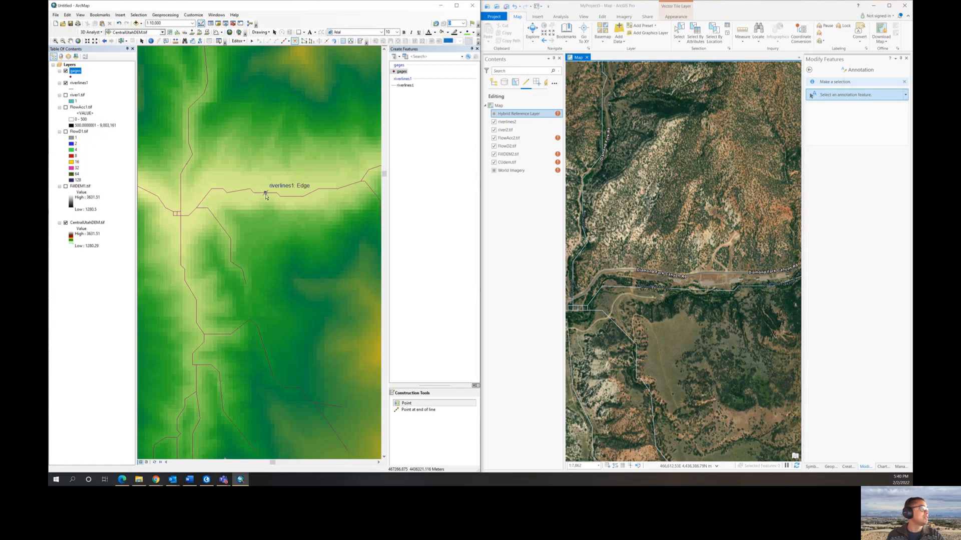
pyautogui.click(265, 194)
# Save the edits to the gages layer and stop the editing session.
pyautogui.click(238, 40)
pyautogui.click(248, 64)
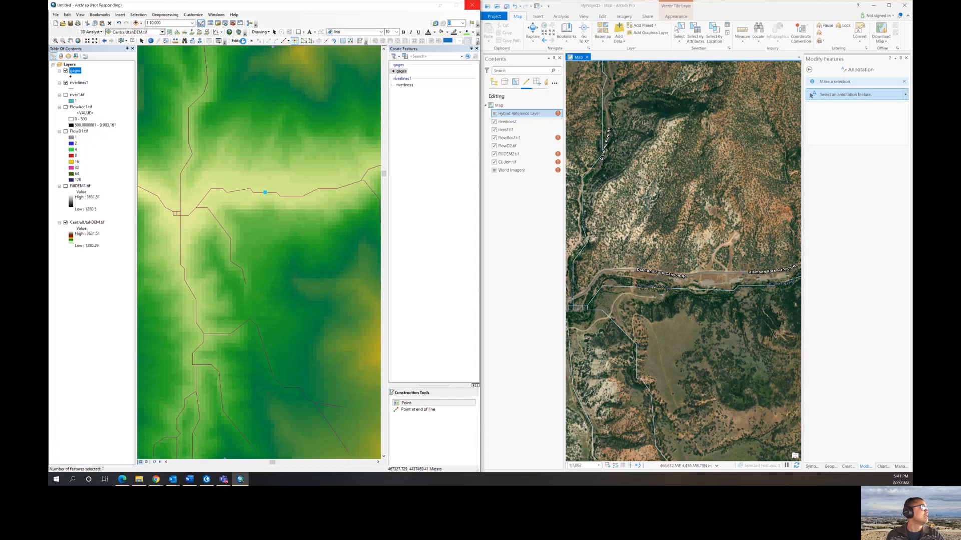
pyautogui.click(242, 41)
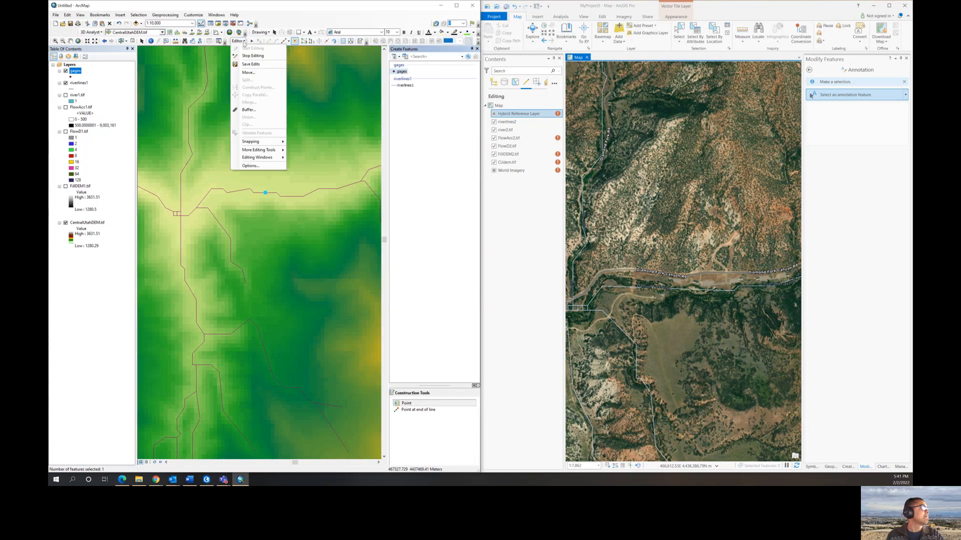
pyautogui.click(252, 57)
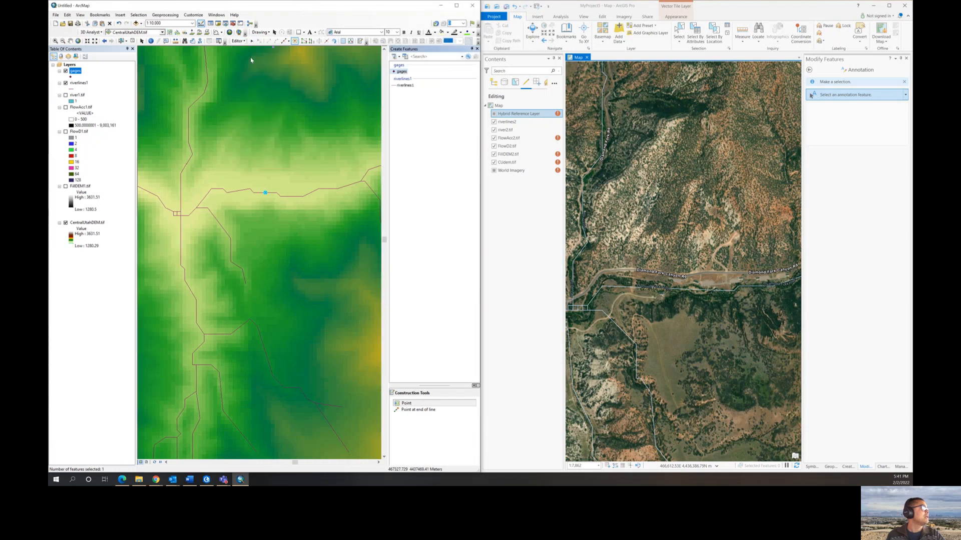
# Open the gages attribute table and add a text field called Name.
pyautogui.rightClick(84, 73)
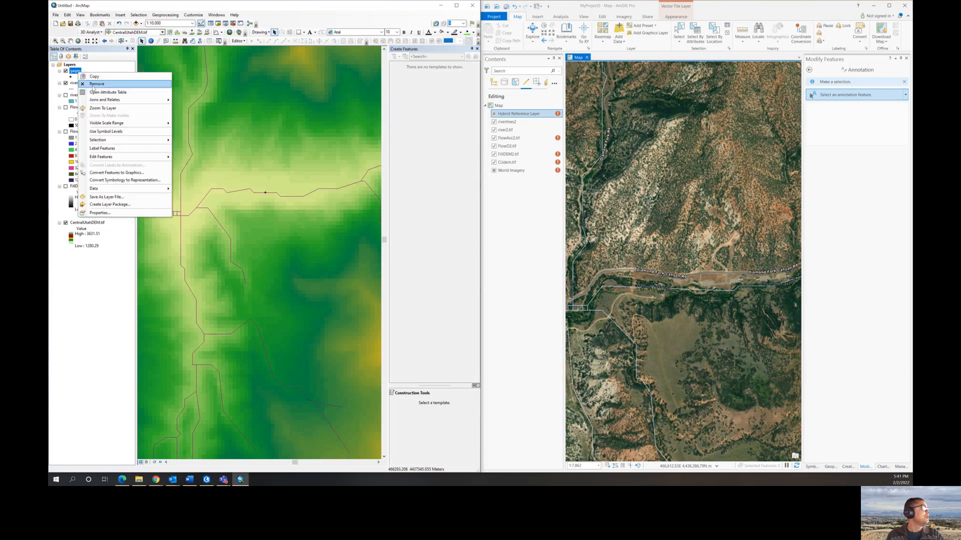
pyautogui.click(95, 93)
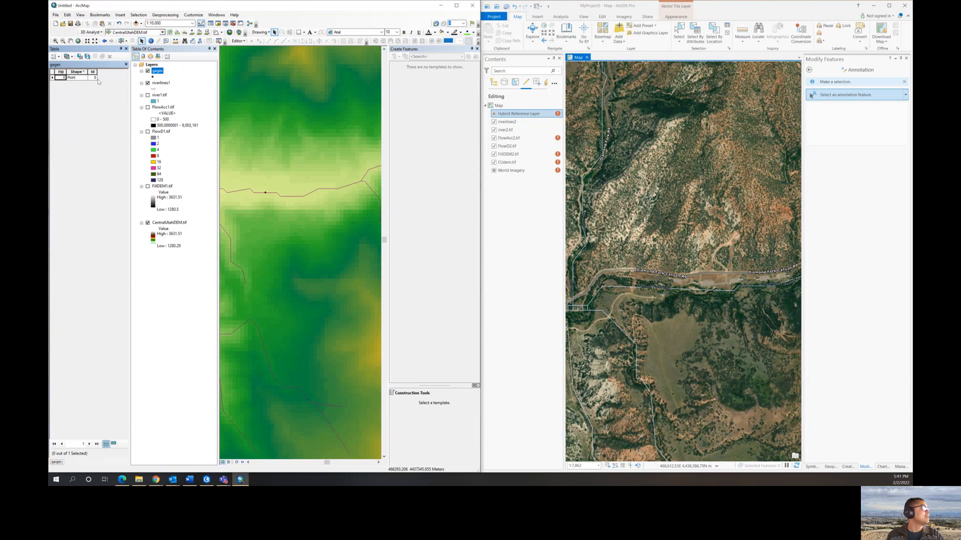
pyautogui.click(55, 56)
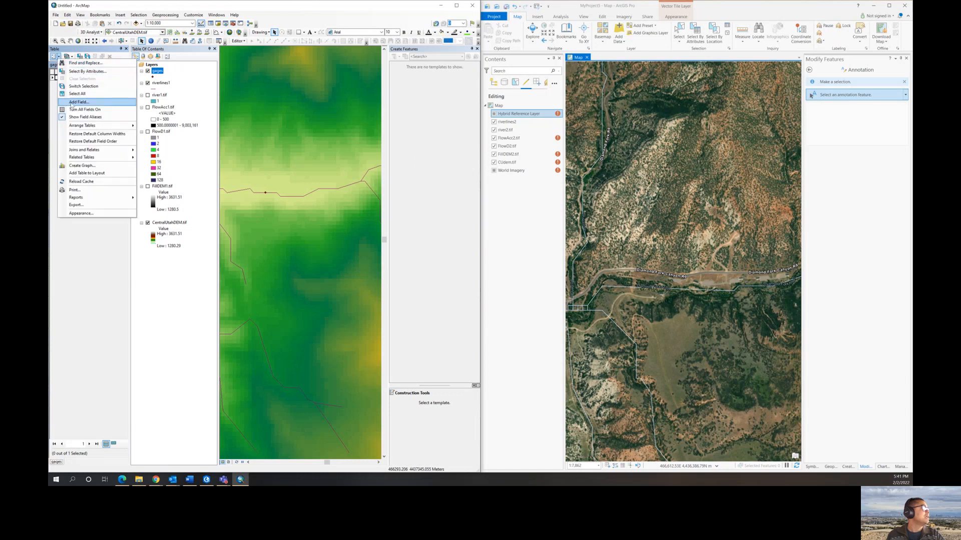
pyautogui.click(128, 102)
pyautogui.click(274, 215)
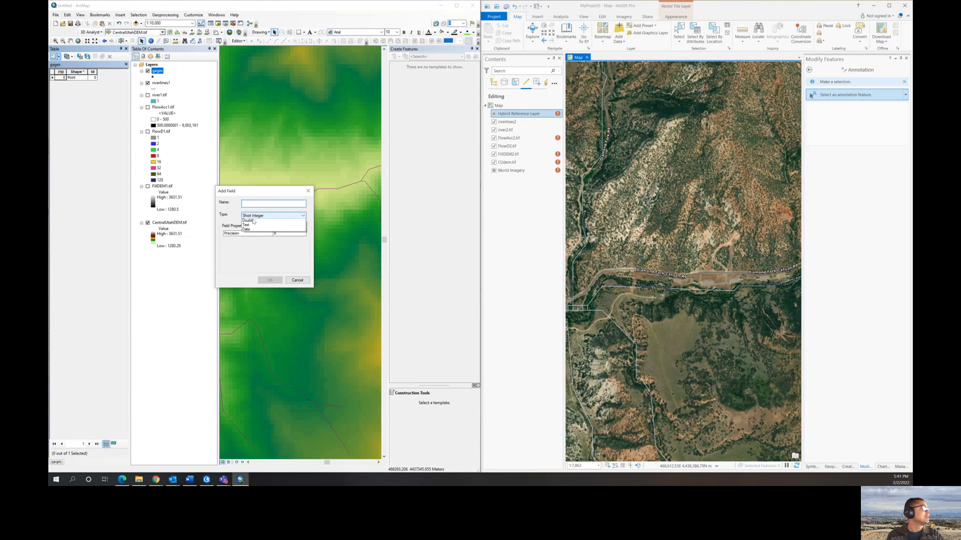
pyautogui.click(274, 244)
pyautogui.click(258, 202)
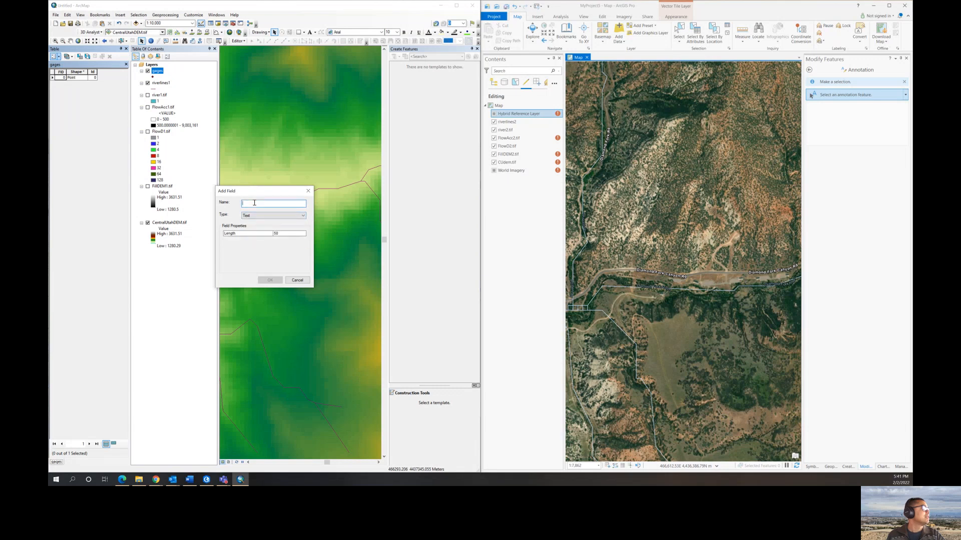
pyautogui.write('Name')
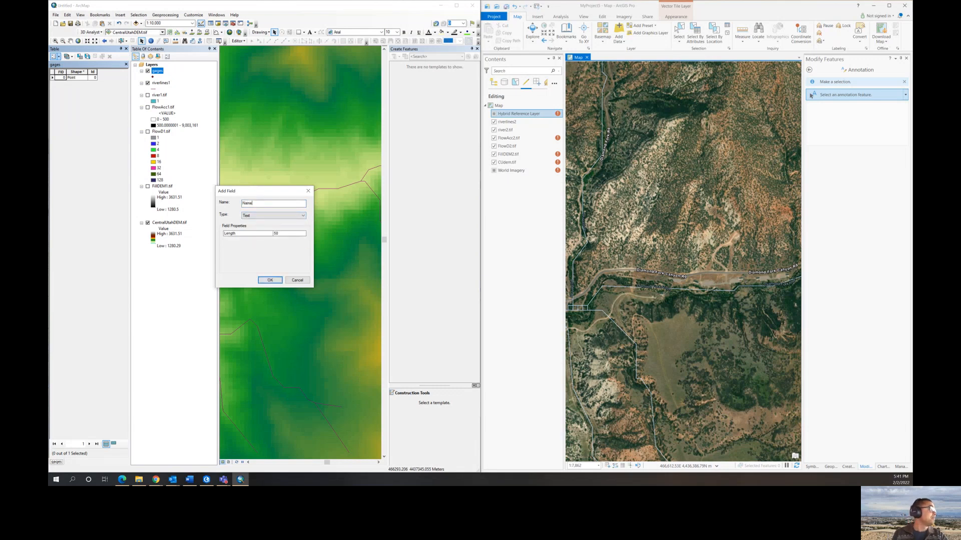
pyautogui.click(270, 280)
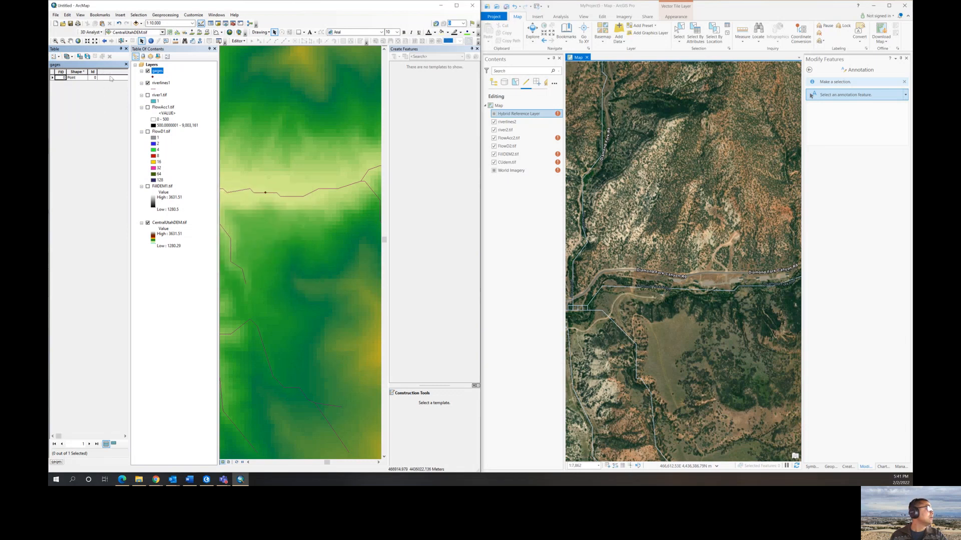
# Restart editing and enter Diamond Fork Gage in the Name field of the point's record in the gages table.
pyautogui.moveTo(129, 71); pyautogui.dragTo(166, 73)
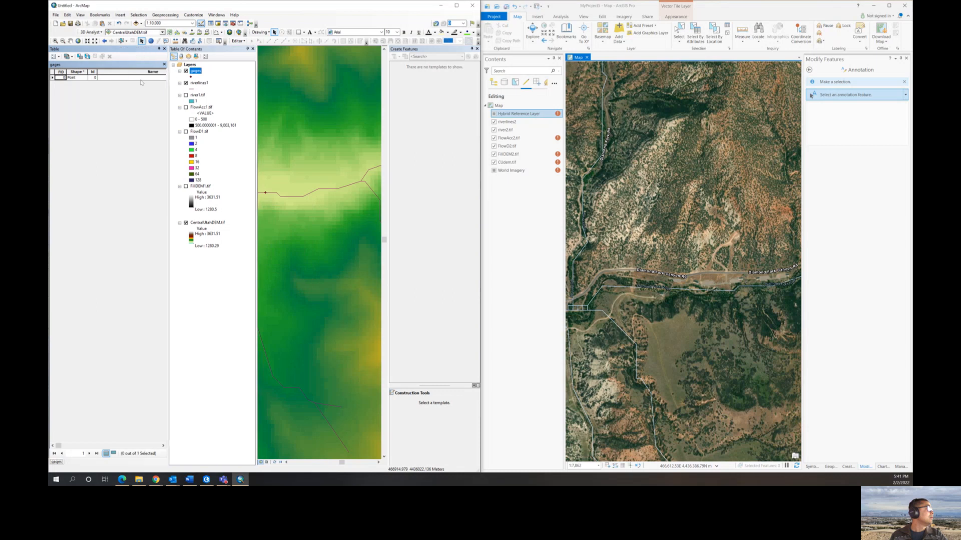
pyautogui.click(238, 40)
pyautogui.click(248, 49)
pyautogui.click(138, 78)
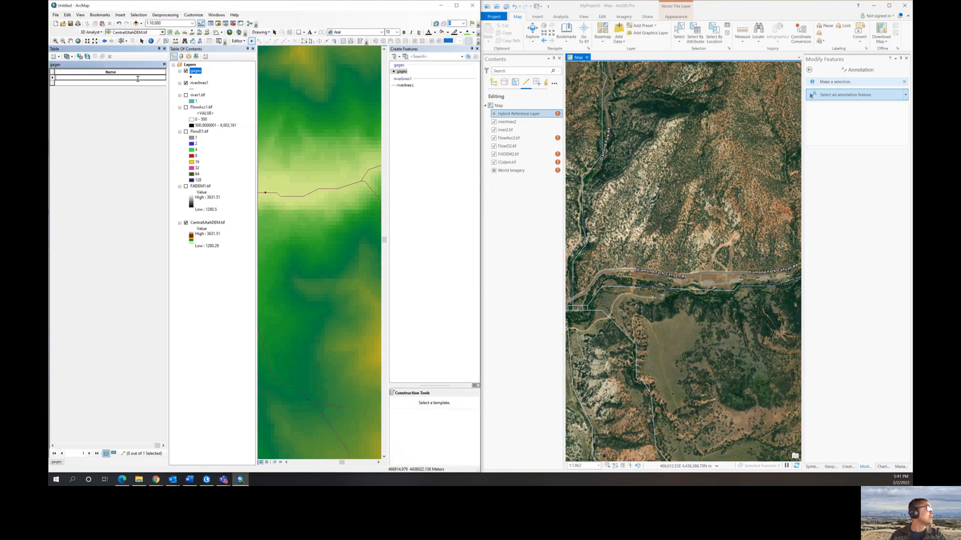
pyautogui.write('Da')
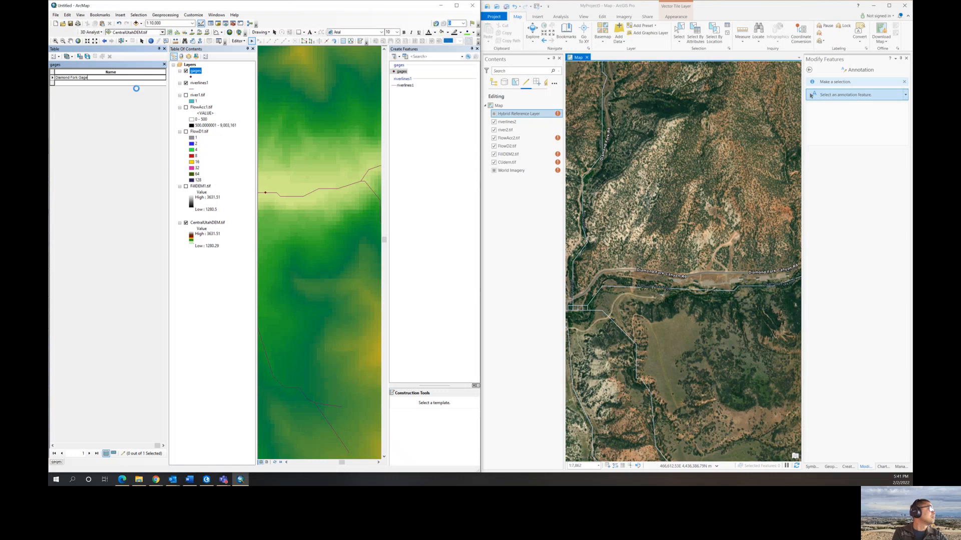
pyautogui.press('Return')
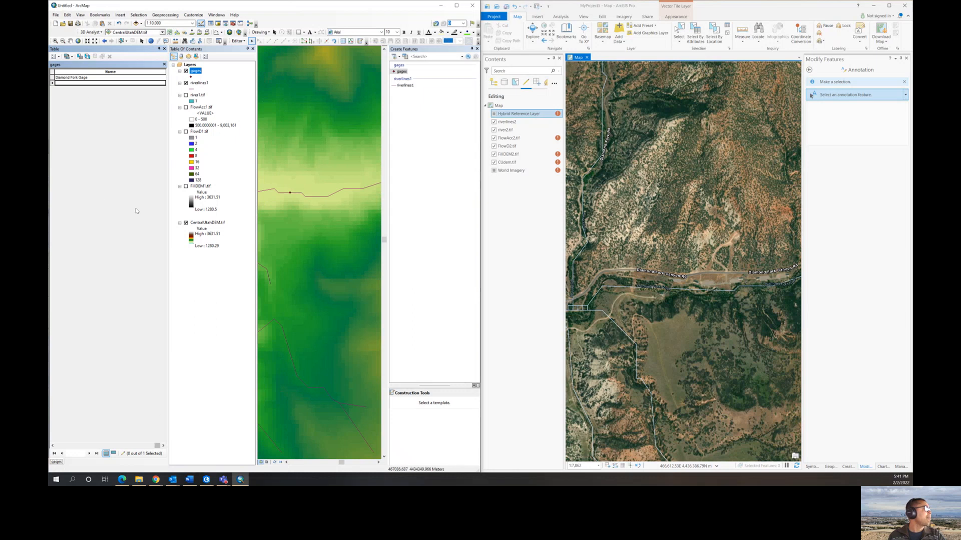
# Save the name edit in the gages layer.
pyautogui.click(239, 41)
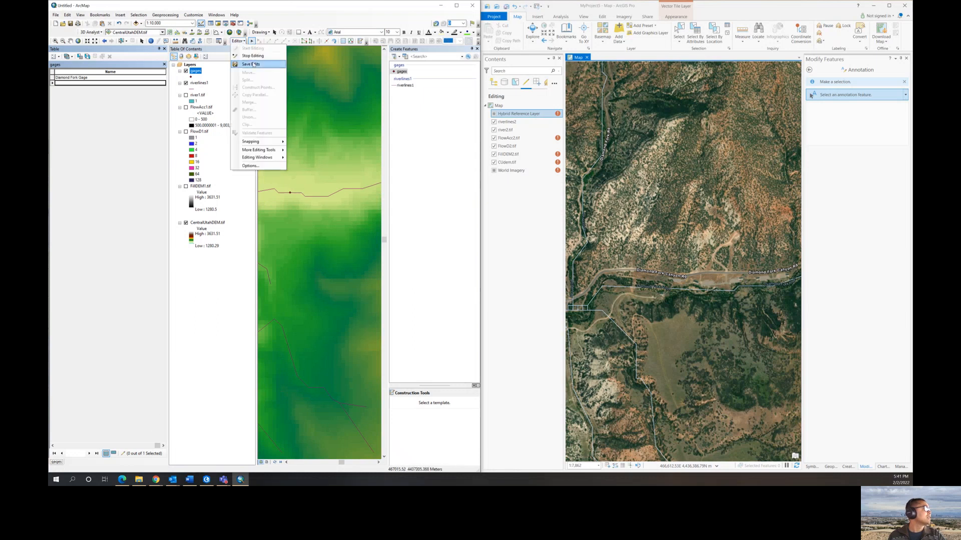
pyautogui.click(252, 55)
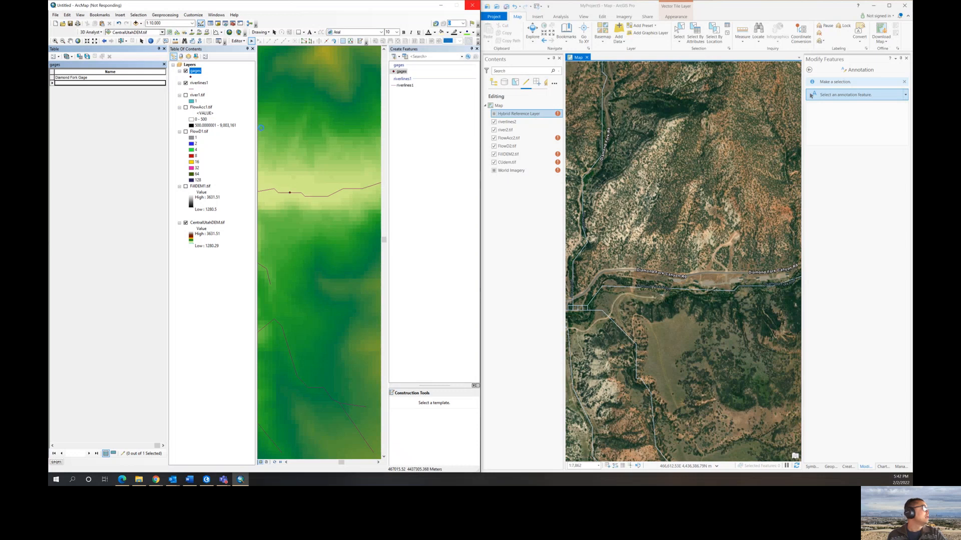
pyautogui.click(287, 462)
pyautogui.click(287, 462)
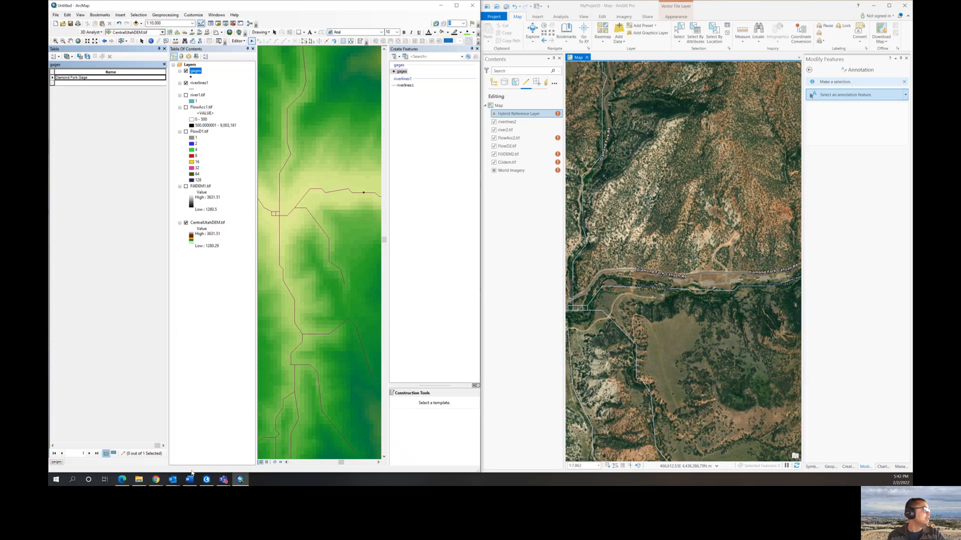
# Switch to the Google Maps window in Chrome that marks the Diamond Fork gauge coordinates.
pyautogui.click(157, 481)
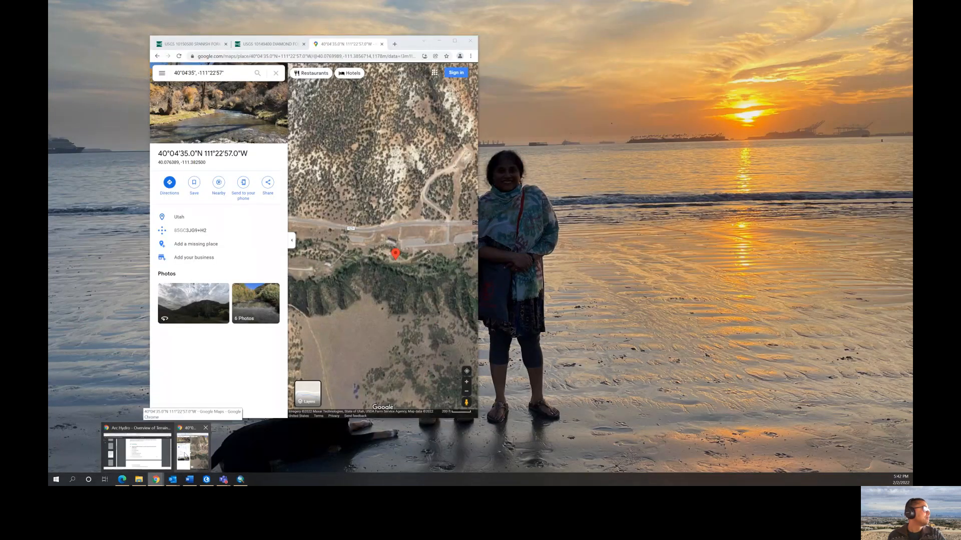
pyautogui.click(184, 455)
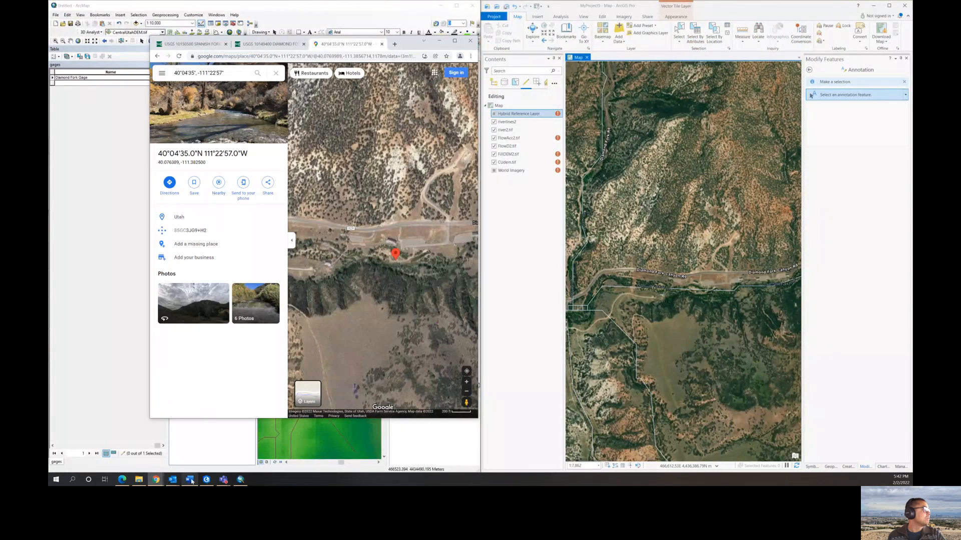
# Replace the latitude in the Google Maps search with 40°02'59" copied from the USGS Spanish Fork at Castilla page.
pyautogui.click(189, 480)
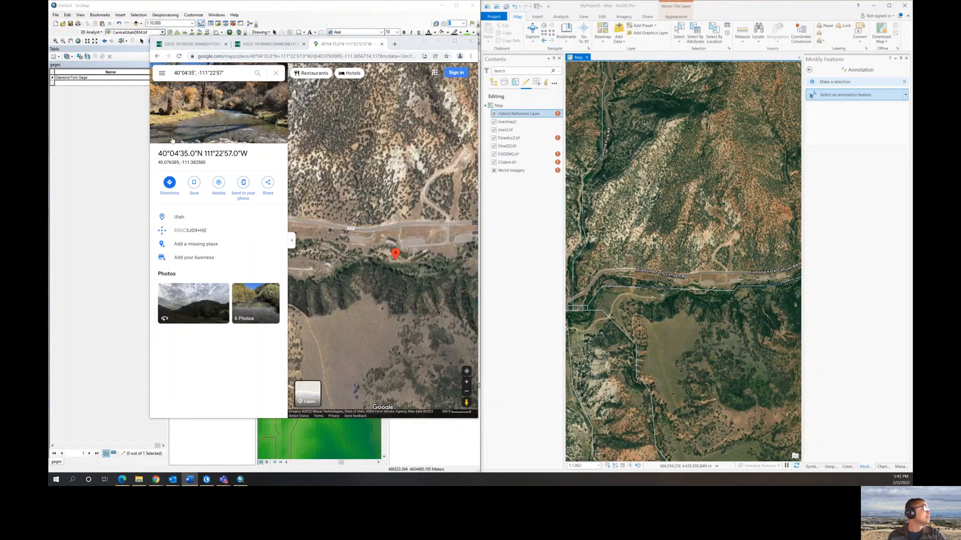
pyautogui.click(191, 44)
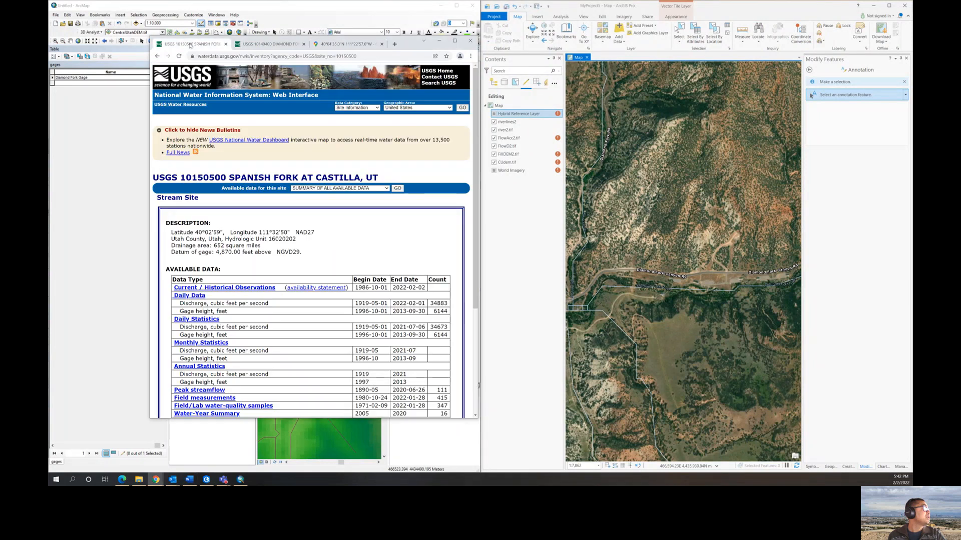
pyautogui.moveTo(198, 232); pyautogui.dragTo(224, 232)
pyautogui.press('super+c')
pyautogui.click(197, 232)
pyautogui.rightClick(211, 232)
pyautogui.click(220, 240)
pyautogui.click(346, 44)
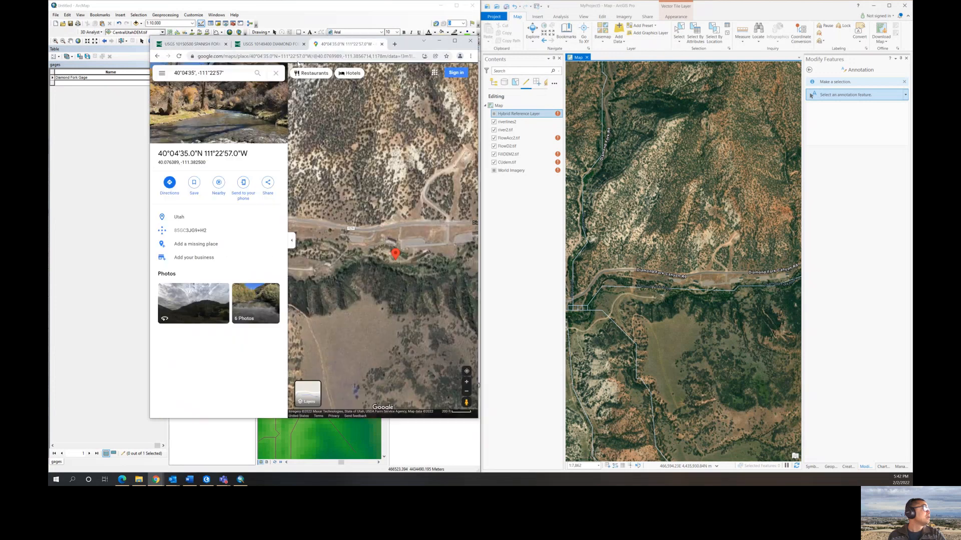
pyautogui.moveTo(195, 73); pyautogui.dragTo(175, 73)
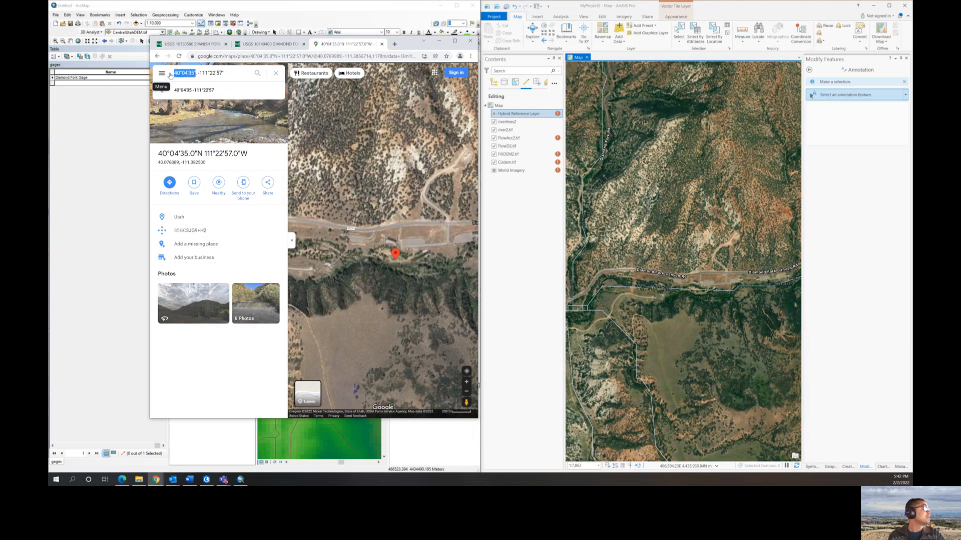
pyautogui.rightClick(176, 73)
pyautogui.click(193, 105)
# Replace the longitude with -111°32'50" from the USGS Spanish Fork at Castilla page and search Google Maps for the coordinates.
pyautogui.click(208, 46)
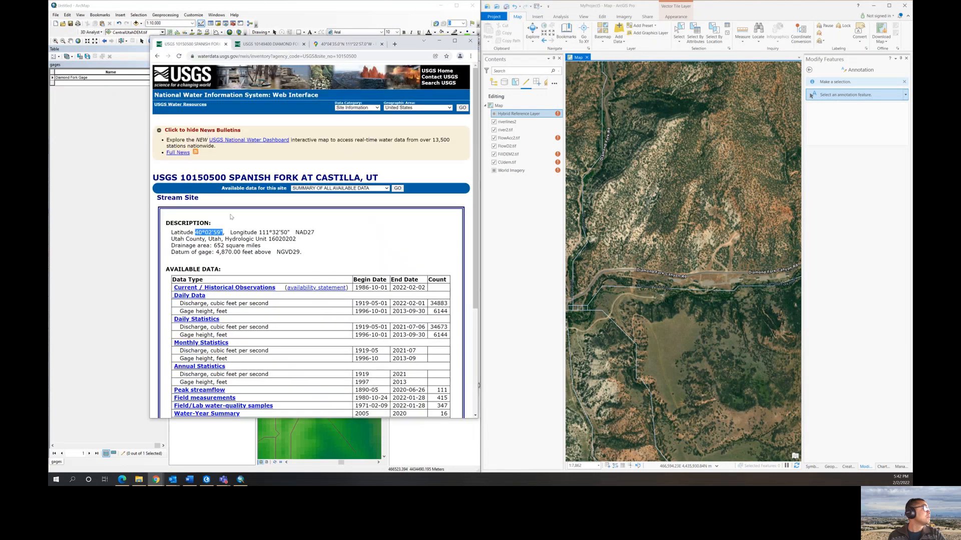
pyautogui.moveTo(257, 233); pyautogui.dragTo(291, 232)
pyautogui.rightClick(281, 230)
pyautogui.click(292, 236)
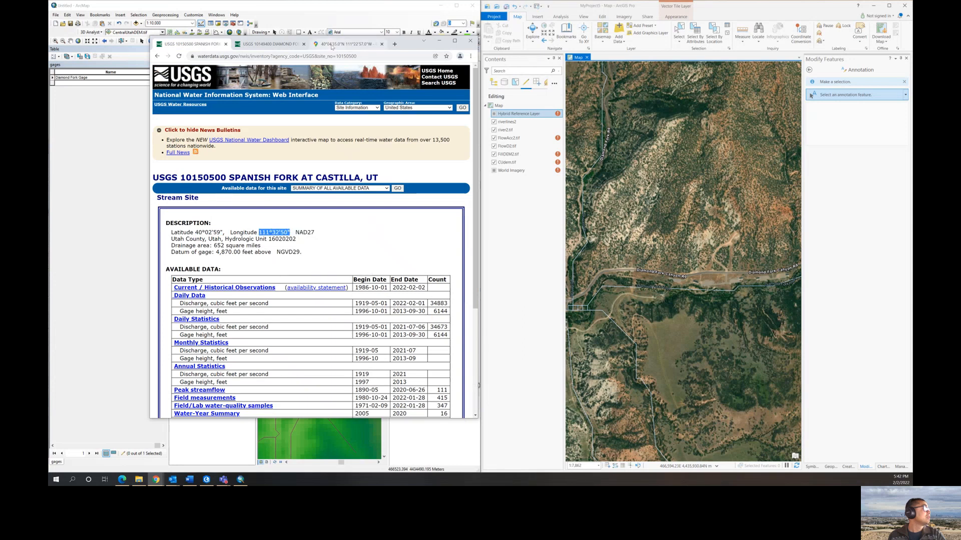
pyautogui.click(345, 44)
pyautogui.write('",')
pyautogui.moveTo(224, 73); pyautogui.dragTo(202, 73)
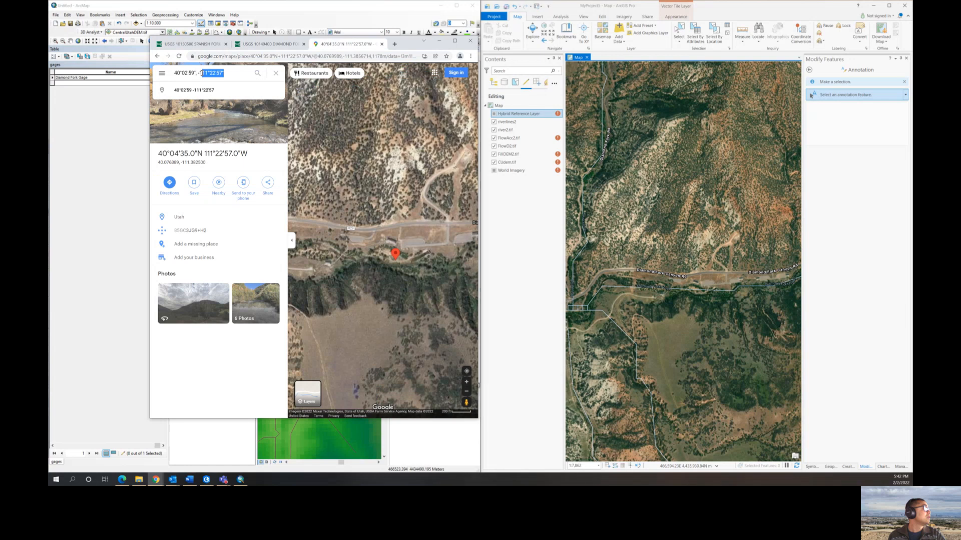
pyautogui.rightClick(201, 74)
pyautogui.click(220, 109)
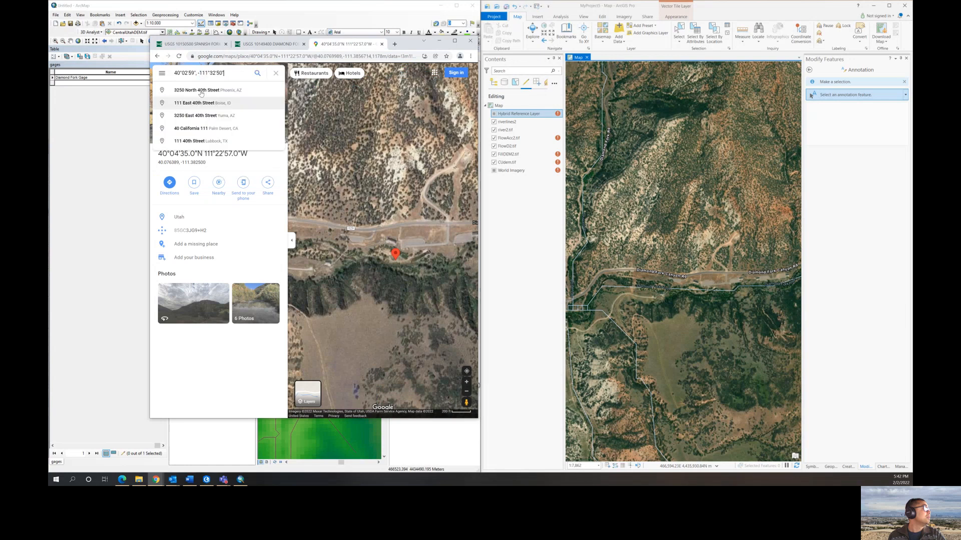
pyautogui.click(257, 74)
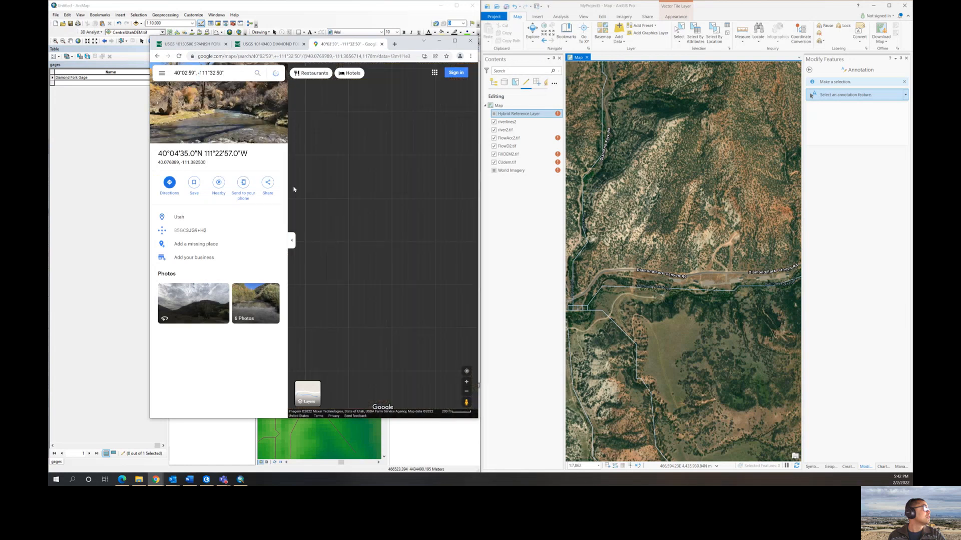
# Switch to ArcGIS Pro and find the river bend near Cold Springs that corresponds to the Spanish Fork marker in Google Maps.
pyautogui.scroll(-3, 383, 245)
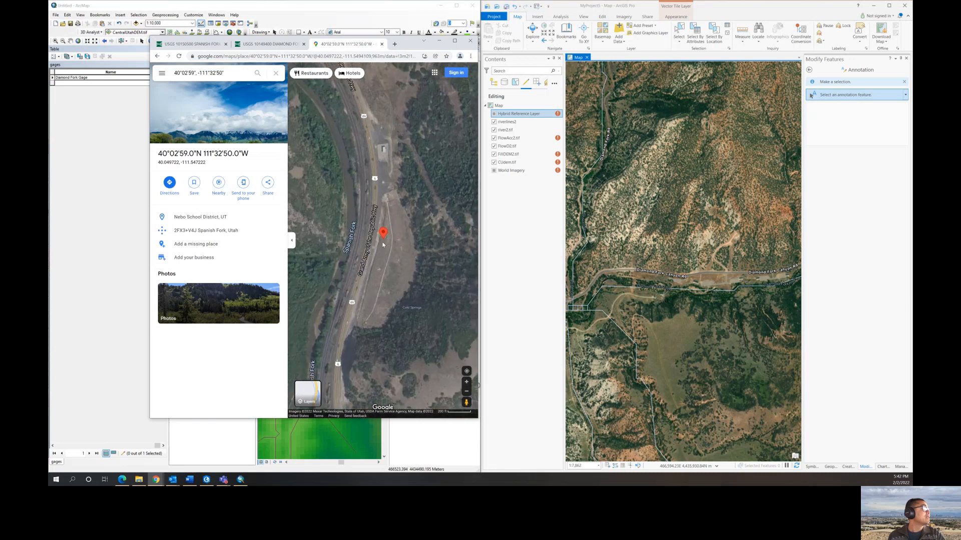
pyautogui.click(613, 309)
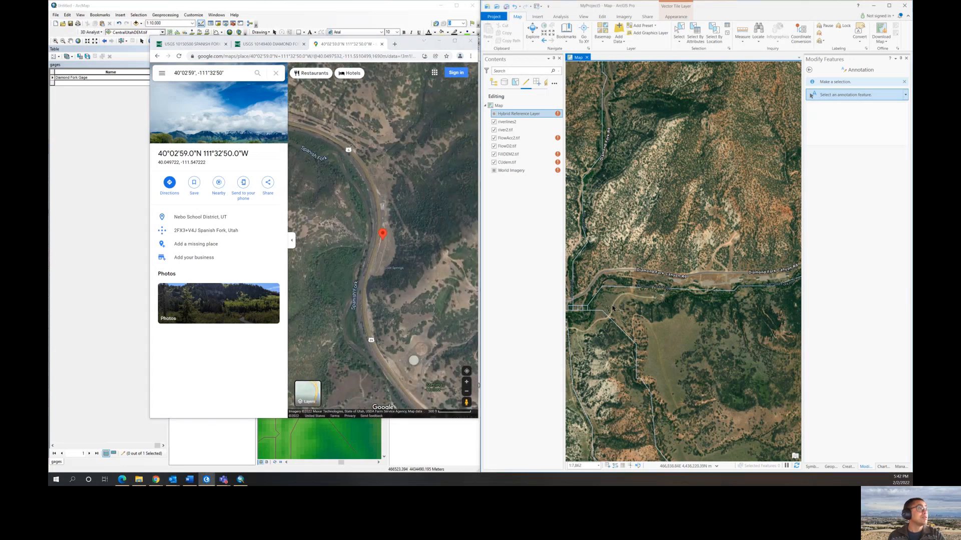
pyautogui.click(532, 32)
pyautogui.click(655, 288)
pyautogui.scroll(-3, 657, 249)
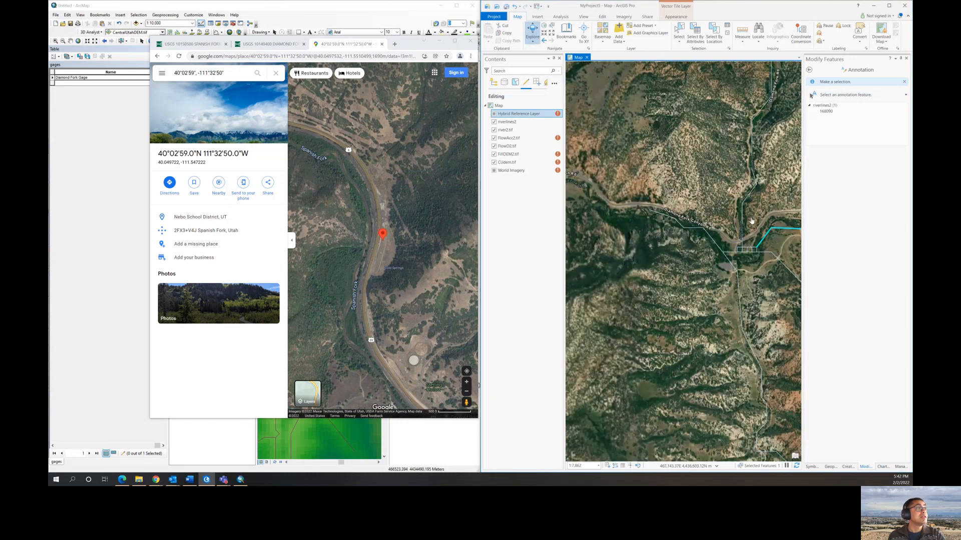
pyautogui.scroll(-3, 722, 257)
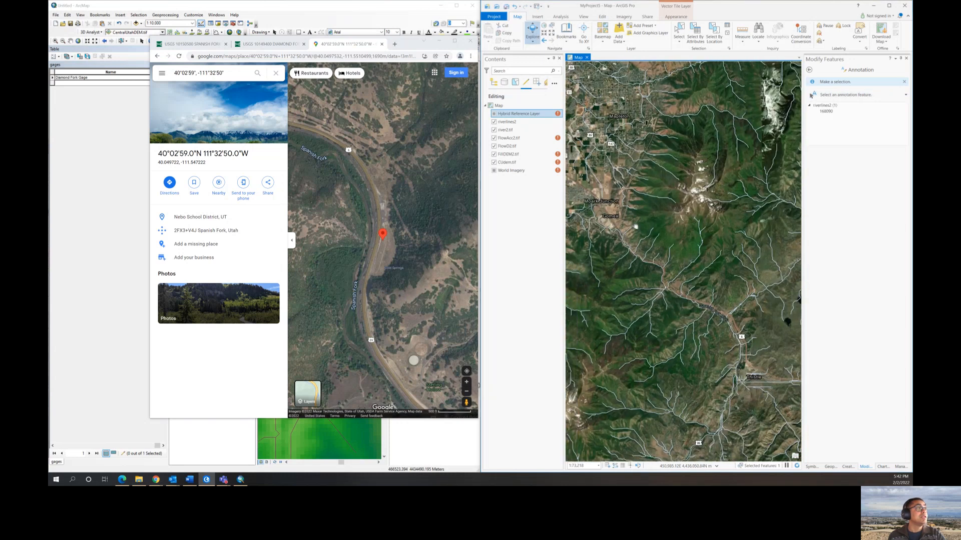
pyautogui.scroll(-5, 397, 210)
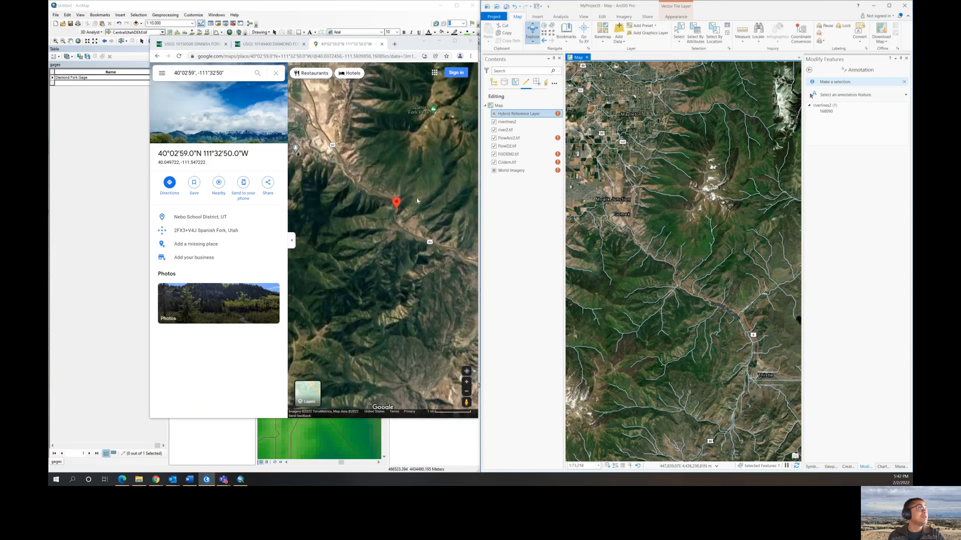
pyautogui.scroll(2, 636, 244)
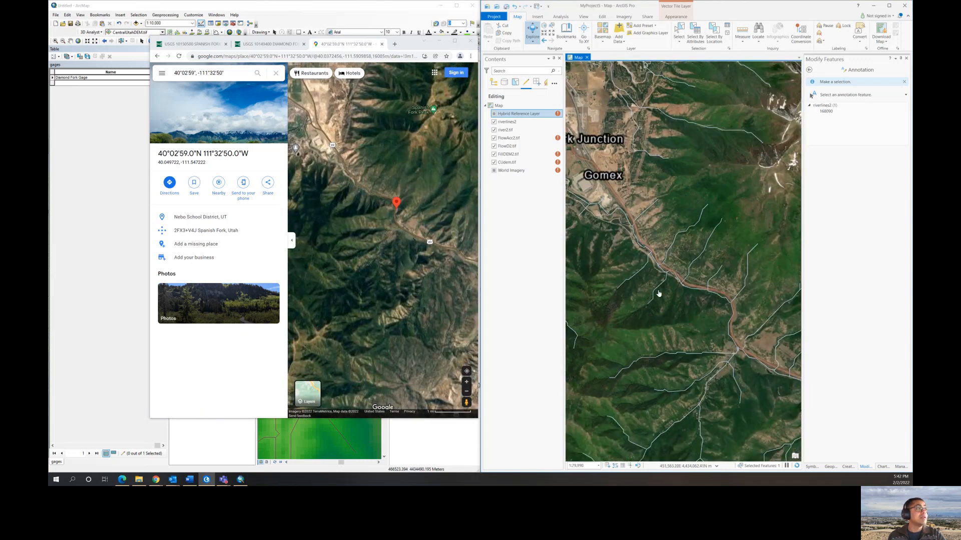
pyautogui.scroll(3, 737, 320)
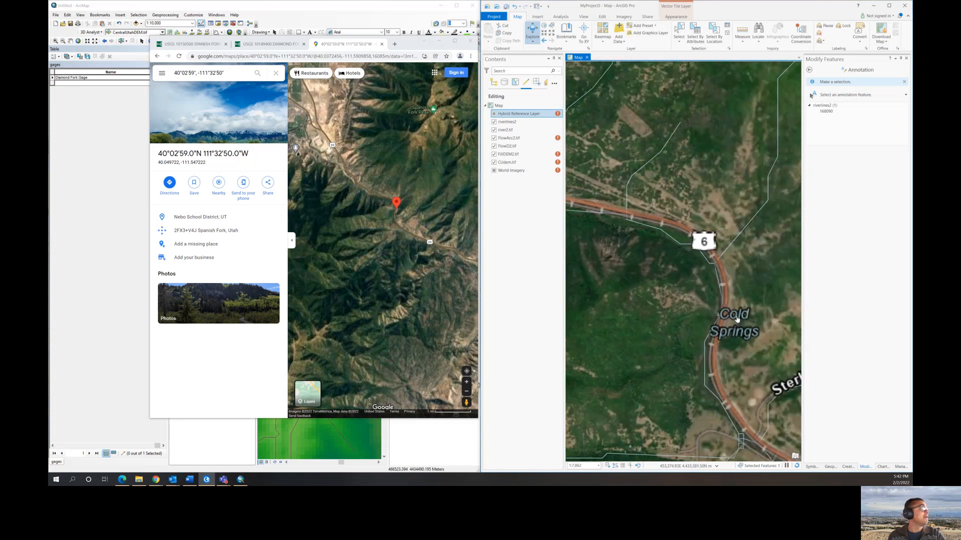
pyautogui.scroll(4, 731, 308)
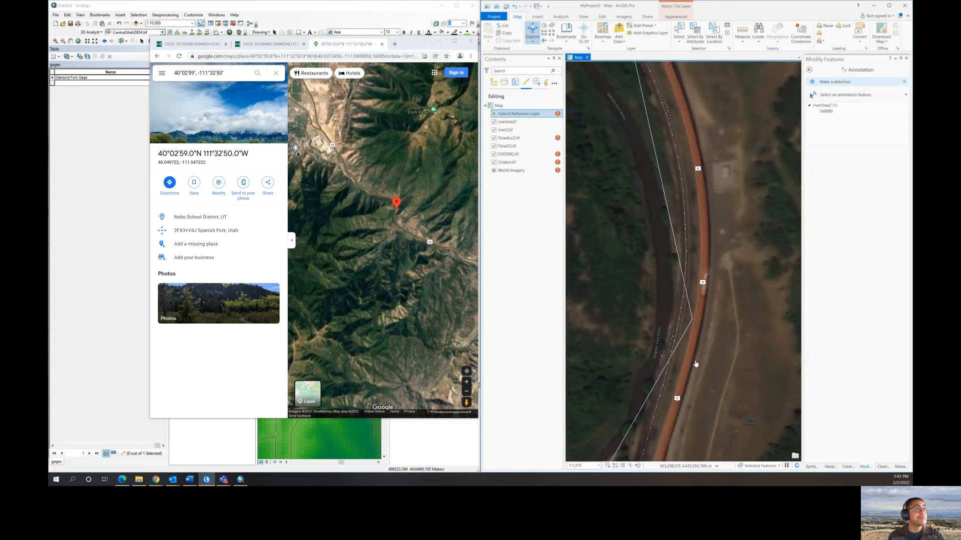
pyautogui.scroll(-2, 712, 186)
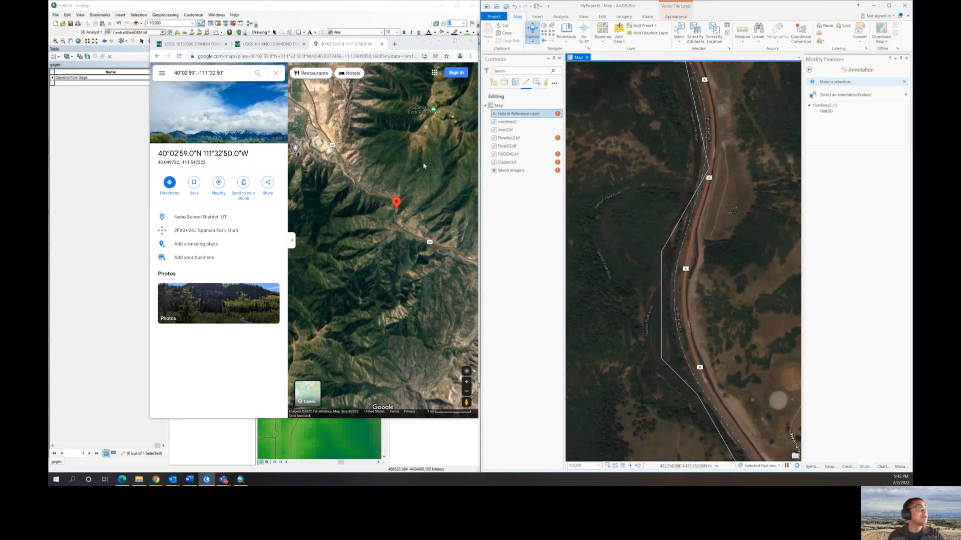
# Examine the Spanish Fork marker's surroundings in Google Maps and compare its position with the river line in ArcGIS Pro.
pyautogui.scroll(1, 399, 206)
pyautogui.scroll(3, 399, 207)
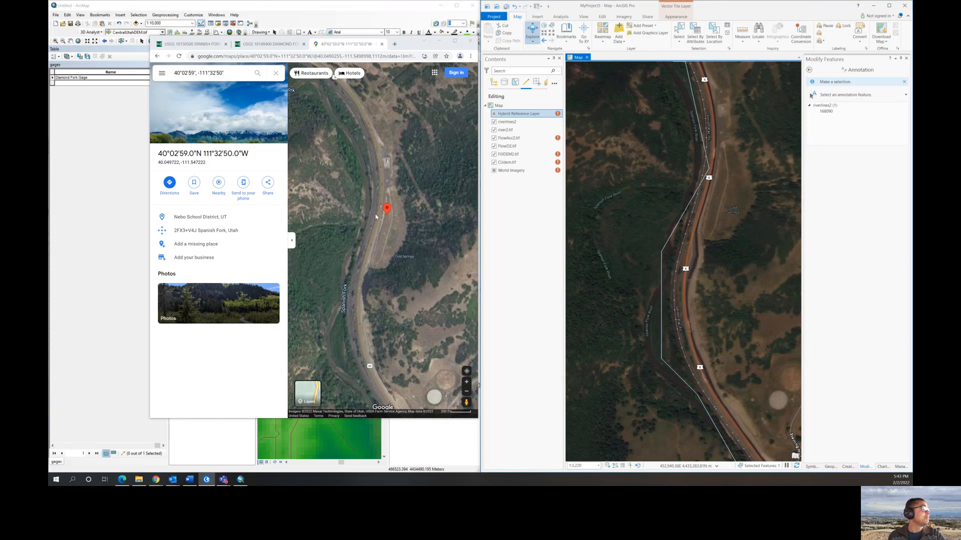
pyautogui.scroll(1, 374, 173)
pyautogui.moveTo(374, 173); pyautogui.dragTo(430, 218)
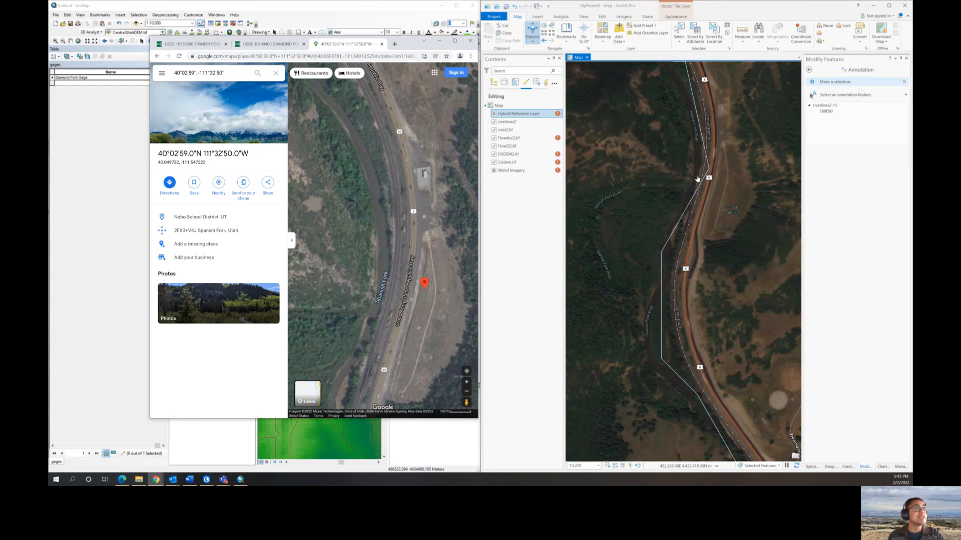
pyautogui.scroll(-1, 386, 185)
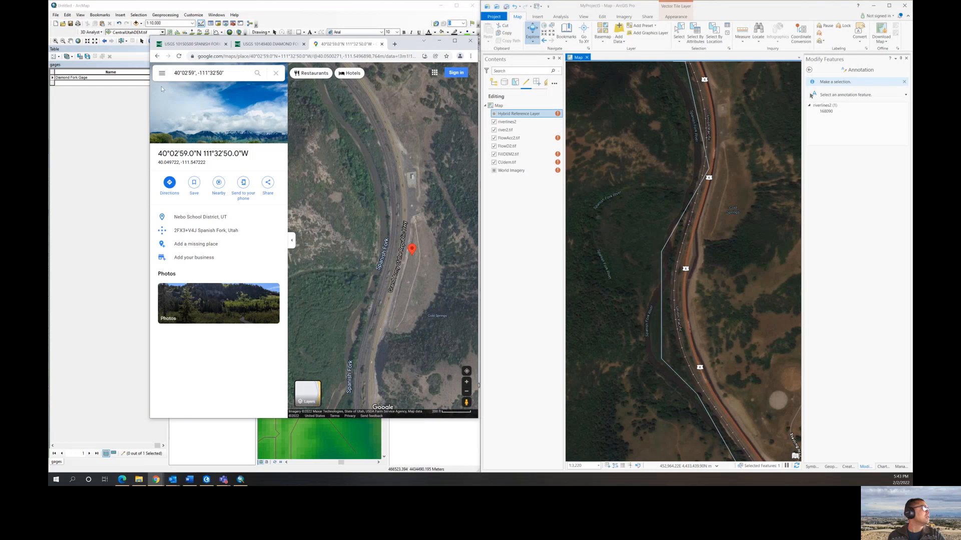
# Minimize the Google Maps window and close the gages attribute table in ArcMap to clear the map view.
pyautogui.moveTo(403, 44); pyautogui.dragTo(548, 81)
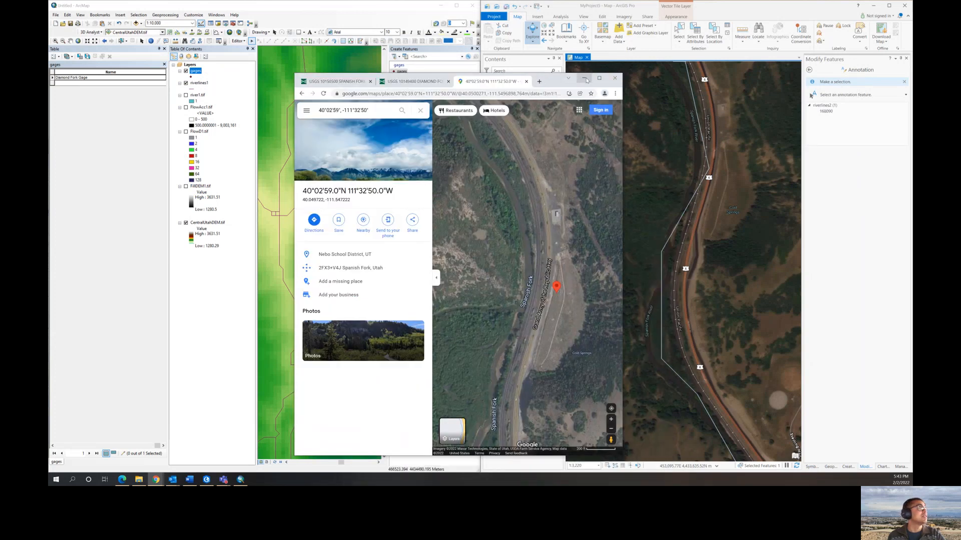
pyautogui.click(583, 78)
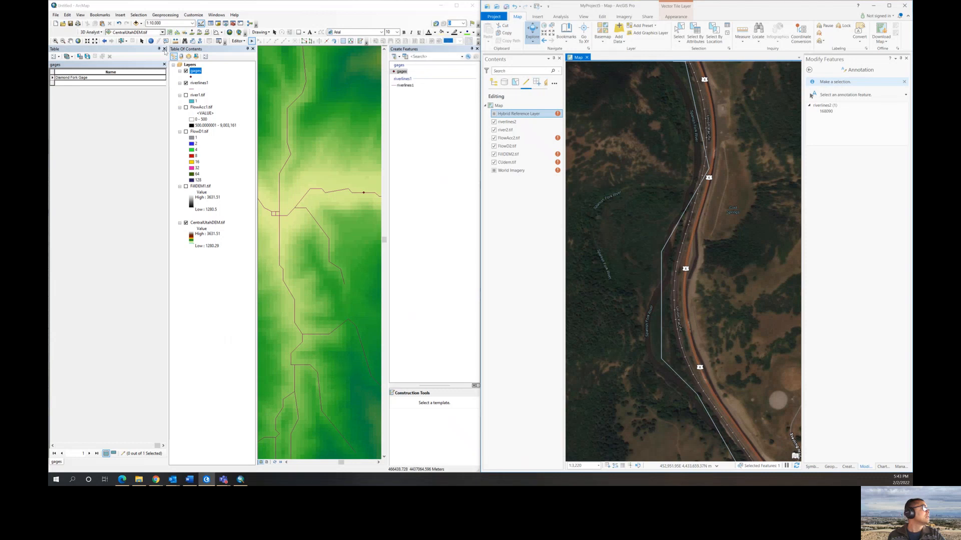
pyautogui.click(164, 49)
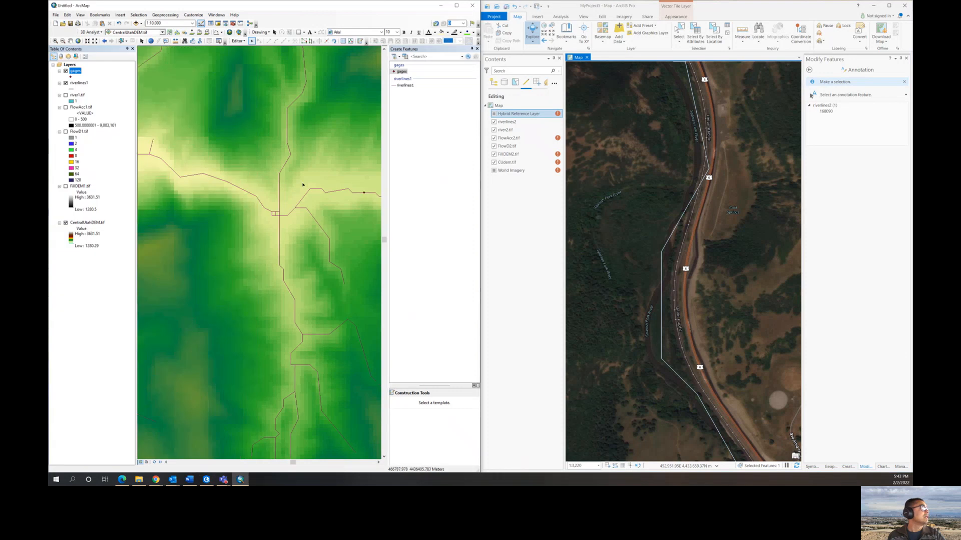
# Place a gages point on the Spanish Fork river line in ArcMap, just below the tributary junction at the Cold Springs bend, and save the edits.
pyautogui.scroll(1, 301, 181)
pyautogui.scroll(-3, 262, 197)
pyautogui.scroll(-1, 220, 188)
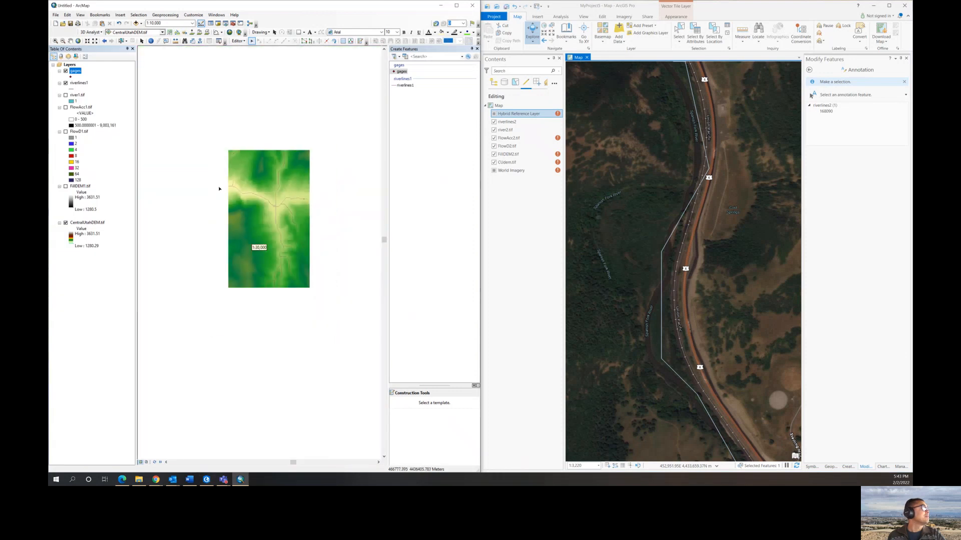
pyautogui.scroll(-1, 219, 188)
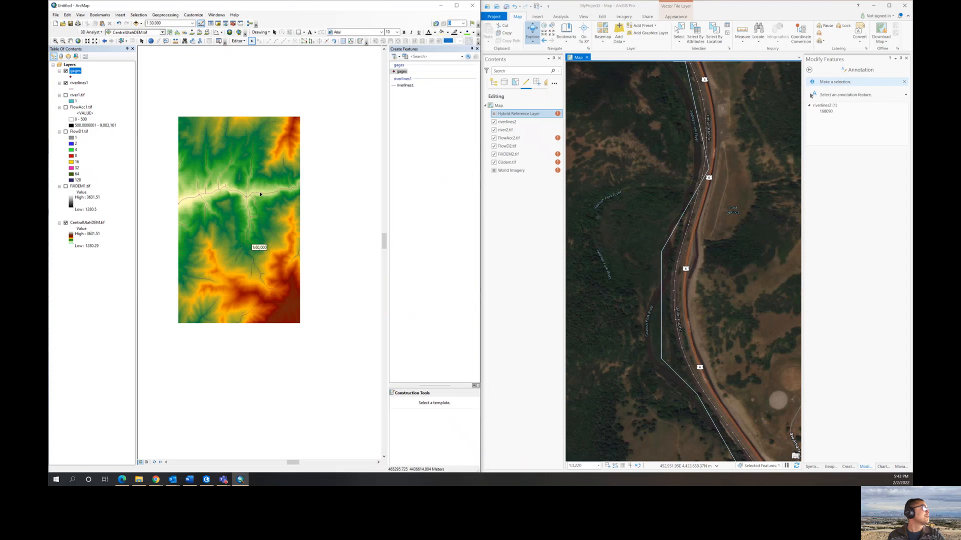
pyautogui.click(70, 40)
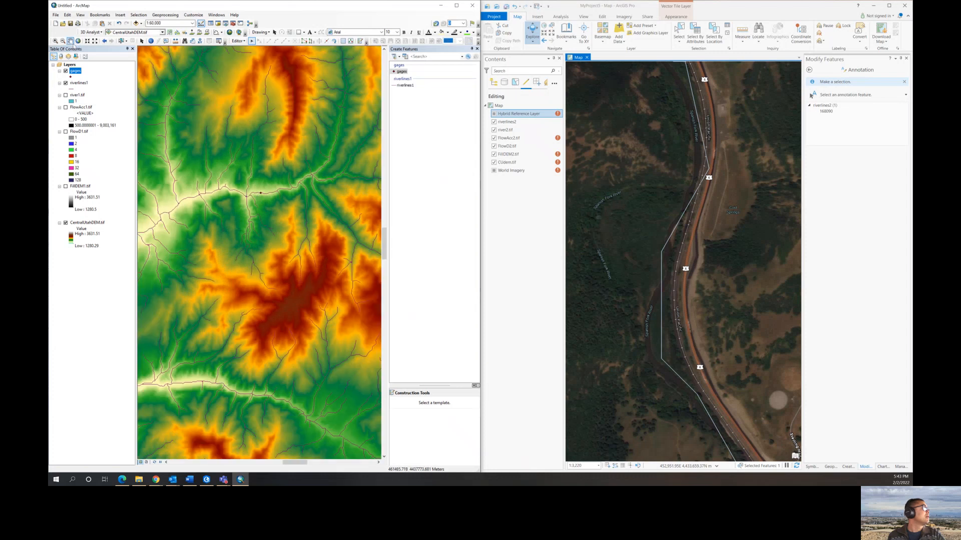
pyautogui.moveTo(217, 177); pyautogui.dragTo(377, 169)
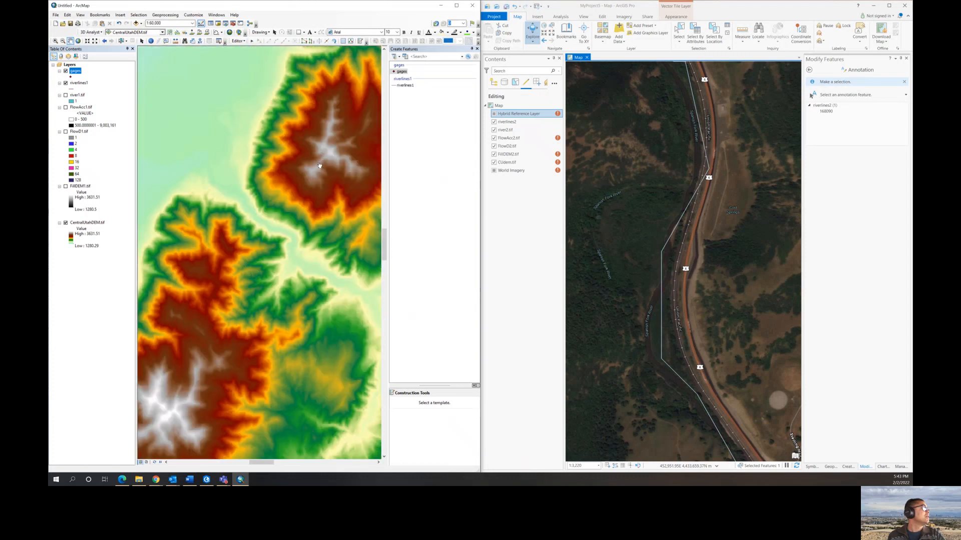
pyautogui.scroll(3, 292, 239)
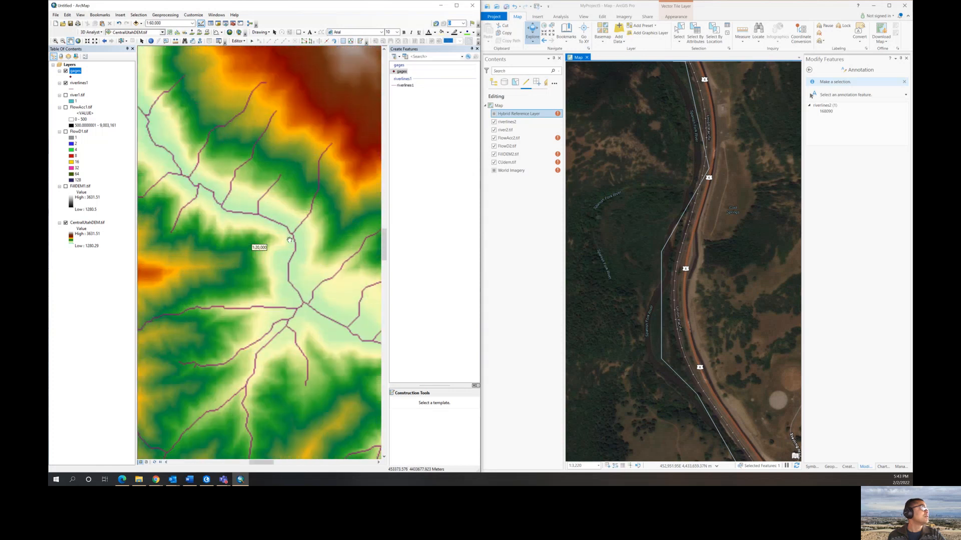
pyautogui.scroll(2, 290, 239)
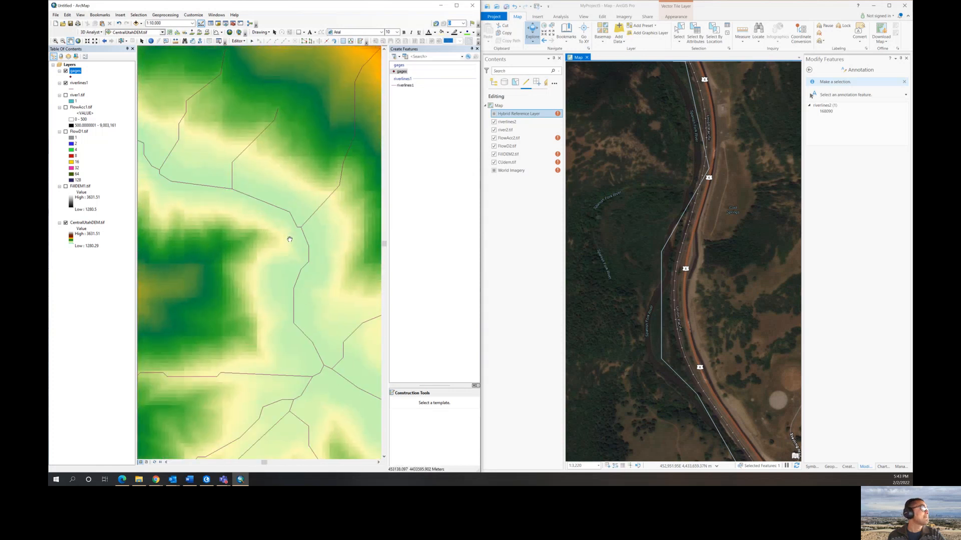
pyautogui.scroll(-4, 743, 156)
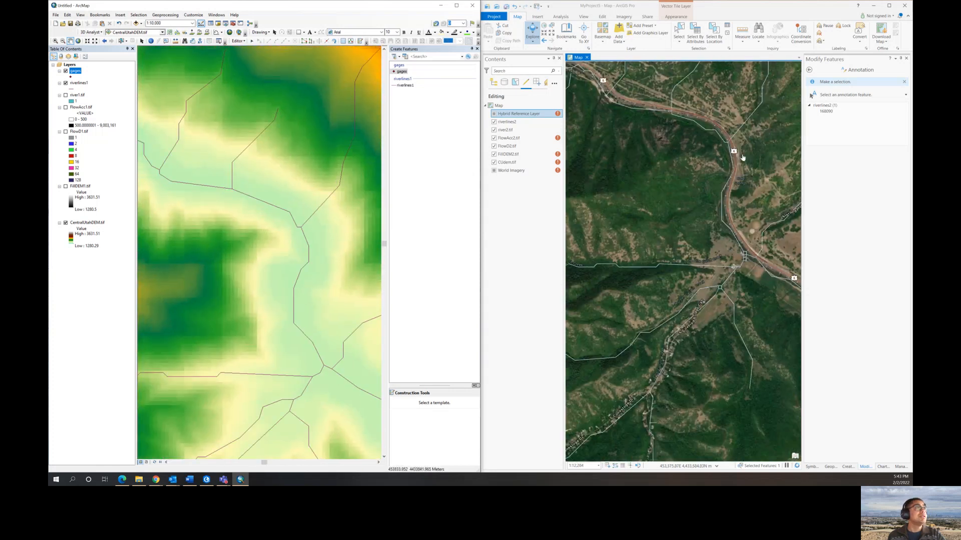
pyautogui.moveTo(742, 155); pyautogui.dragTo(706, 190)
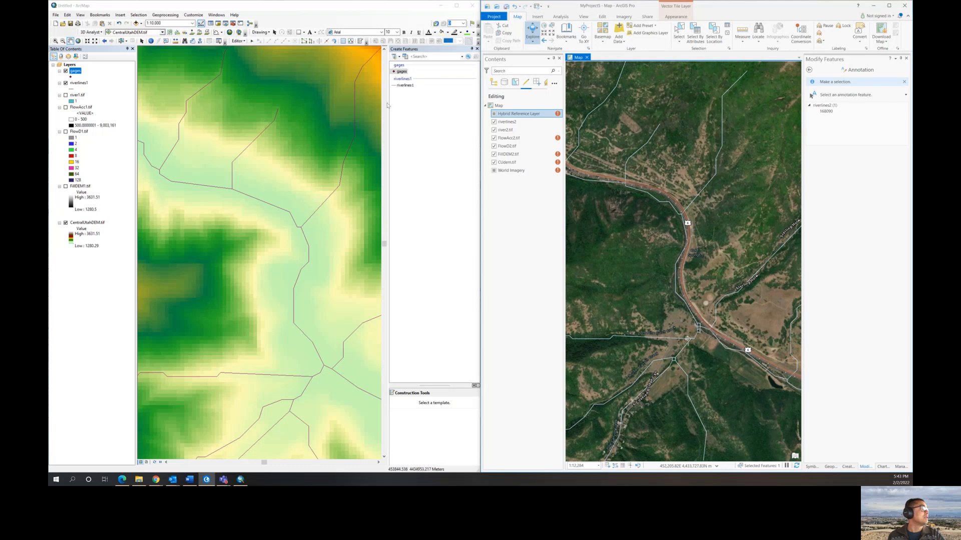
pyautogui.click(396, 72)
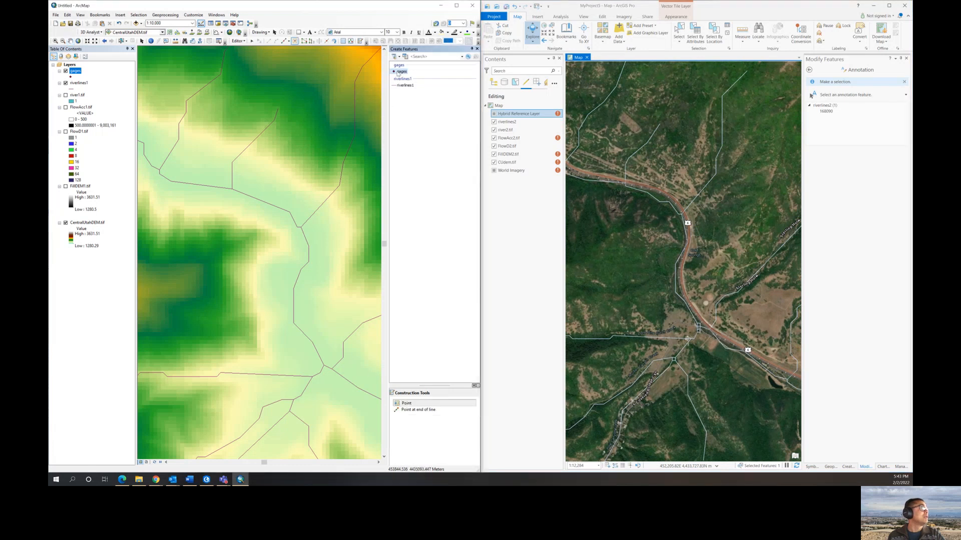
pyautogui.click(307, 242)
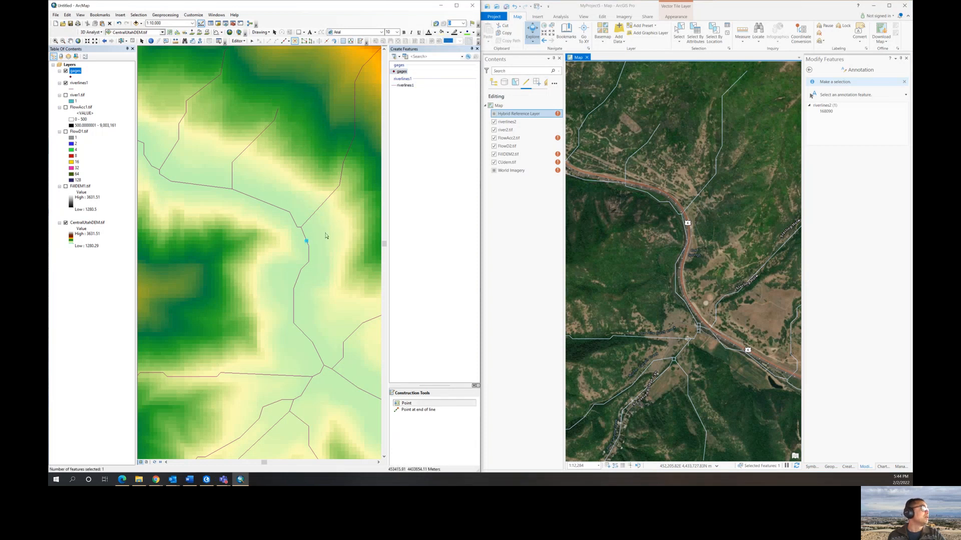
pyautogui.click(239, 41)
pyautogui.click(241, 62)
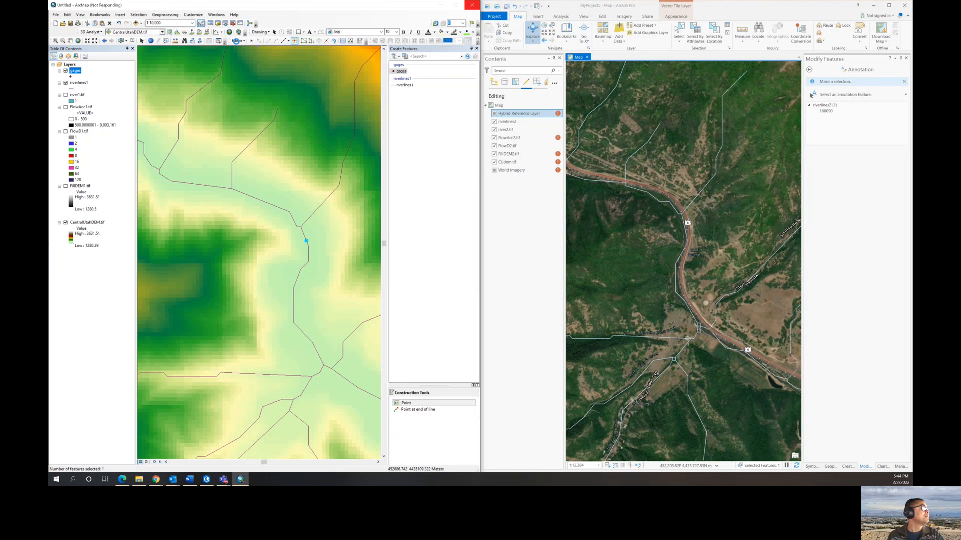
# Open the gages attribute table in ArcMap and name the new point's record Spanish Fork Gage.
pyautogui.click(238, 42)
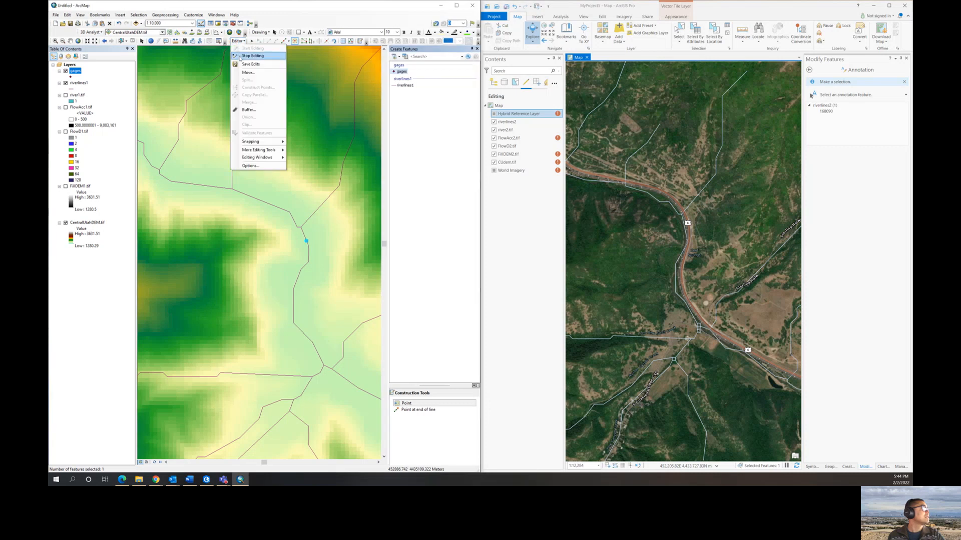
pyautogui.rightClick(76, 76)
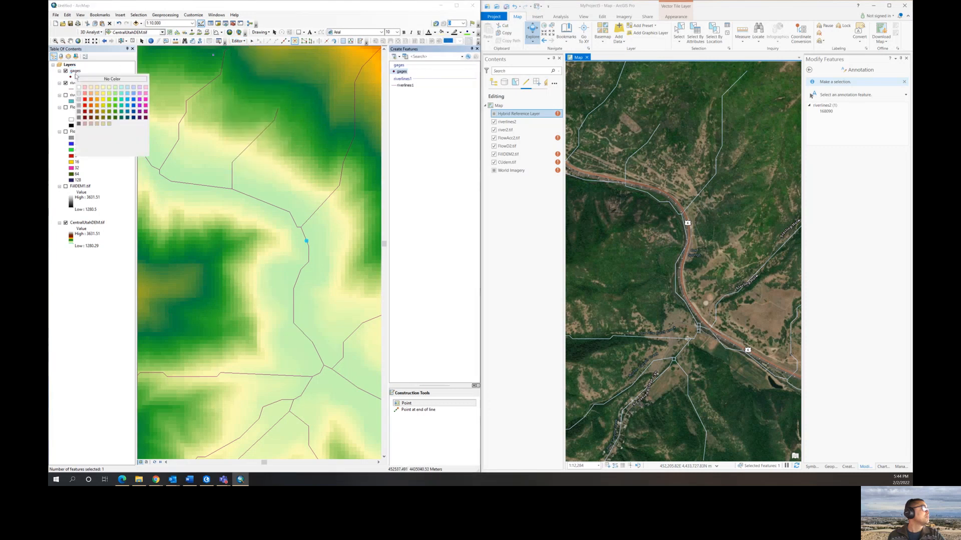
pyautogui.rightClick(78, 74)
pyautogui.click(94, 93)
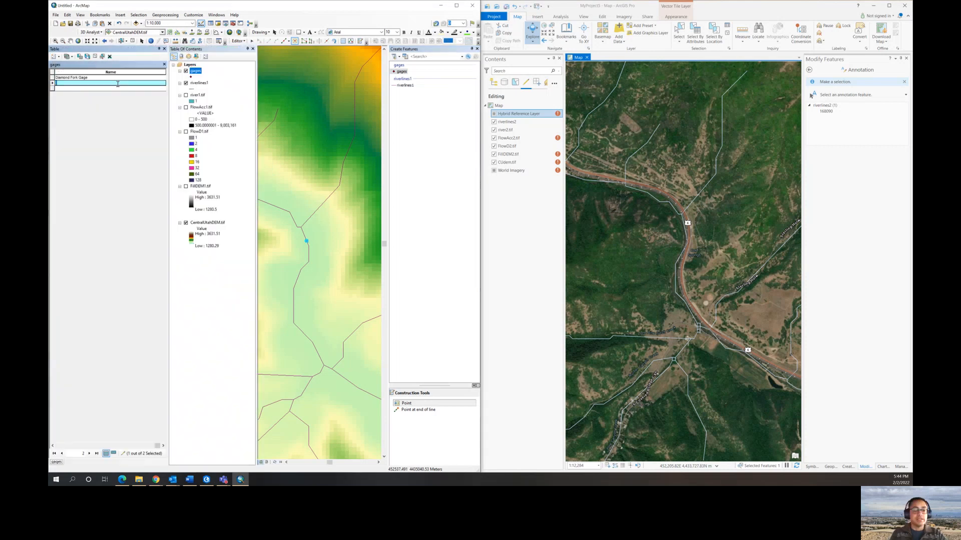
pyautogui.write('Spanis')
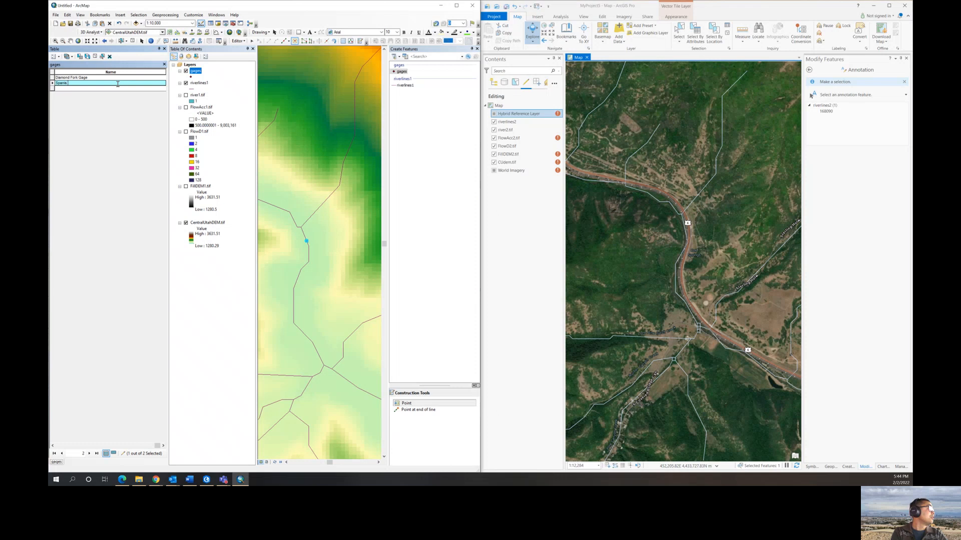
pyautogui.write('h Fork Gage')
pyautogui.press('Return')
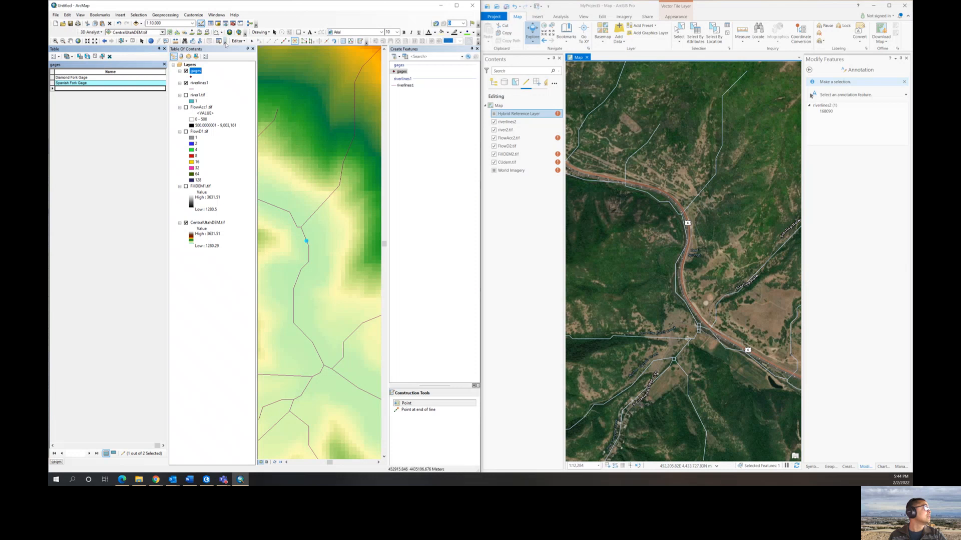
# Save the edits, stop the editing session and close the gages attribute table.
pyautogui.click(239, 41)
pyautogui.click(245, 63)
pyautogui.click(238, 42)
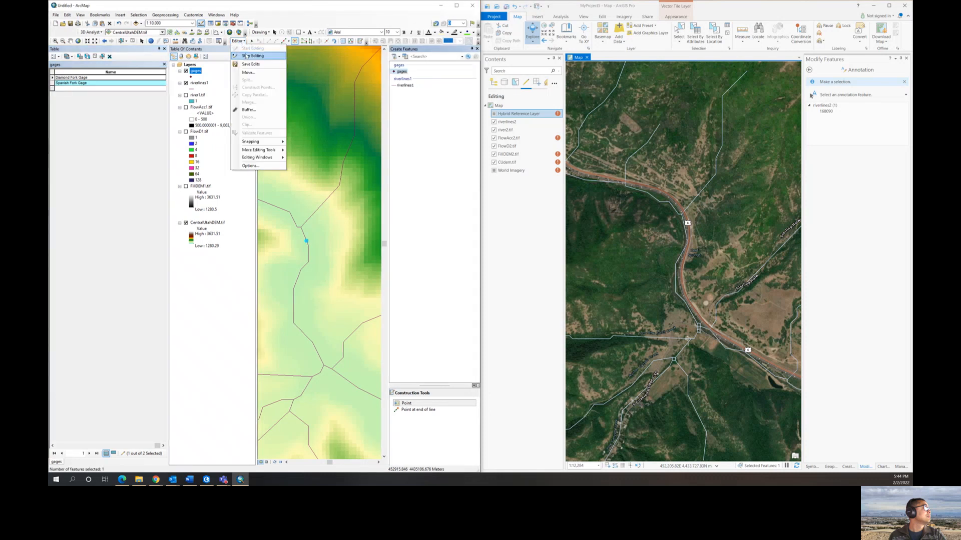
pyautogui.click(246, 55)
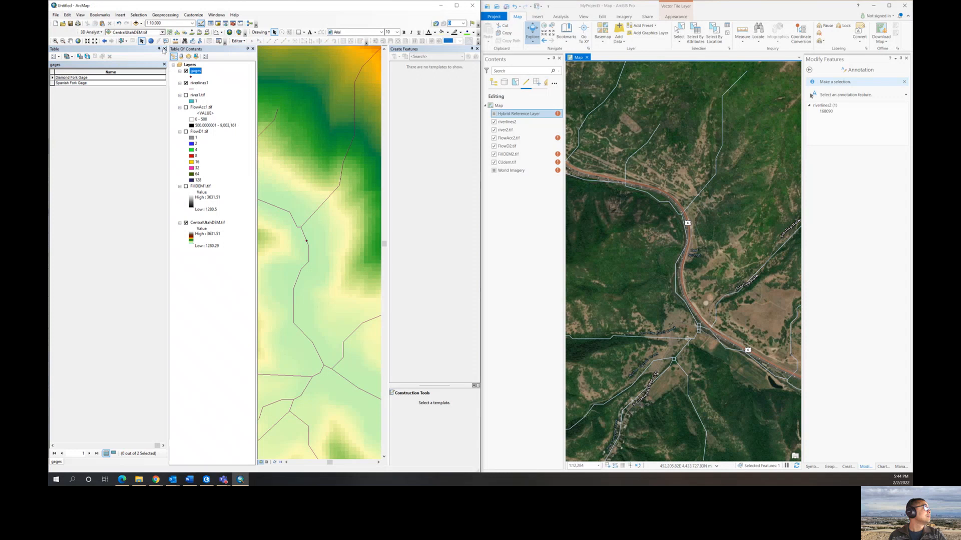
pyautogui.click(164, 49)
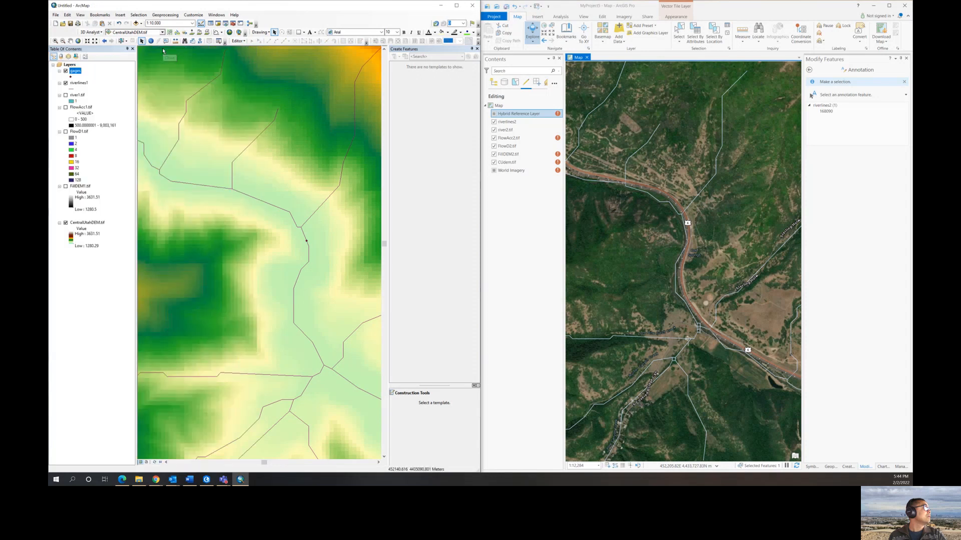
# Start exporting all features of the gages layer and choose the GeomorphologyLabs_3500\Lab3 folder on the Z: drive as the output location.
pyautogui.rightClick(75, 71)
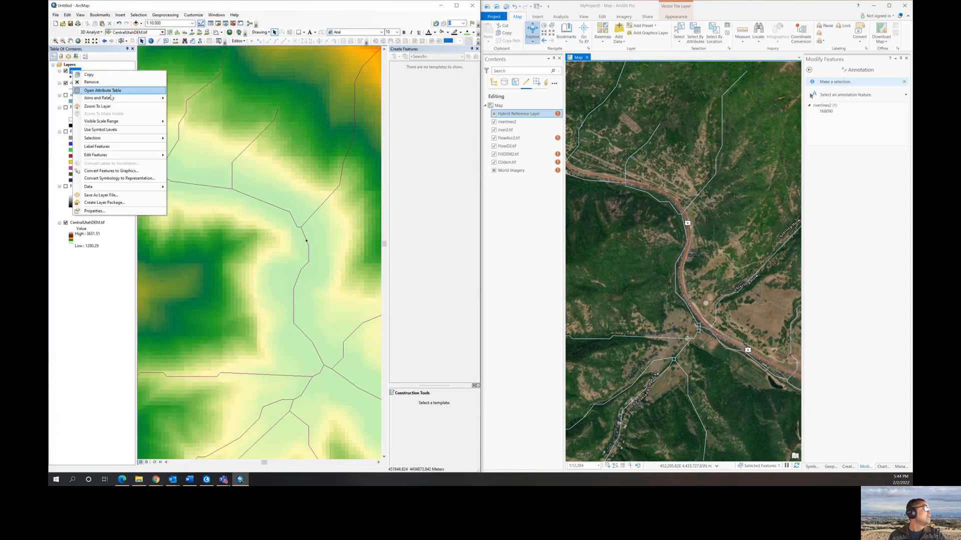
pyautogui.moveTo(94, 189)
pyautogui.click(182, 191)
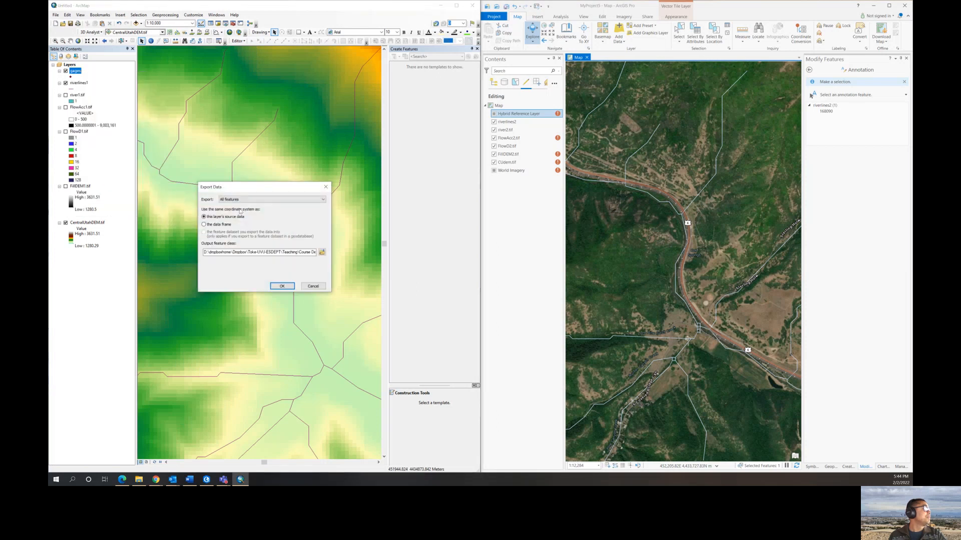
pyautogui.click(321, 252)
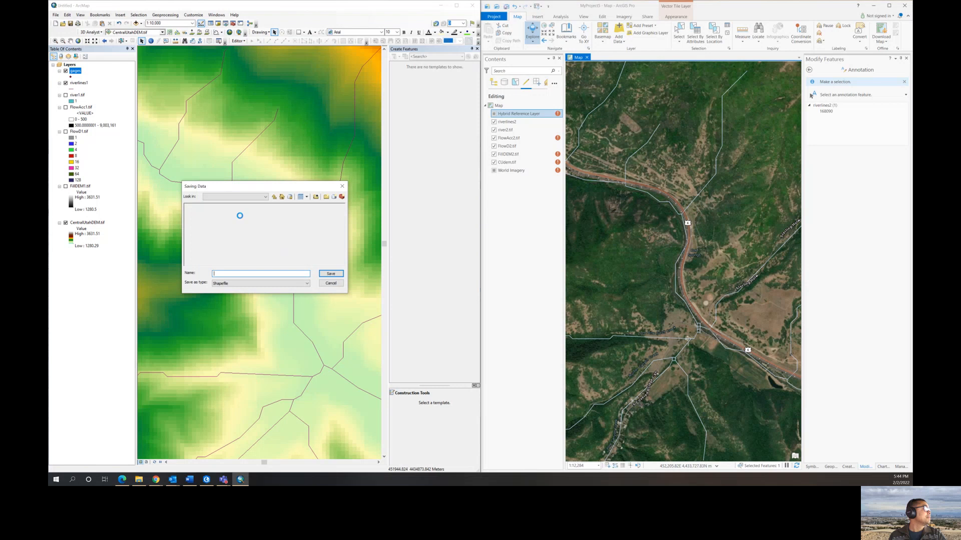
pyautogui.click(239, 196)
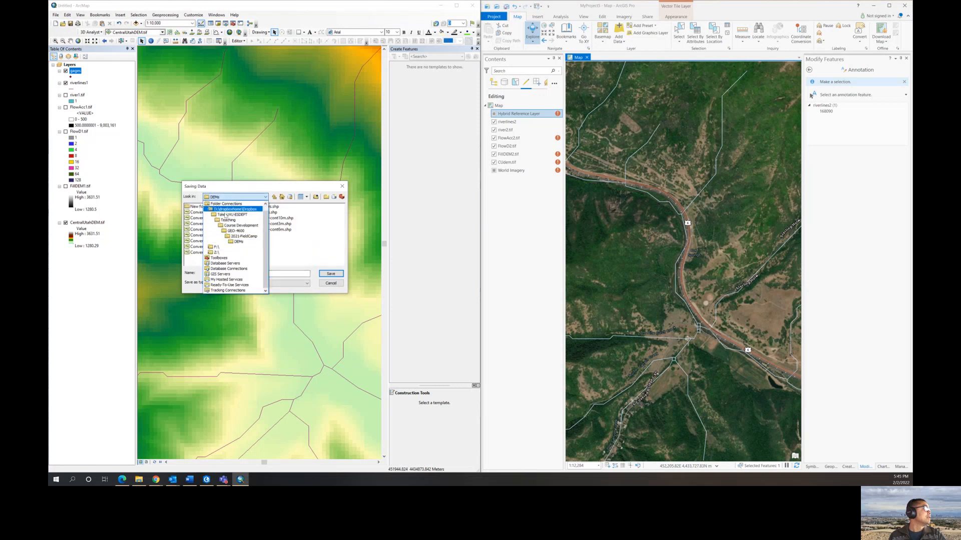
pyautogui.click(216, 252)
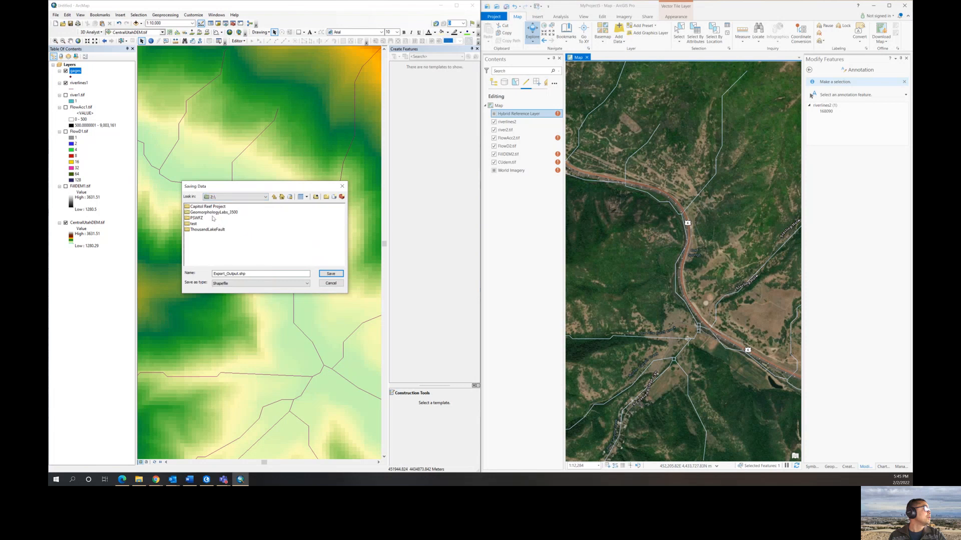
pyautogui.click(214, 212)
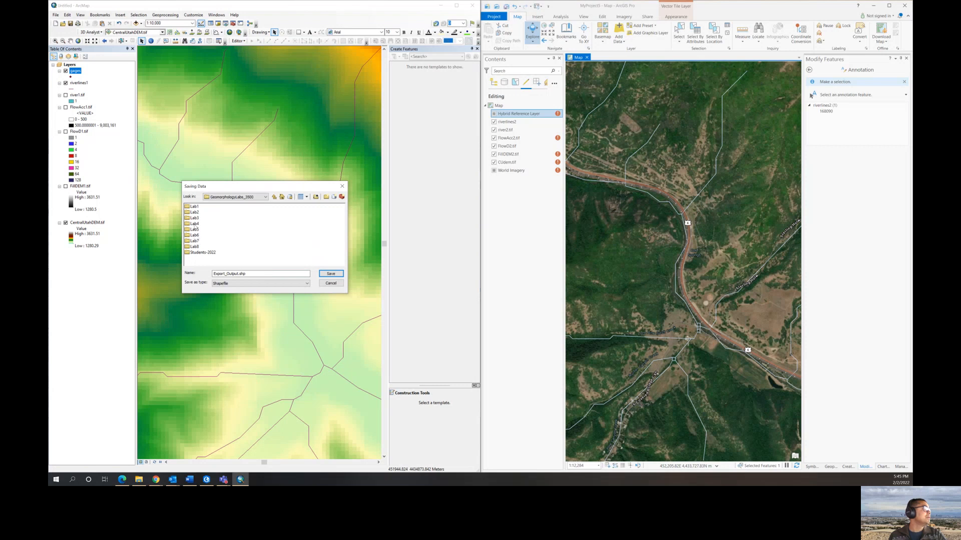
pyautogui.click(195, 220)
pyautogui.doubleClick(195, 218)
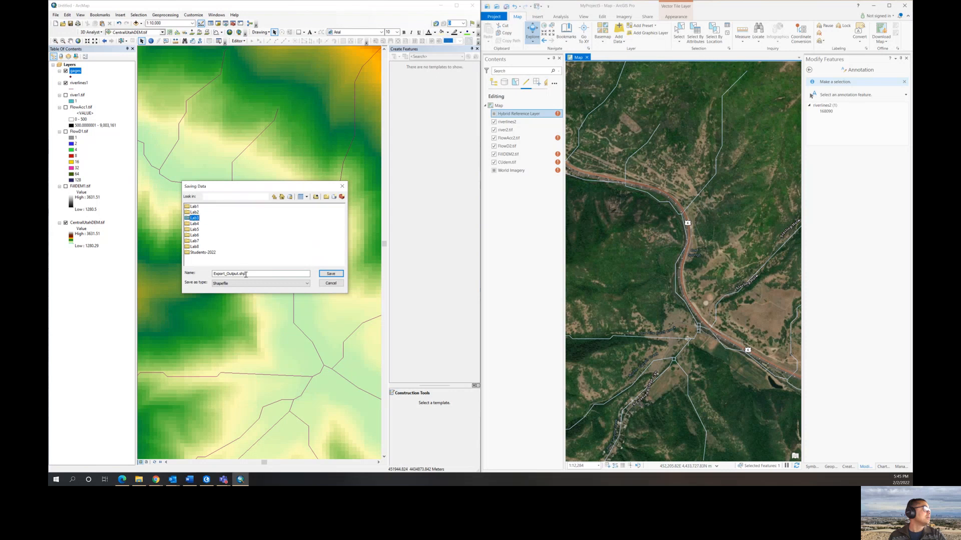
# Name the output shapefile GagesSFDF and run the export without adding the result to the map.
pyautogui.doubleClick(246, 274)
pyautogui.write('Gages')
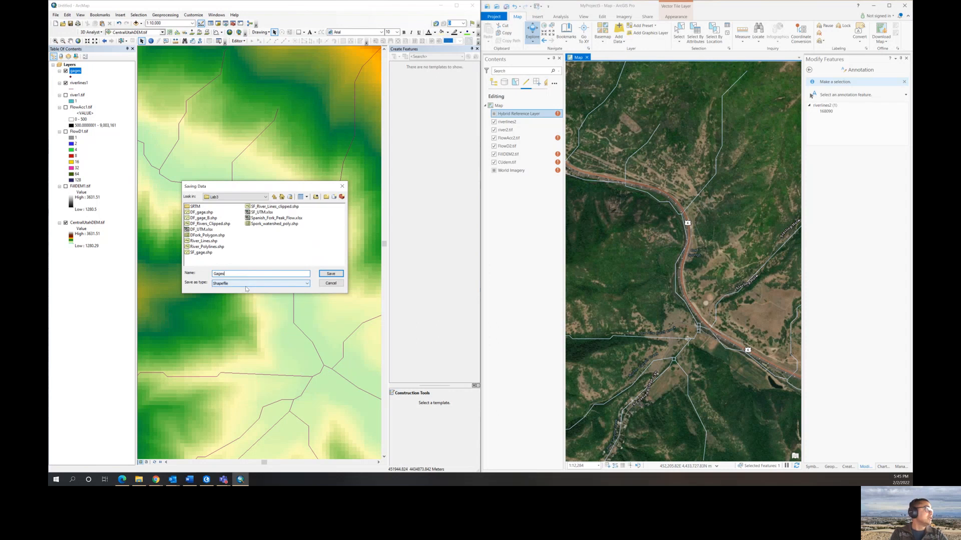
pyautogui.write('SF')
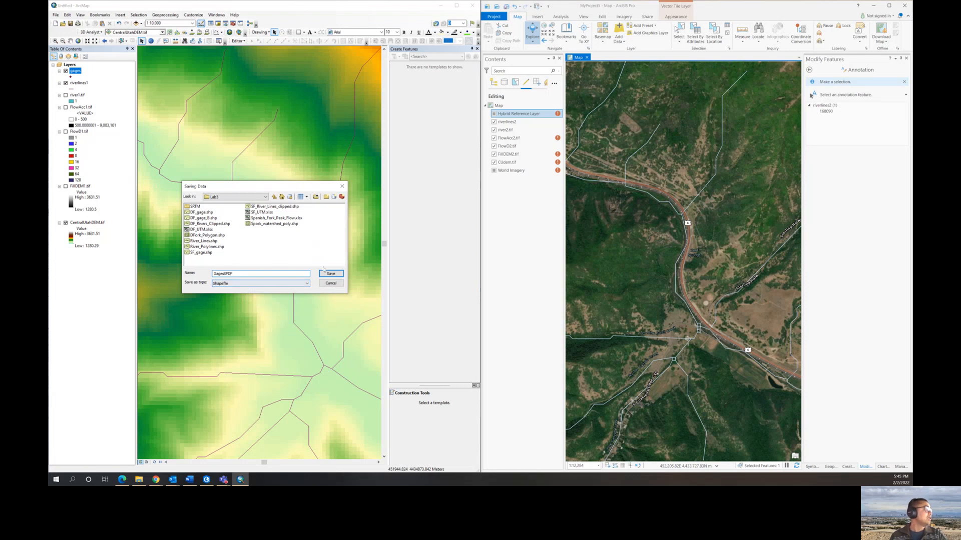
pyautogui.click(330, 274)
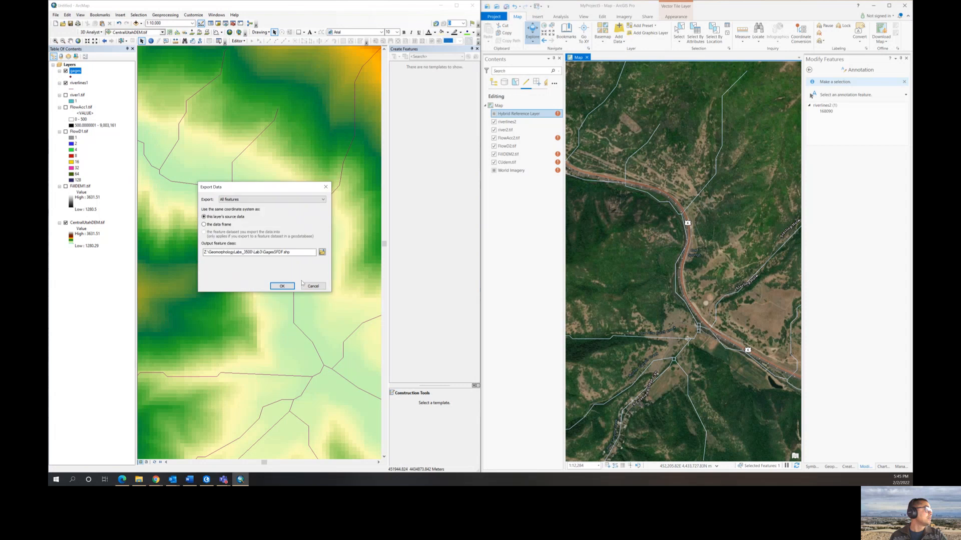
pyautogui.click(288, 287)
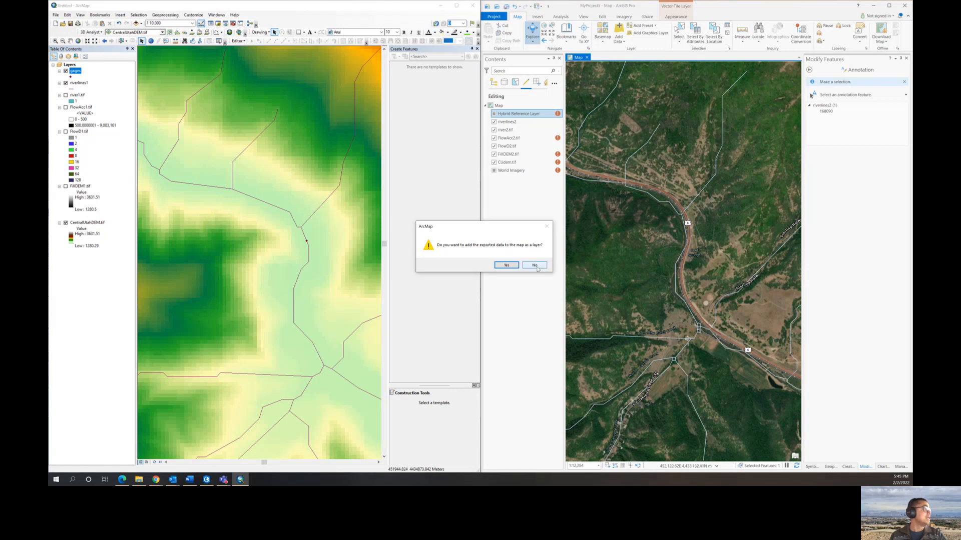
pyautogui.click(535, 266)
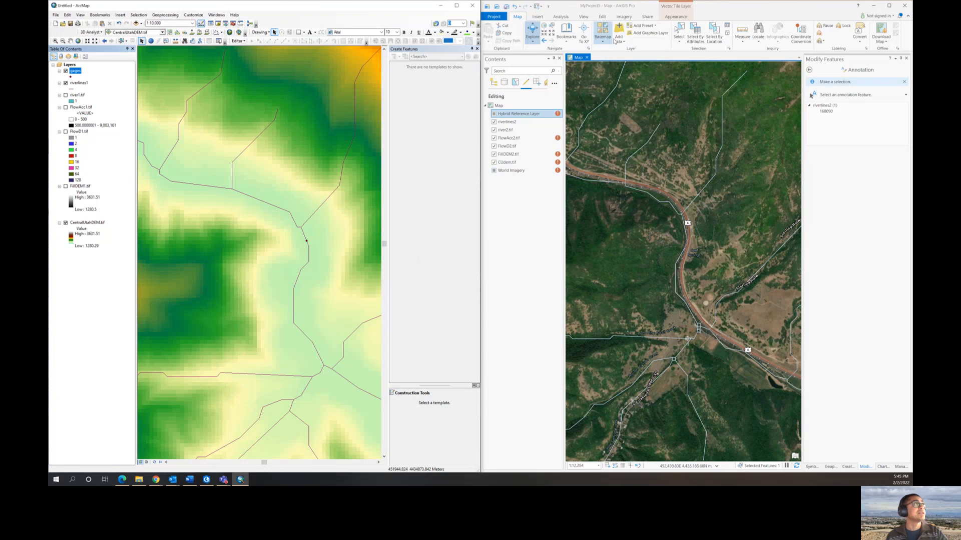
# Switch to ArcGIS Pro and try to add the exported gages shapefile from the GeomorphologyLabs_3500 Lab3 folder.
pyautogui.click(618, 40)
pyautogui.click(632, 68)
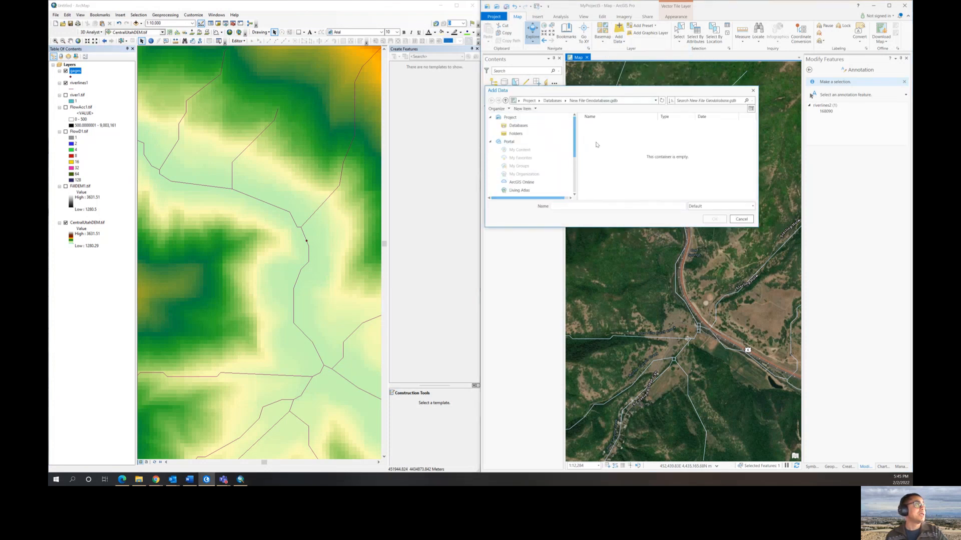
pyautogui.scroll(-3, 520, 161)
pyautogui.click(525, 187)
pyautogui.click(602, 134)
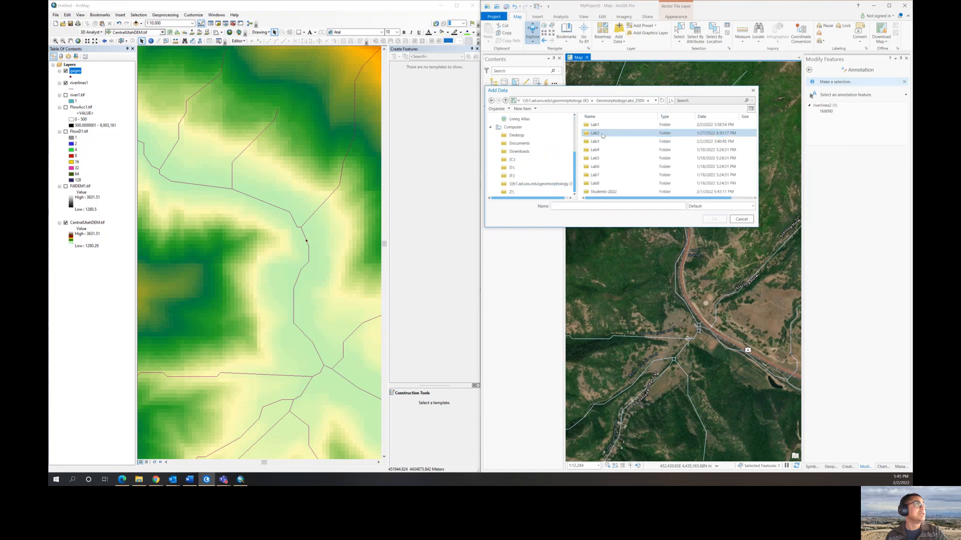
pyautogui.doubleClick(596, 141)
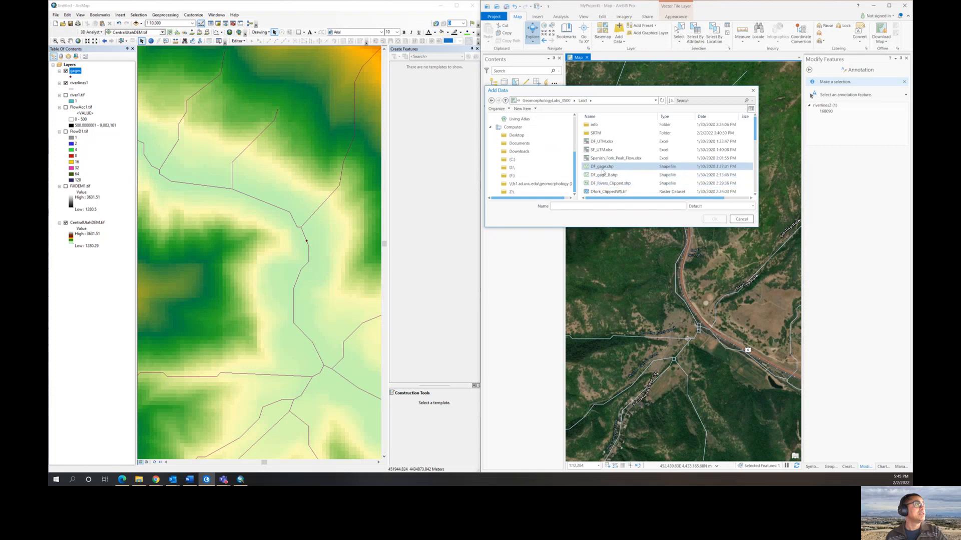
pyautogui.scroll(-3, 603, 169)
pyautogui.scroll(-2, 603, 170)
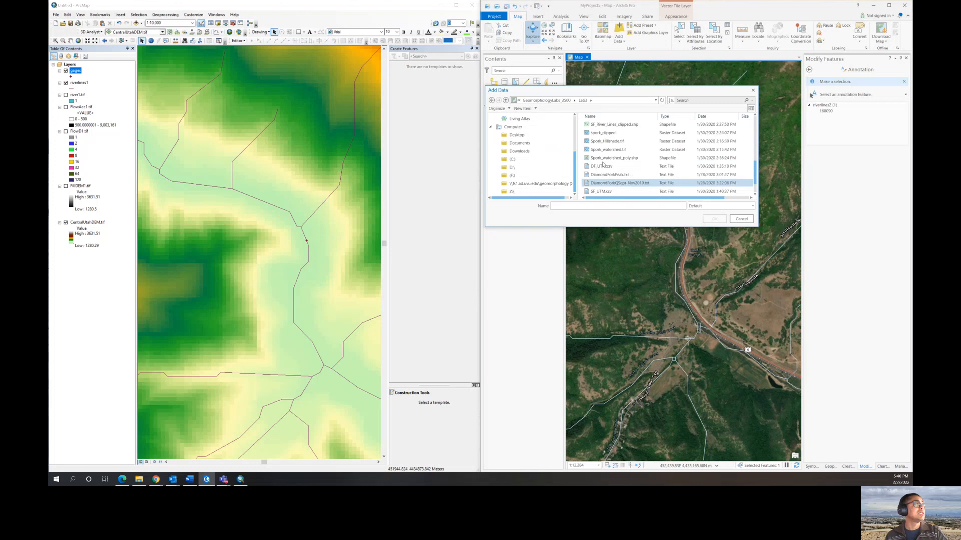
pyautogui.click(709, 117)
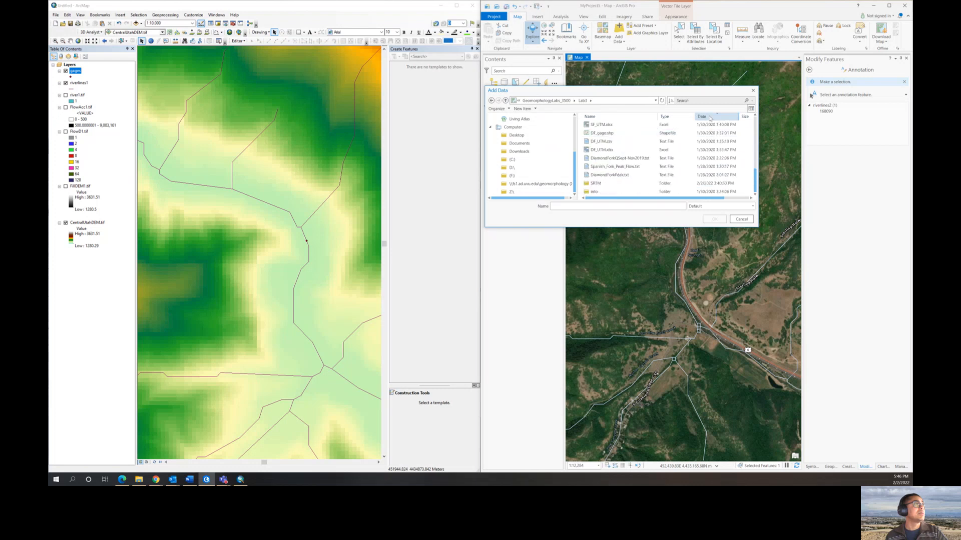
pyautogui.scroll(5, 713, 157)
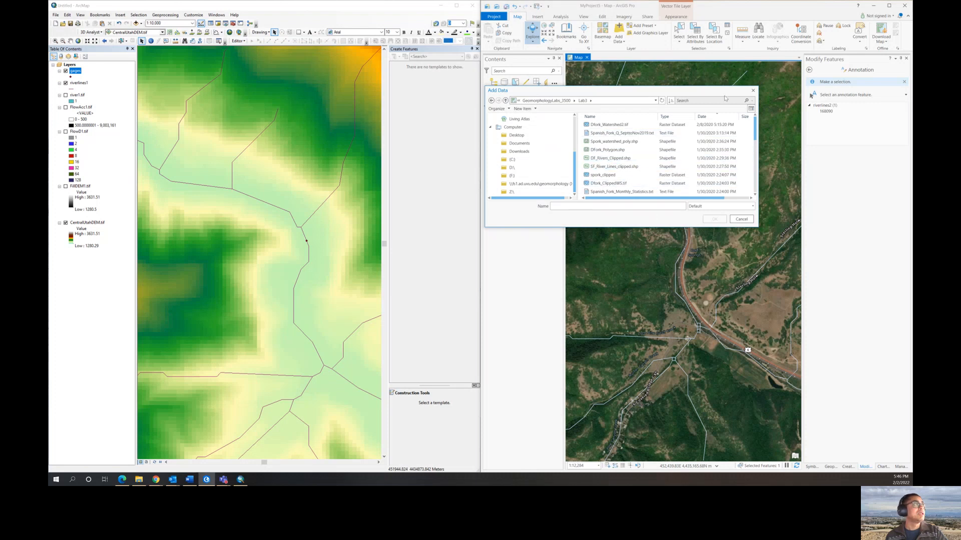
pyautogui.click(753, 90)
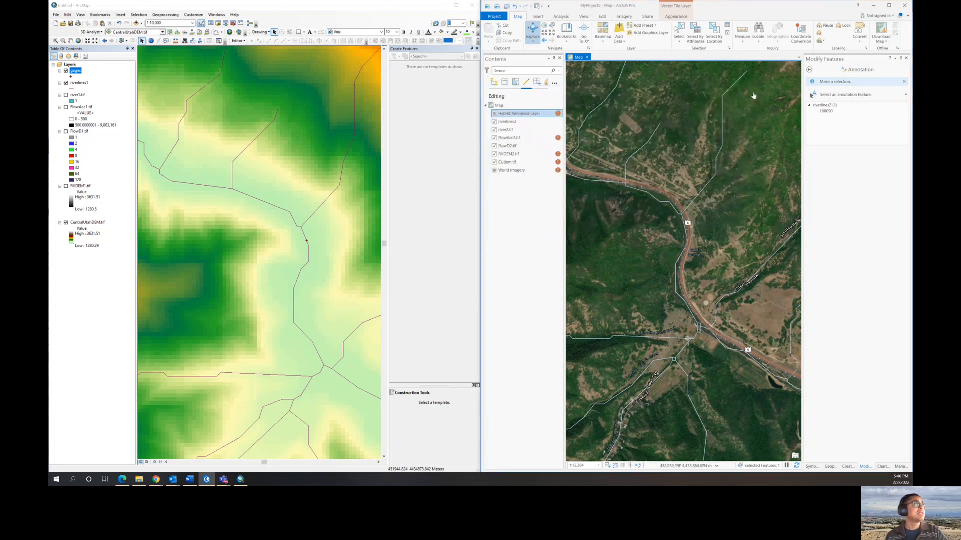
# Return to ArcMap and zoom to the full extent of the gages layer so both gauges are in view.
pyautogui.moveTo(613, 65); pyautogui.dragTo(630, 85)
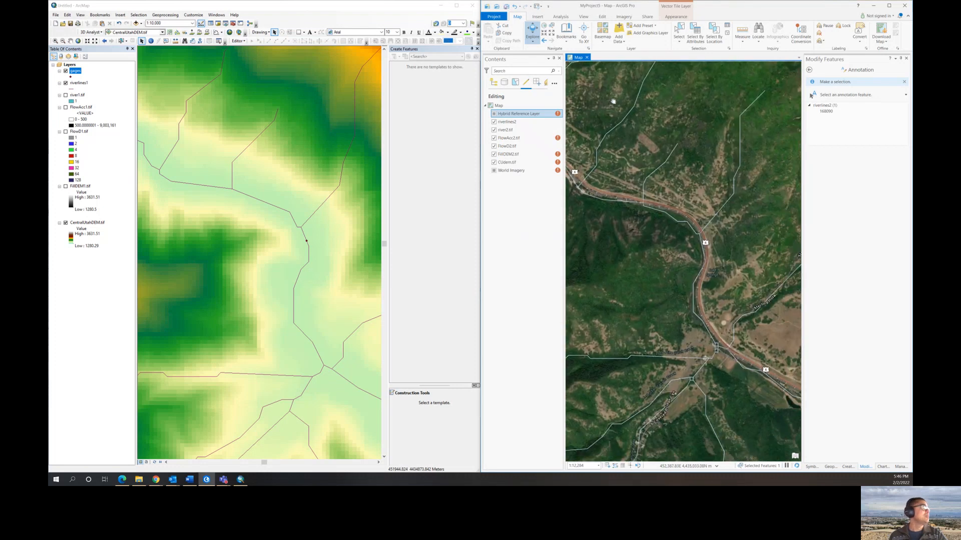
pyautogui.scroll(4, 281, 269)
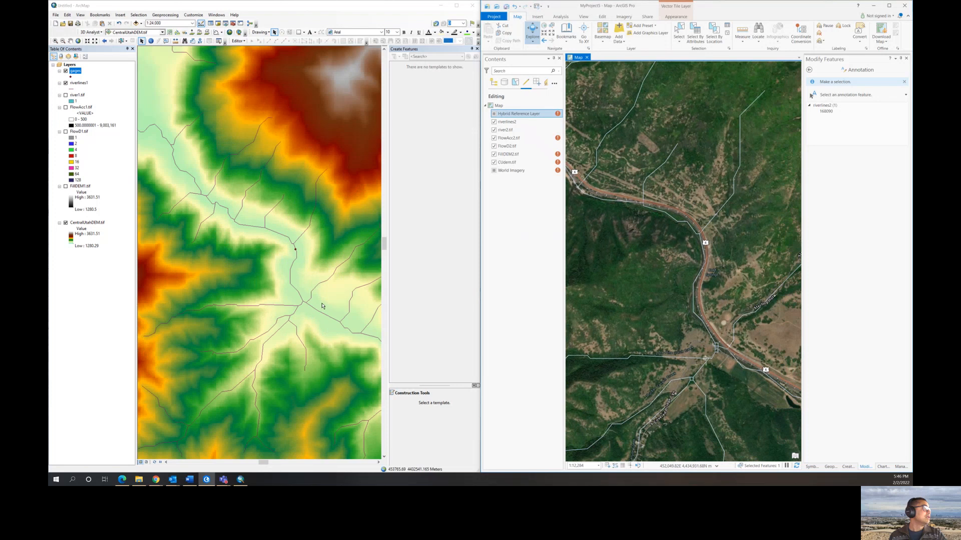
pyautogui.click(328, 296)
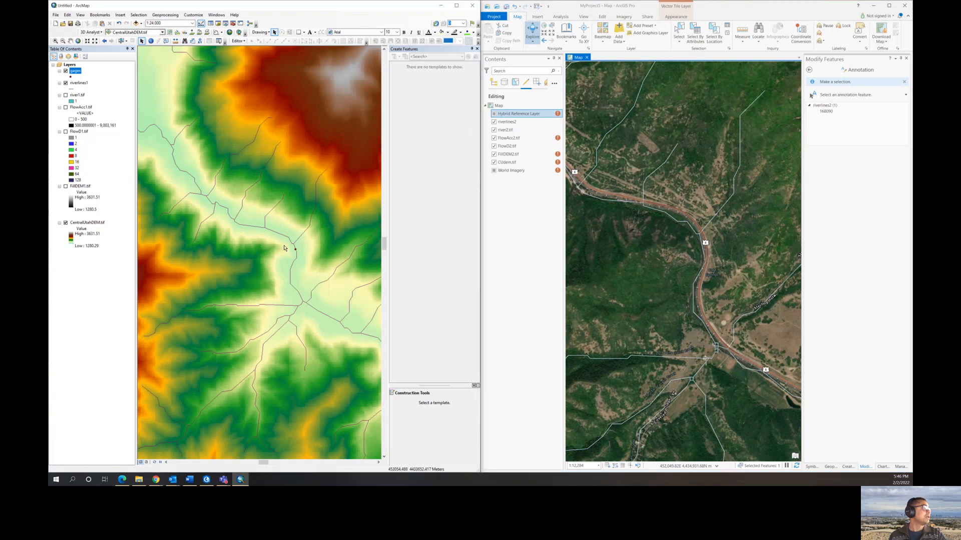
pyautogui.scroll(2, 283, 248)
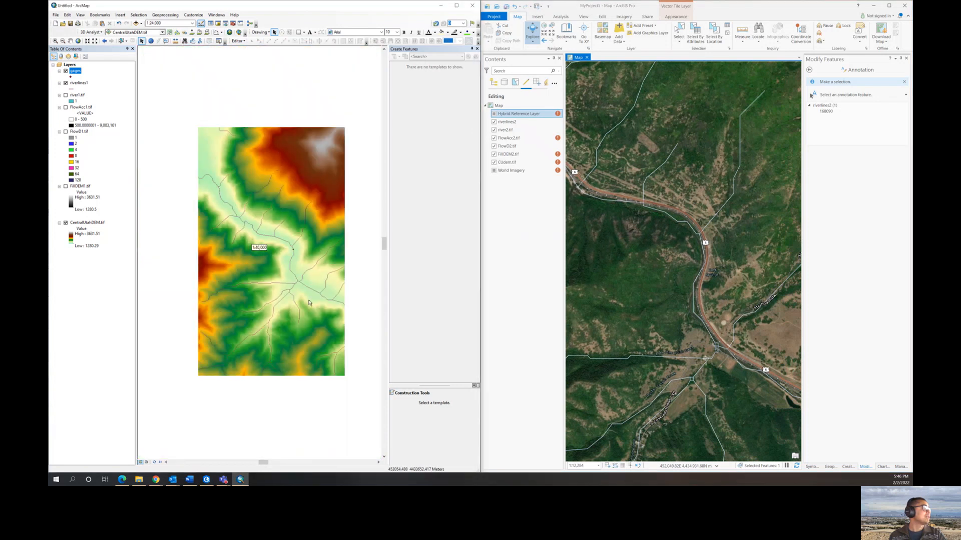
pyautogui.rightClick(71, 77)
pyautogui.rightClick(75, 72)
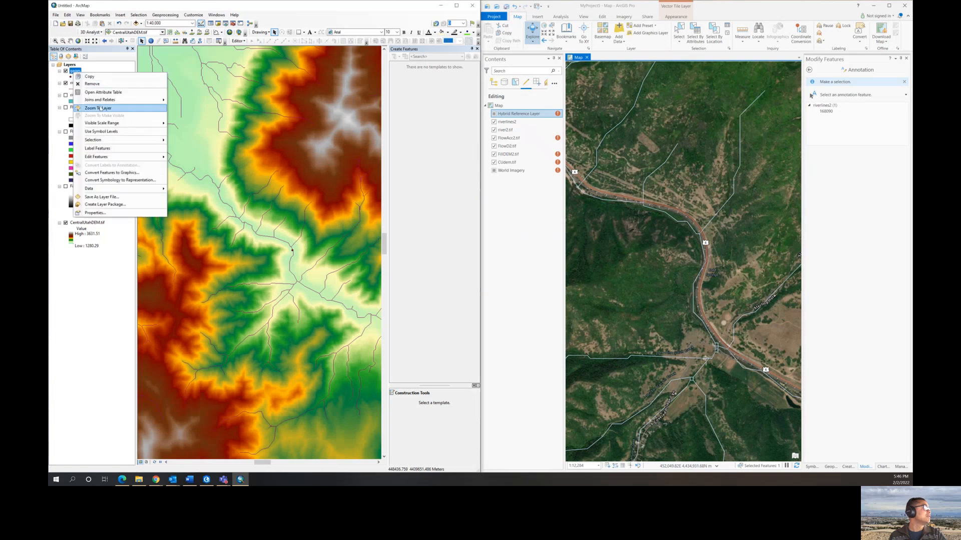
pyautogui.click(100, 107)
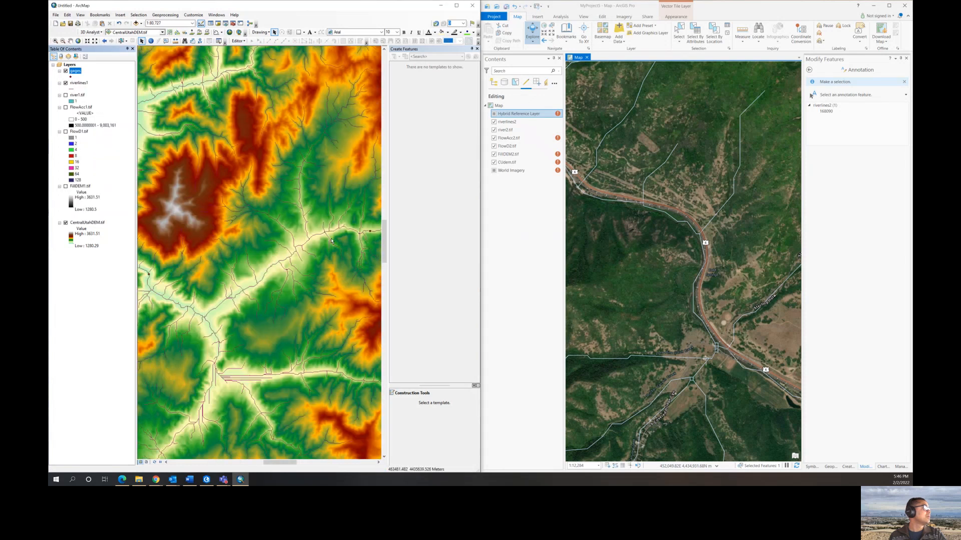
# Change the gages point symbol to a dark red circle of size 7.
pyautogui.click(71, 77)
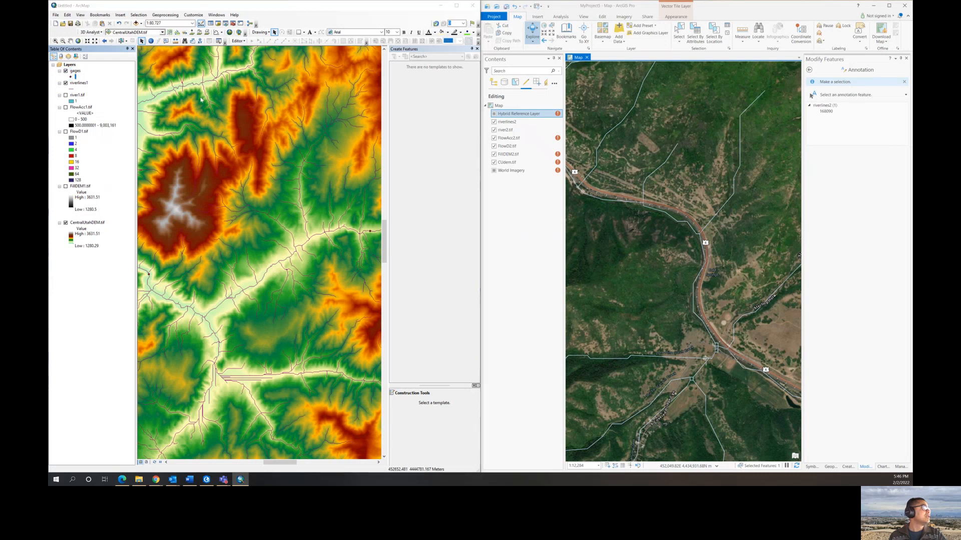
pyautogui.moveTo(868, 397); pyautogui.dragTo(425, 63)
pyautogui.click(533, 129)
pyautogui.write('7')
pyautogui.click(507, 215)
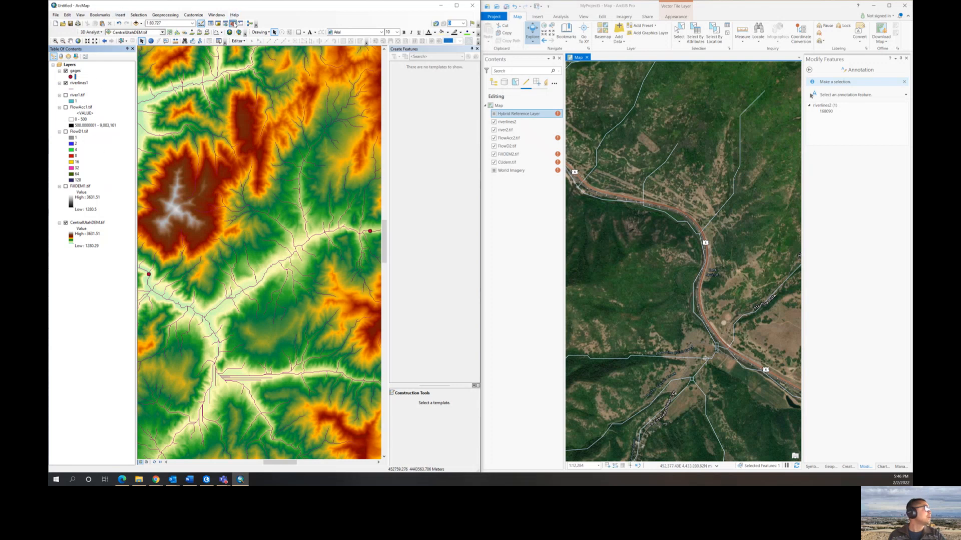
# Start the Snap Pour Point tool with gages as the pour point data and FlowAcc1.tif as the accumulation raster.
pyautogui.click(233, 23)
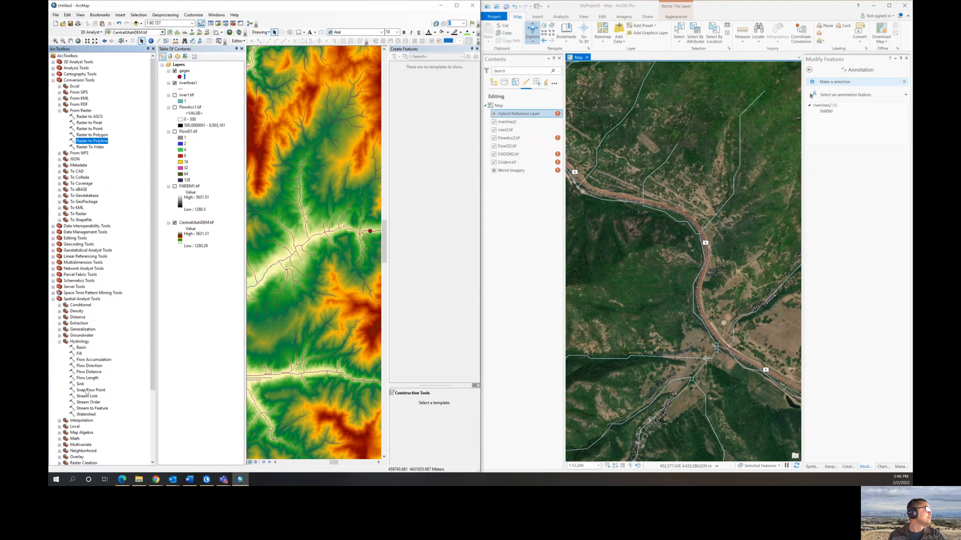
pyautogui.click(90, 390)
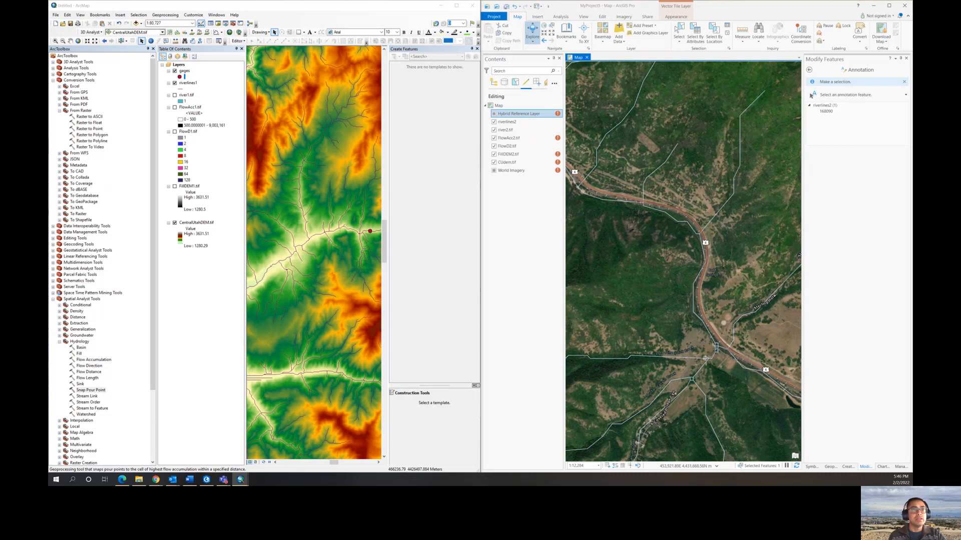
pyautogui.moveTo(708, 379); pyautogui.dragTo(429, 159)
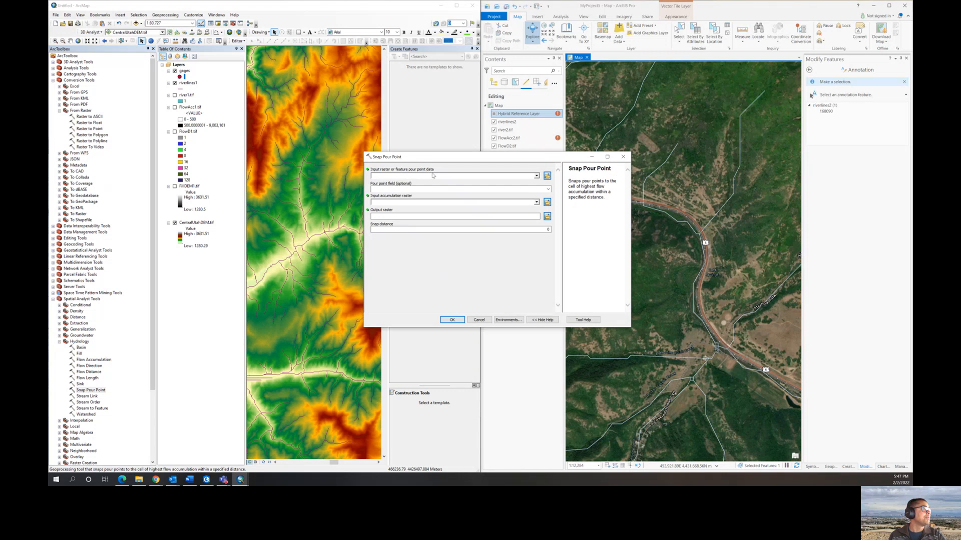
pyautogui.click(536, 175)
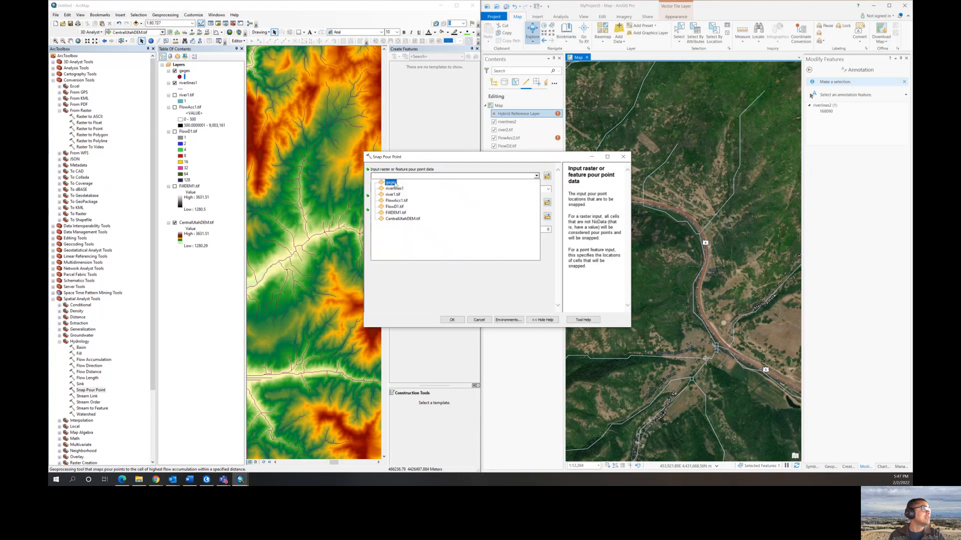
pyautogui.click(391, 183)
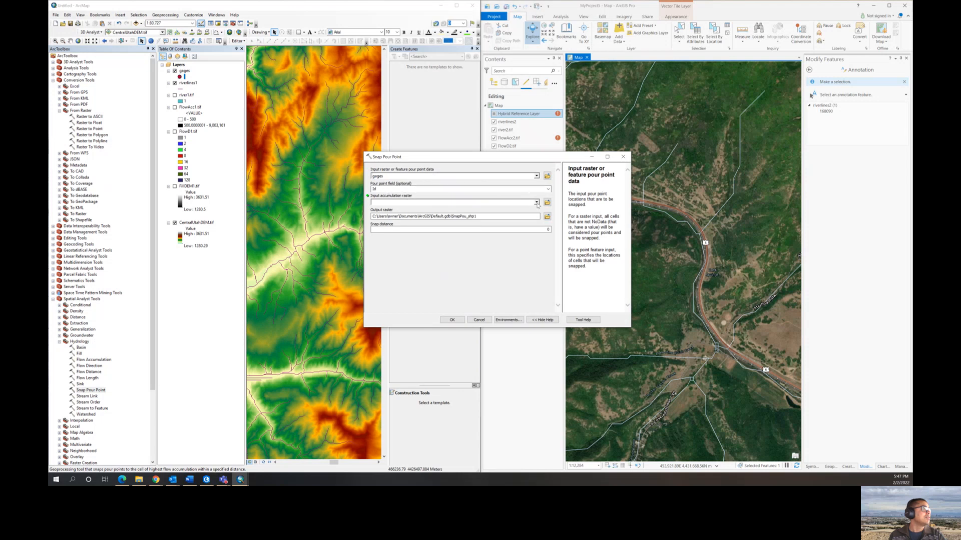
pyautogui.click(536, 204)
pyautogui.click(393, 216)
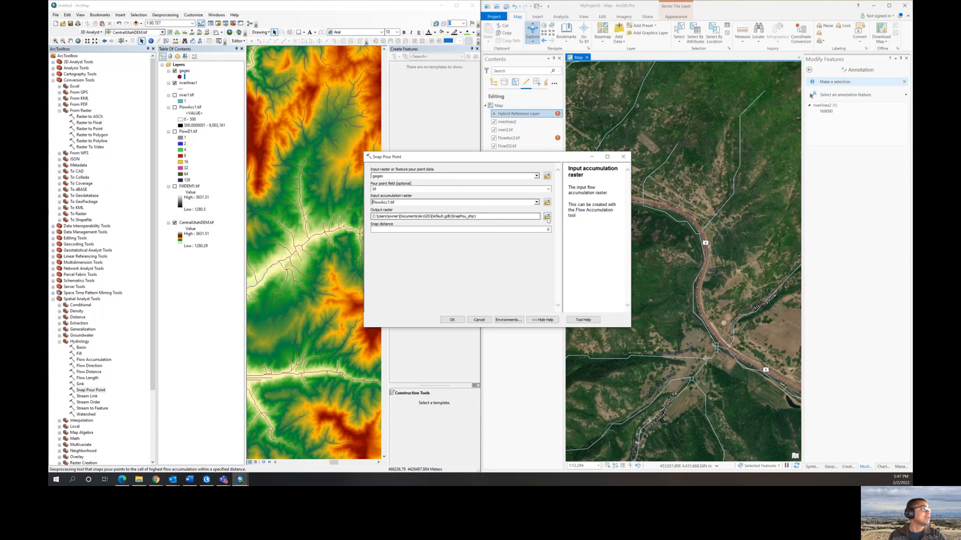
# Name the output raster snap_pp.tif in the student folder and run Snap Pour Point.
pyautogui.click(547, 217)
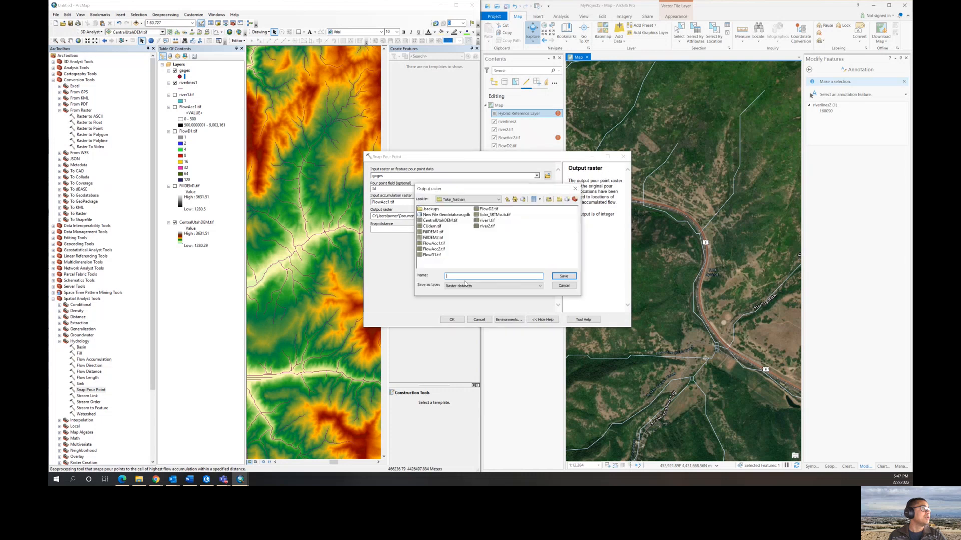
pyautogui.write('snap_pp')
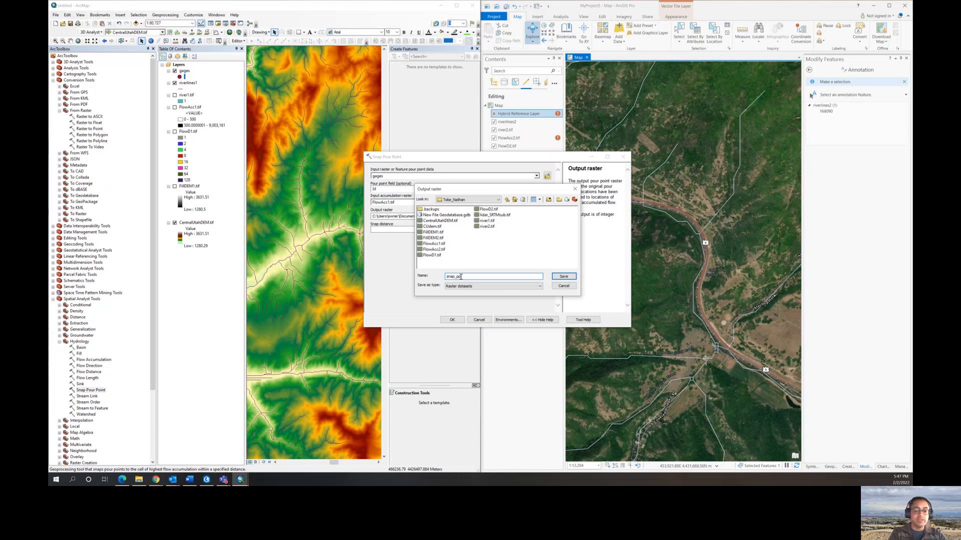
pyautogui.write('.tif')
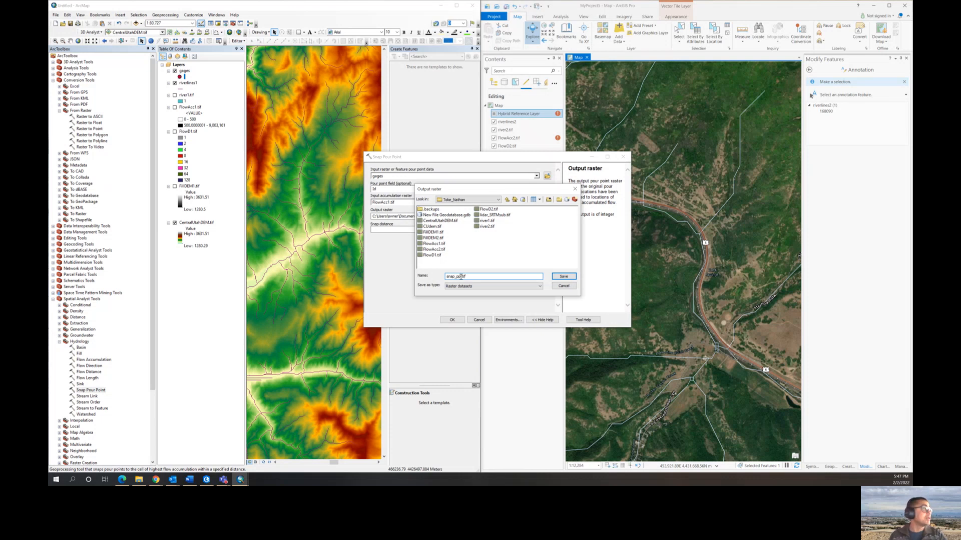
pyautogui.click(563, 277)
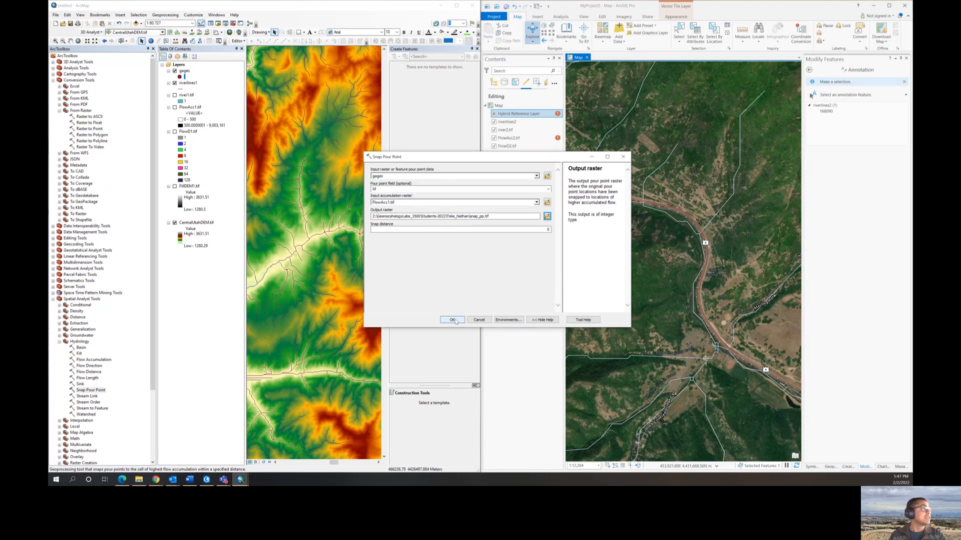
pyautogui.click(452, 321)
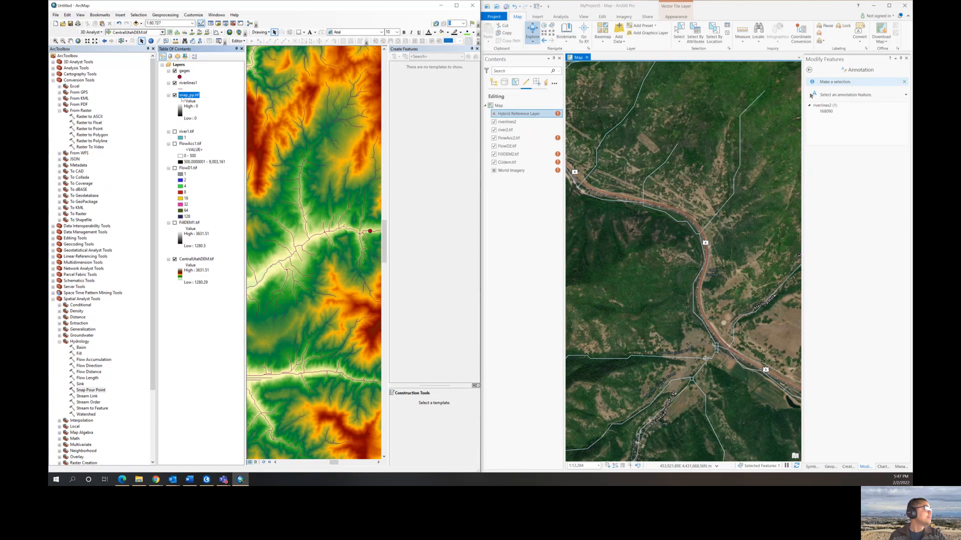
# View the full extent of snap_pp.tif, hide that layer and return the map to the gages layer.
pyautogui.rightClick(183, 96)
pyautogui.click(209, 133)
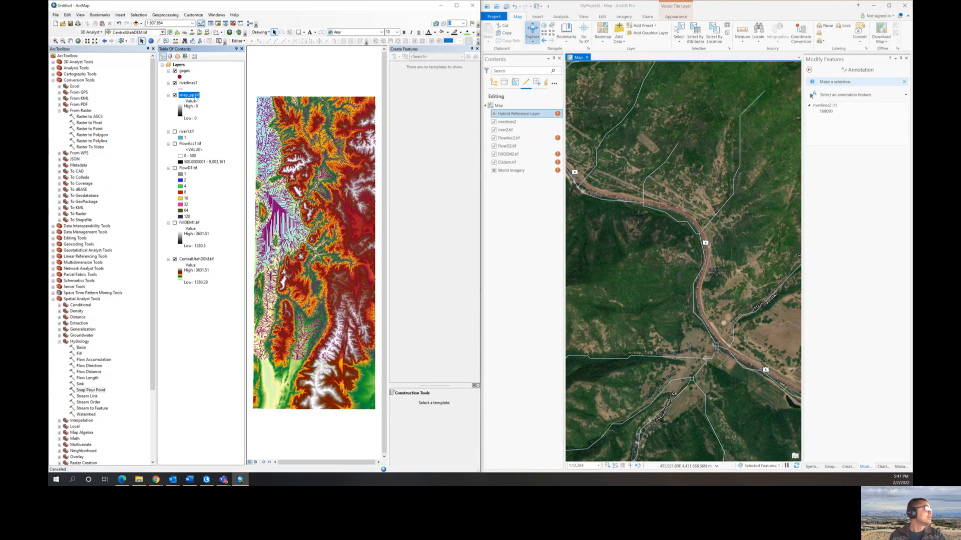
pyautogui.rightClick(195, 99)
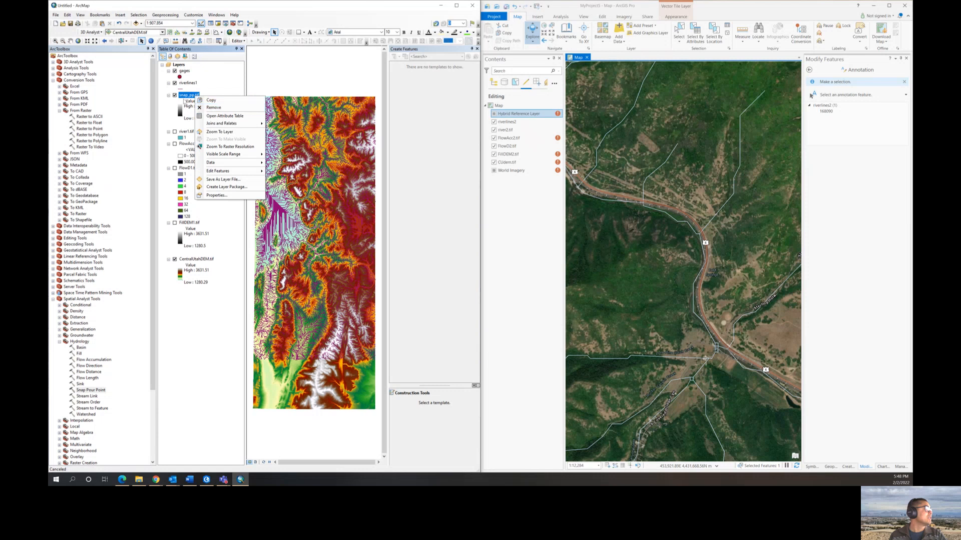
pyautogui.click(175, 95)
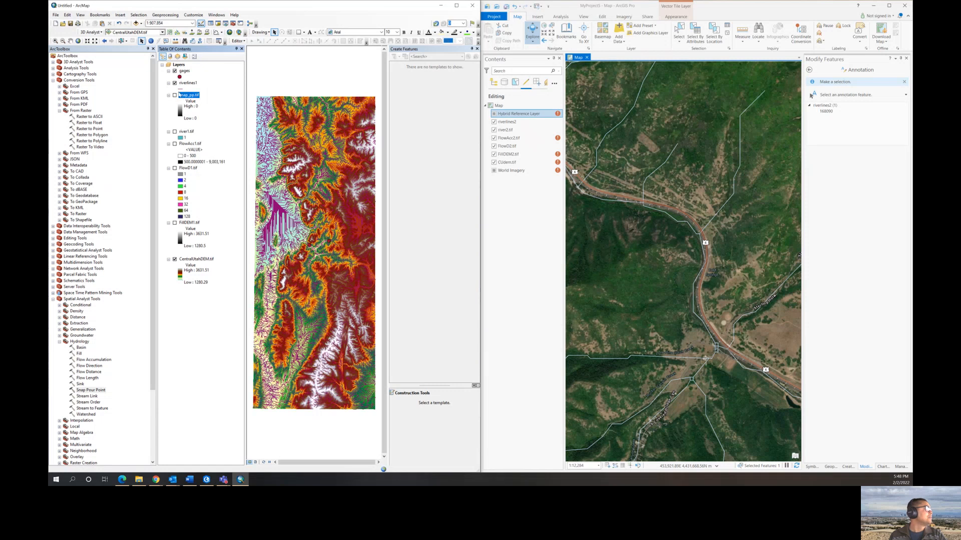
pyautogui.rightClick(185, 71)
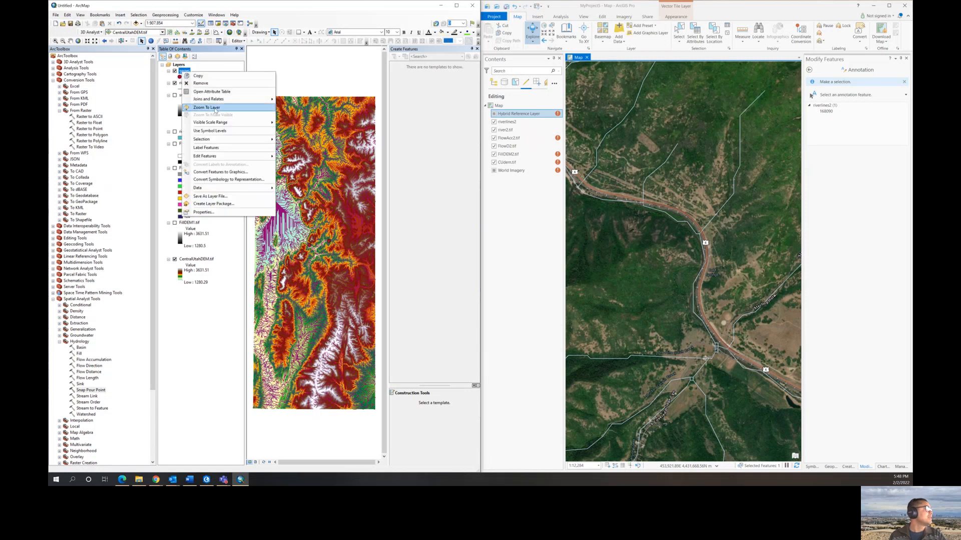
pyautogui.click(215, 108)
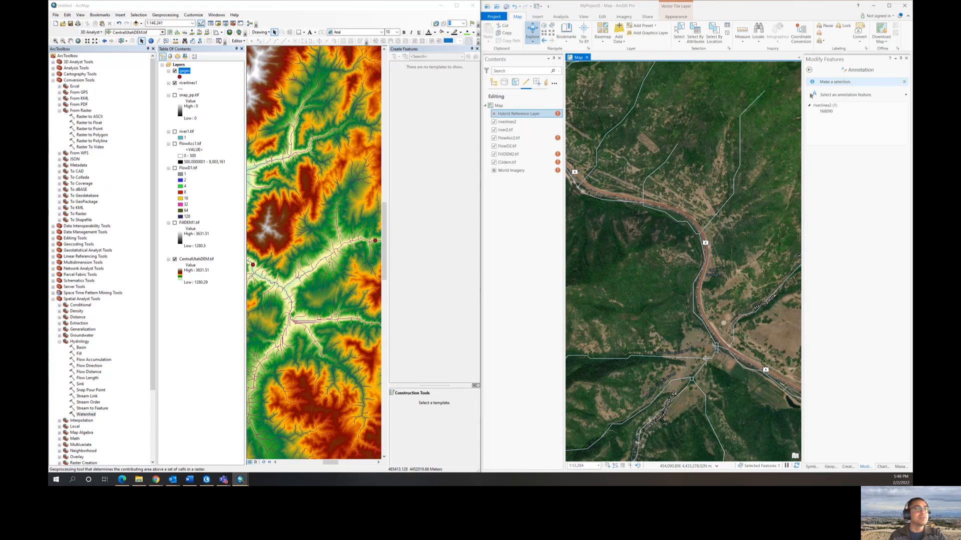
# Set up the Watershed tool with FlowD1.tif as the flow direction raster and snap_pp.tif as the pour point data.
pyautogui.moveTo(294, 222); pyautogui.dragTo(360, 123)
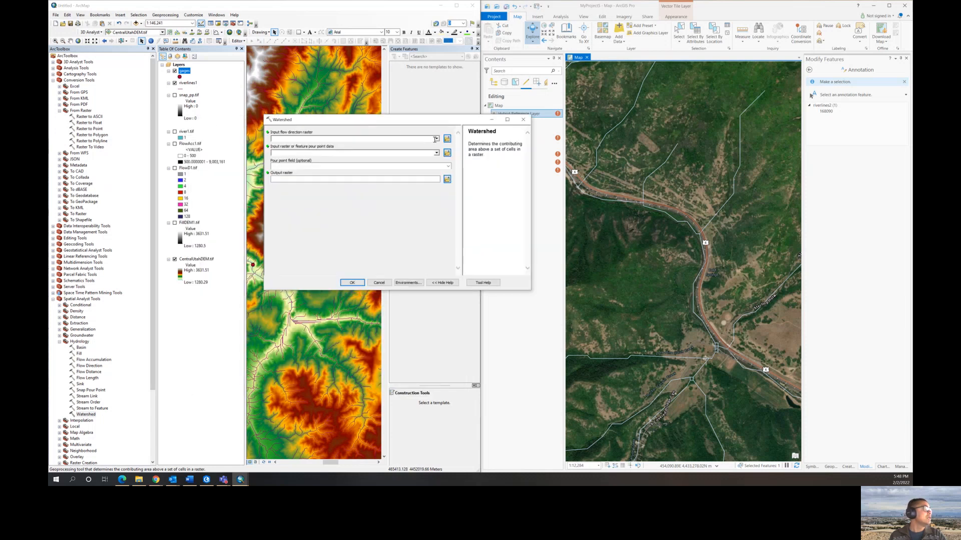
pyautogui.click(436, 139)
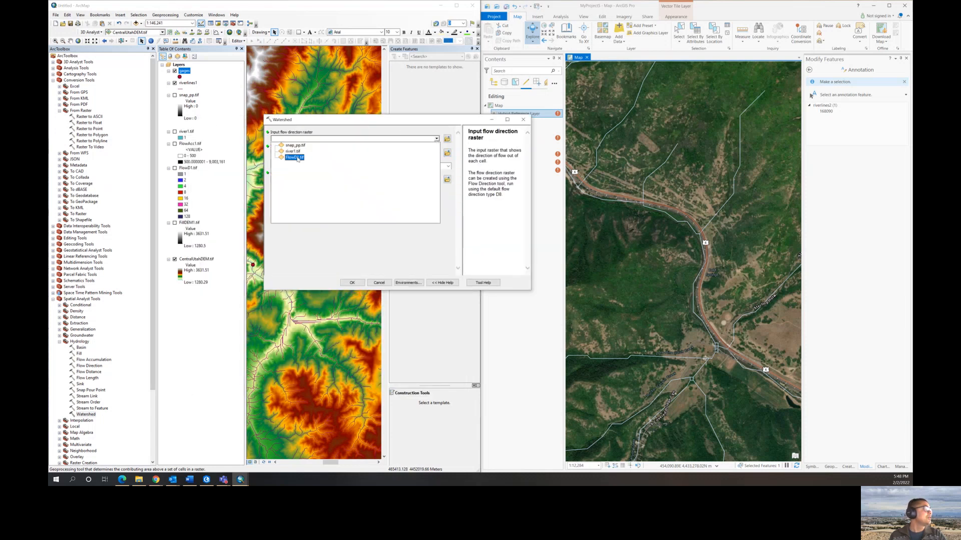
pyautogui.click(295, 158)
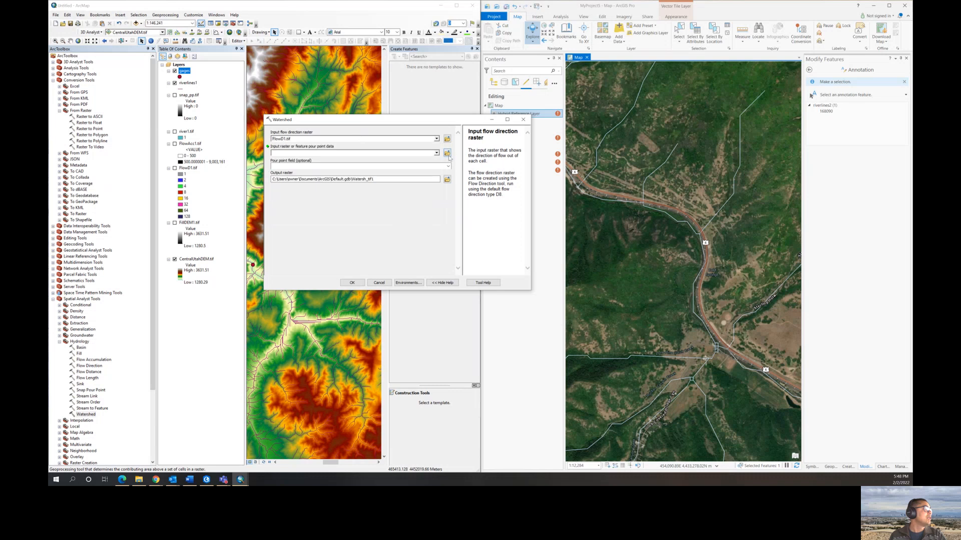
pyautogui.click(436, 153)
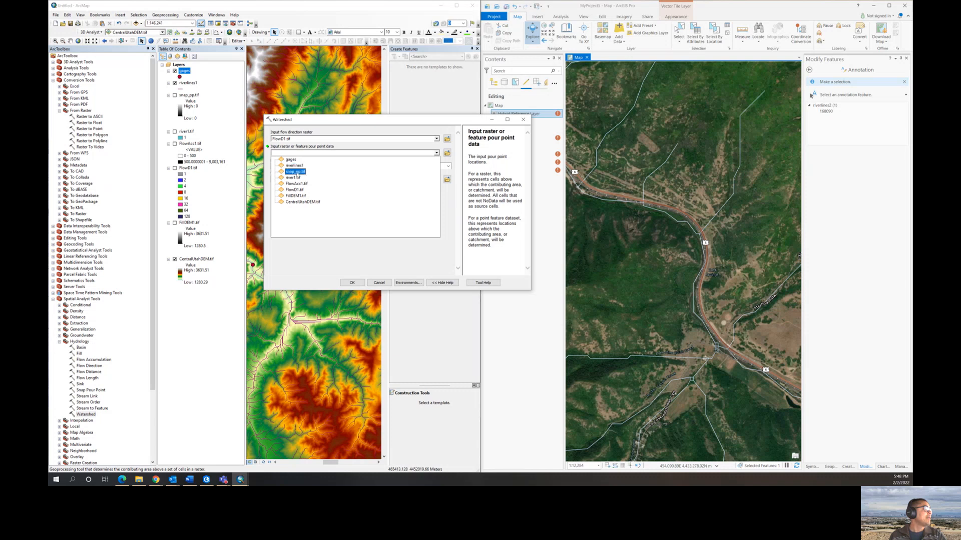
pyautogui.click(296, 172)
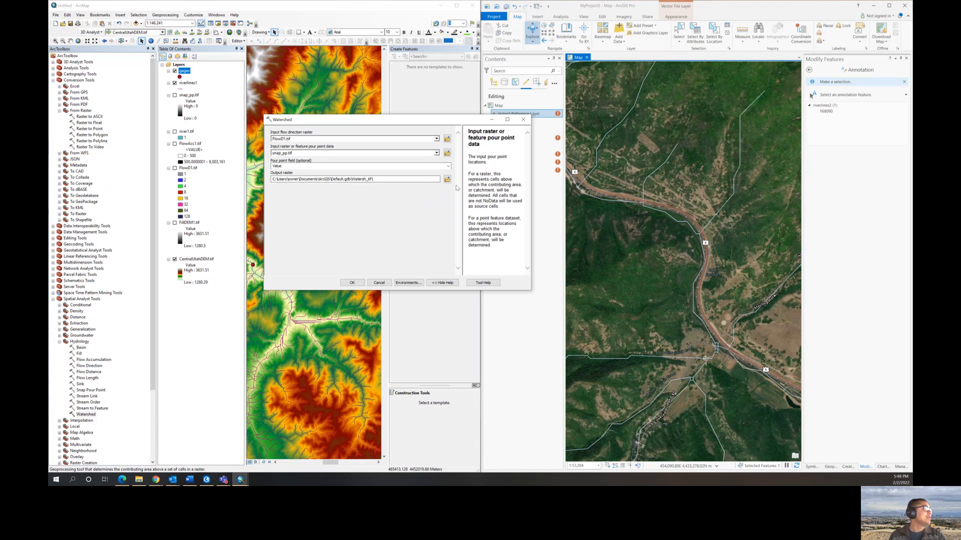
# Name the output raster Watershed.tif in the student folder and run the Watershed tool.
pyautogui.click(440, 179)
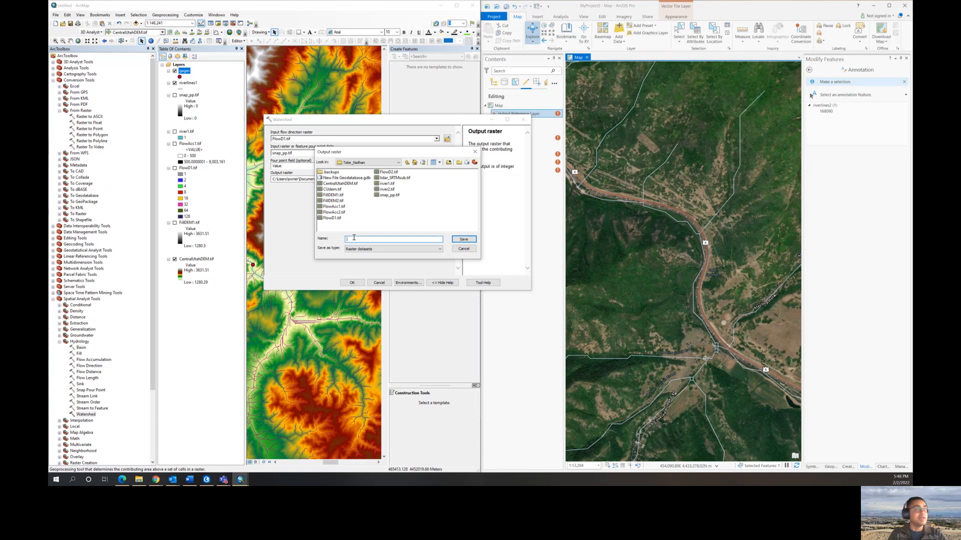
pyautogui.write('Watershed.tif')
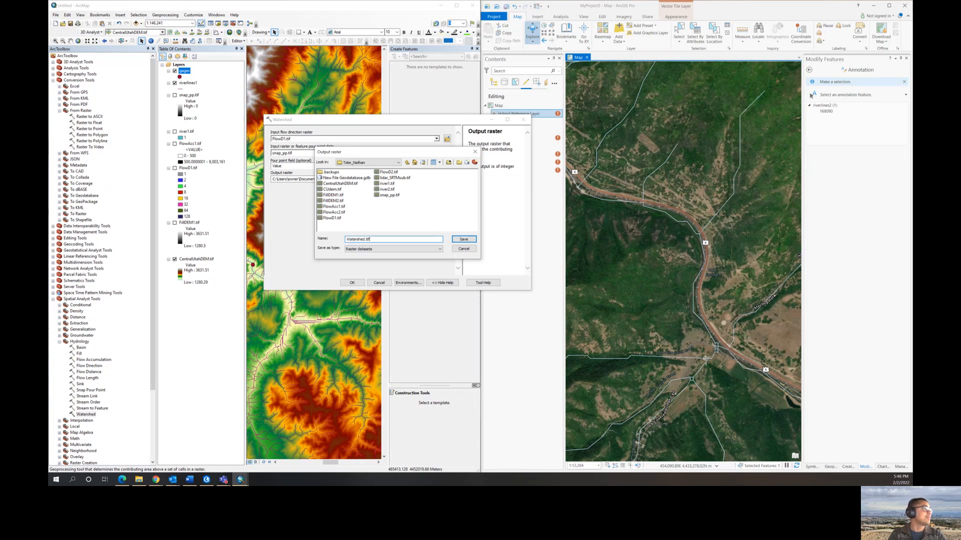
pyautogui.press('Return')
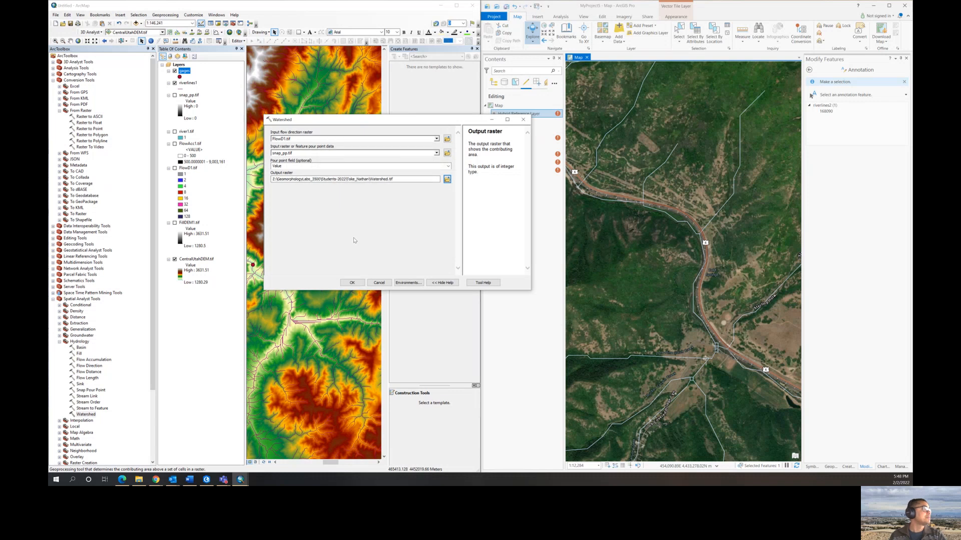
pyautogui.click(352, 283)
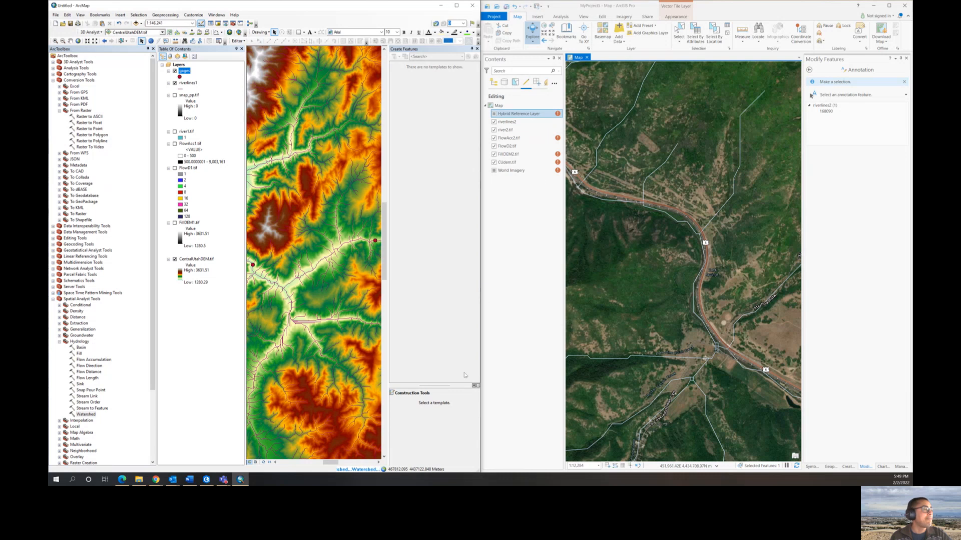
# Close the toolbox and examine the whole extent of Watershed.tif at a scale of 1:500,000.
pyautogui.hotkey('alt', 'Tab')
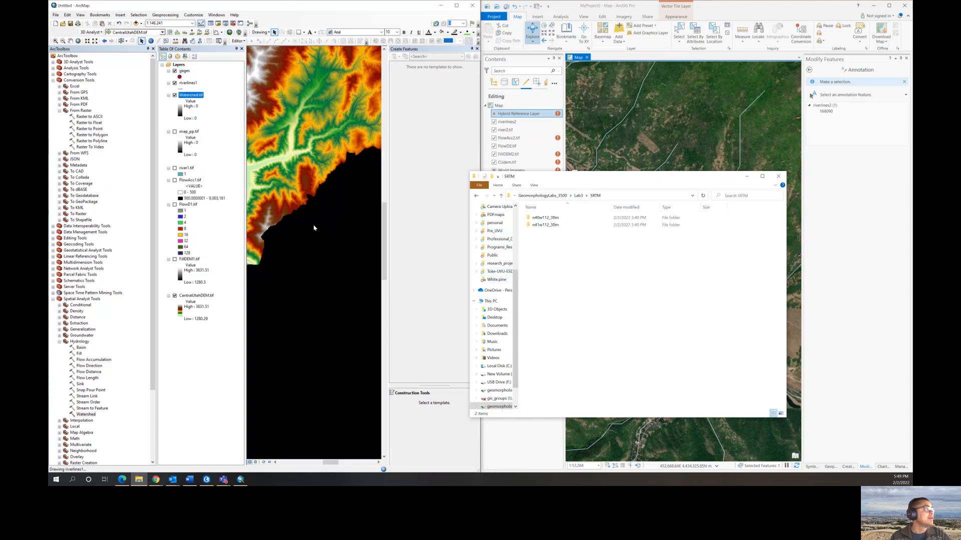
pyautogui.scroll(-1, 285, 201)
pyautogui.click(283, 185)
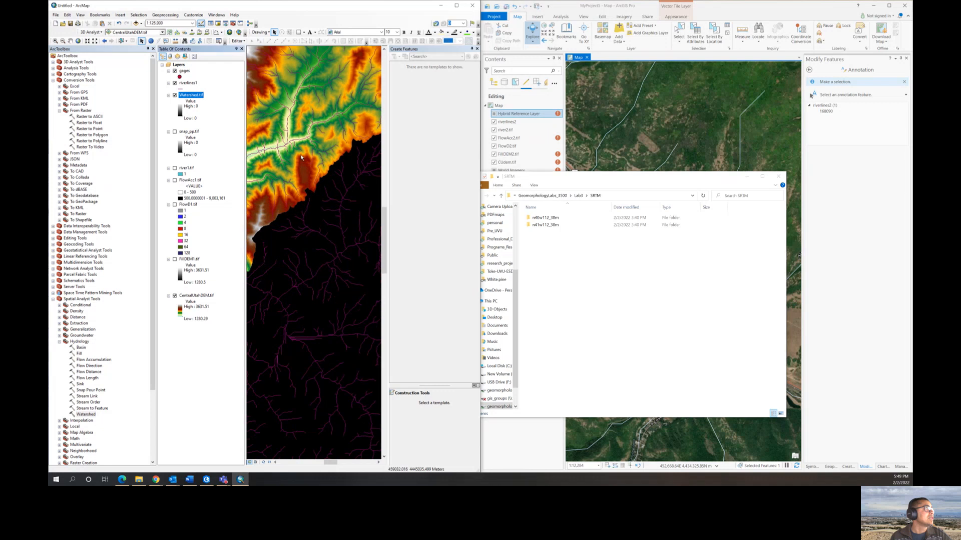
pyautogui.click(153, 49)
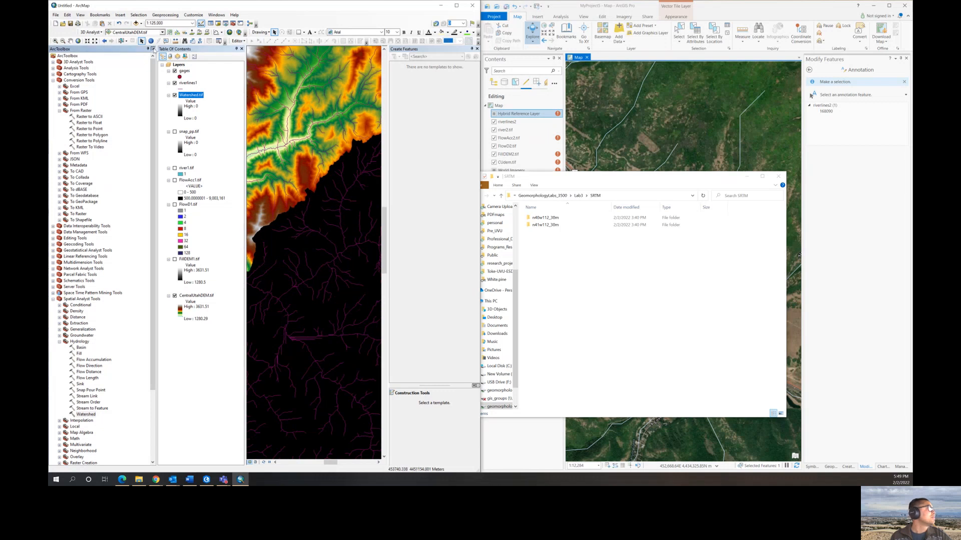
pyautogui.scroll(2, 221, 191)
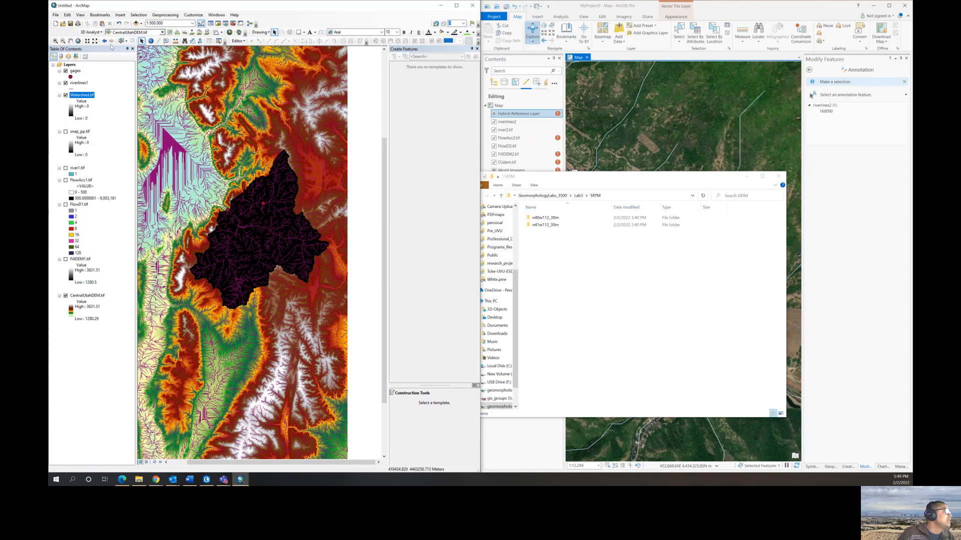
# Hide Watershed.tif and set up another Watershed run with FlowD1.tif as flow direction and gages as the pour point data.
pyautogui.click(66, 96)
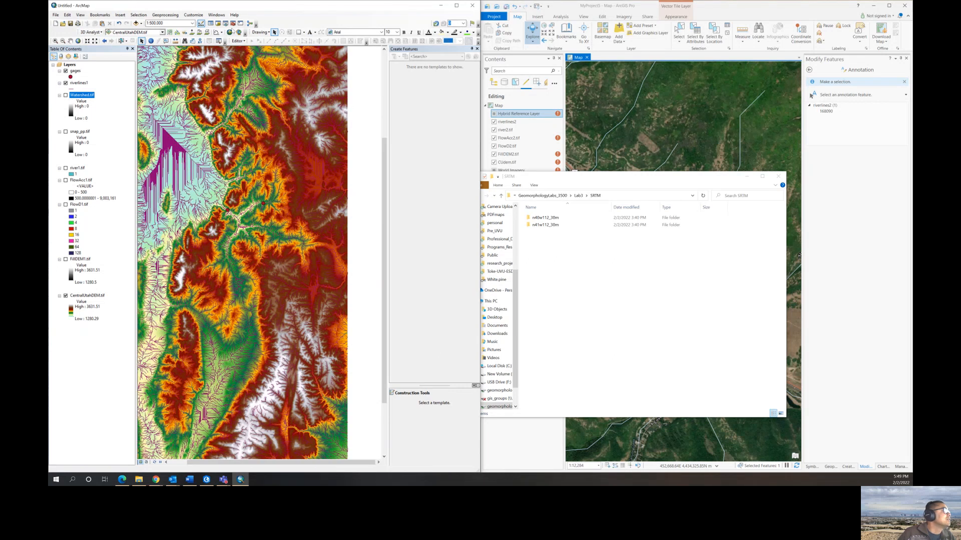
pyautogui.click(233, 23)
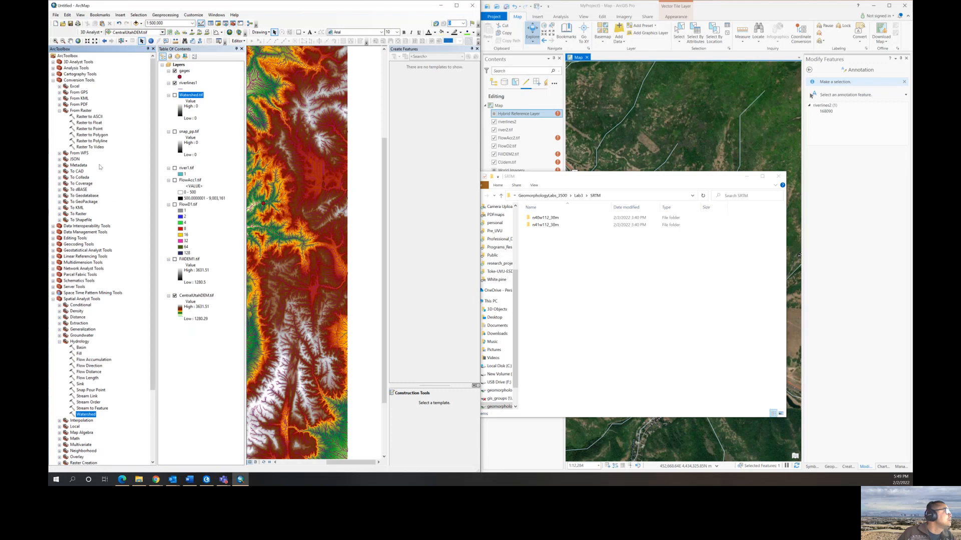
pyautogui.doubleClick(85, 415)
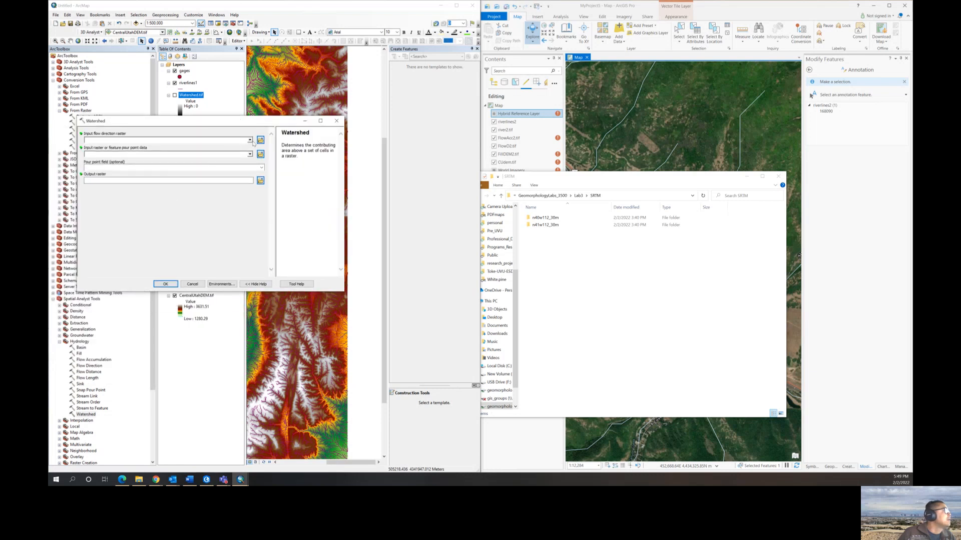
pyautogui.click(250, 140)
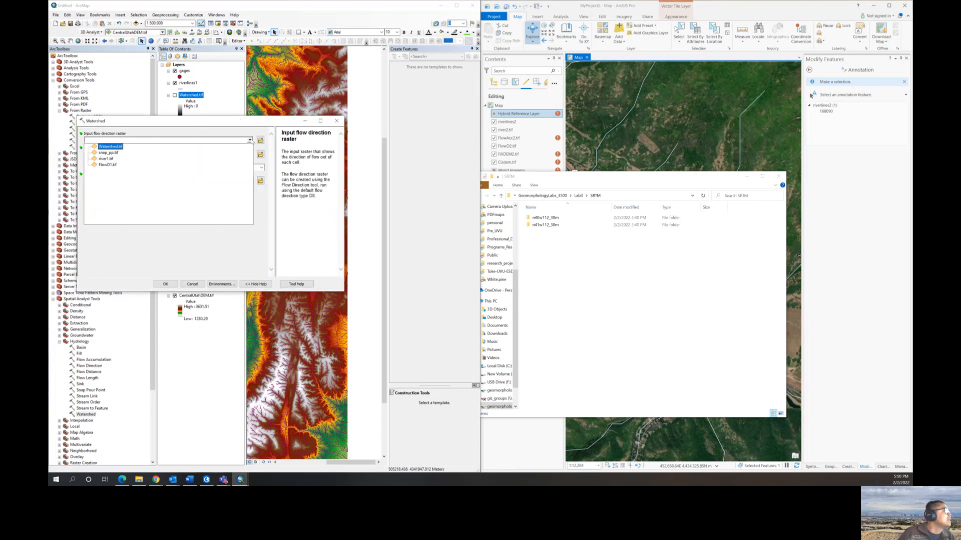
pyautogui.click(107, 164)
pyautogui.click(250, 154)
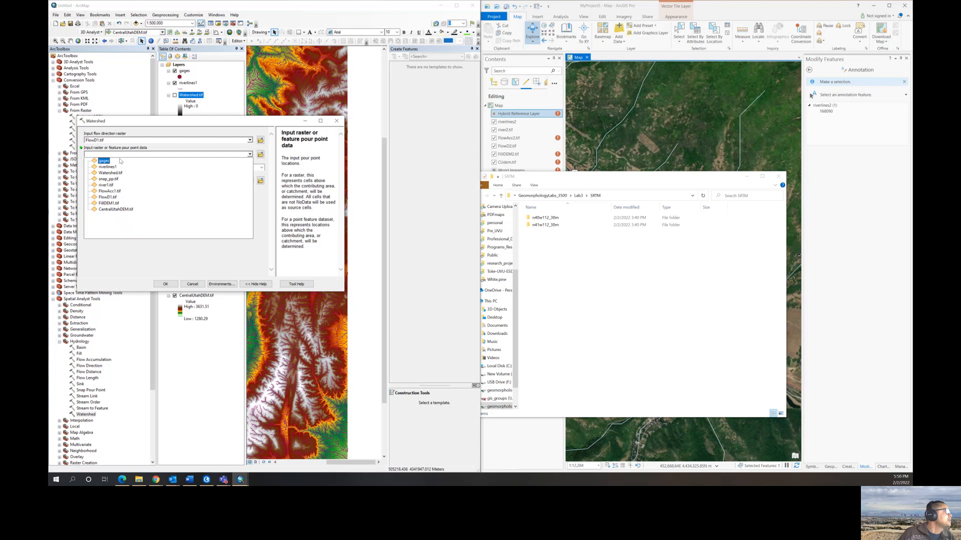
pyautogui.click(102, 161)
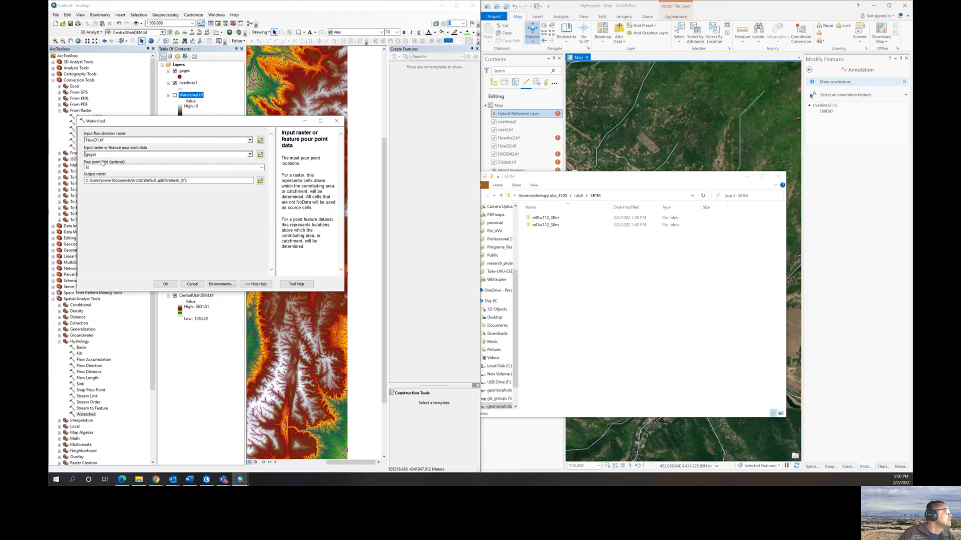
# Keep Id as the pour point field, name the output raster Watershed2.tif in the student folder and run the Watershed tool.
pyautogui.click(261, 168)
pyautogui.click(100, 179)
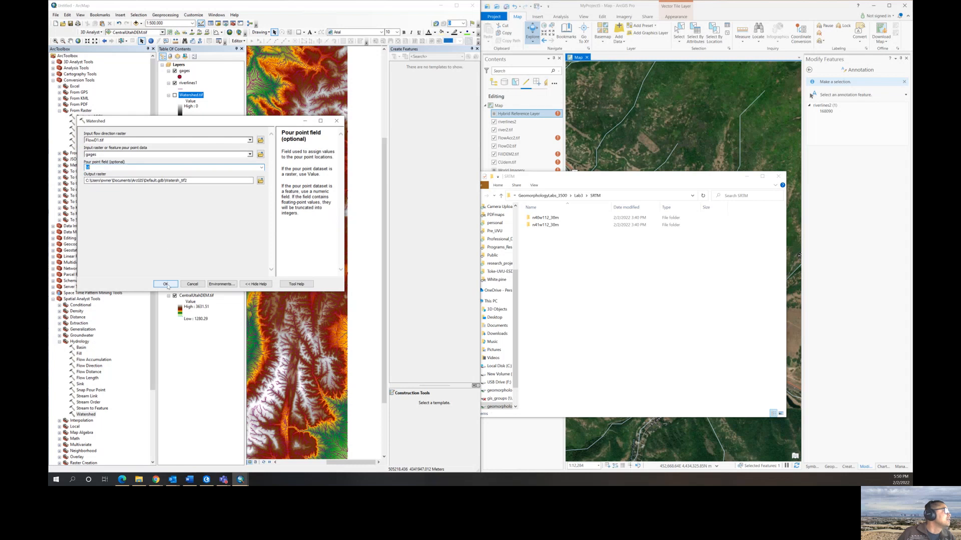
pyautogui.click(260, 181)
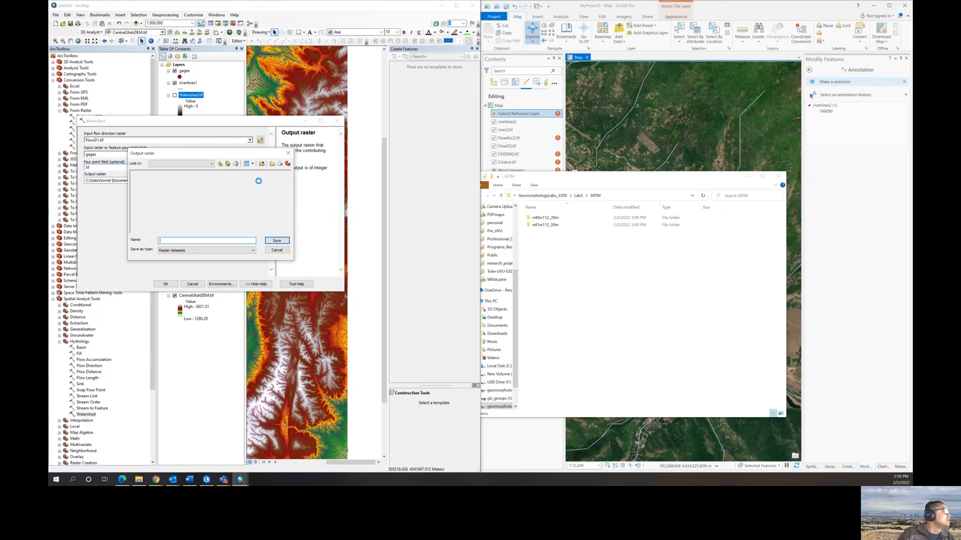
pyautogui.click(205, 202)
pyautogui.click(179, 241)
pyautogui.write('2')
pyautogui.click(277, 240)
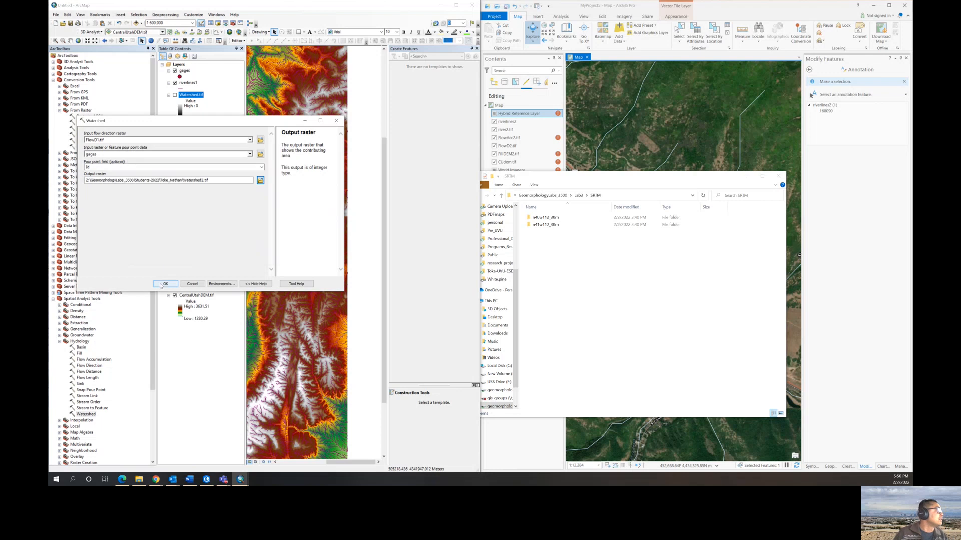
pyautogui.click(161, 284)
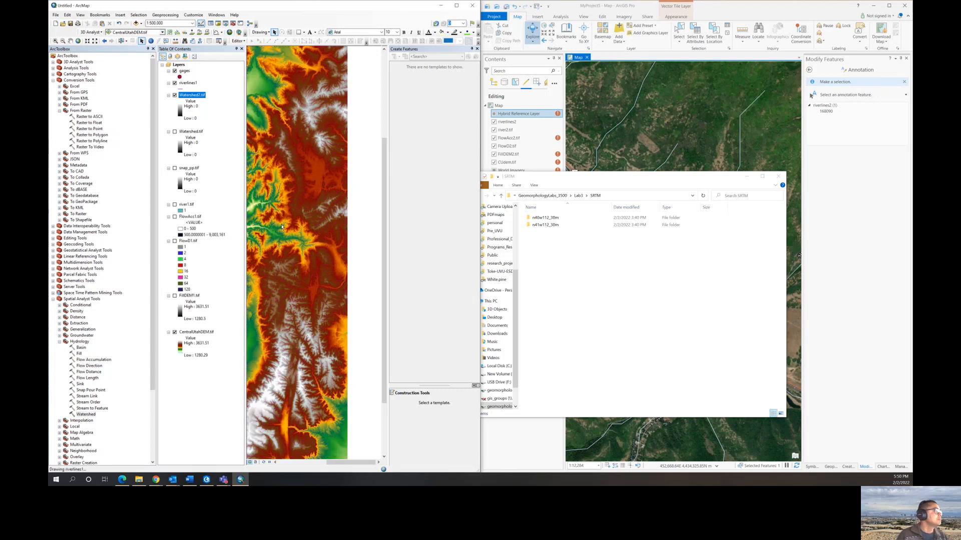
# Check the extent of the Watershed2.tif layer and remove it from the map.
pyautogui.rightClick(199, 95)
pyautogui.click(221, 131)
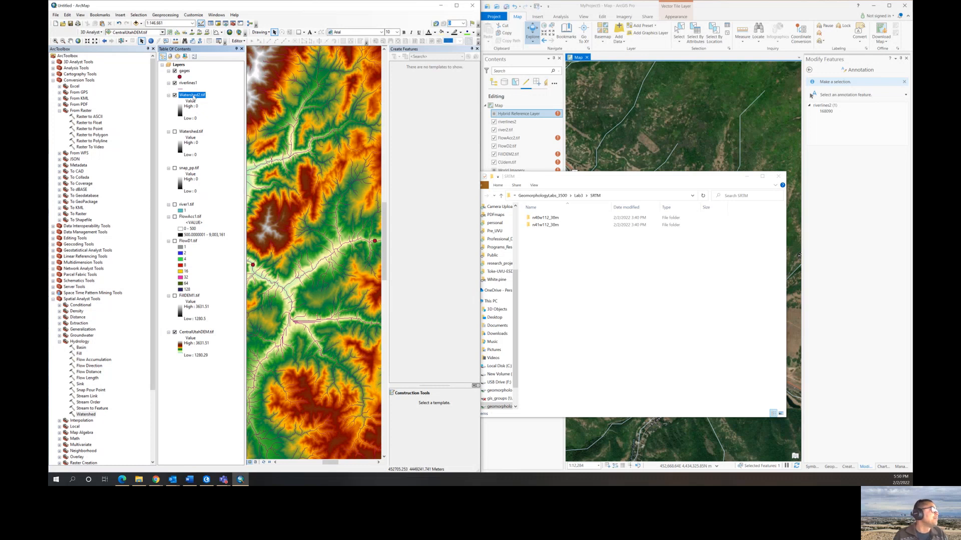
pyautogui.rightClick(194, 96)
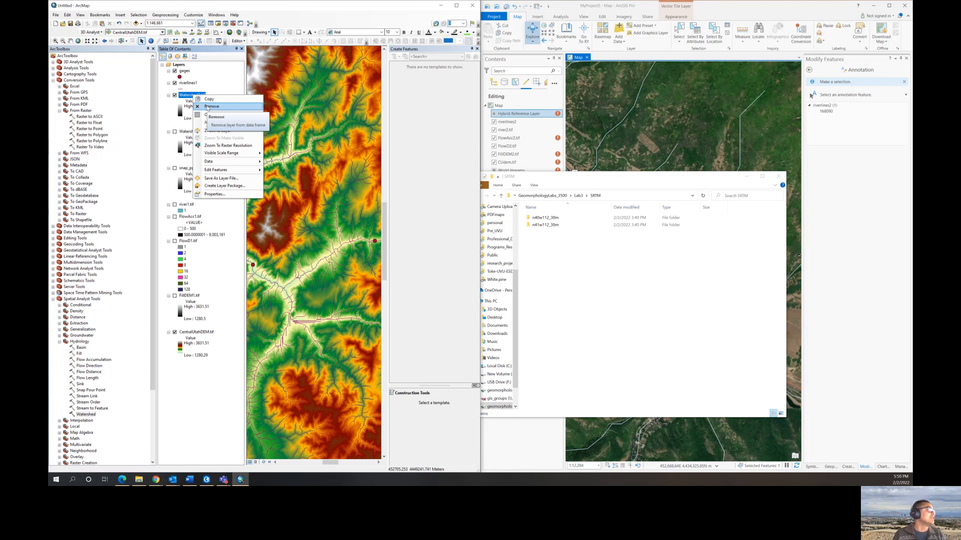
pyautogui.click(207, 107)
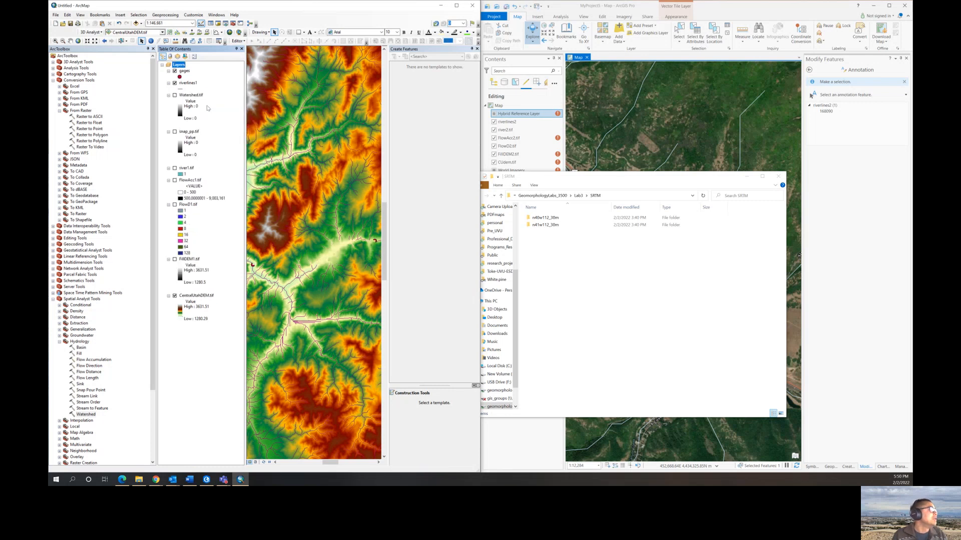
# Show the Watershed.tif layer again and close the toolbox to view the watershed boundary around the gauge.
pyautogui.click(175, 96)
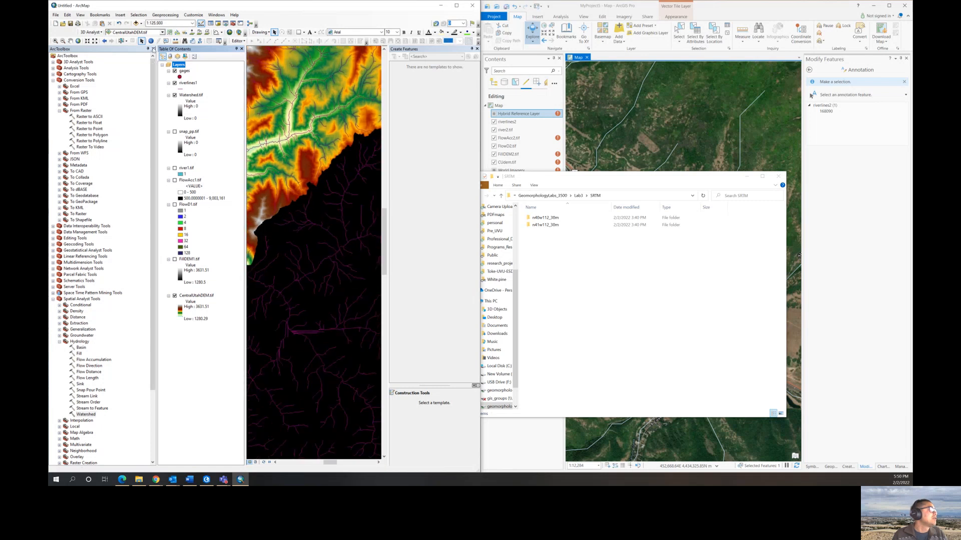
pyautogui.click(152, 49)
pyautogui.scroll(-4, 258, 246)
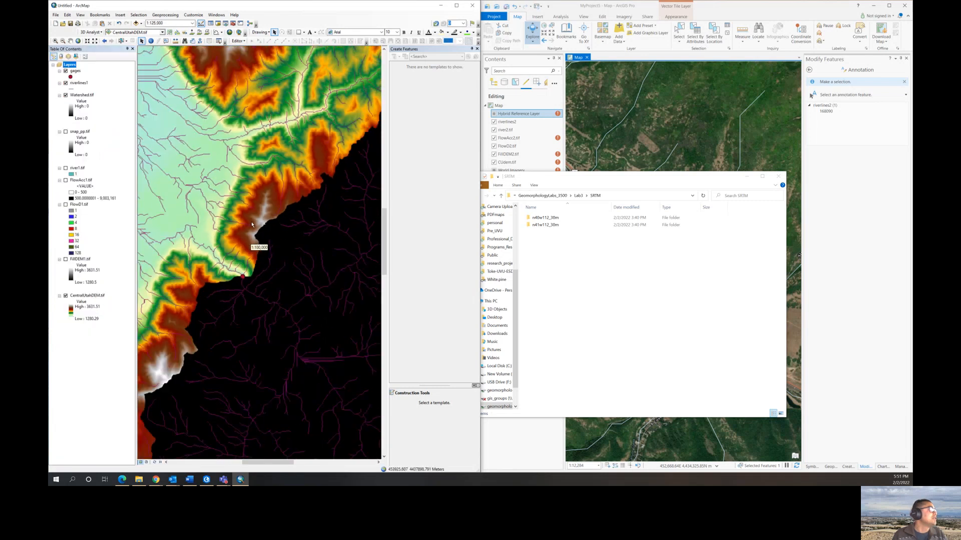